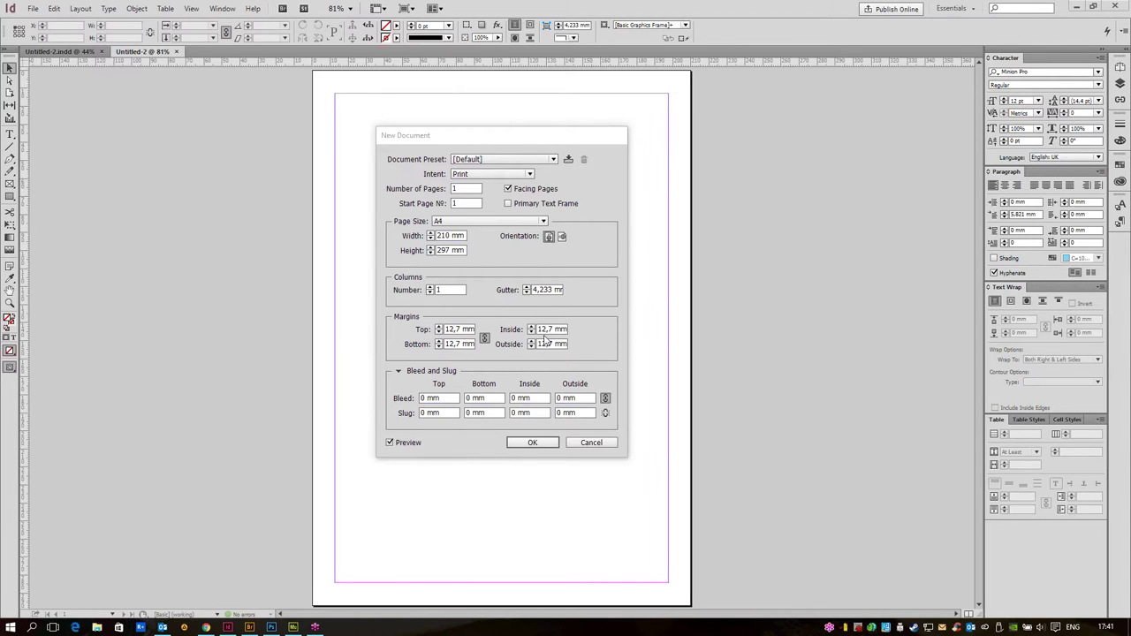
- Create a one-page Digital Publishing document at iPad Retina size, 2048 × 1536 px landscape, with 36 px margins
drag(462, 139, 469, 119)
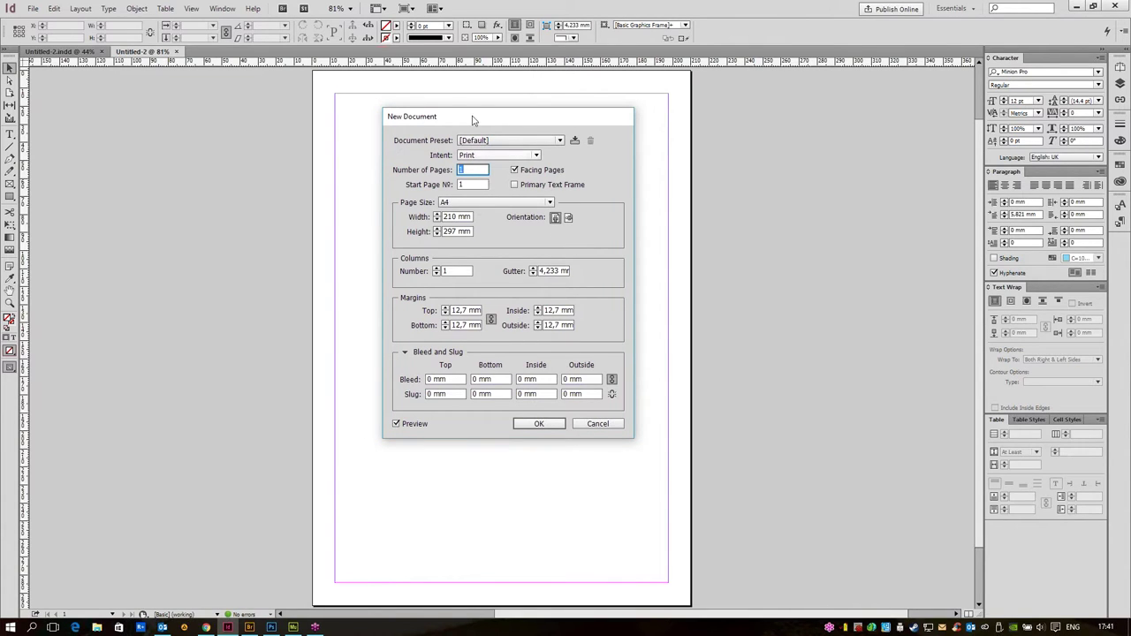
click(498, 156)
click(497, 191)
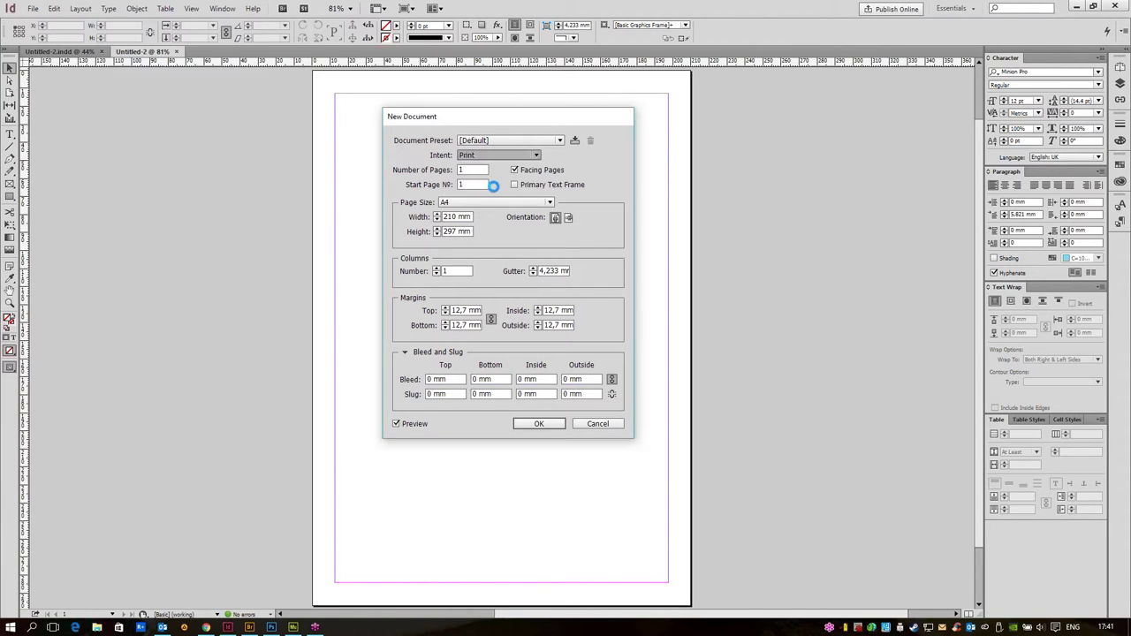
click(492, 204)
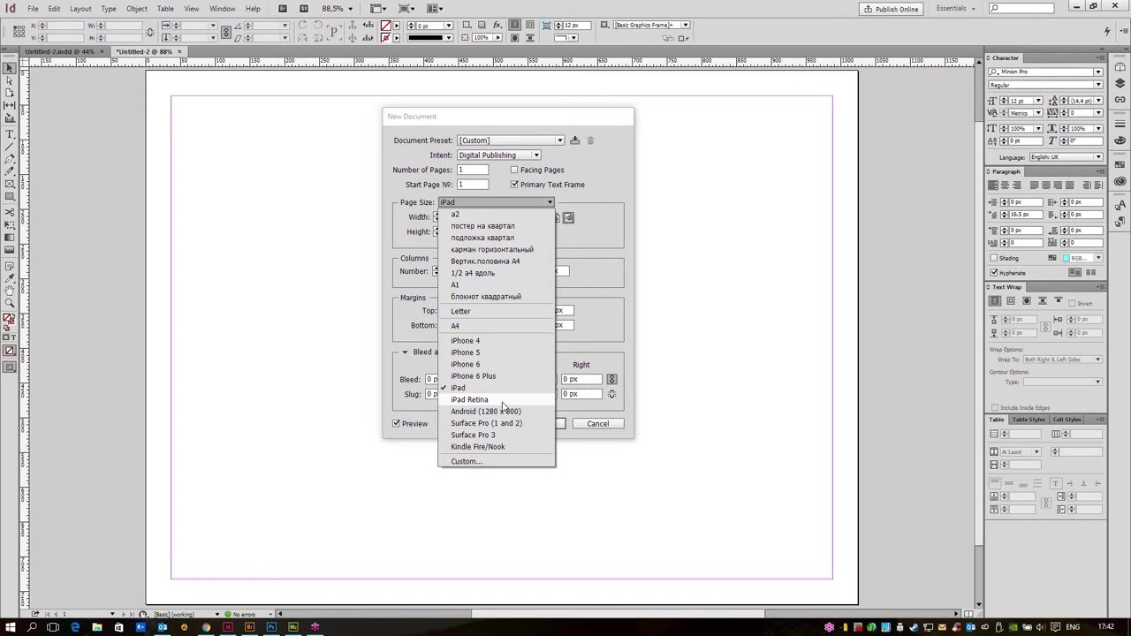
click(503, 402)
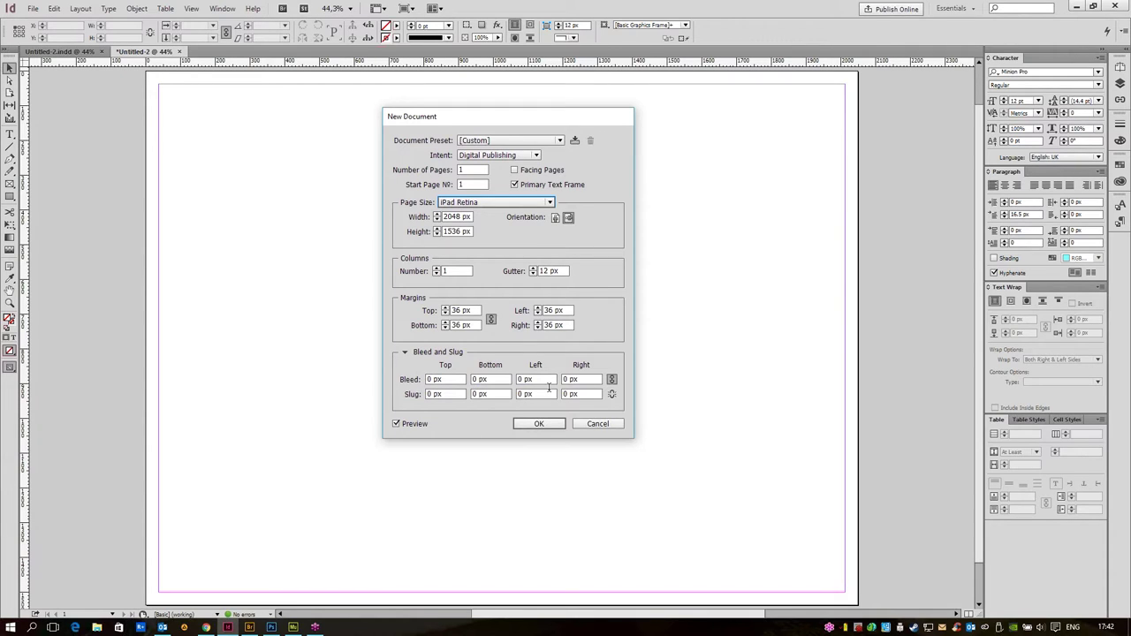
click(522, 191)
click(532, 425)
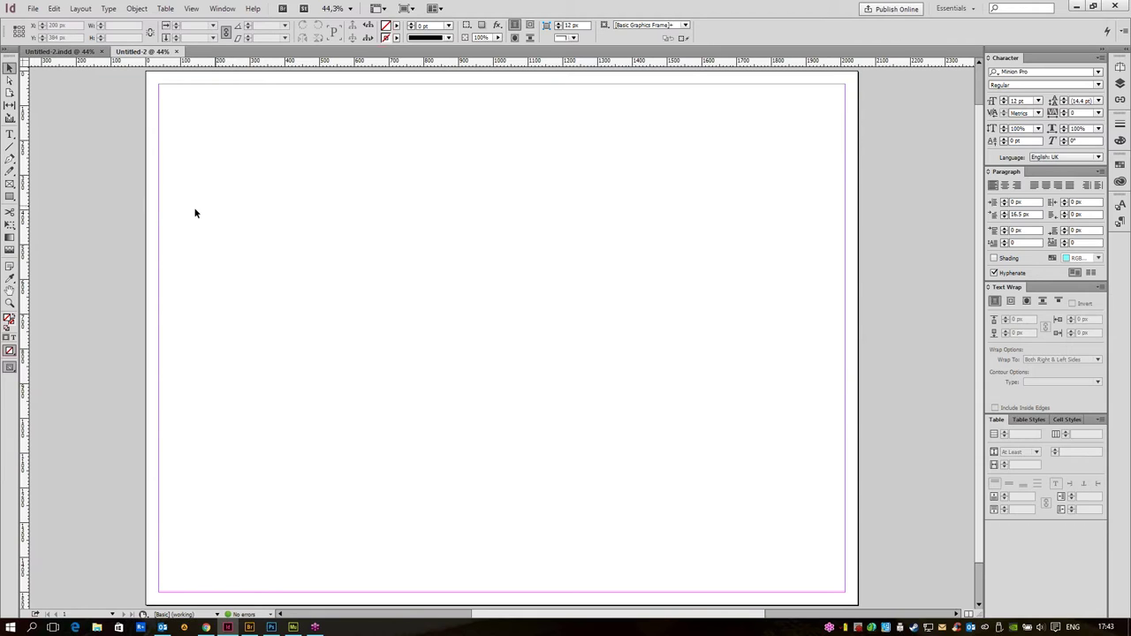
- Draw a closed five-point shape with the Pen tool, about 618 × 438 px, with straight sides and a downward-pointing tip
click(10, 160)
click(159, 183)
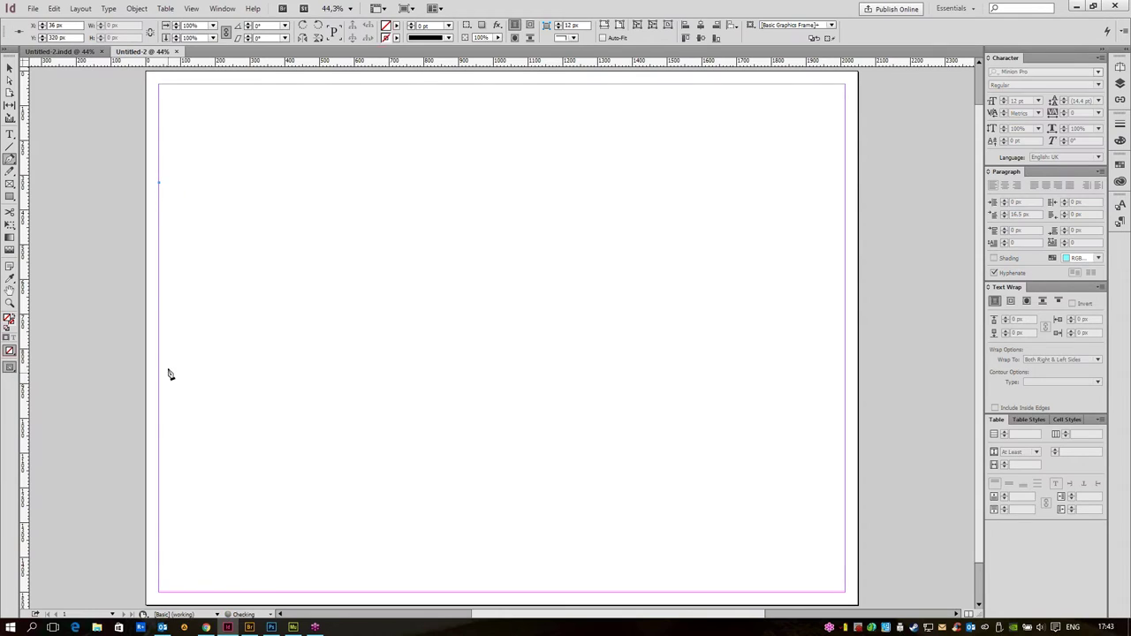
click(159, 289)
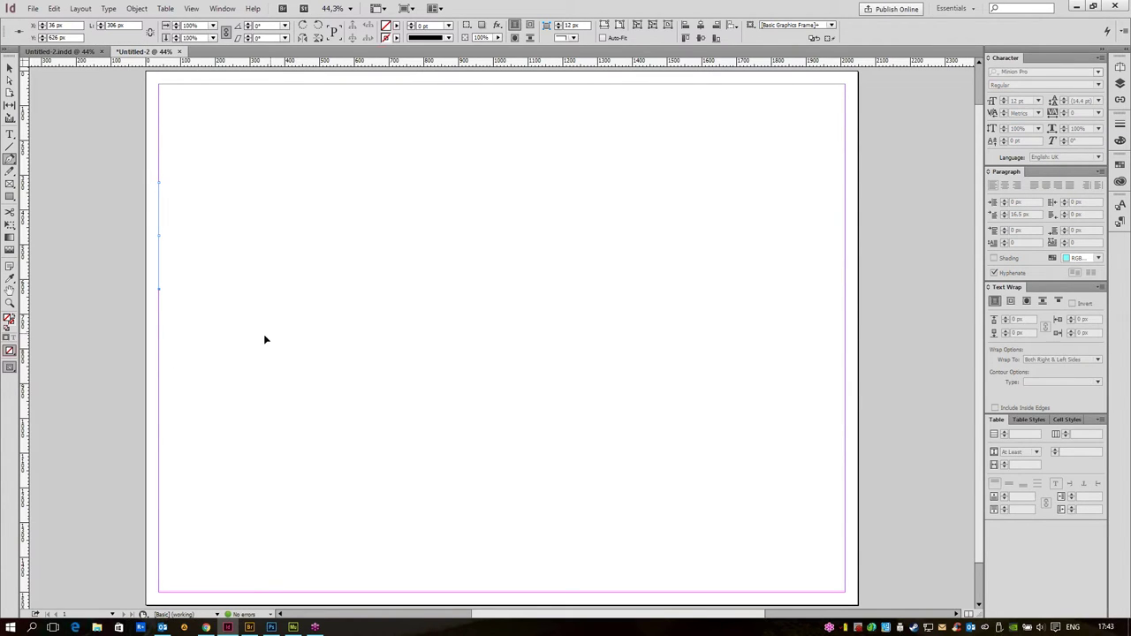
click(262, 334)
click(373, 290)
click(373, 183)
click(160, 183)
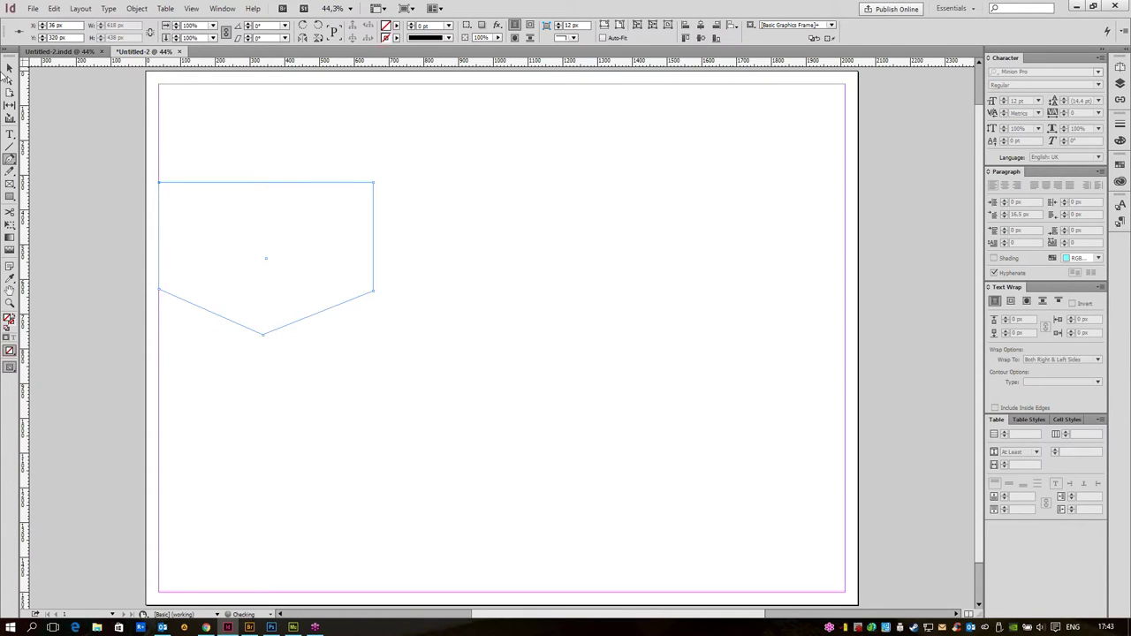
- Fill the pentagon with RGB Red and move it away from the margin into the upper part of the page
click(10, 68)
drag(353, 301, 490, 294)
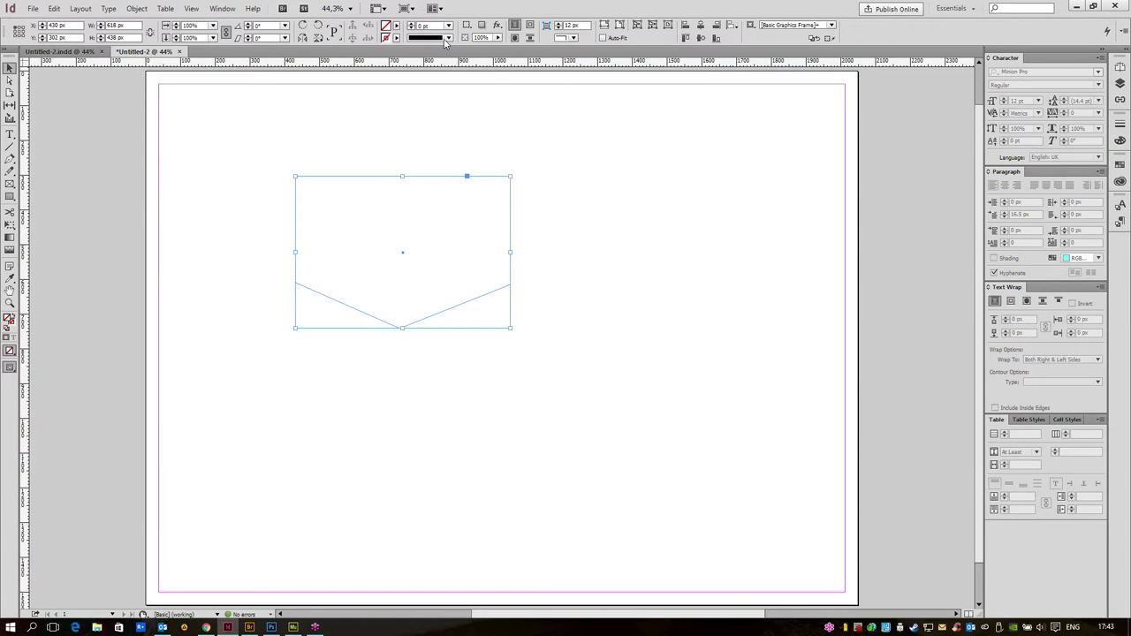
click(396, 26)
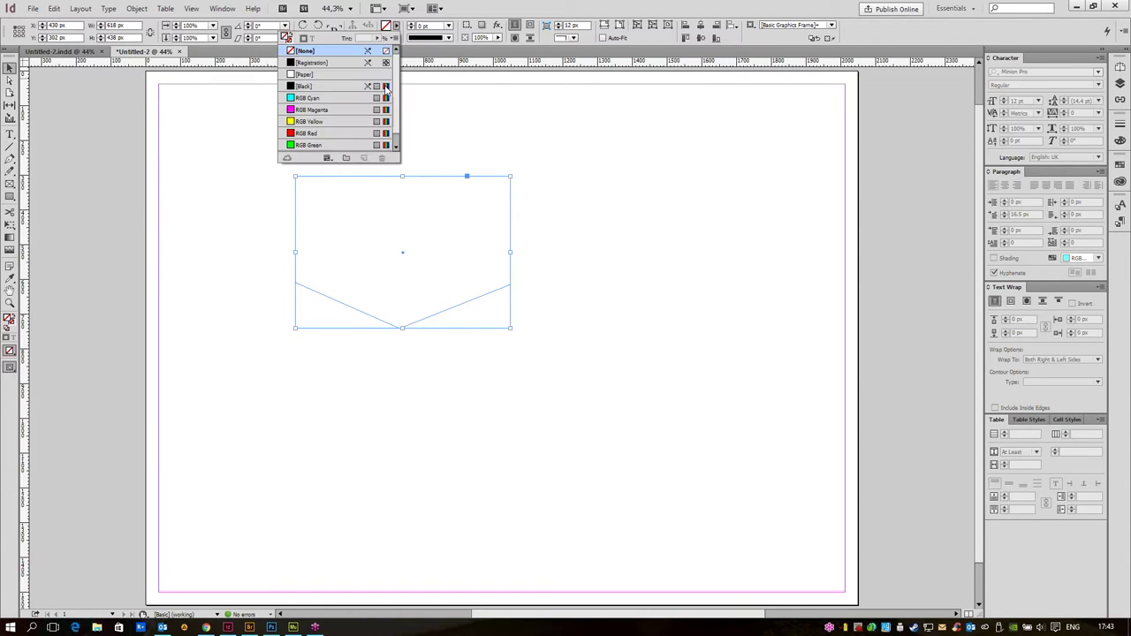
click(313, 135)
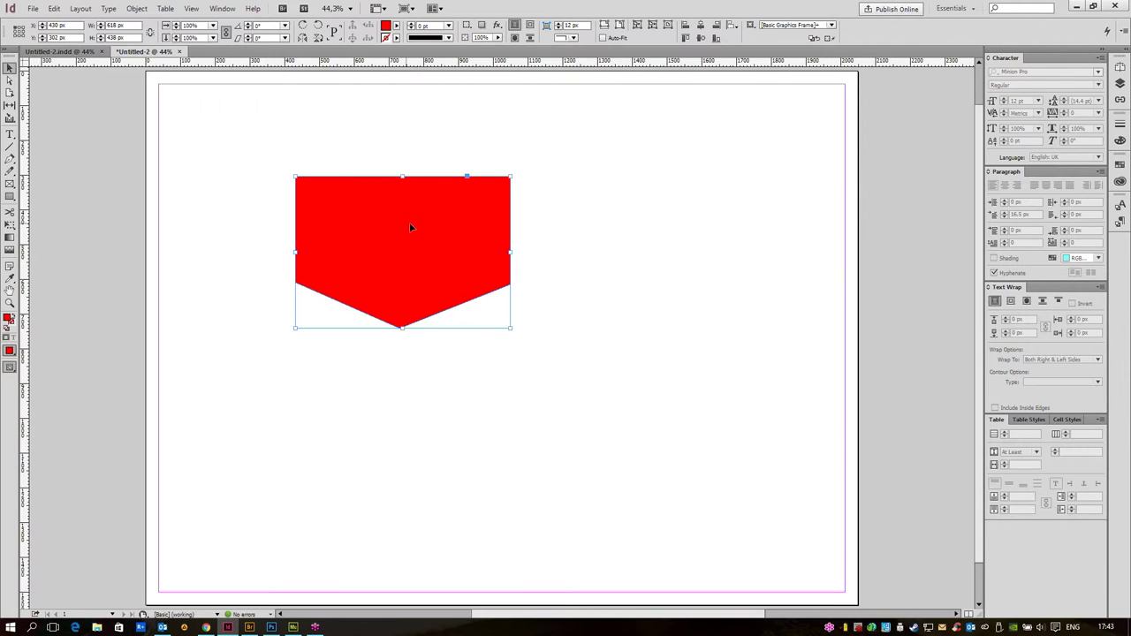
drag(409, 221, 375, 210)
- Place horizontal guides at the shape's top edge and lower-left corner, at Y 268 px and 574 px
click(586, 374)
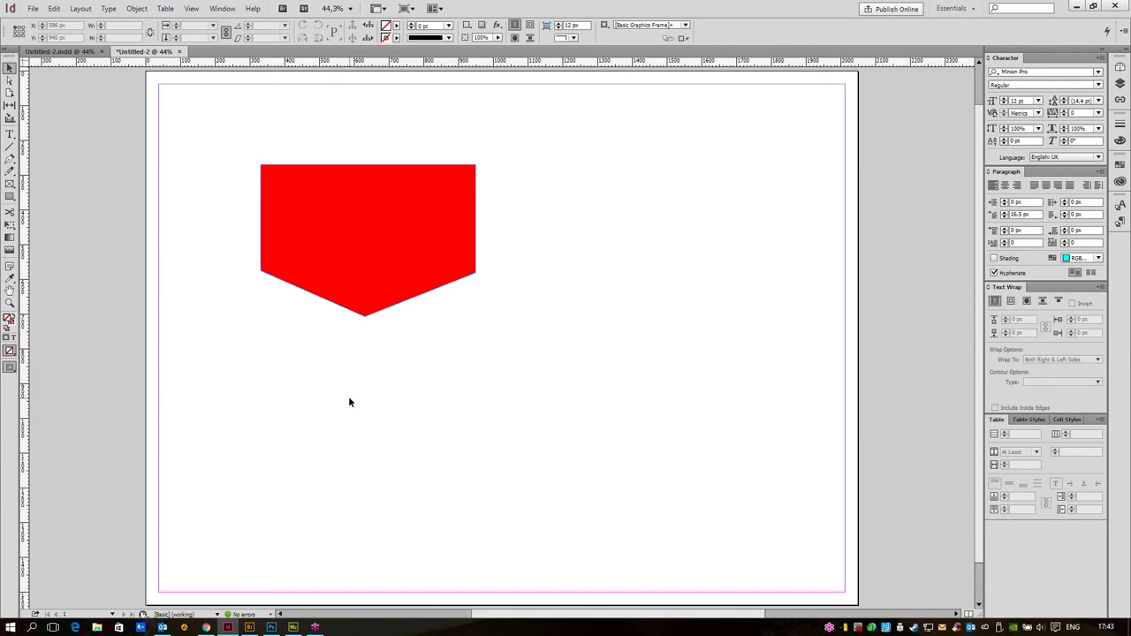
drag(312, 71, 304, 165)
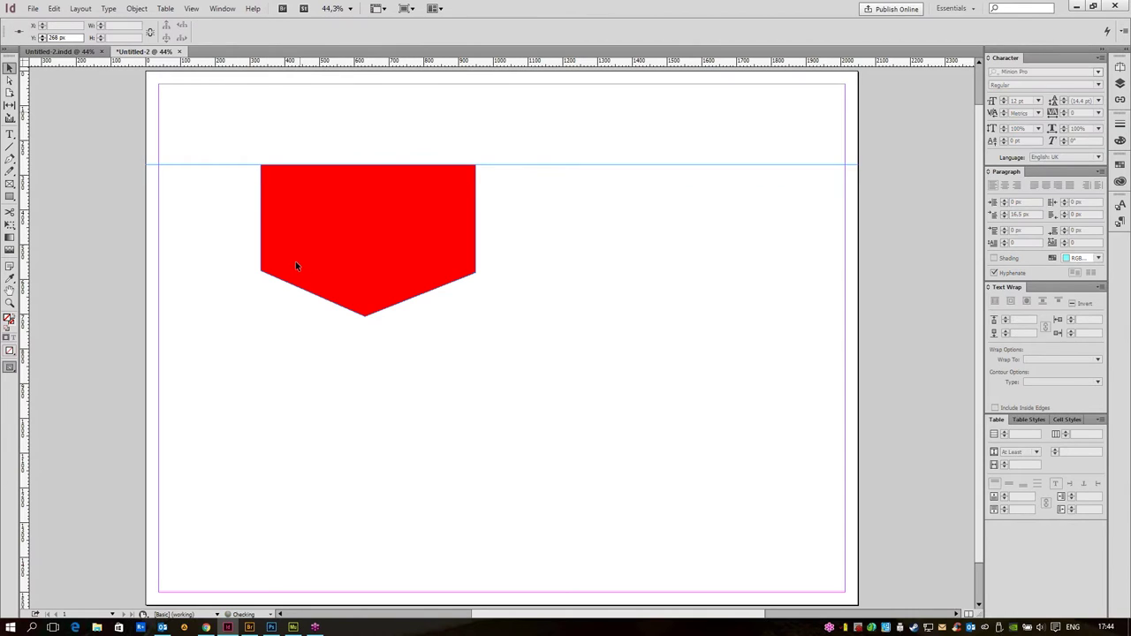
drag(309, 64, 318, 271)
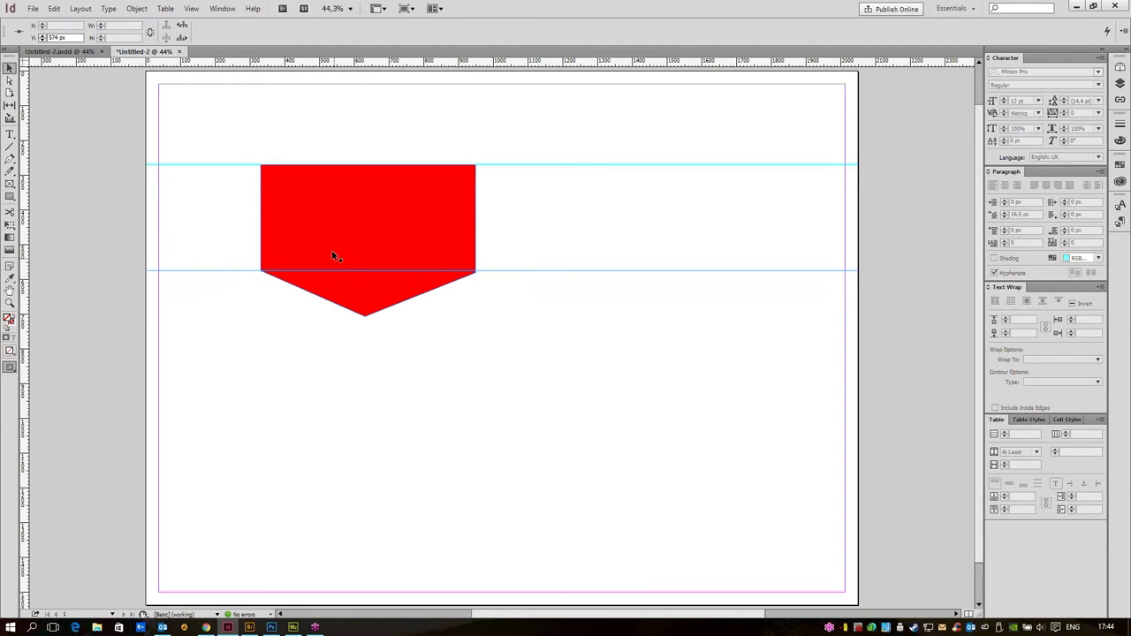
- Level the shape's lower-right corner with the lower guide and centre its bottom tip at X 639 px
key(z)
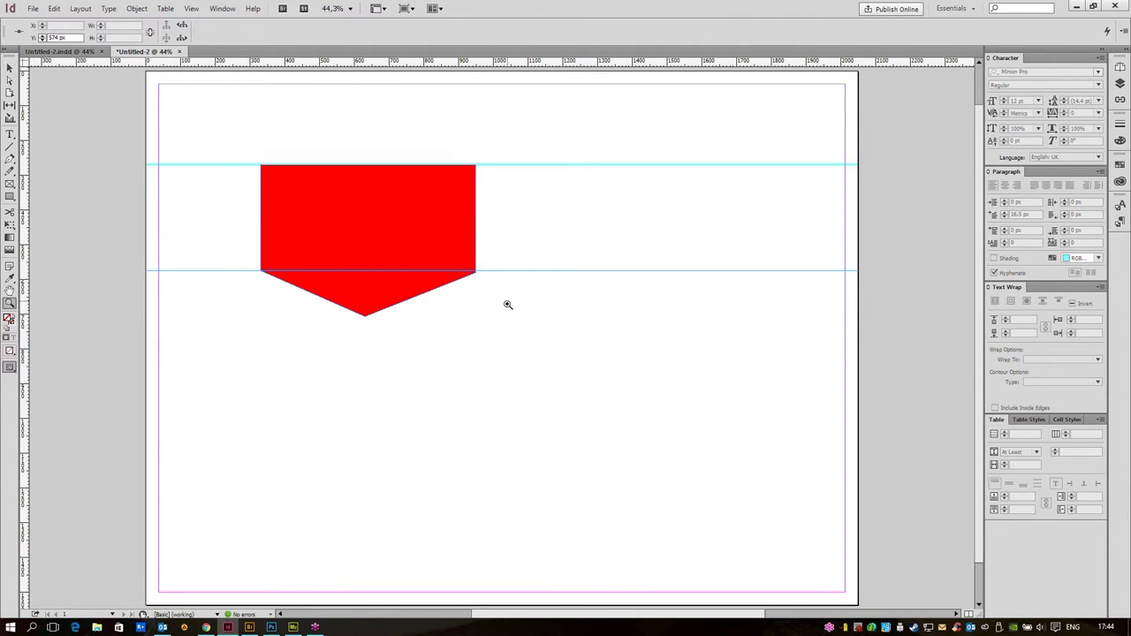
drag(444, 151, 565, 344)
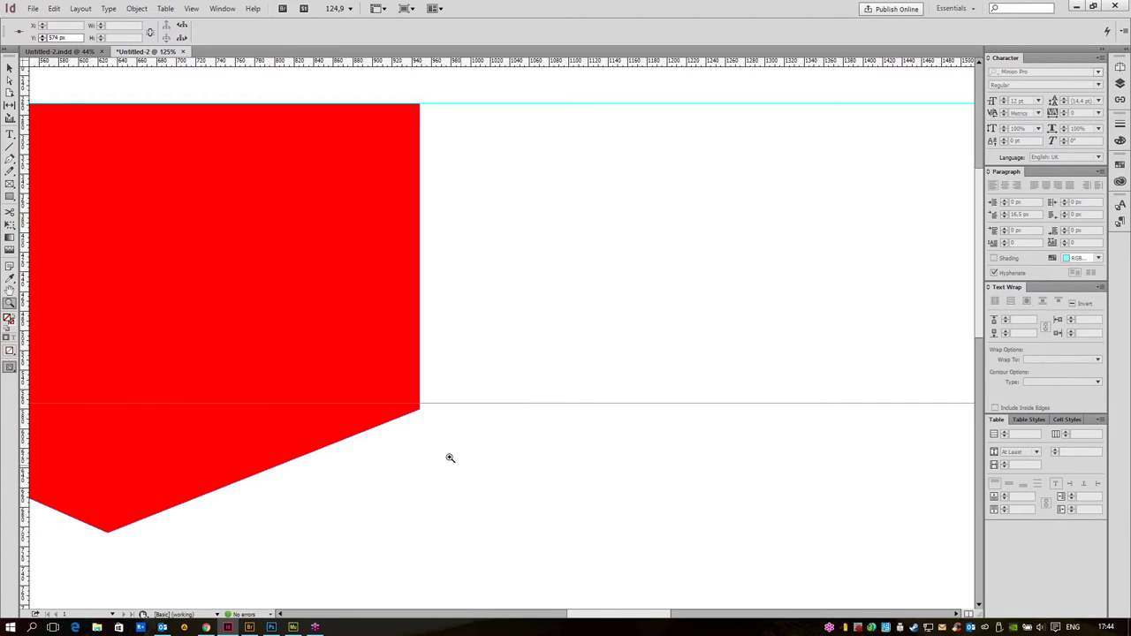
drag(364, 450, 661, 456)
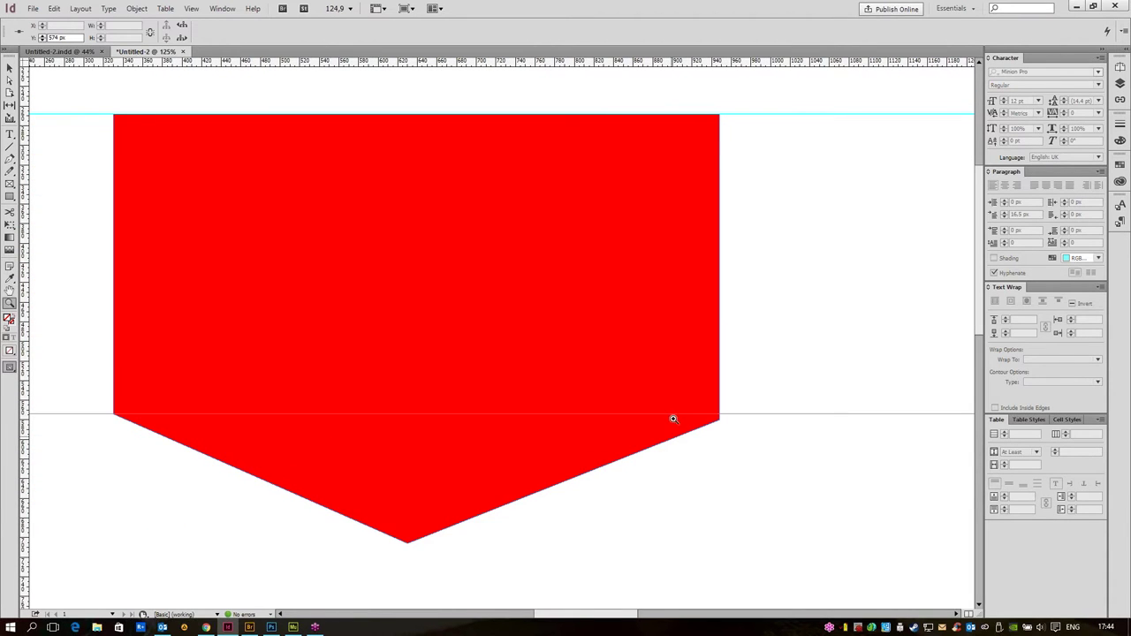
click(9, 81)
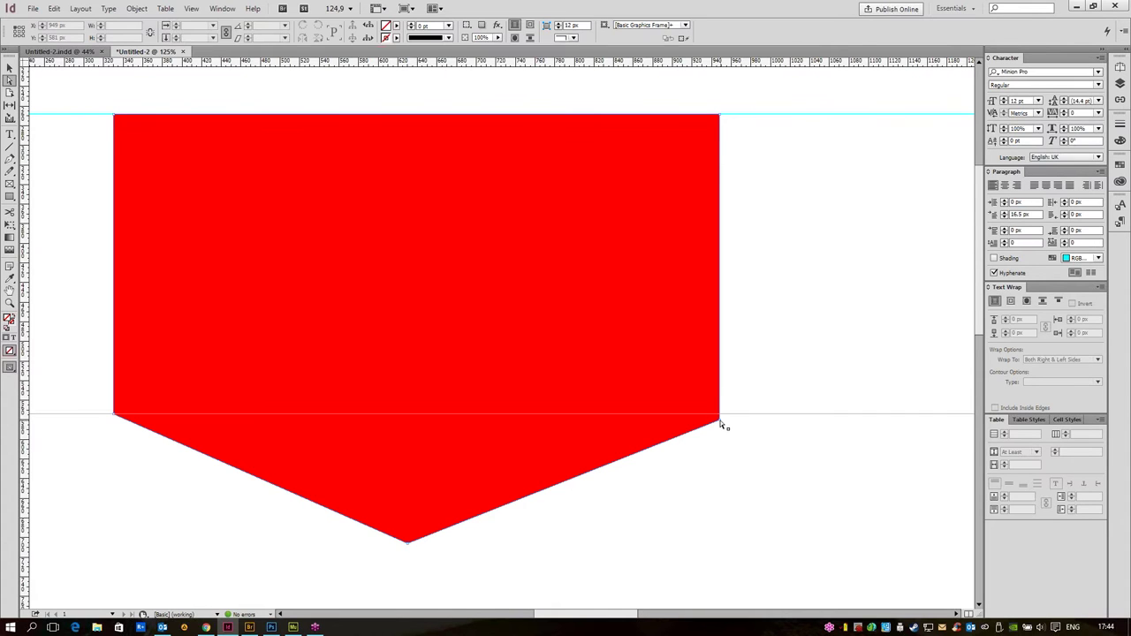
click(722, 424)
click(753, 524)
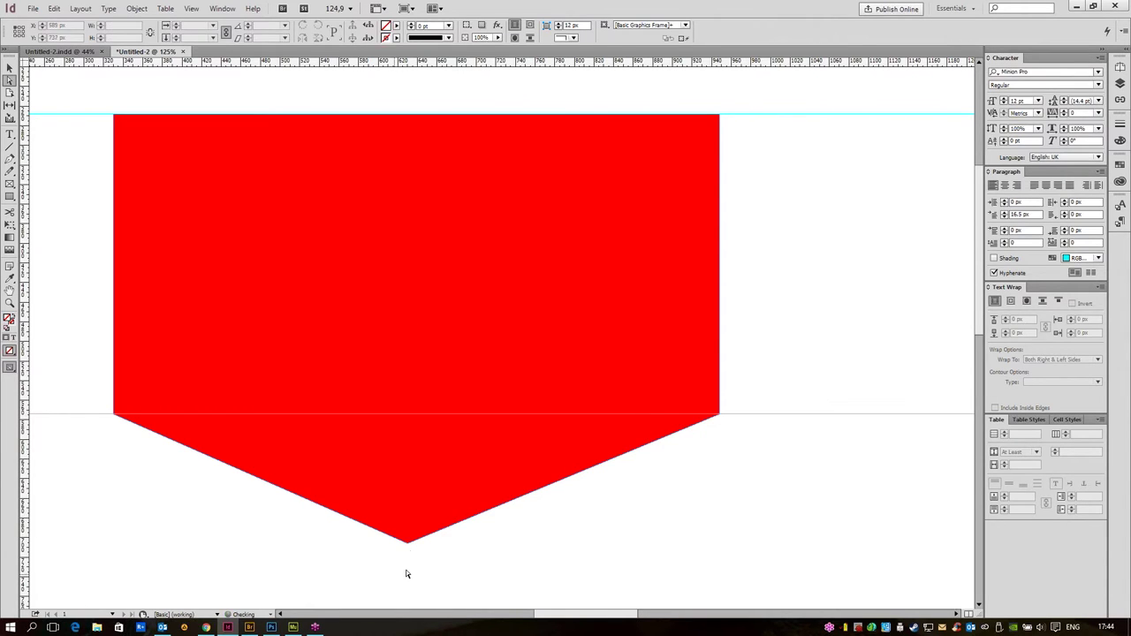
drag(409, 545, 416, 543)
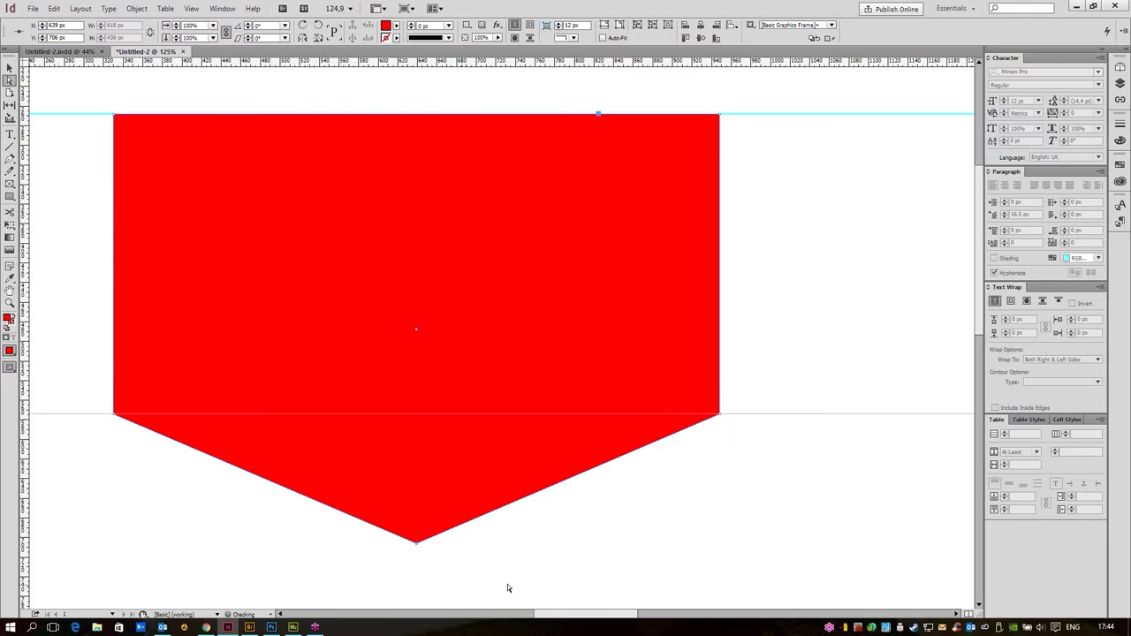
- Select both horizontal guides and delete them
click(10, 68)
click(141, 94)
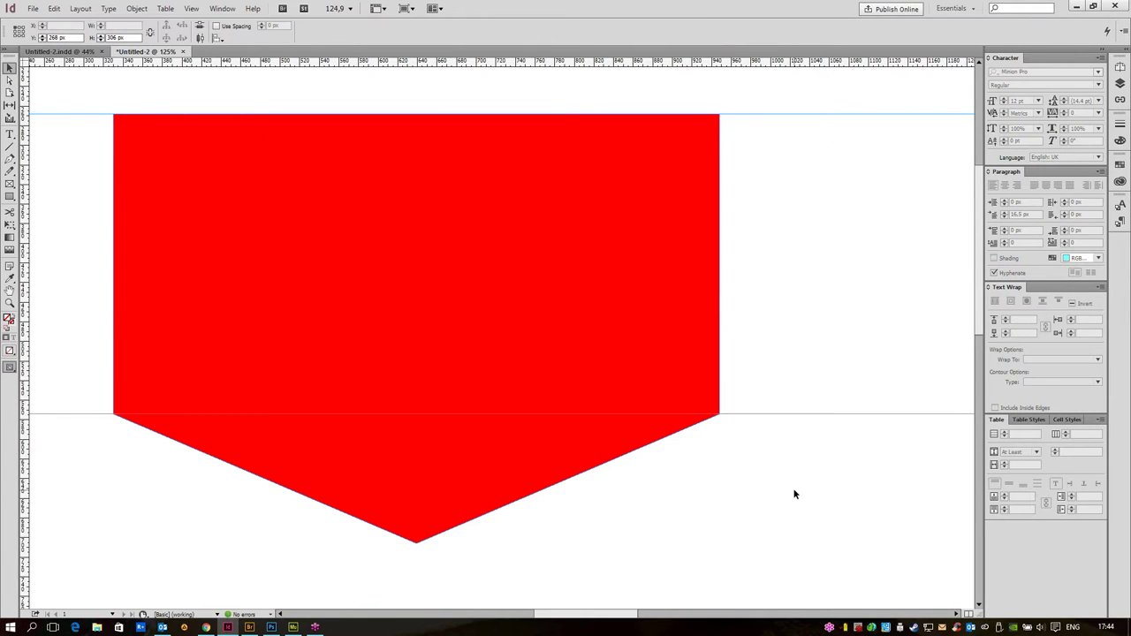
key(ctrl+semicolon)
- Move the red shape against the page's left margin, to X 36 px and Y 159 px
click(598, 294)
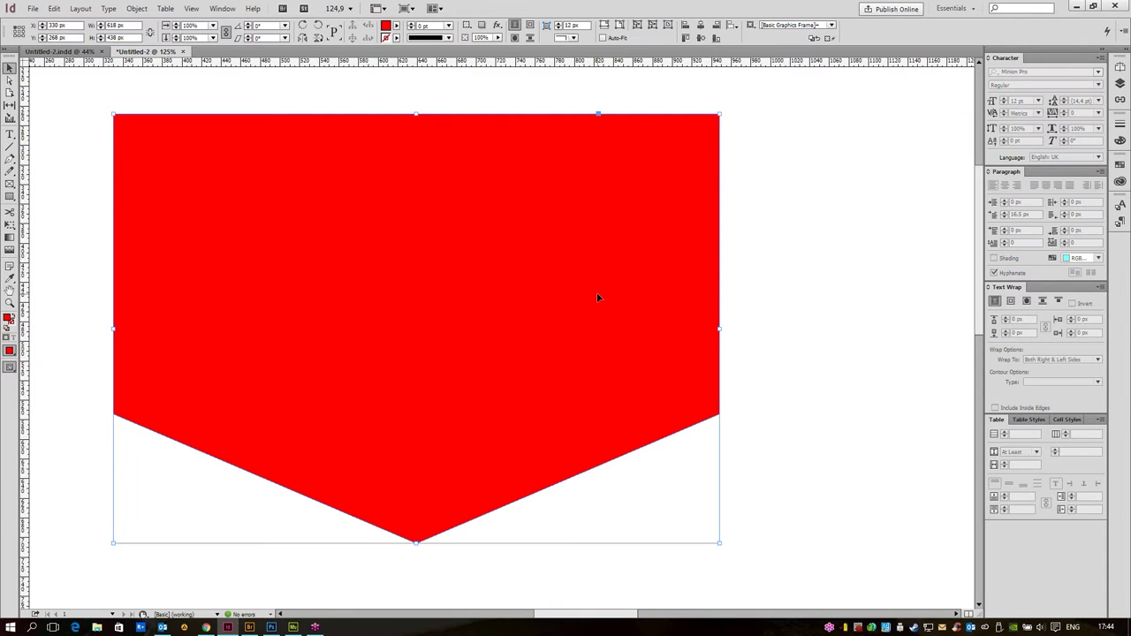
key(ctrl+minus)
key(ctrl+minus)
drag(783, 342, 609, 320)
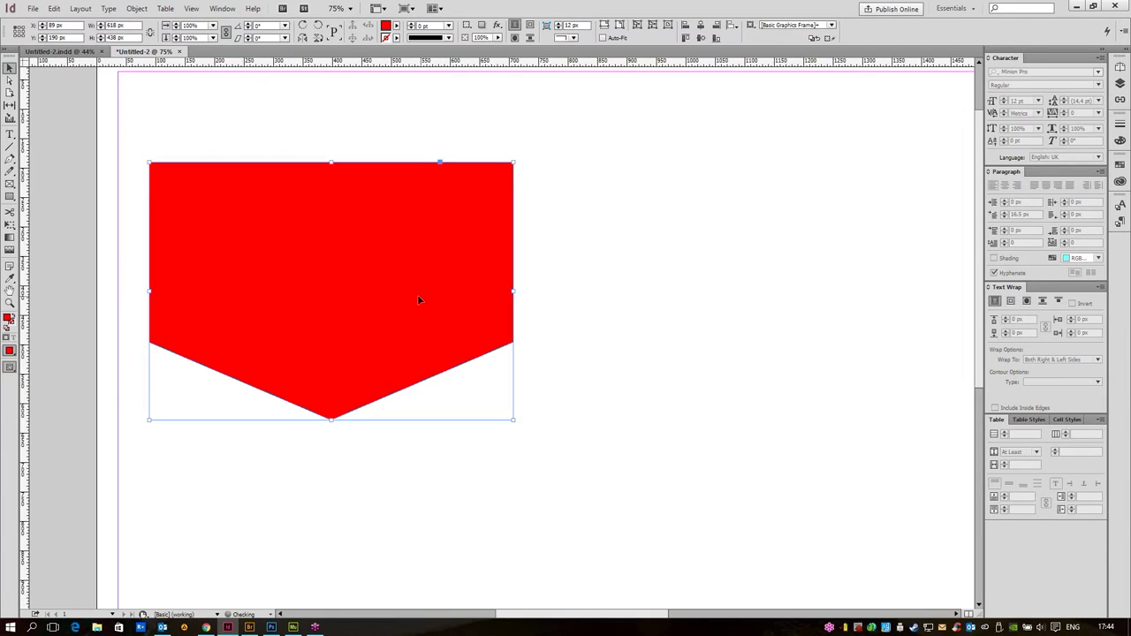
drag(419, 300, 388, 285)
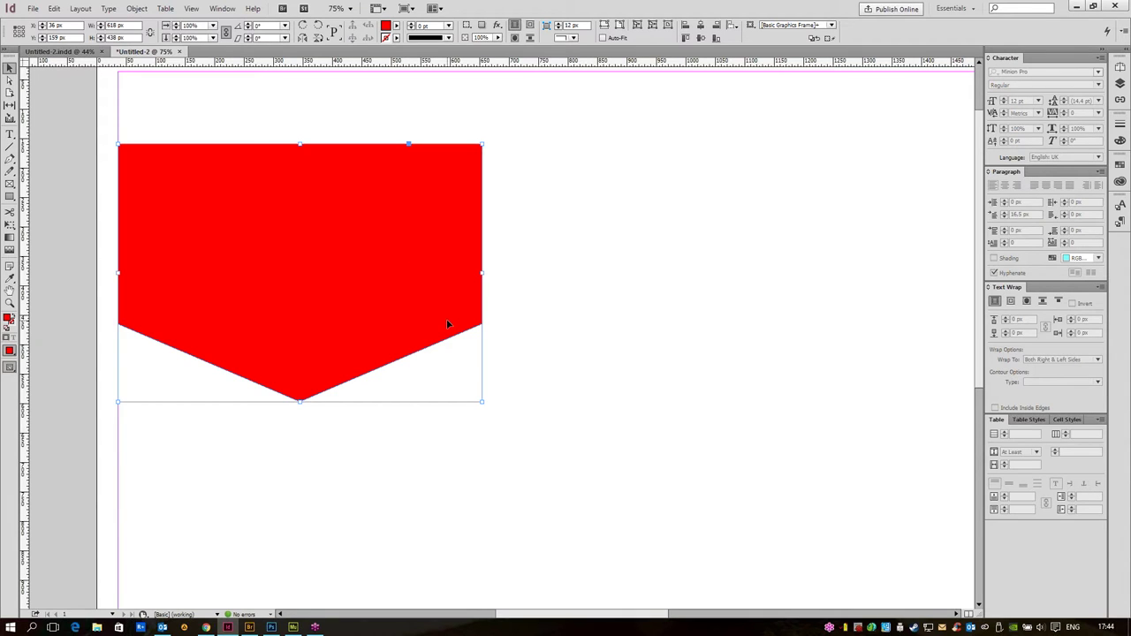
click(678, 334)
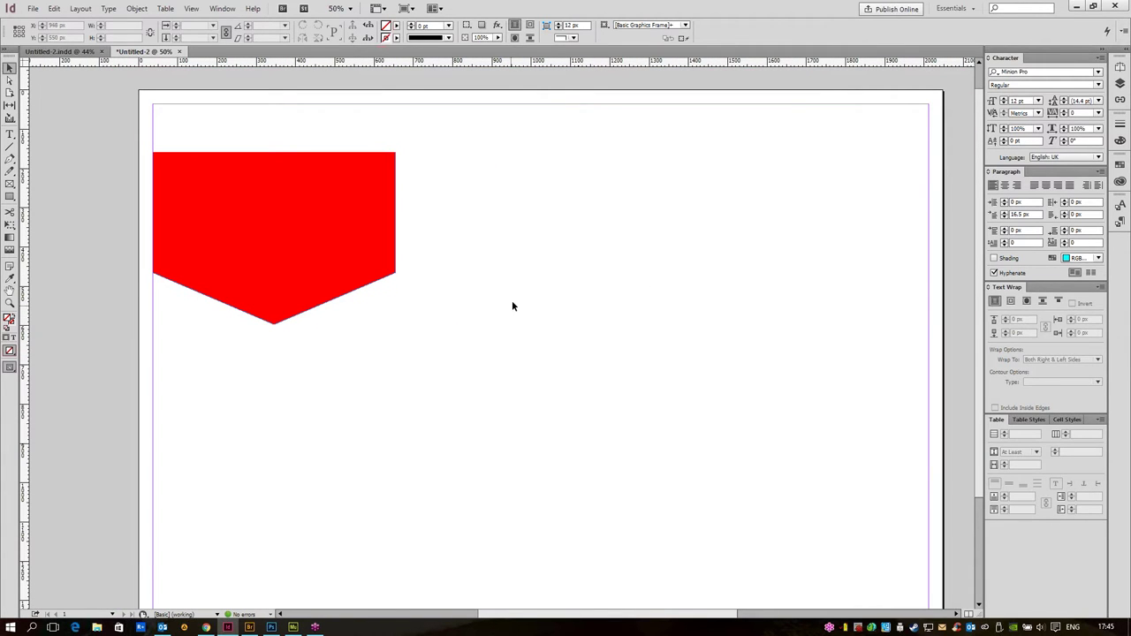
- Select the red shape and lay out enlarged floating Swatches beside the expanded CC Libraries colour themes
click(336, 249)
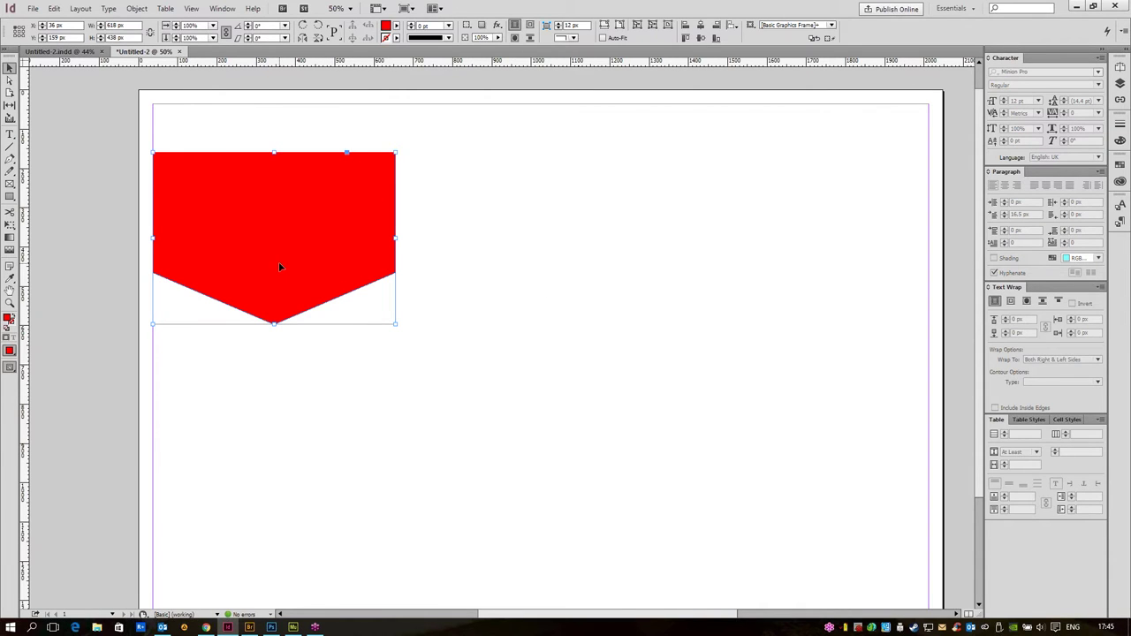
click(1119, 167)
drag(1016, 163, 821, 100)
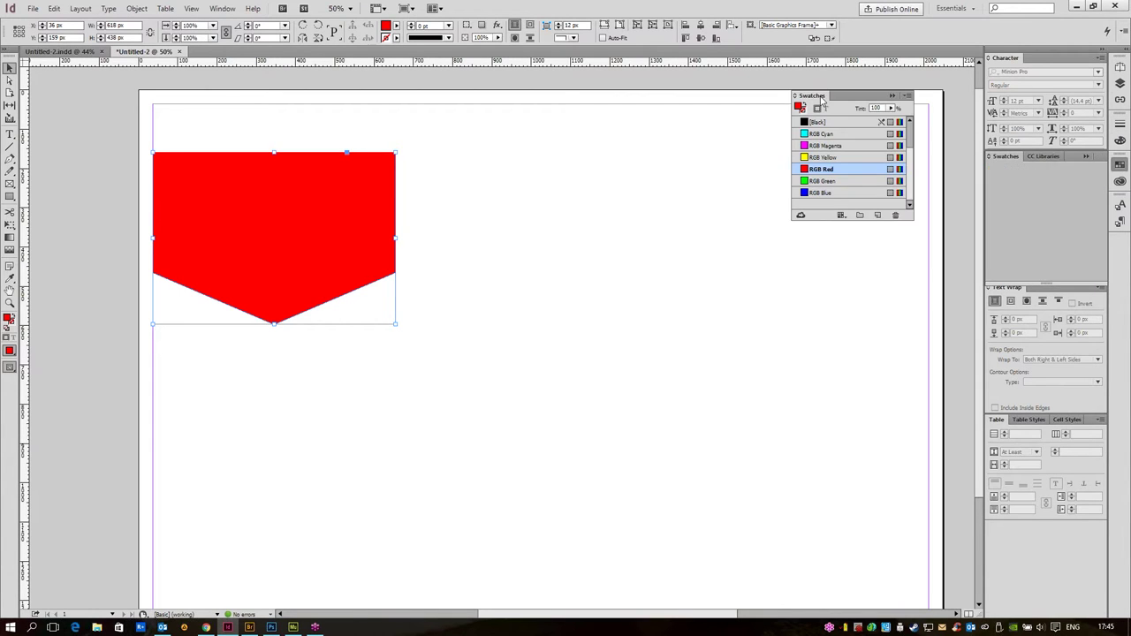
drag(878, 220, 914, 504)
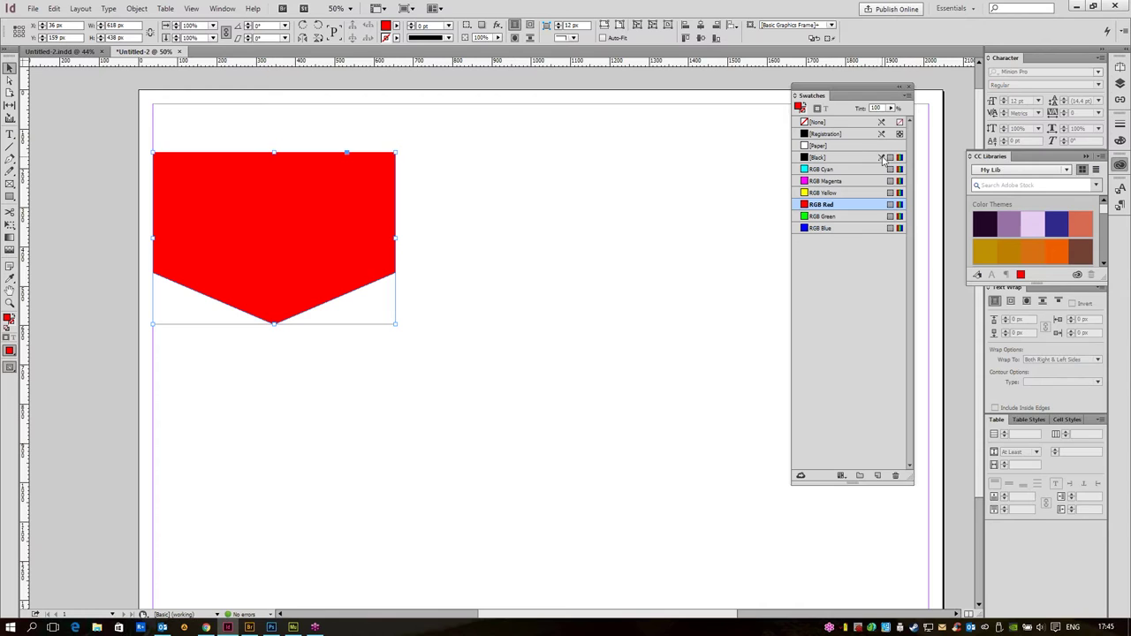
drag(1049, 281, 1064, 431)
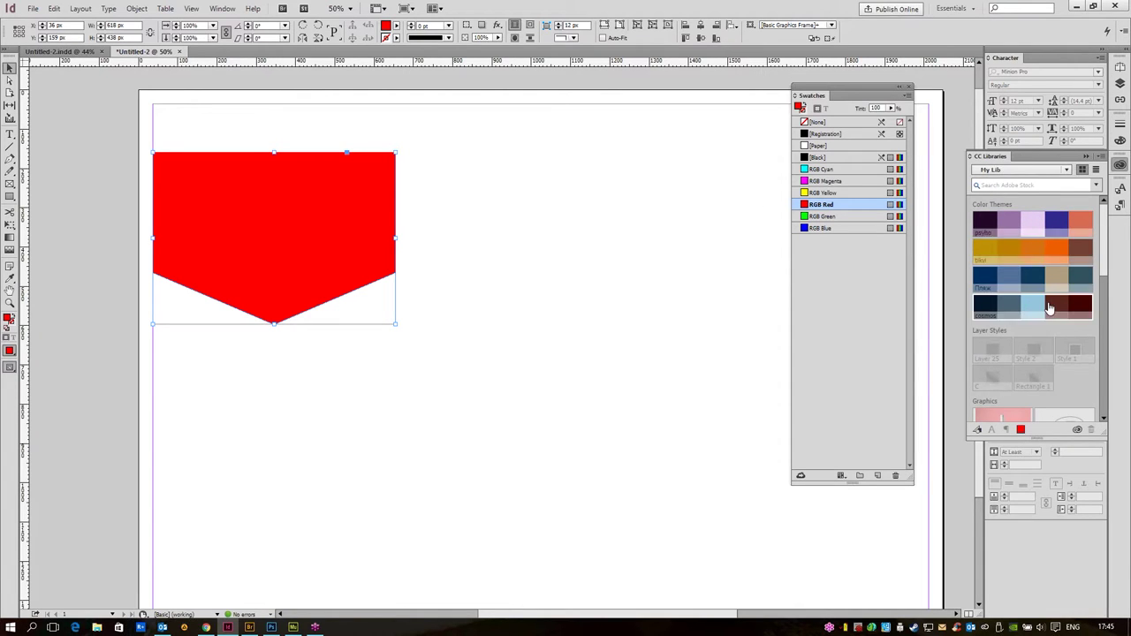
- Add colours from the psyho and tikvi themes to the document swatches by applying each one to the shape
click(1035, 227)
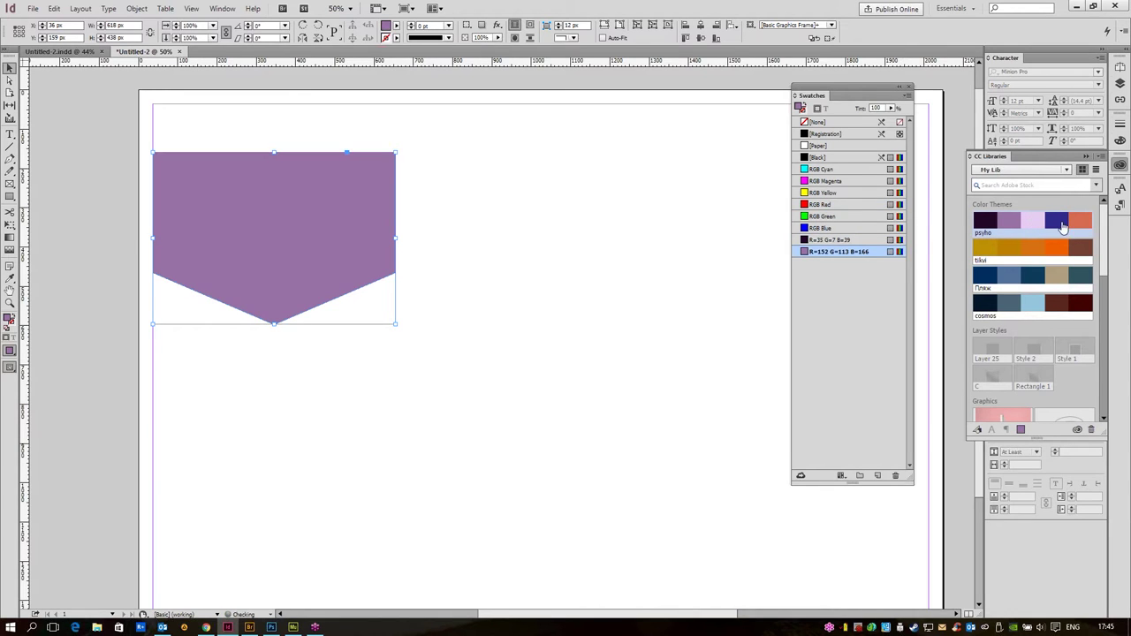
click(1057, 221)
click(1079, 224)
click(1081, 254)
click(1056, 251)
click(1030, 252)
click(1007, 250)
click(983, 249)
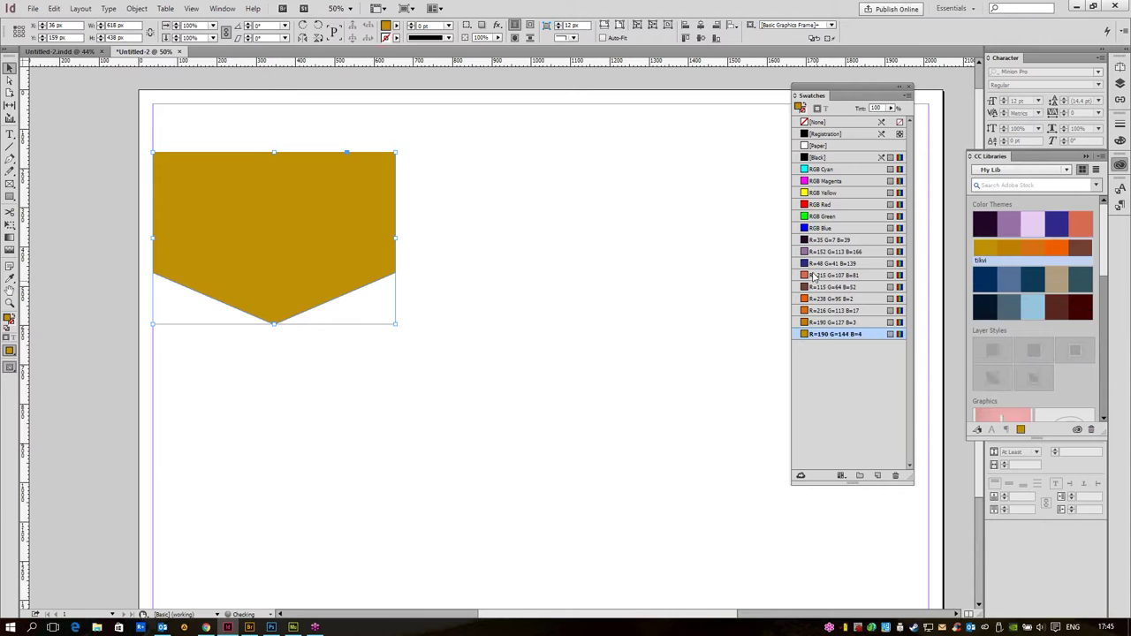
- Add the colours of the Пляж and cosmos themes to the swatches by applying them to the shape, ending on R=64 G=3 B=1
click(985, 276)
click(1008, 276)
click(1032, 277)
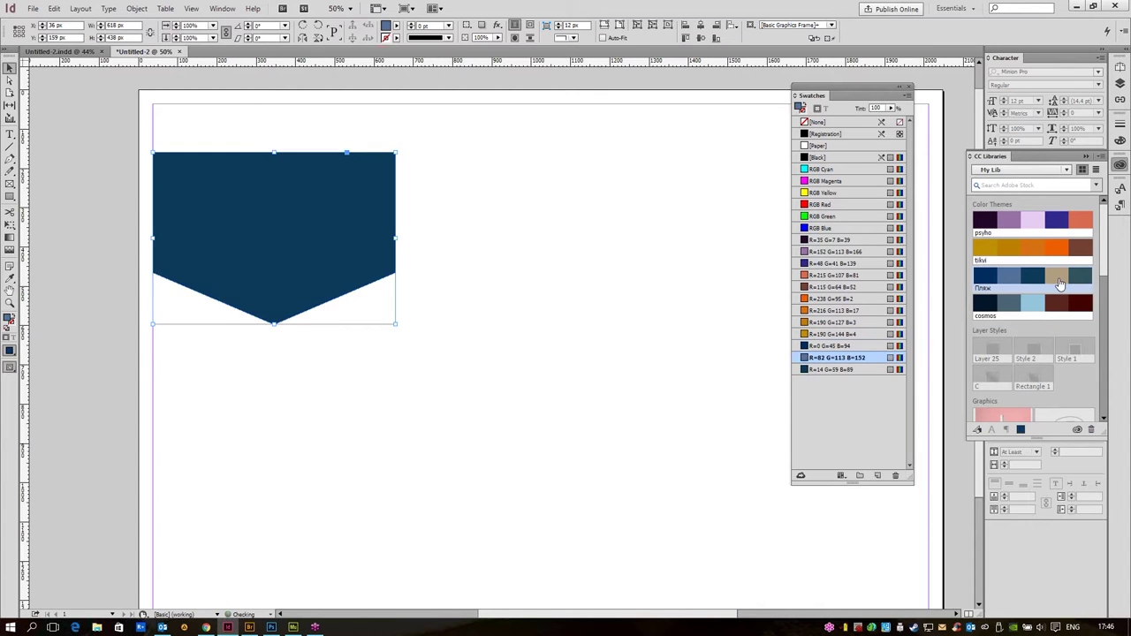
click(1056, 276)
click(1080, 277)
click(983, 315)
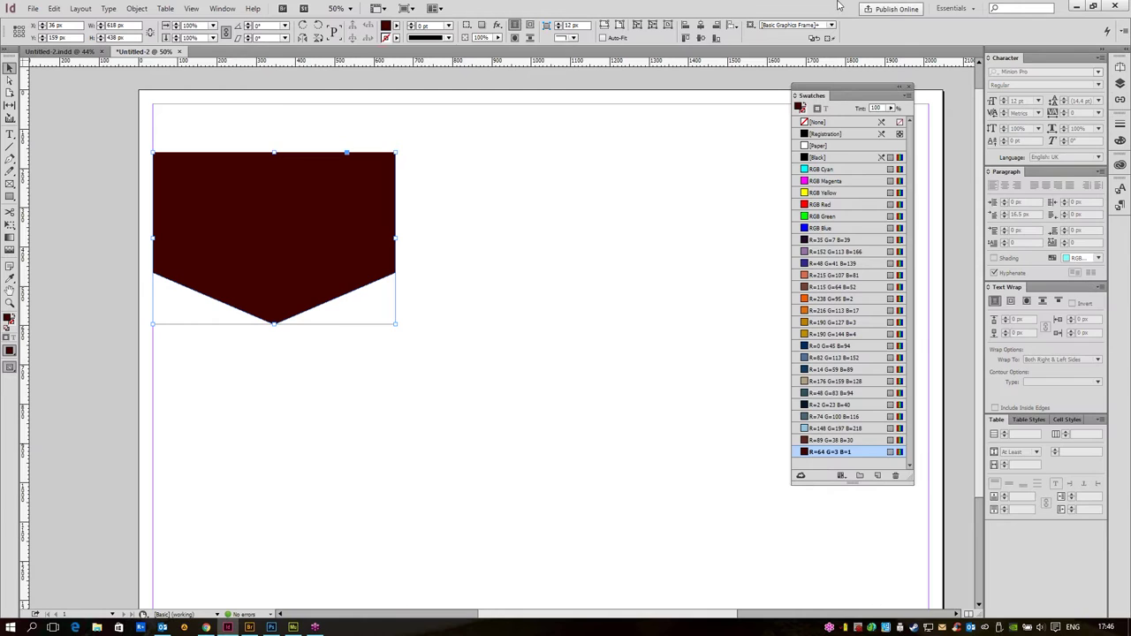
- Apply a vertical white-to-black gradient to the shape, running from its top edge to its bottom tip
drag(880, 93, 901, 94)
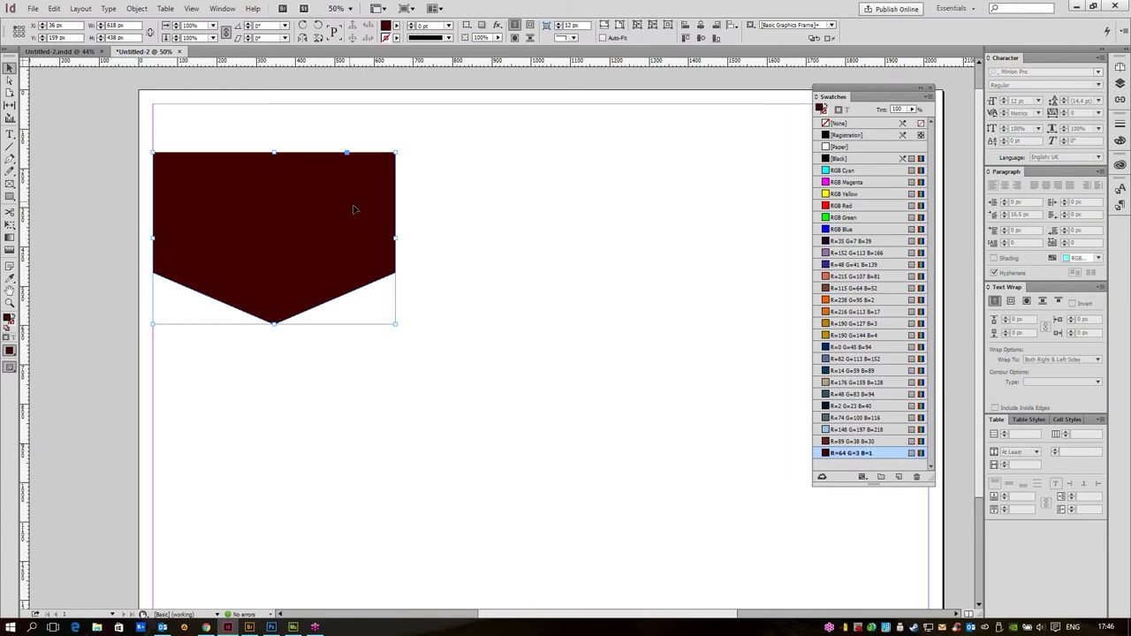
click(10, 236)
drag(281, 154, 276, 327)
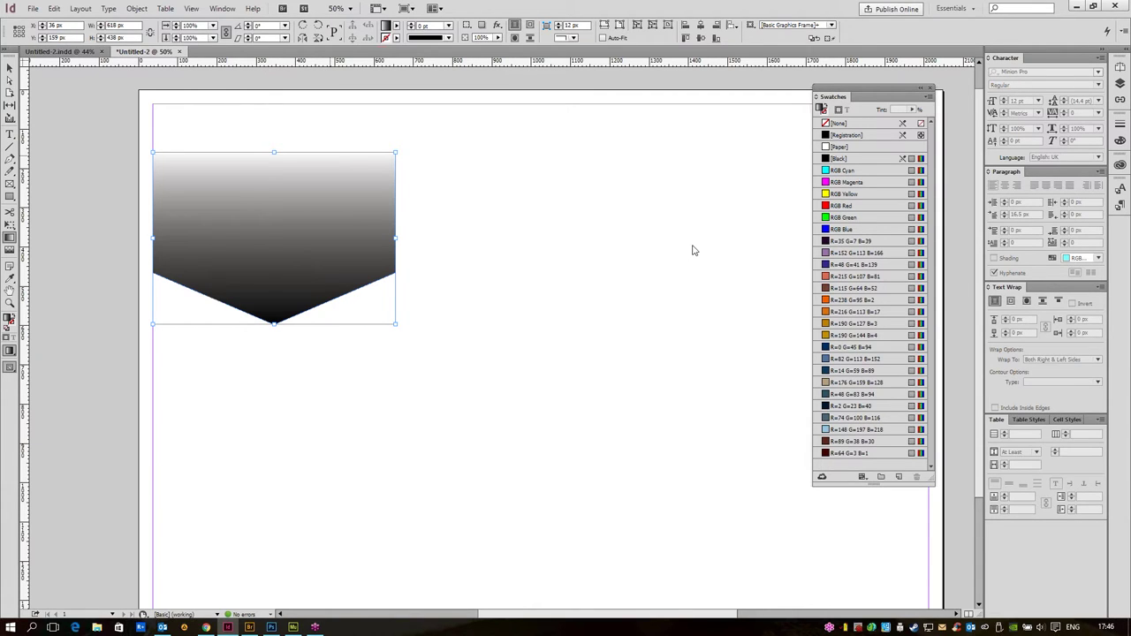
- Show the Gradient controls and recolour the pentagon's gradient from R=0 G=45 B=94 to R=82 G=113 B=152, removing the black stop
click(222, 8)
mouse_move(237, 91)
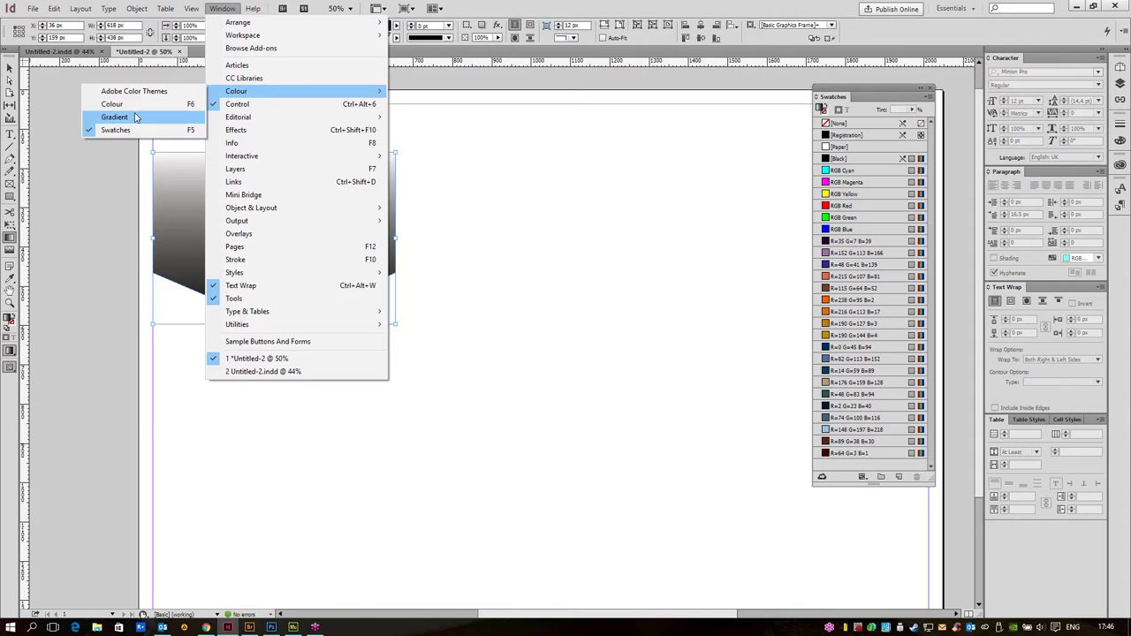
click(132, 115)
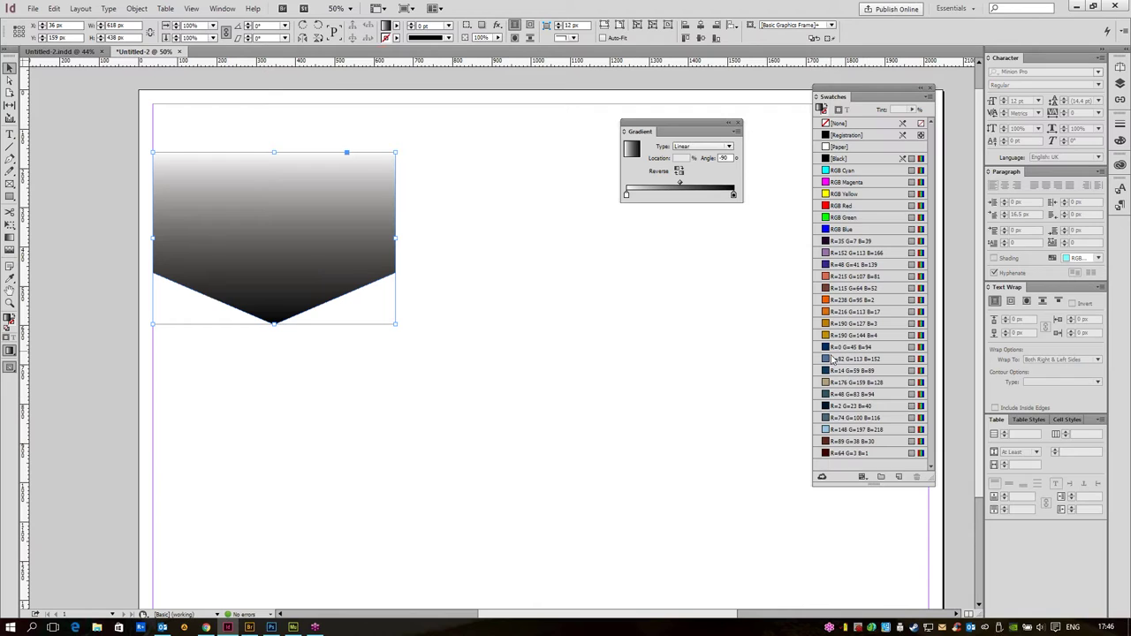
drag(839, 347, 728, 196)
click(625, 195)
drag(626, 196, 619, 198)
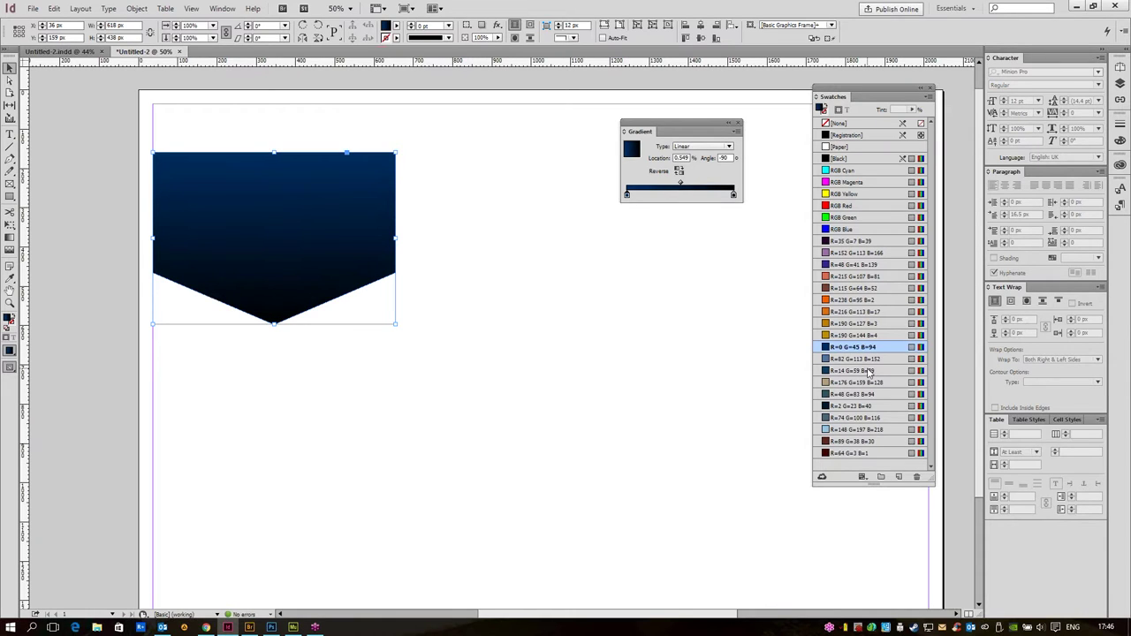
drag(864, 359, 729, 190)
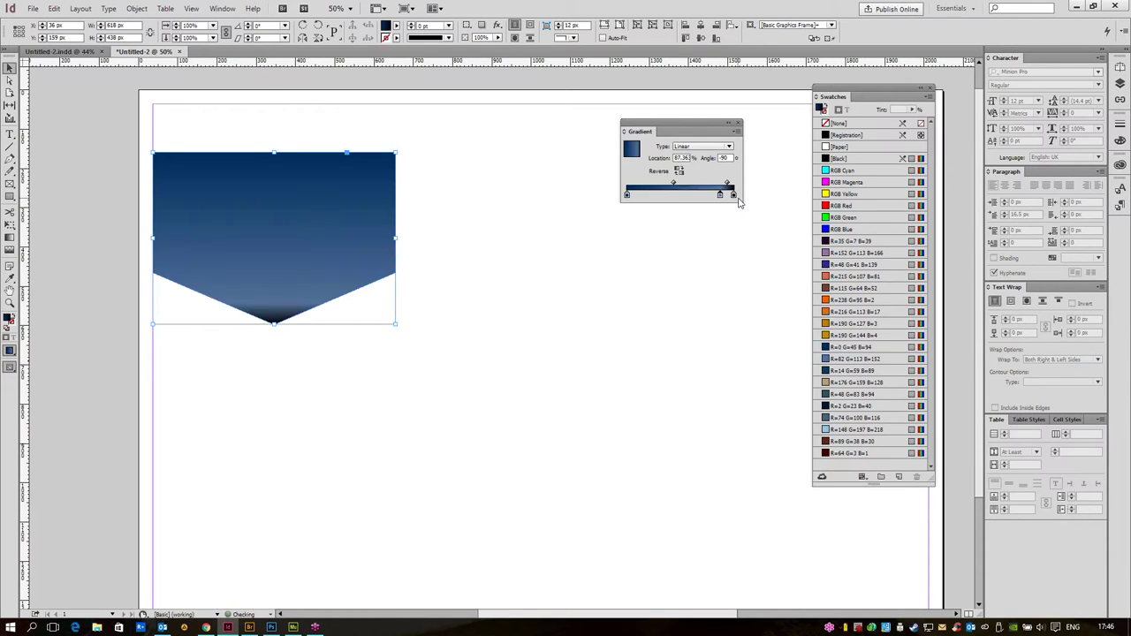
click(732, 194)
click(532, 458)
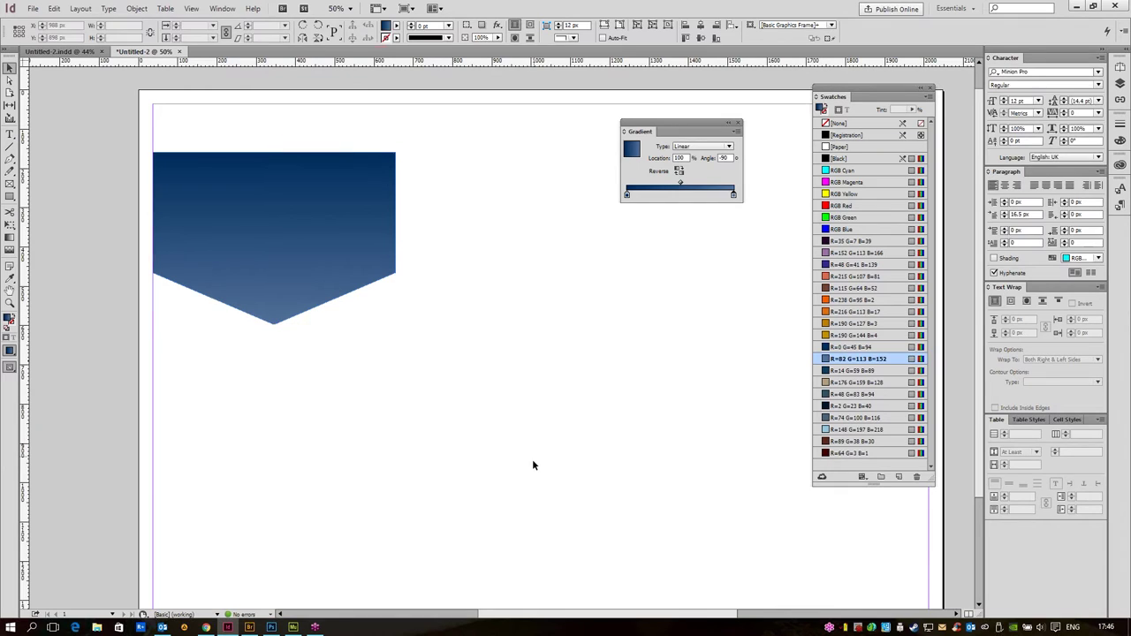
click(351, 246)
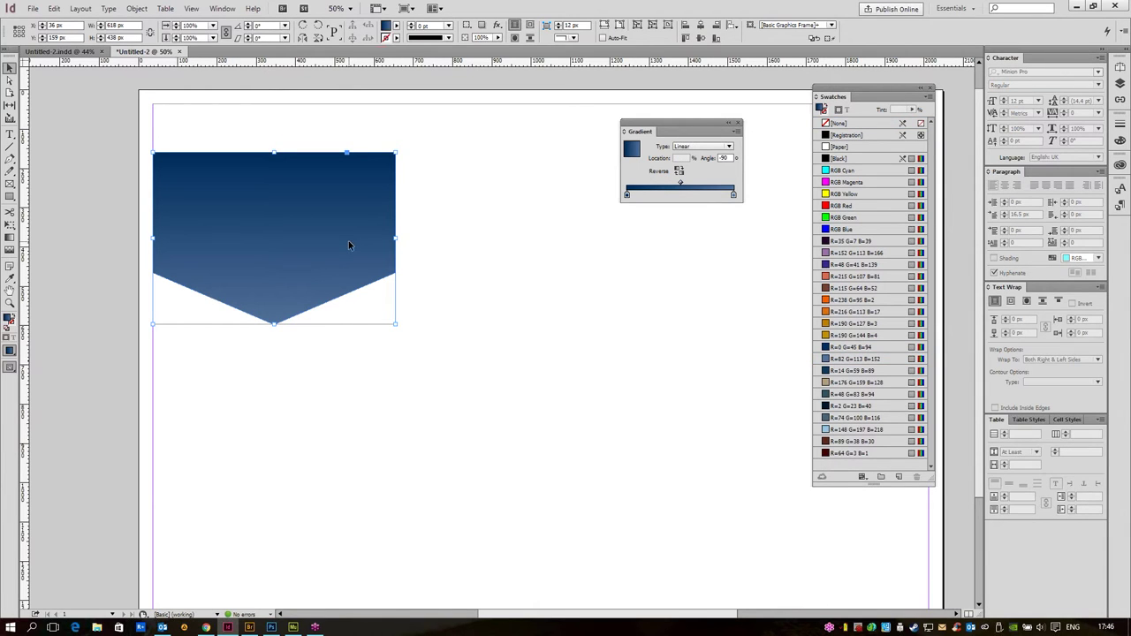
click(439, 193)
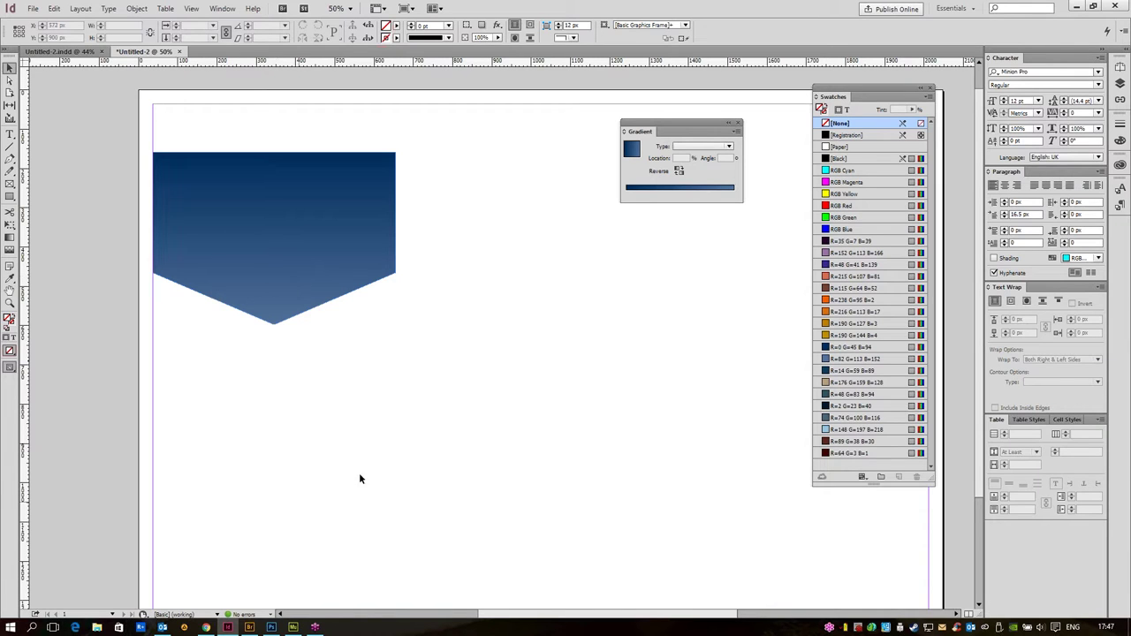
- Move the Gradient controls below the pentagon and save the pentagon's blue gradient as a new swatch
drag(709, 124, 526, 429)
click(304, 207)
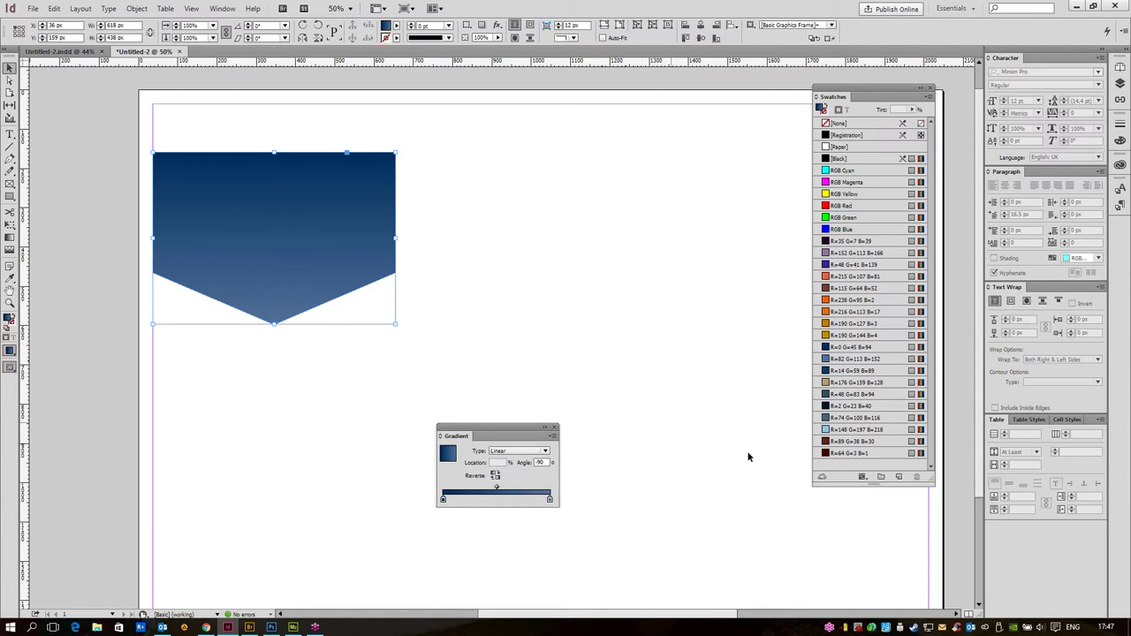
click(898, 477)
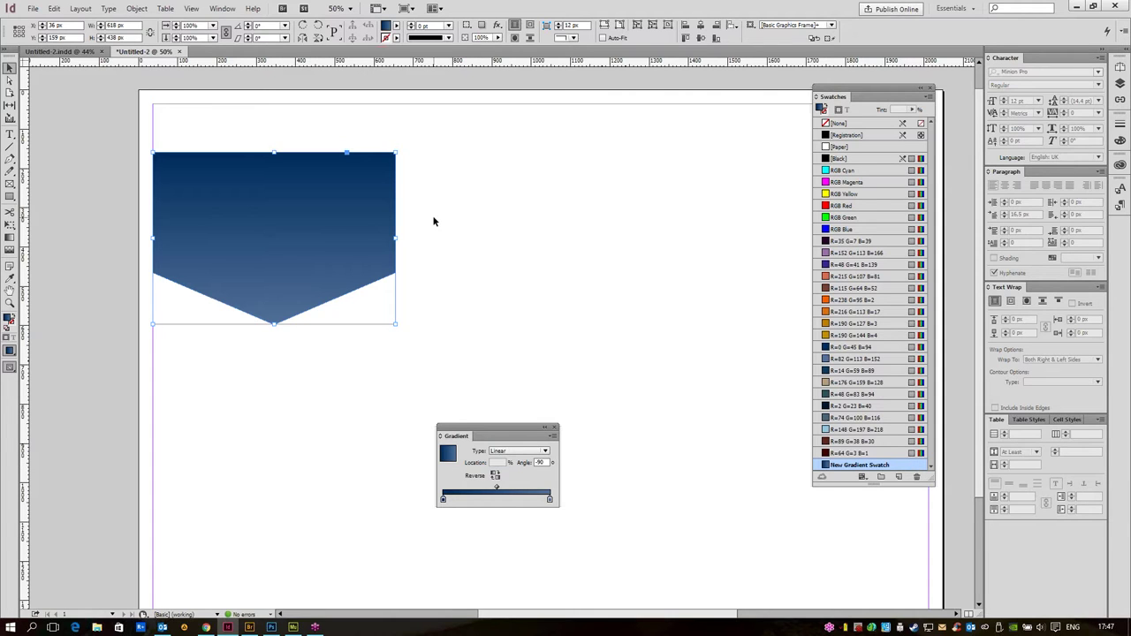
click(522, 295)
- Try the saved blue gradient swatch on a new rectangle about 390 × 428 px below the pentagon, and delete the rectangle
scroll(601, 301, down, 2)
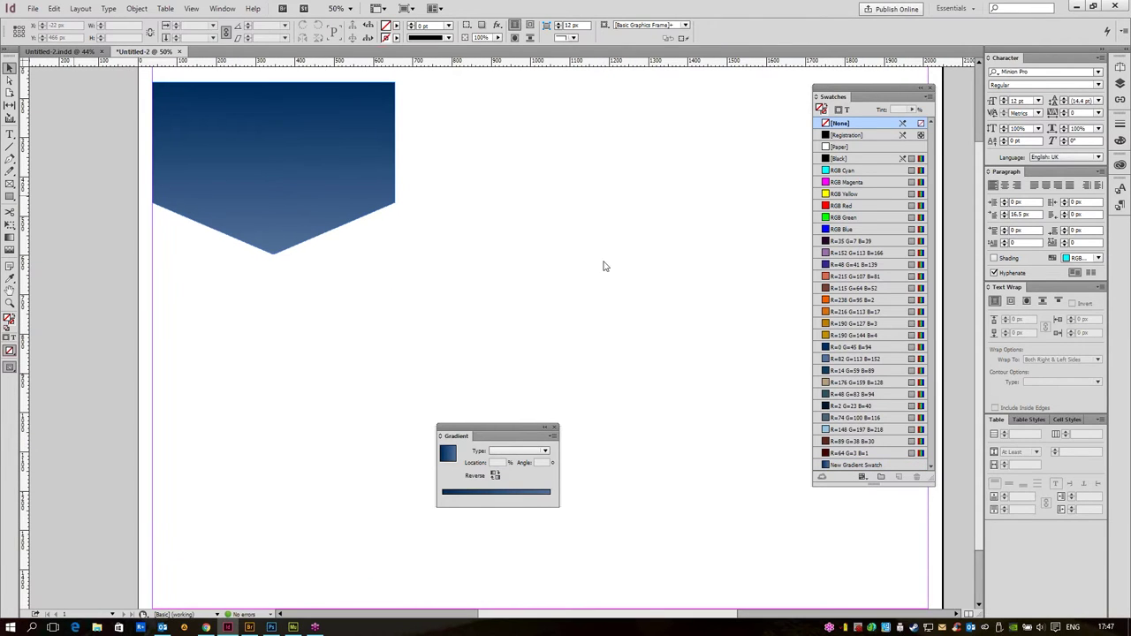
click(10, 196)
drag(157, 307, 311, 477)
click(859, 465)
click(10, 69)
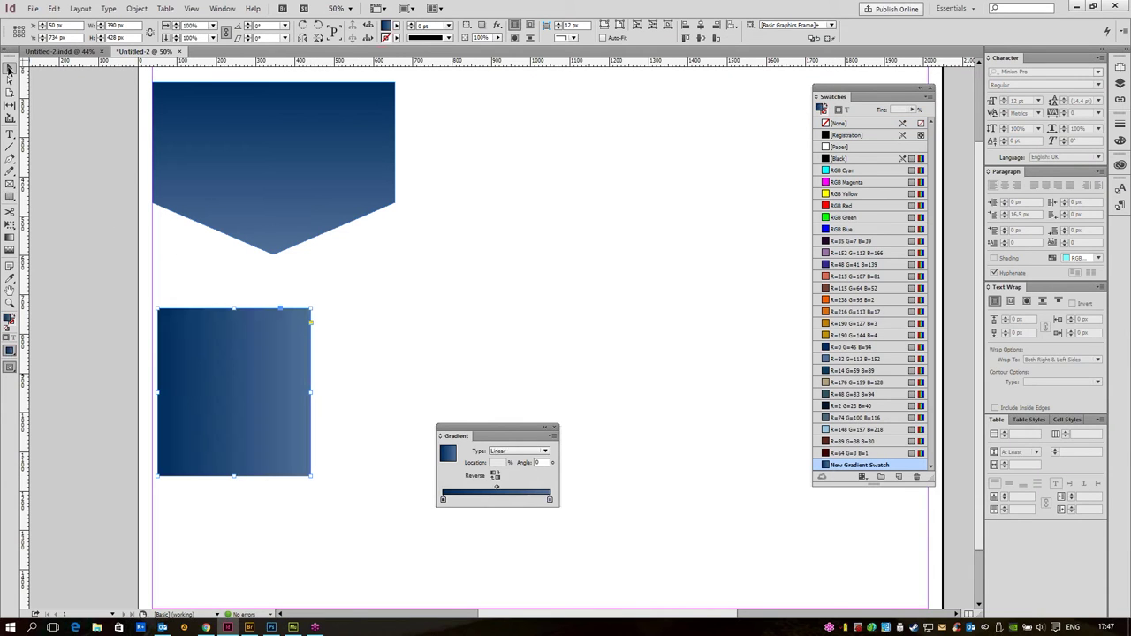
key(Delete)
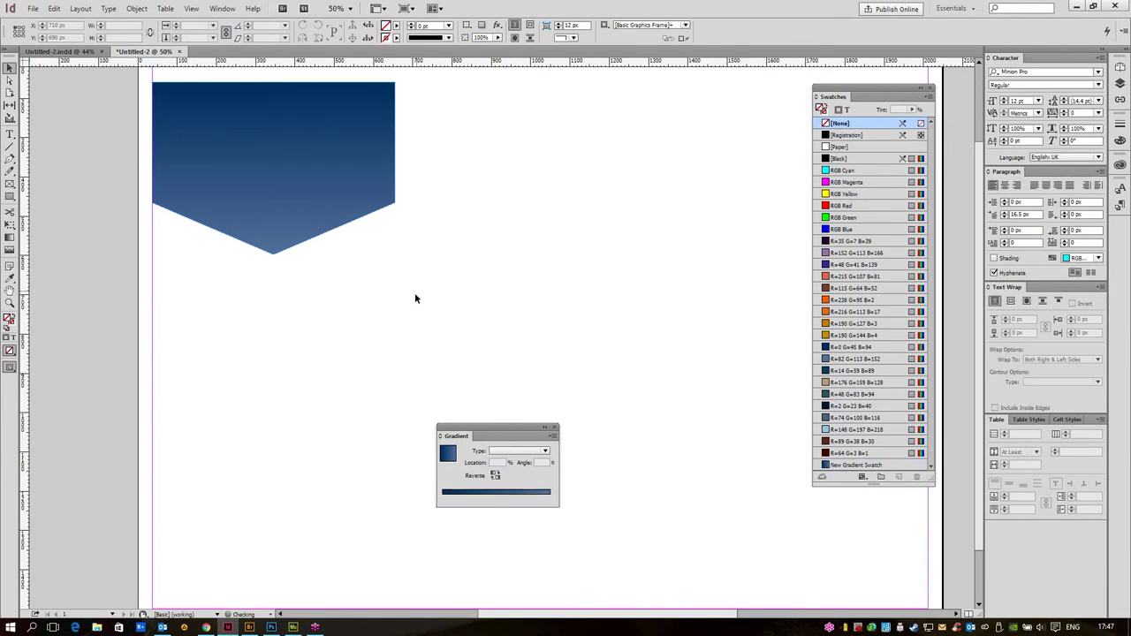
- Recolour the pentagon with a linear gradient from R=238 G=95 B=2 to R=216 G=113 B=17
click(318, 178)
drag(590, 201, 624, 235)
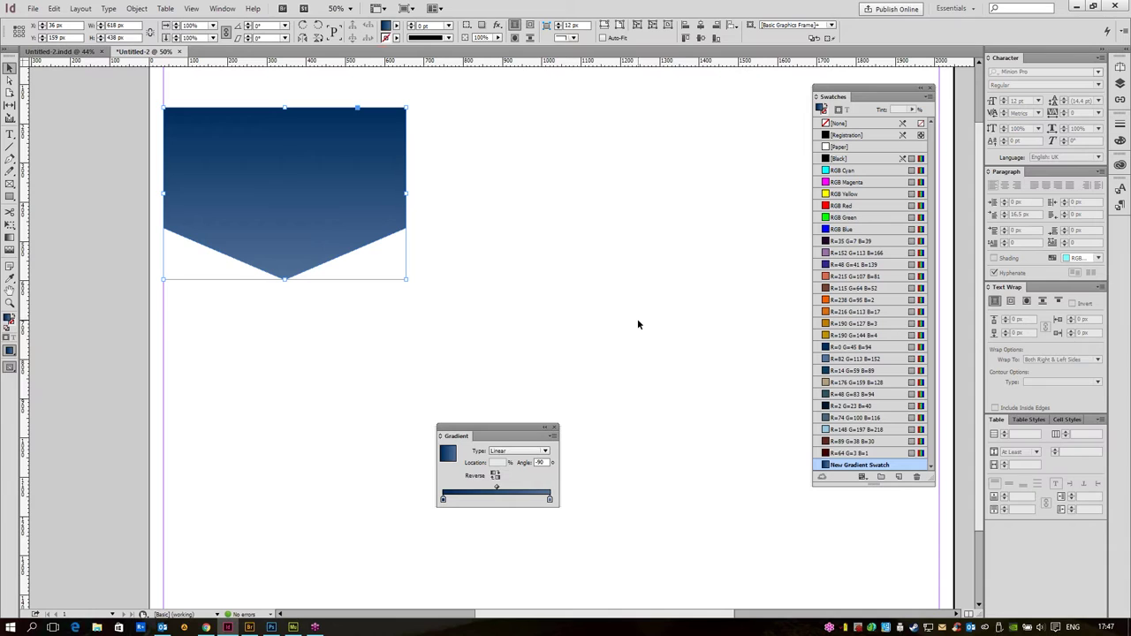
drag(520, 430, 664, 163)
click(848, 300)
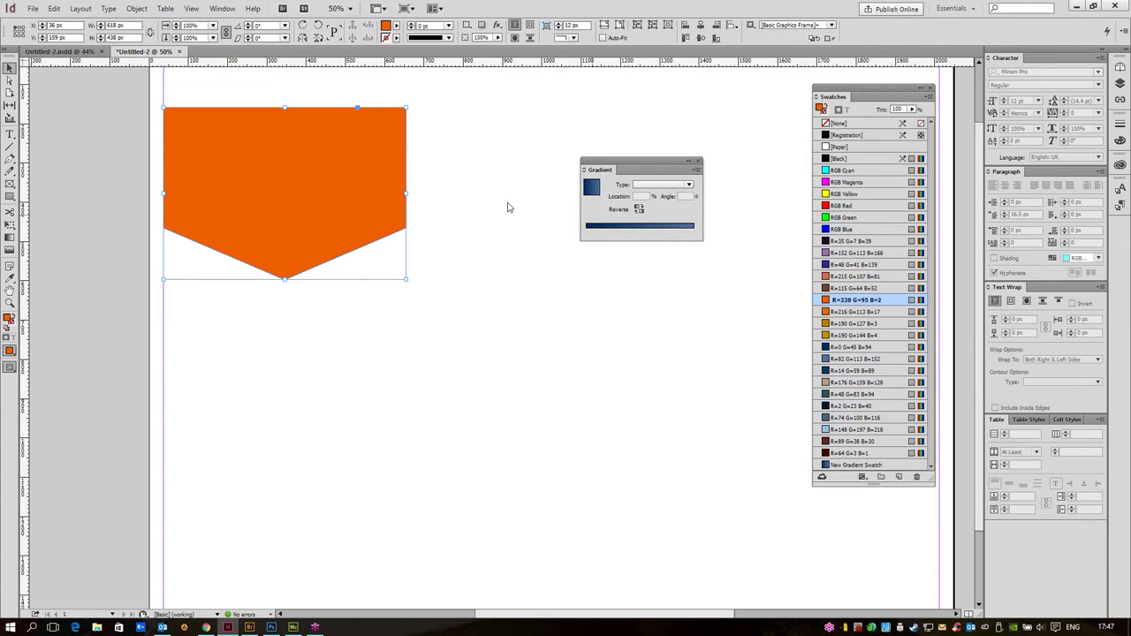
click(629, 226)
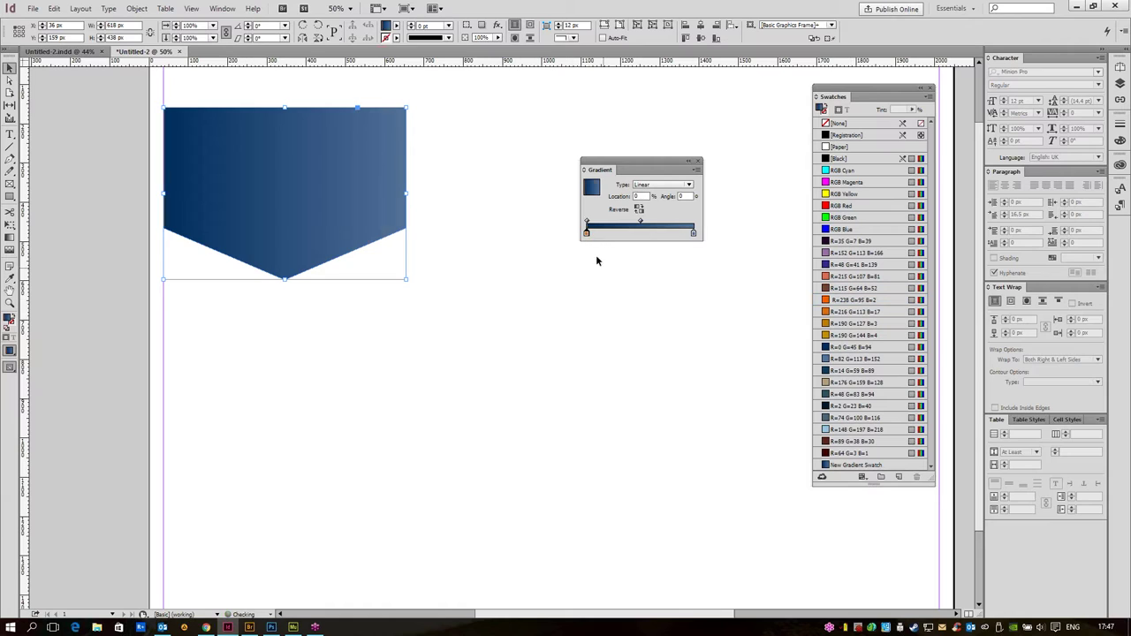
click(848, 299)
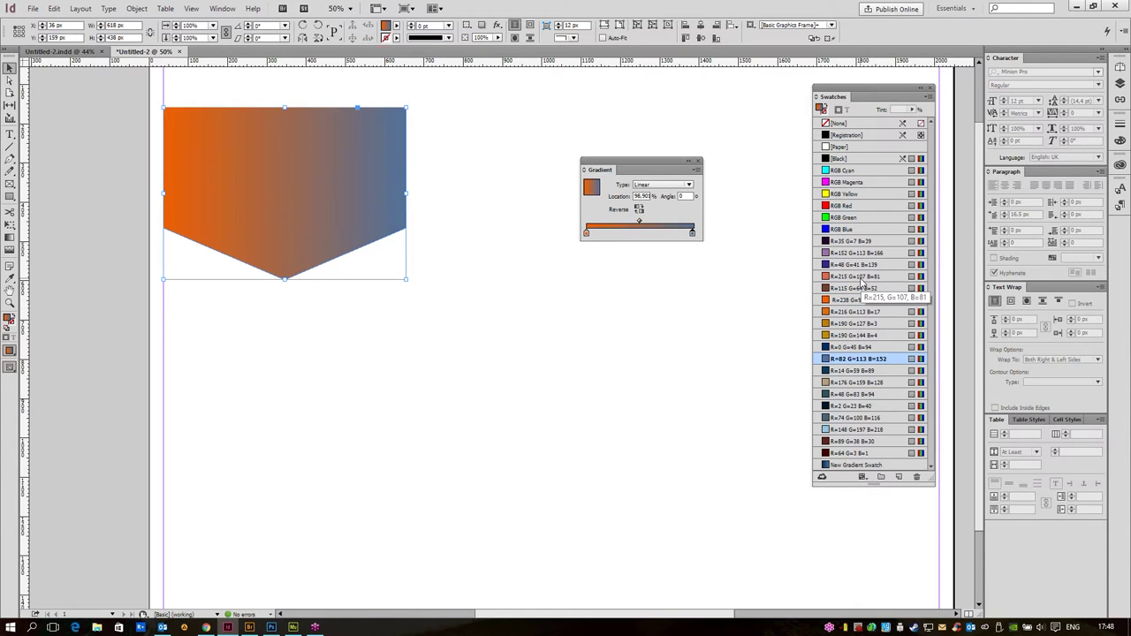
drag(861, 276, 695, 235)
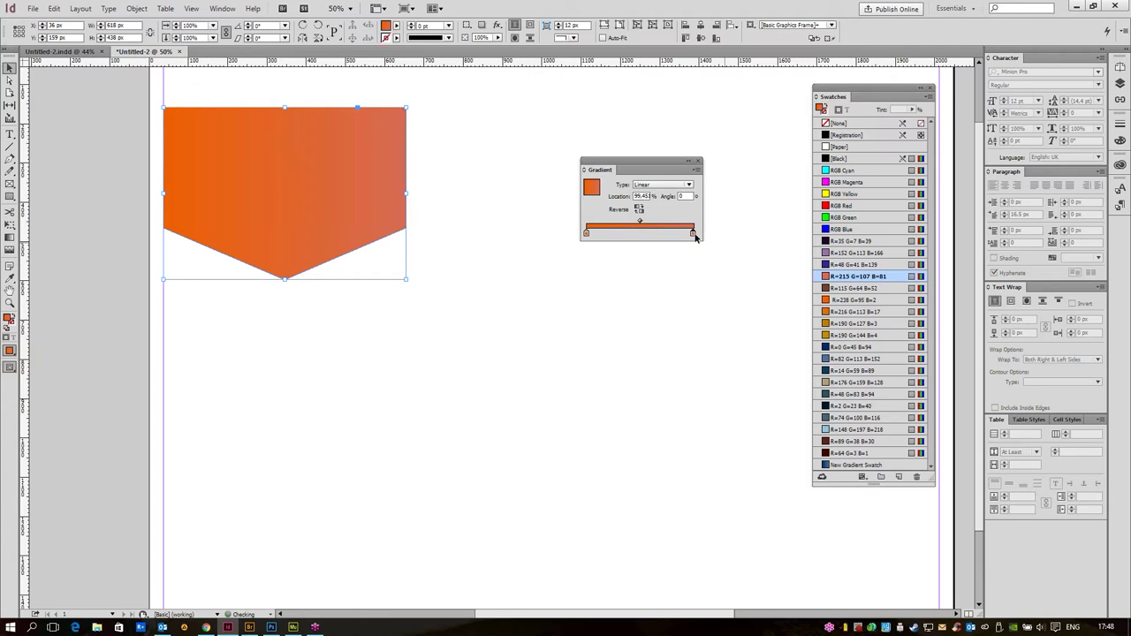
click(845, 311)
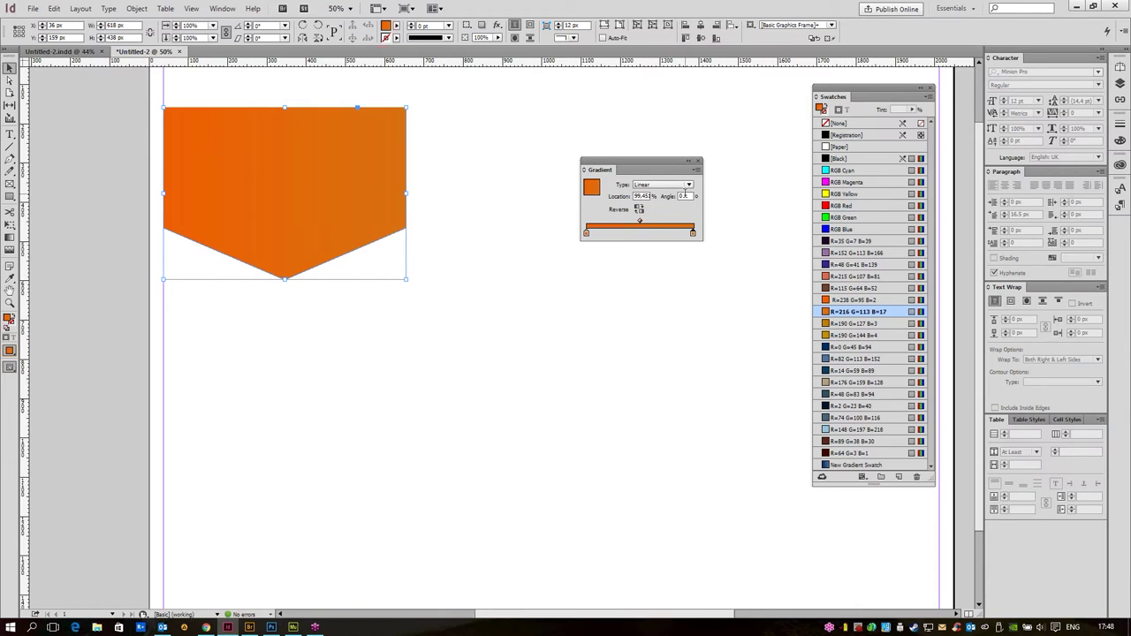
- Set the orange gradient's angle to 90°, reverse its direction and save it as a new swatch
text(90)
key(Return)
click(639, 210)
click(694, 233)
click(899, 477)
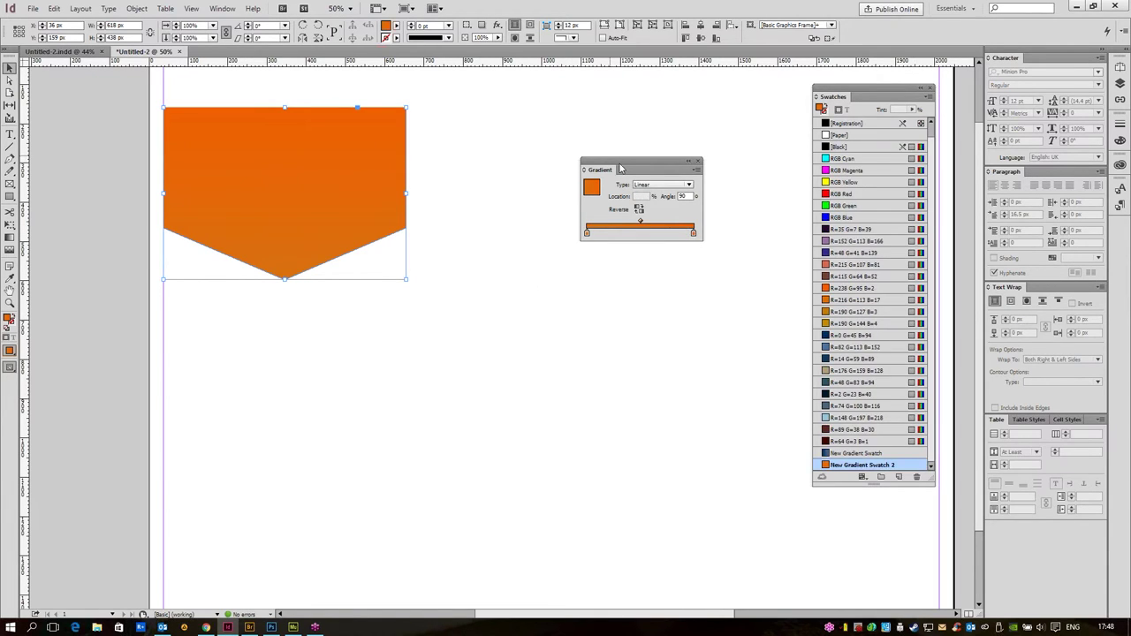
- Edit the orange gradient swatch by adjusting its first stop to a brighter orange in RGB, and set the pentagon's gradient angle to 90°
double_click(914, 468)
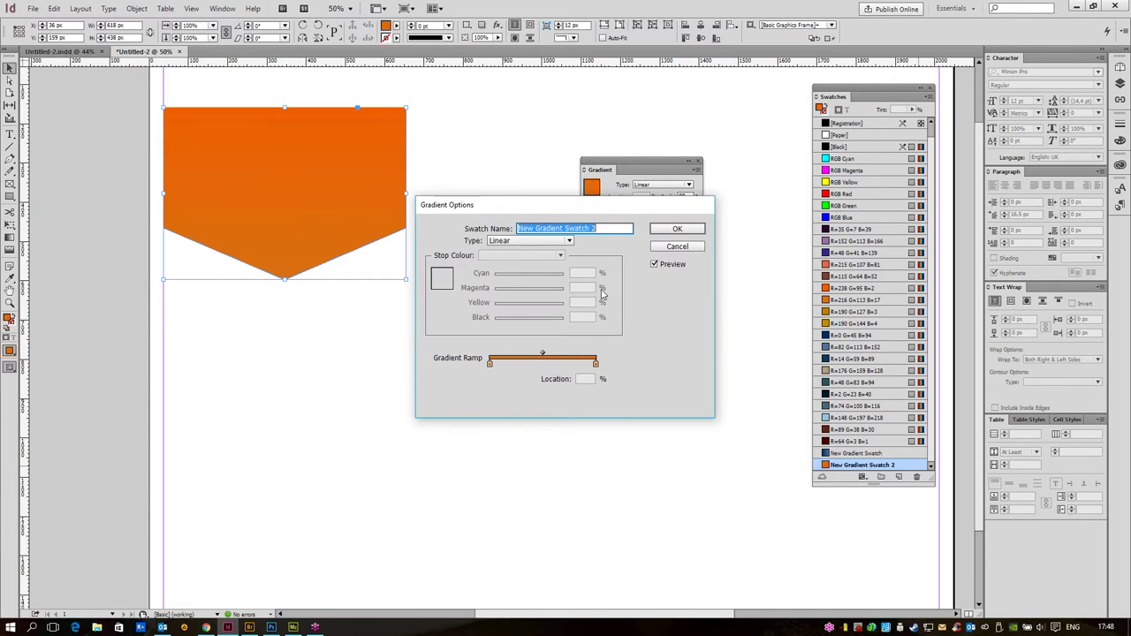
click(489, 364)
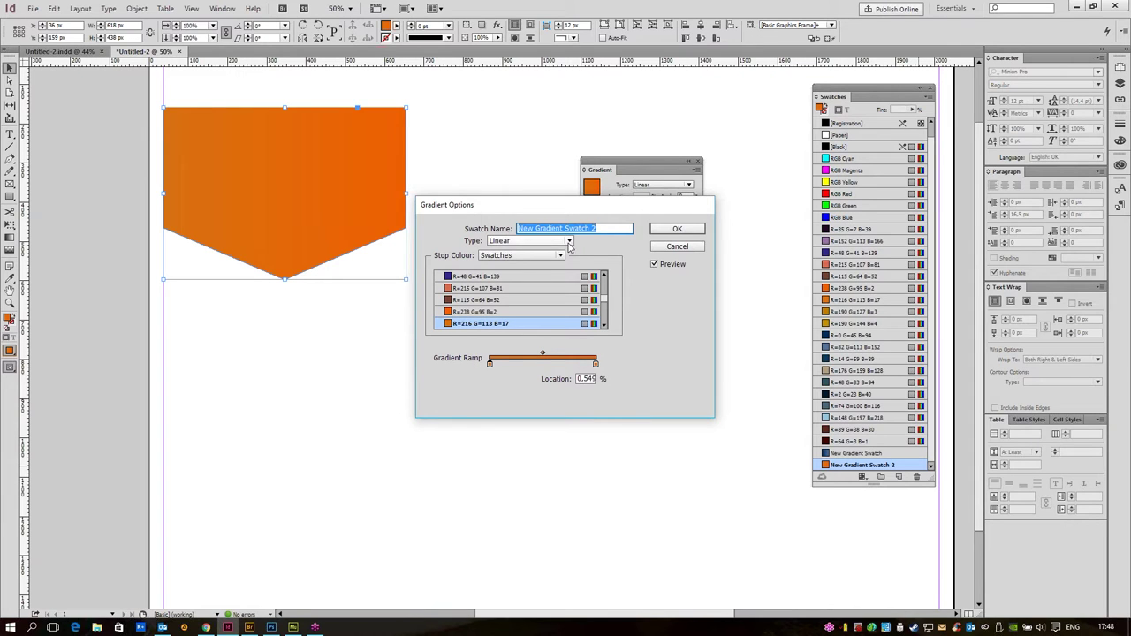
click(522, 256)
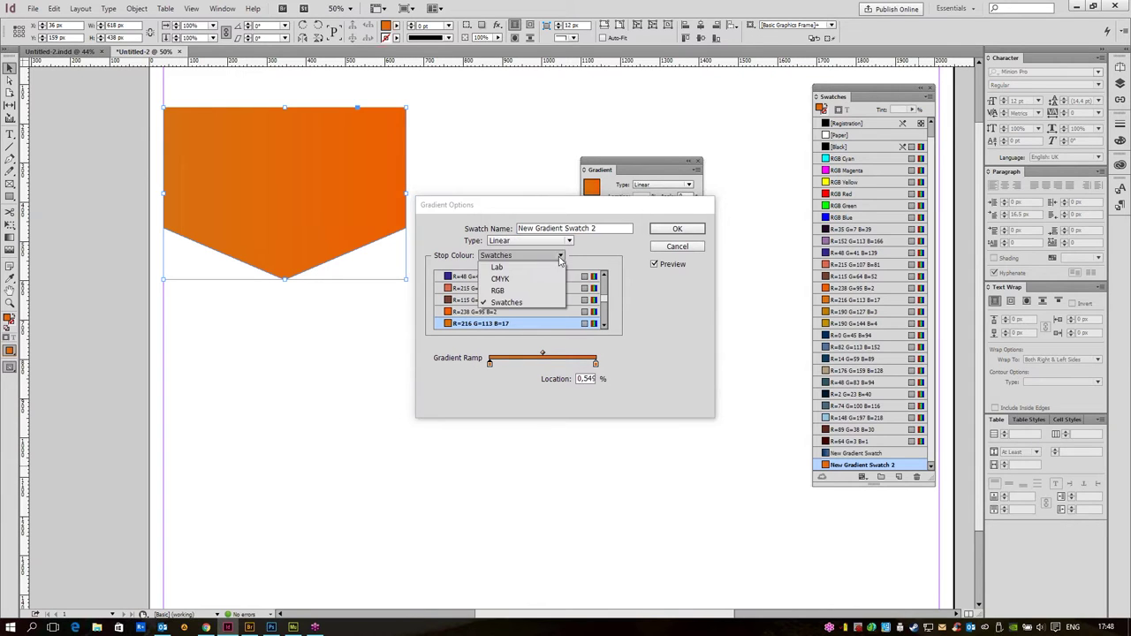
click(520, 290)
drag(524, 292, 538, 296)
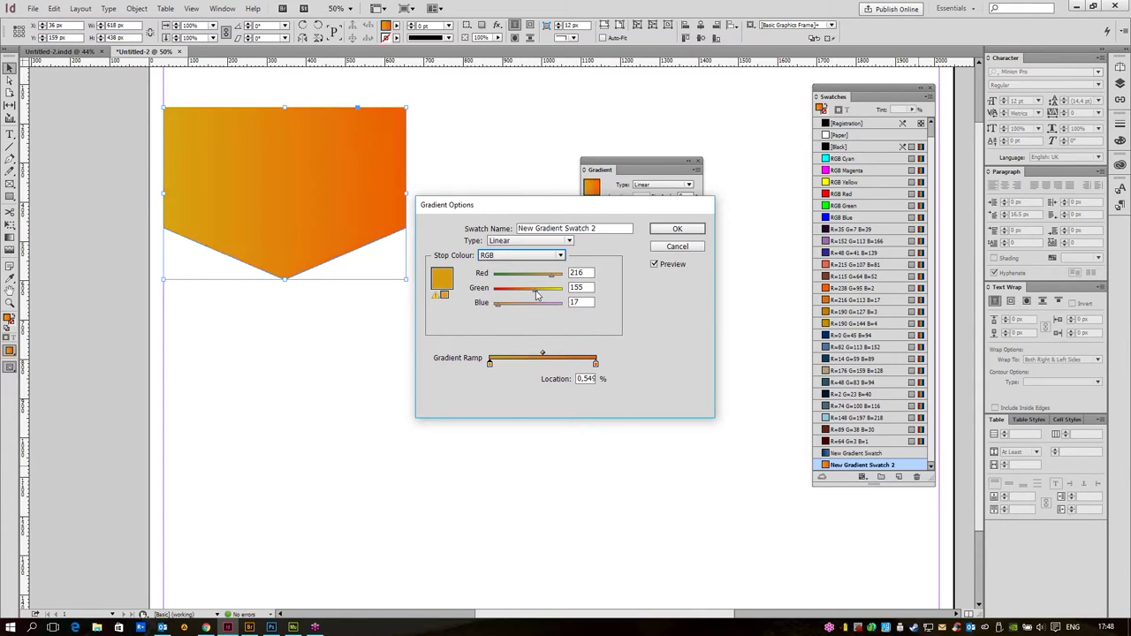
click(677, 228)
text(90)
key(Return)
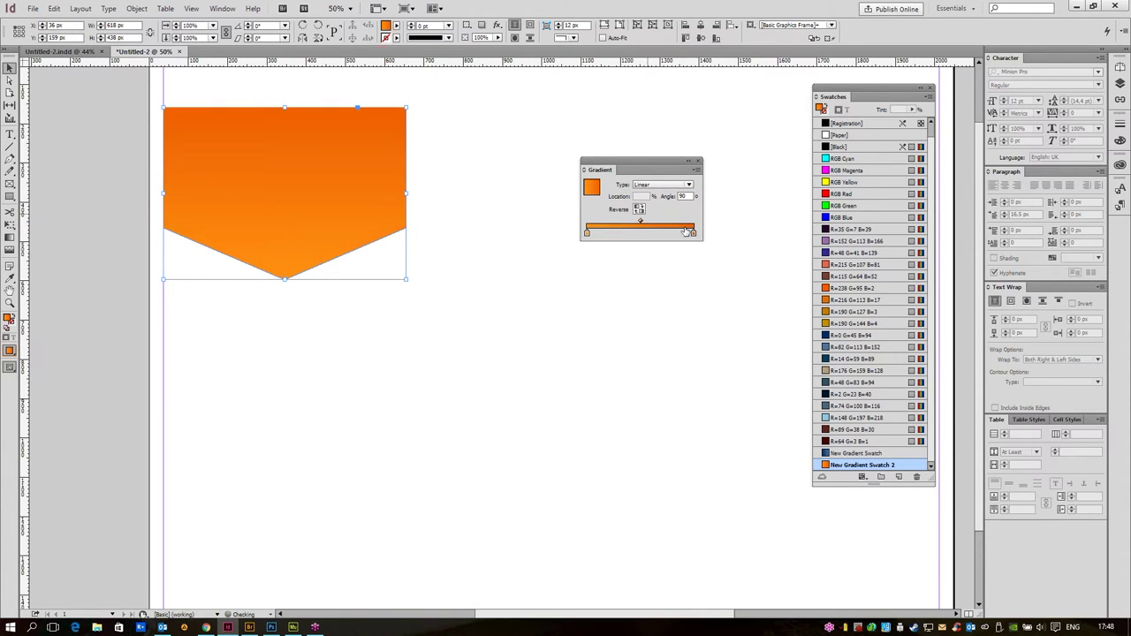
- Change both gradient stops of the pentagon to RGB Green and save the result as a new gradient swatch
click(536, 370)
key(ctrl+a)
drag(876, 212, 695, 233)
click(693, 232)
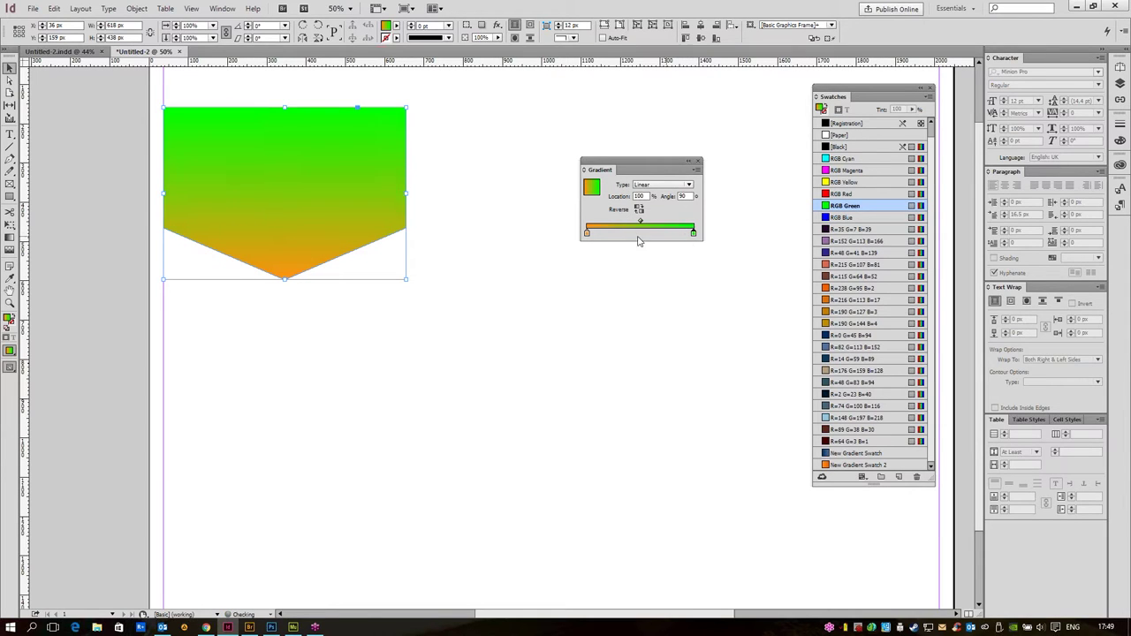
drag(855, 204, 588, 234)
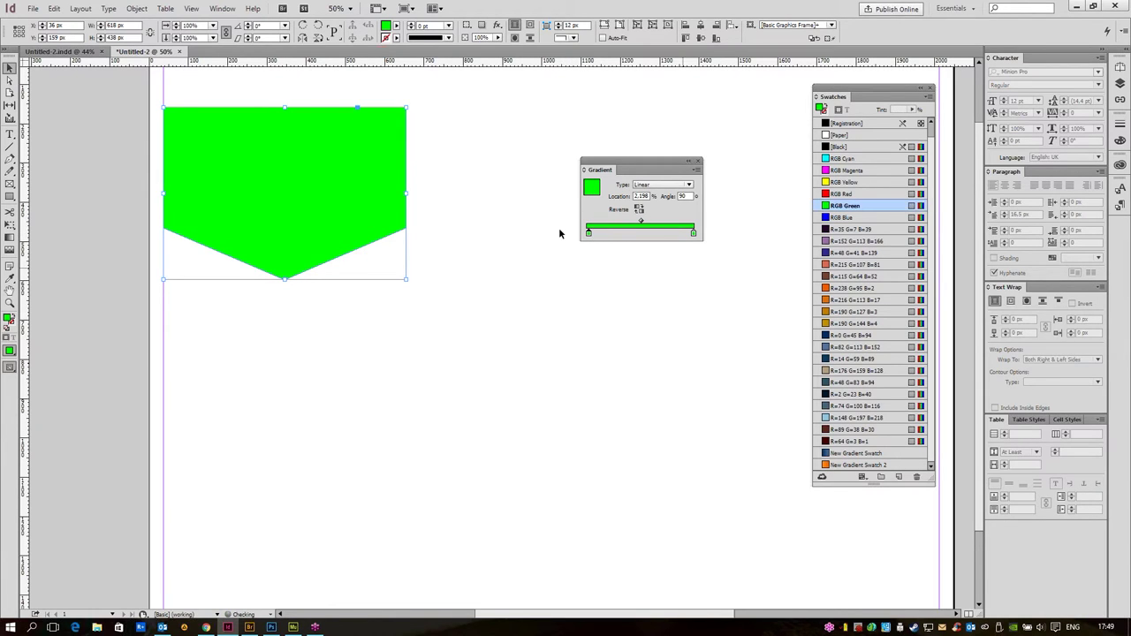
click(899, 477)
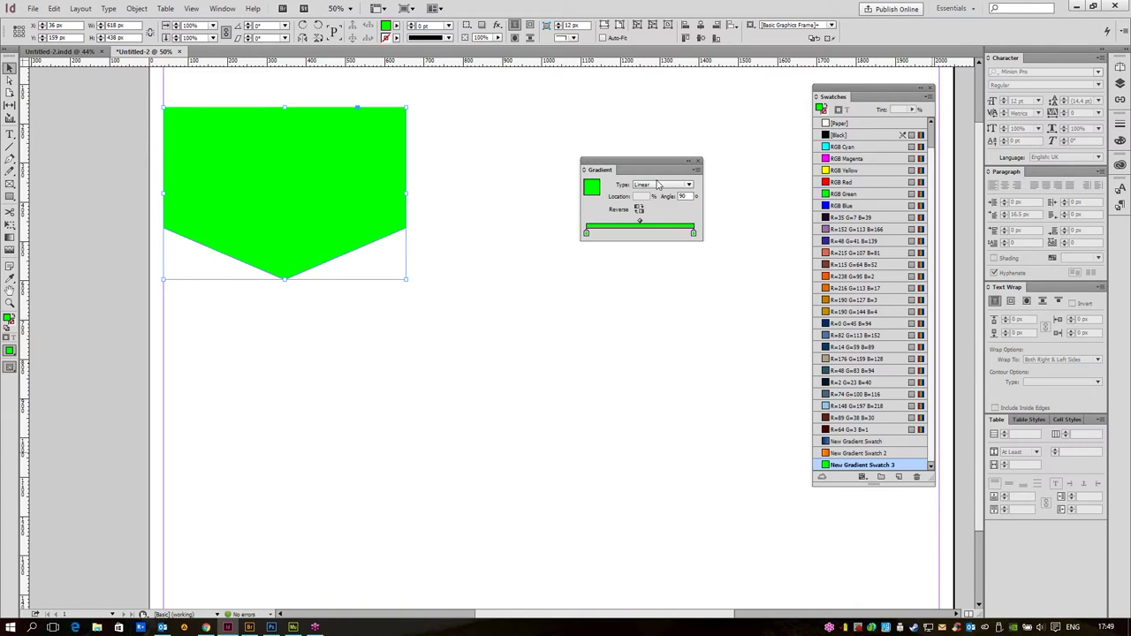
- Edit the green gradient swatch by switching its first stop to CMYK with 70% Black, and set the pentagon's gradient angle to 90°
double_click(914, 466)
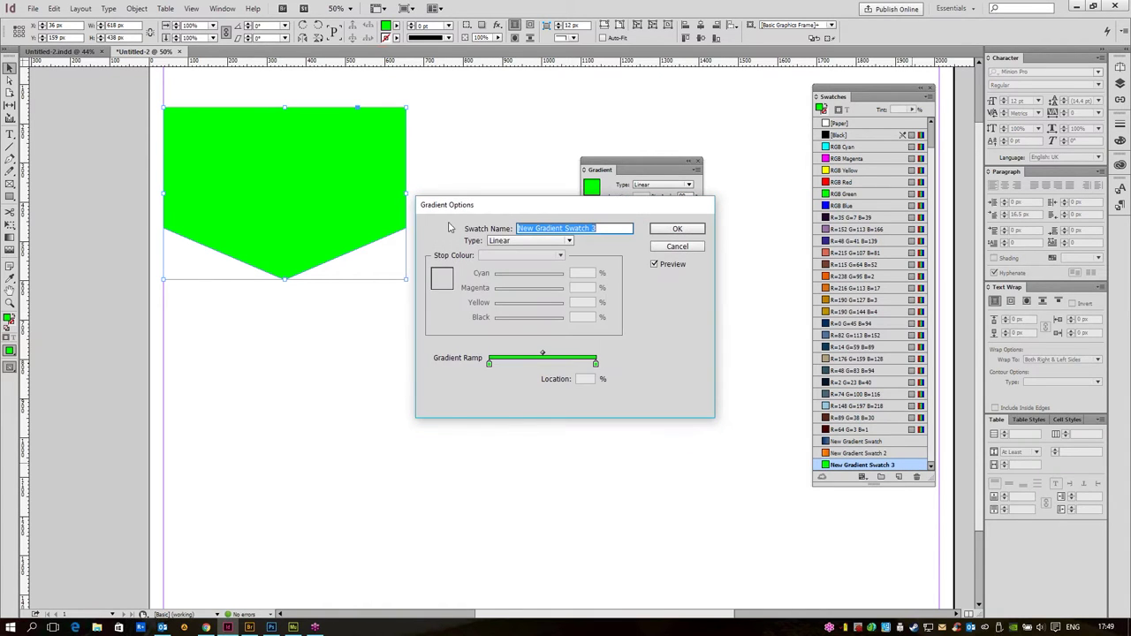
click(489, 363)
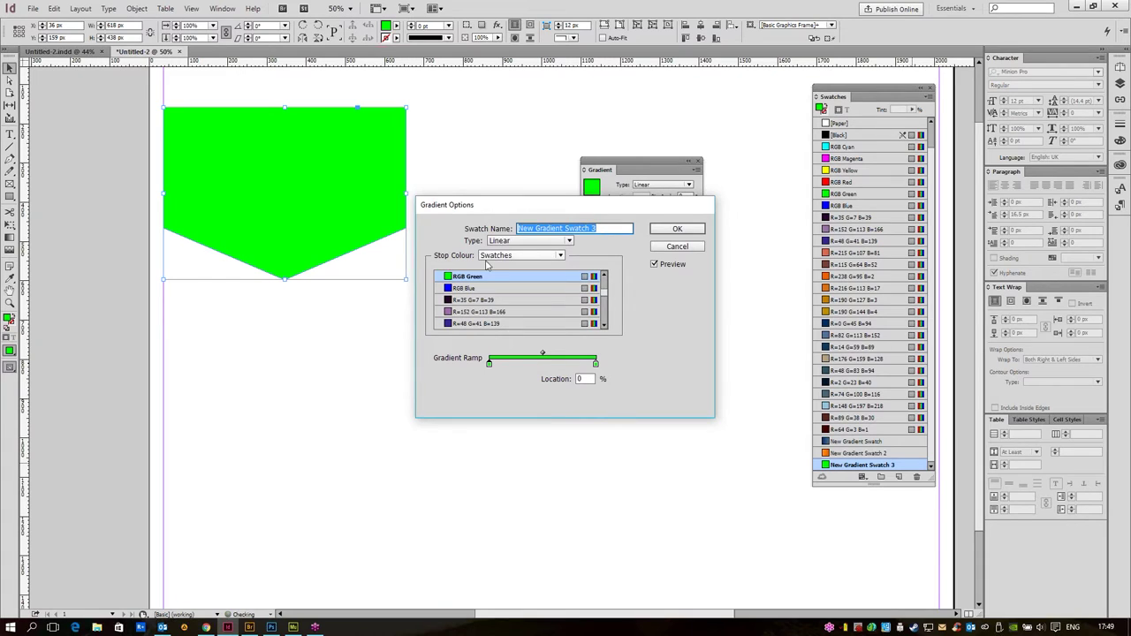
click(526, 256)
click(517, 278)
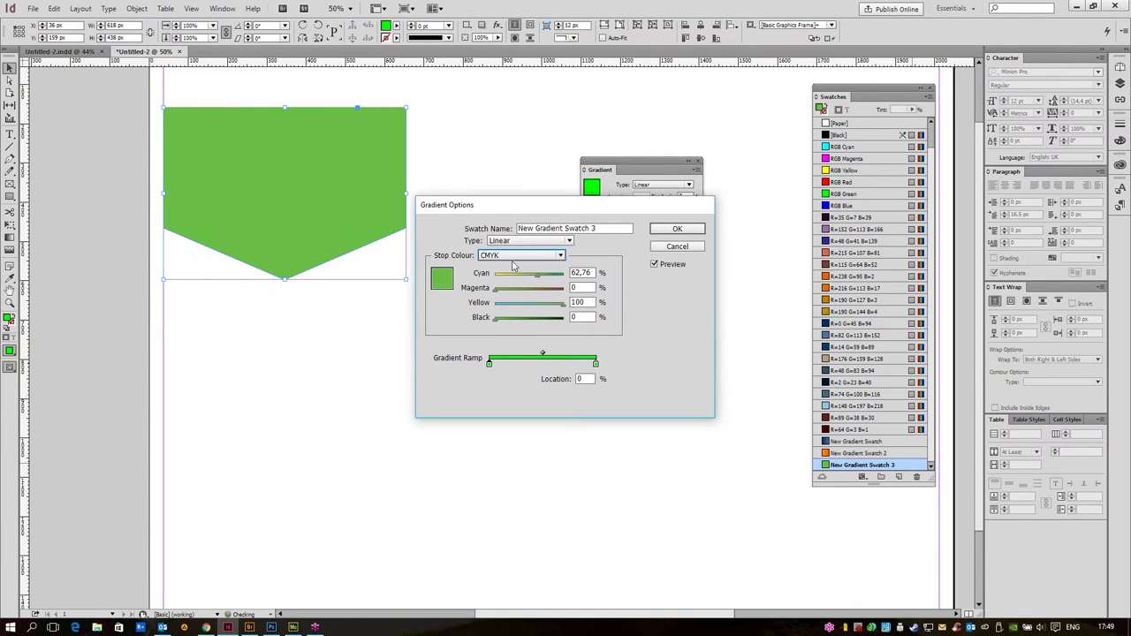
drag(517, 321, 542, 326)
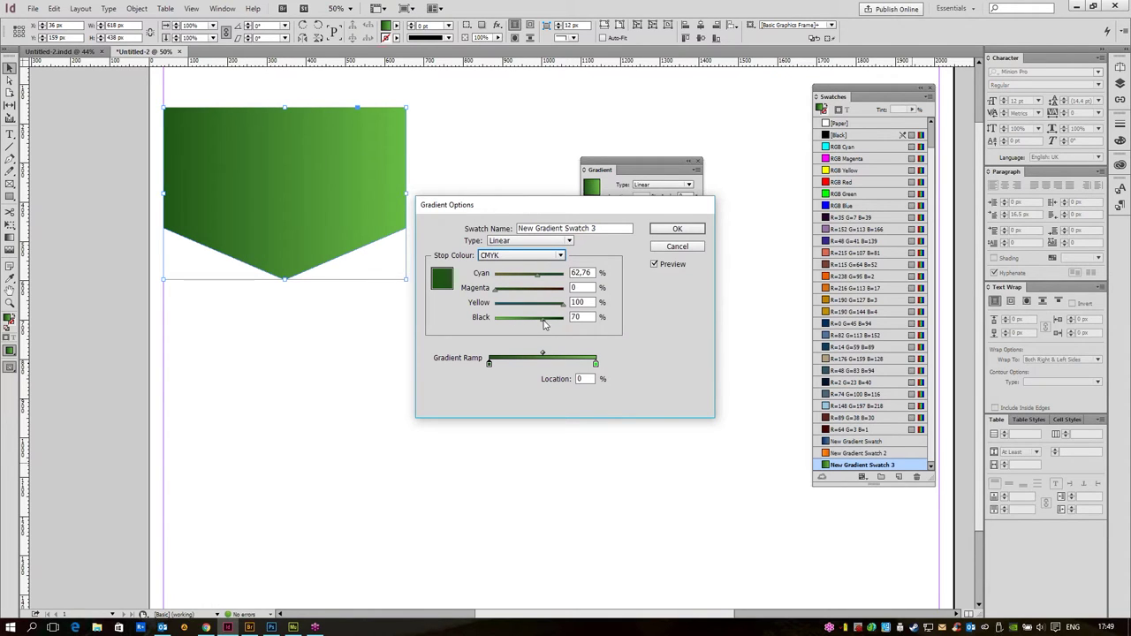
click(677, 229)
click(687, 195)
key(Return)
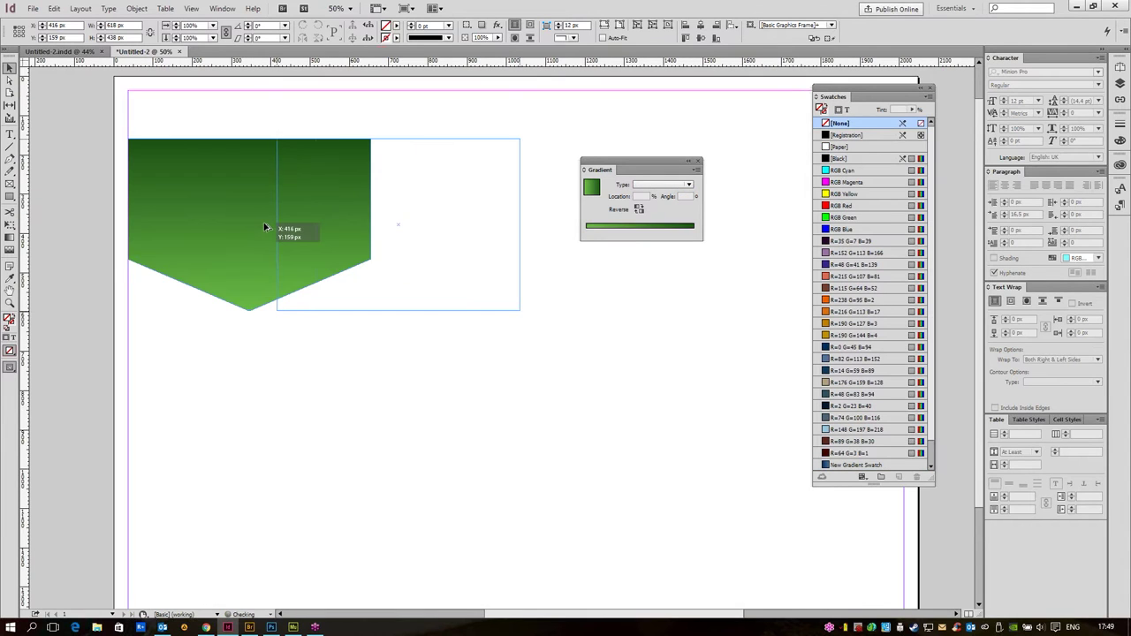
- Duplicate the green pentagon twice horizontally to form an overlapping row of three, with the first copy at X 514 px
drag(273, 227, 315, 228)
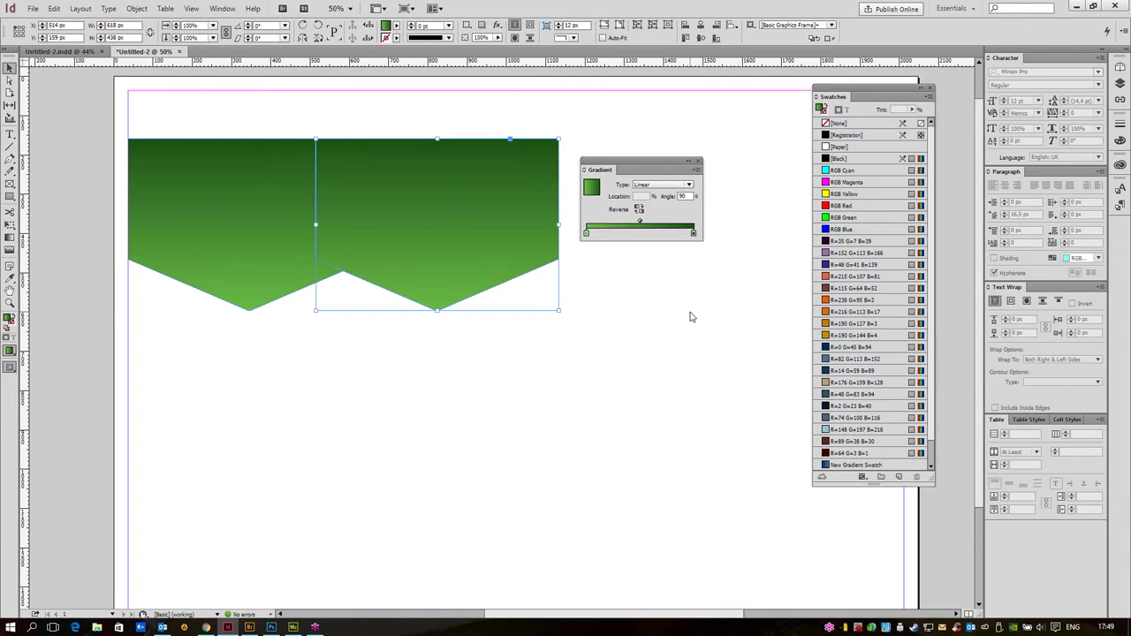
key(ctrl+d)
click(554, 370)
- Fill the middle pentagon with the saved blue gradient swatch and the right-hand pentagon with the orange gradient swatch
click(415, 220)
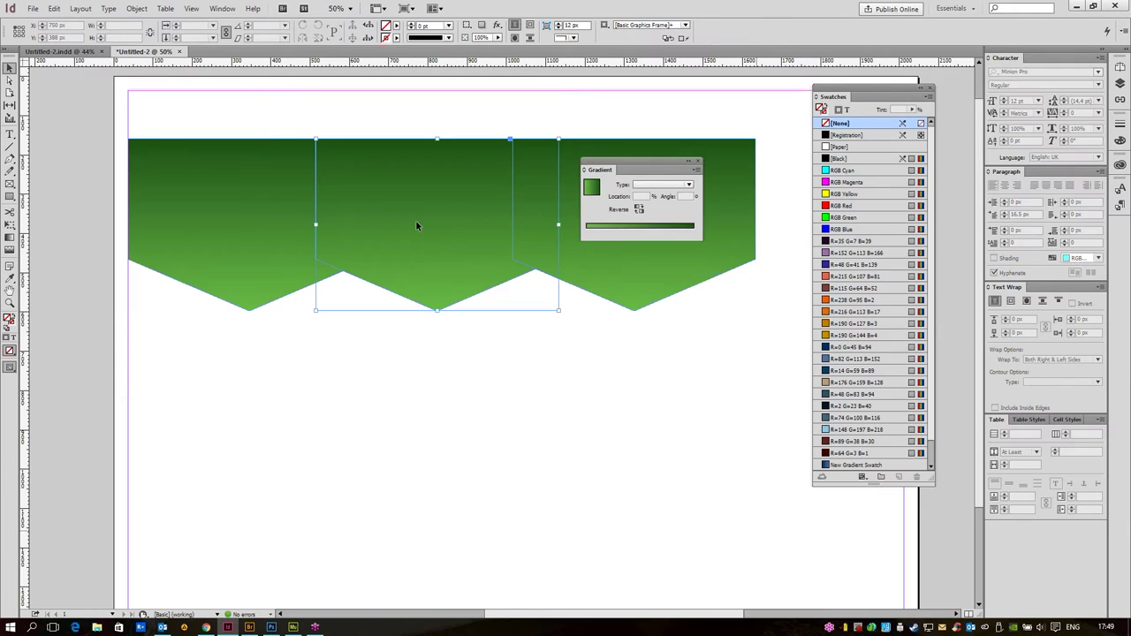
scroll(866, 455, down, 1)
scroll(878, 442, up, 1)
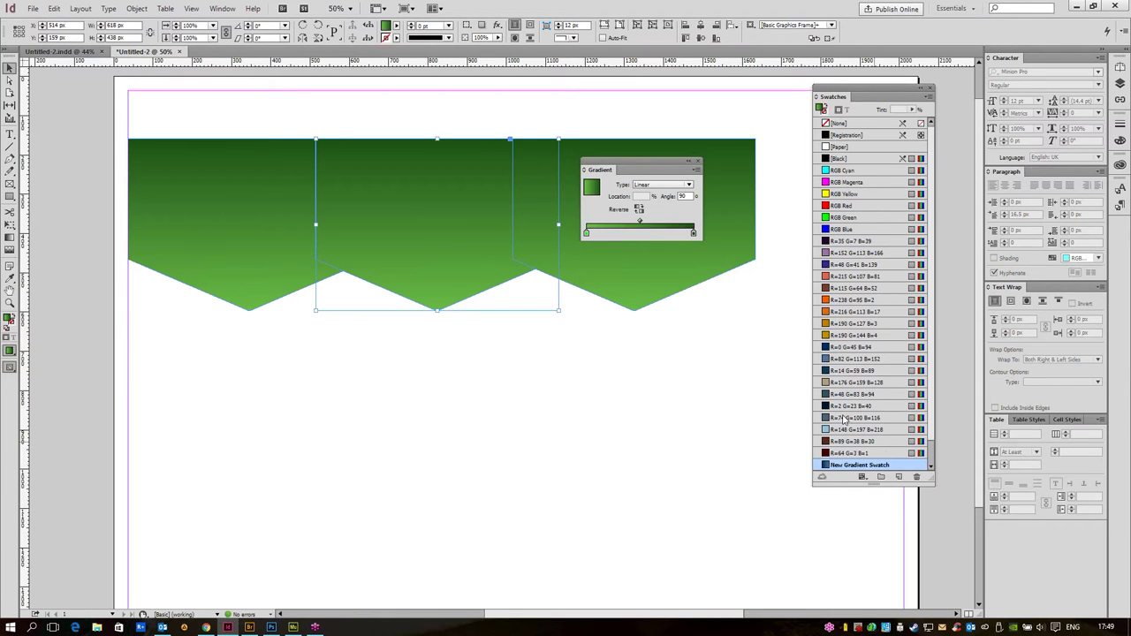
click(875, 452)
click(635, 269)
click(857, 464)
click(653, 411)
drag(654, 411, 626, 443)
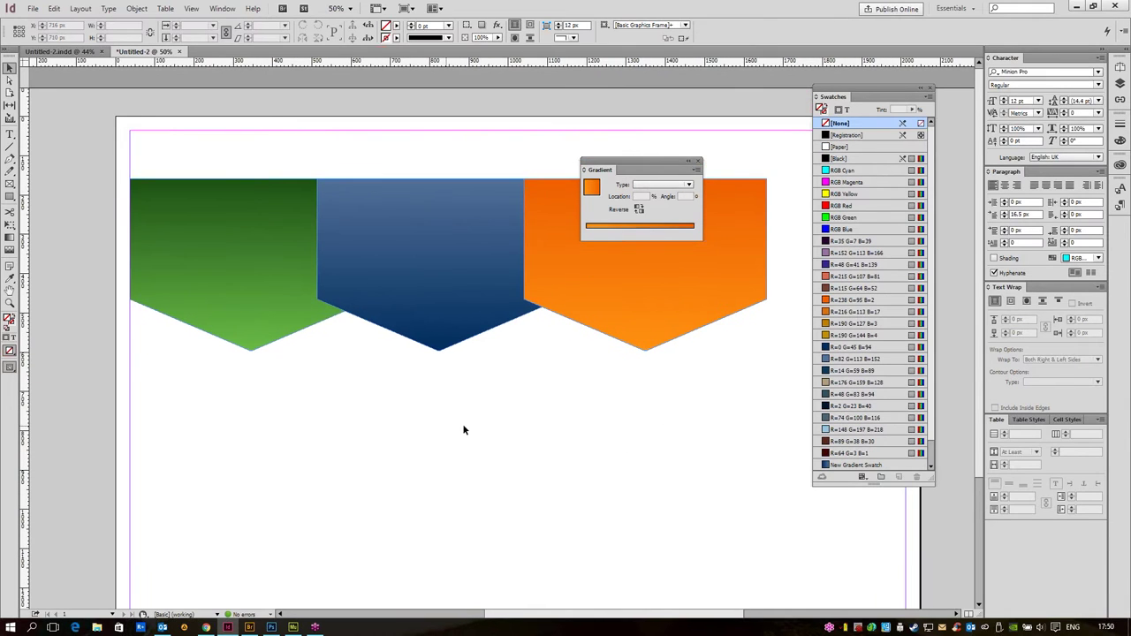
scroll(544, 433, down, 1)
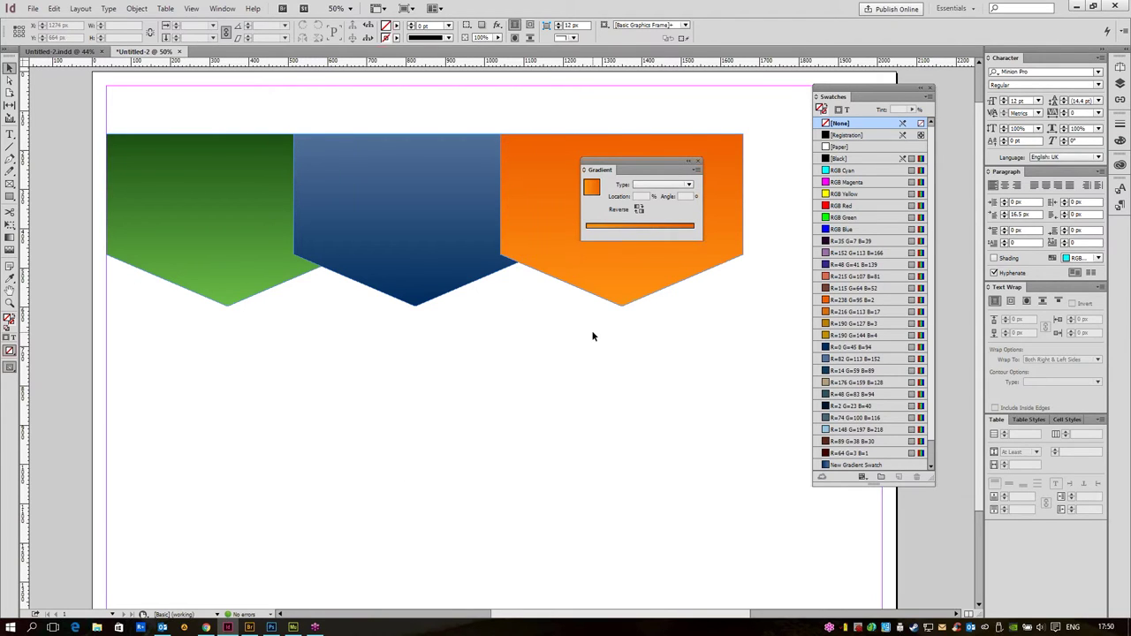
- Place the orange pentagon at the page's upper-left margin corner, the blue one beside it, and the green one behind the orange at X 36, Y 340 px
drag(671, 165, 605, 409)
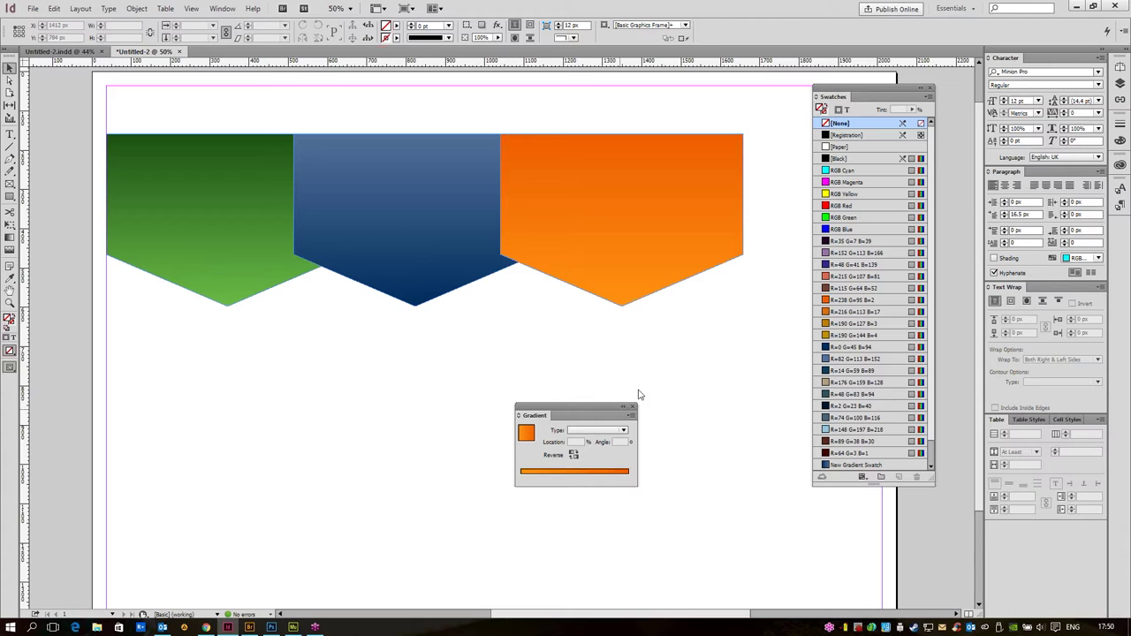
drag(714, 419, 474, 234)
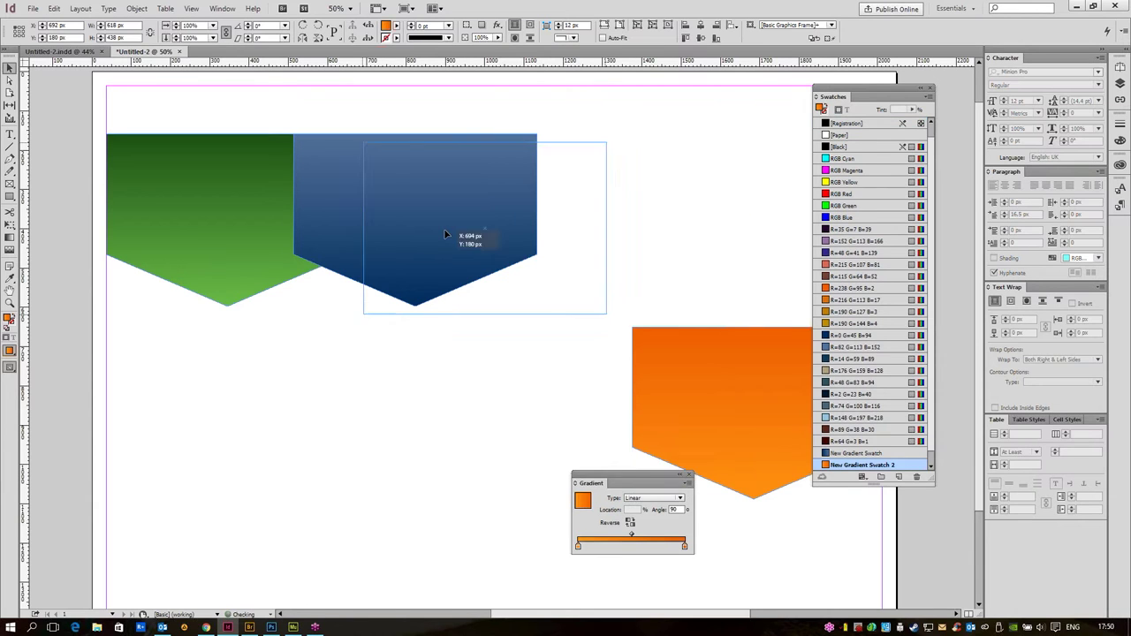
drag(544, 235, 534, 233)
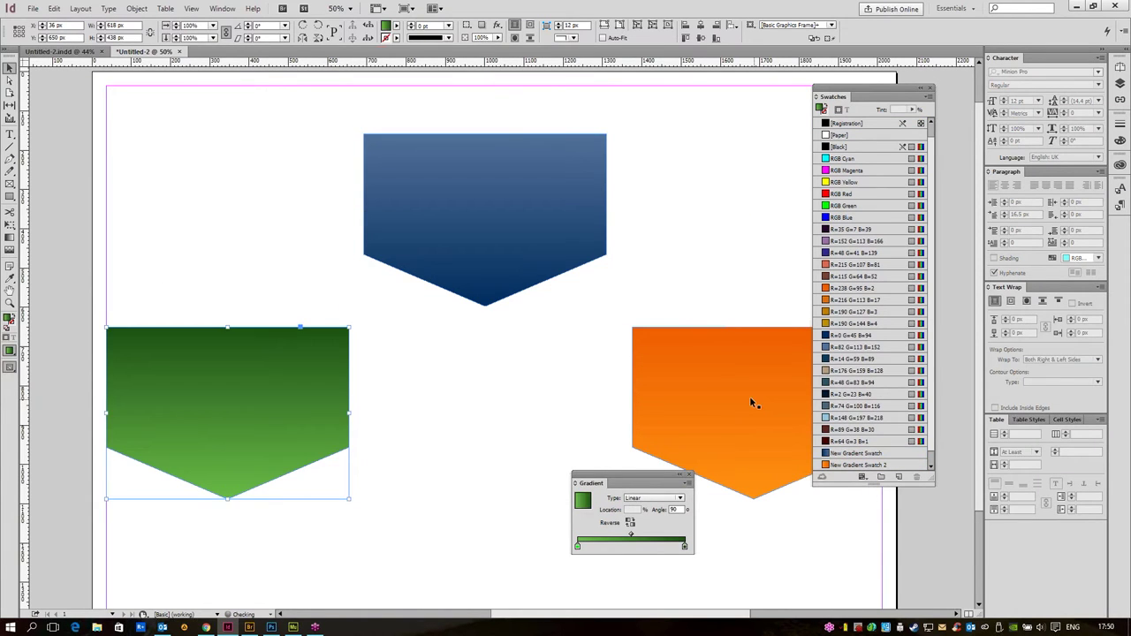
drag(749, 402, 239, 202)
drag(251, 114, 380, 145)
drag(502, 245, 469, 185)
drag(266, 349, 267, 355)
drag(333, 299, 334, 312)
click(360, 300)
click(346, 302)
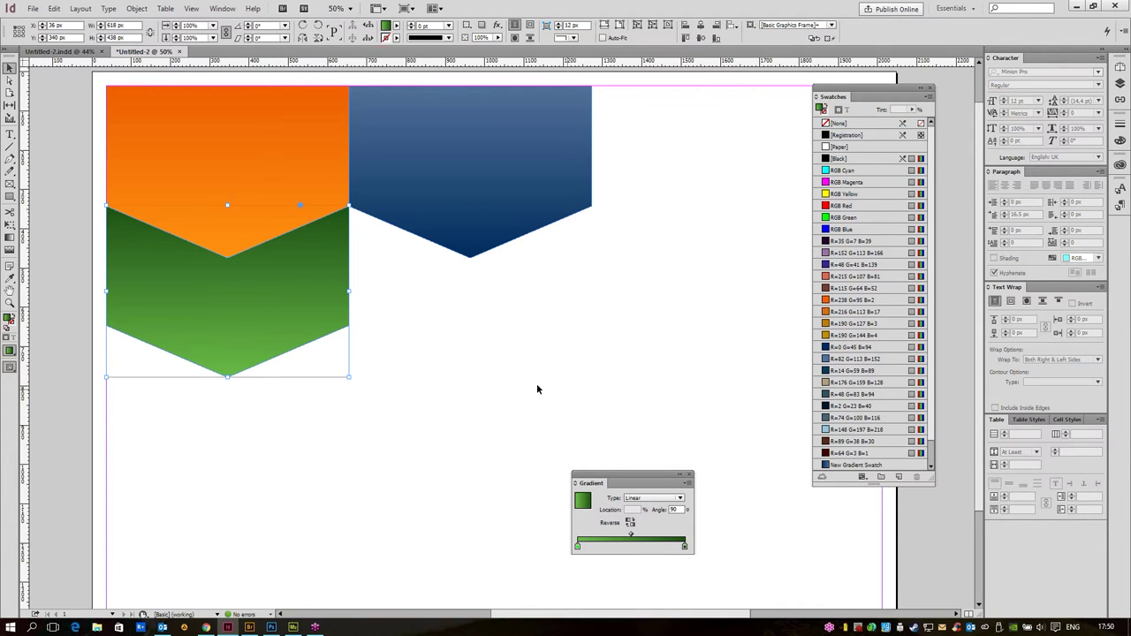
- Widen the green pentagon to 1236 px so that it spans the combined width of the orange and blue pentagons
drag(349, 291, 591, 293)
click(668, 377)
scroll(663, 368, down, 2)
scroll(676, 344, up, 1)
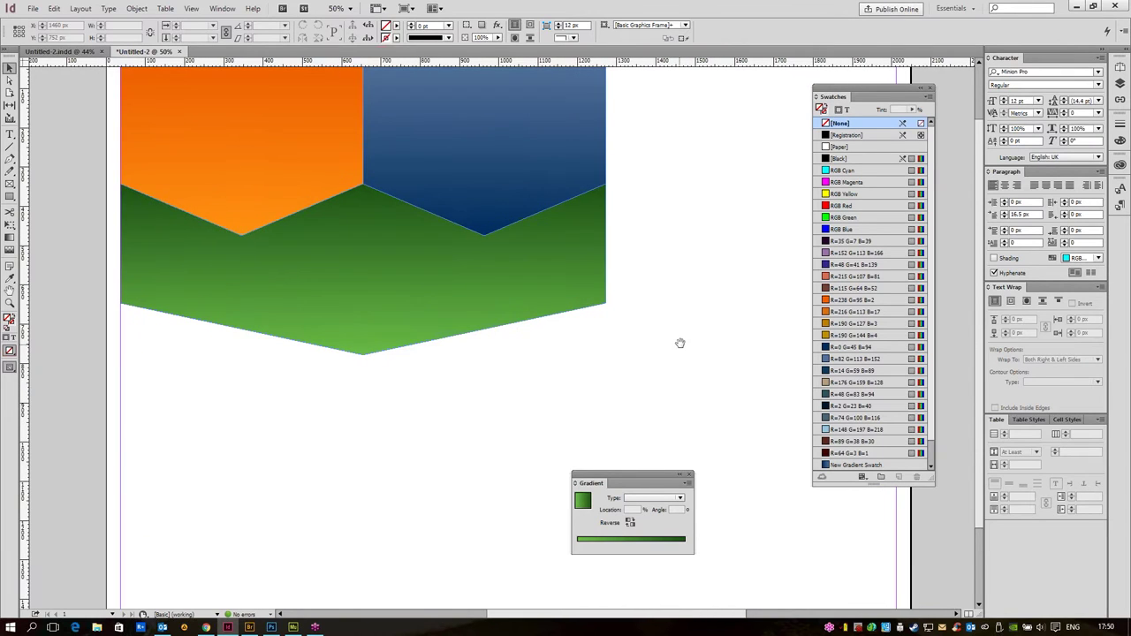
- Pull the green pentagon's bottom anchor point straight down to deepen its tip, making the shape about 608 px high
key(a)
drag(366, 356, 366, 359)
scroll(366, 359, up, 1)
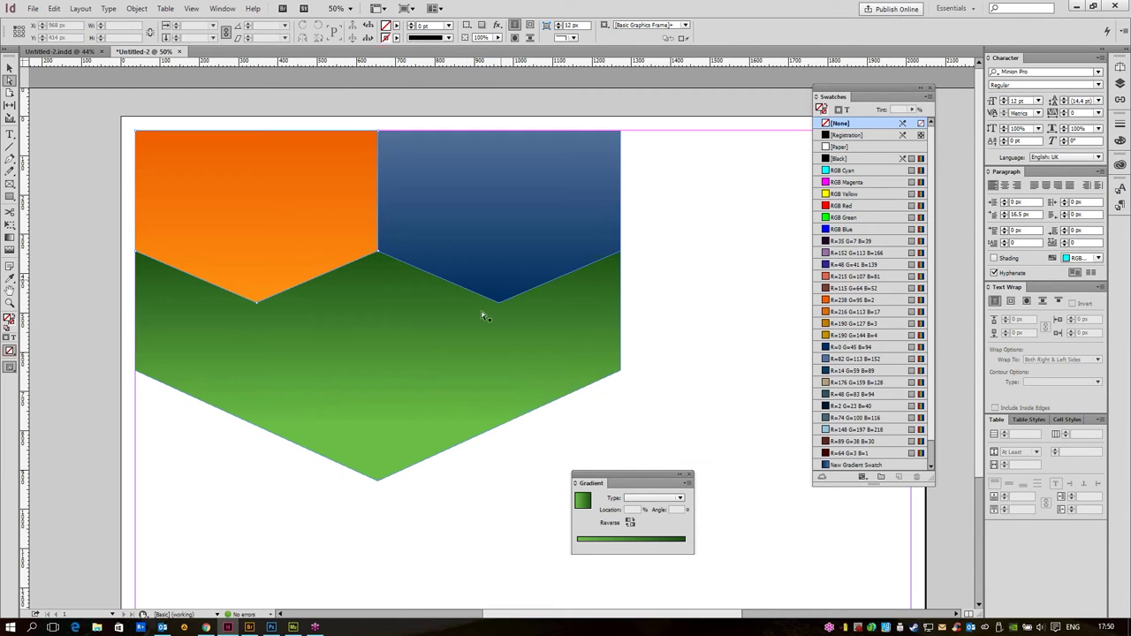
key(ctrl+shift+a)
click(10, 68)
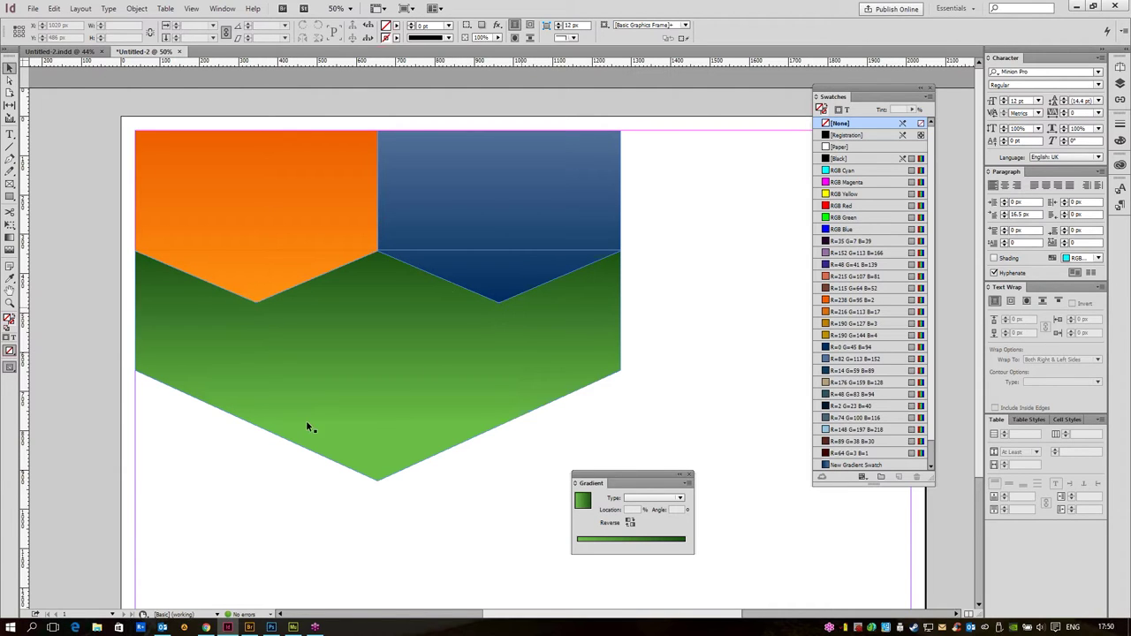
key(a)
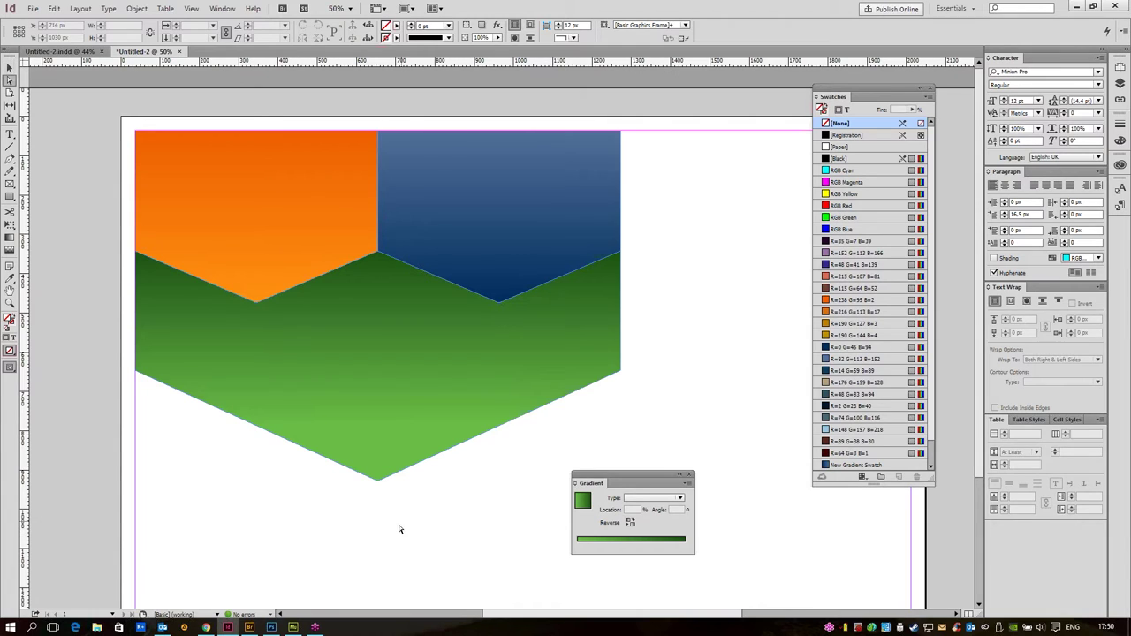
drag(376, 485, 377, 492)
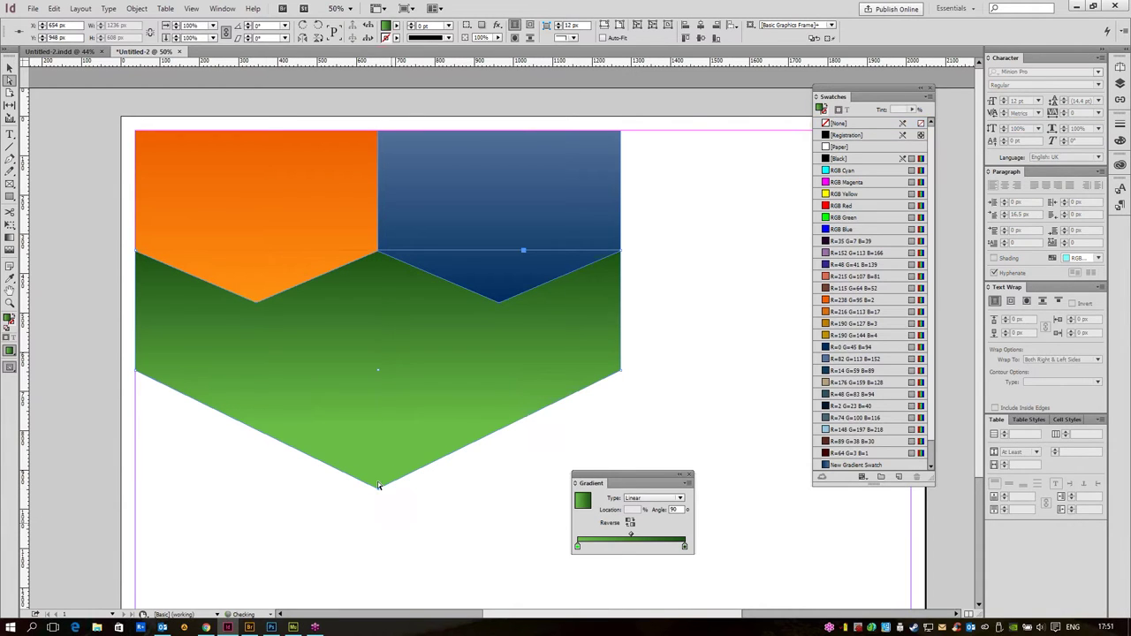
click(433, 565)
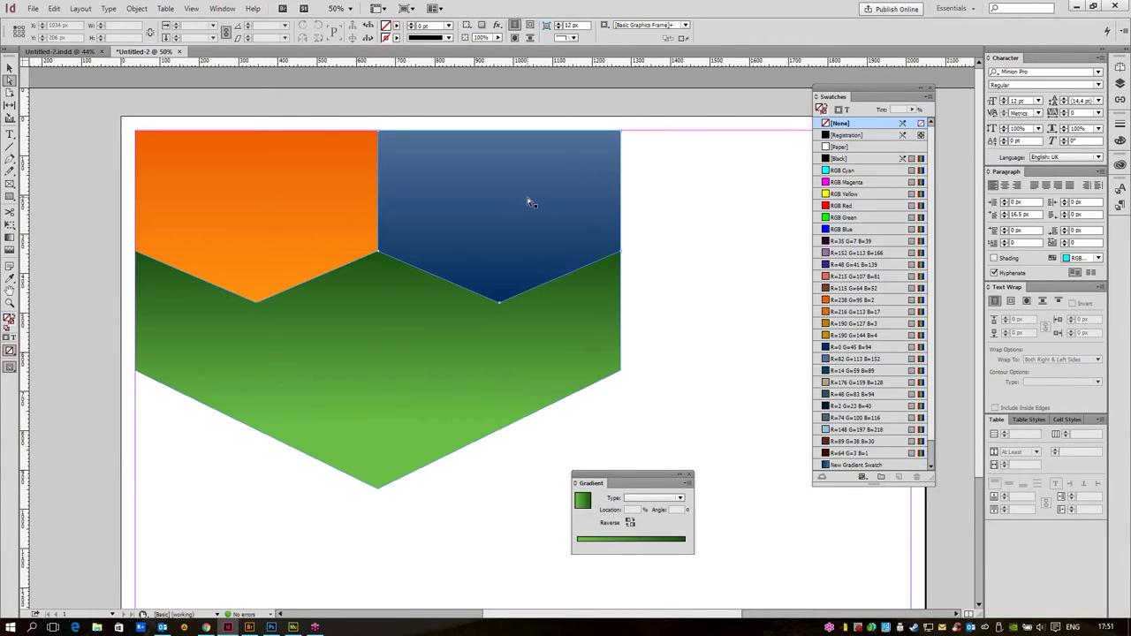
- Add a Drop Shadow effect to the orange pentagon with its angle set to 90°
click(9, 69)
click(303, 174)
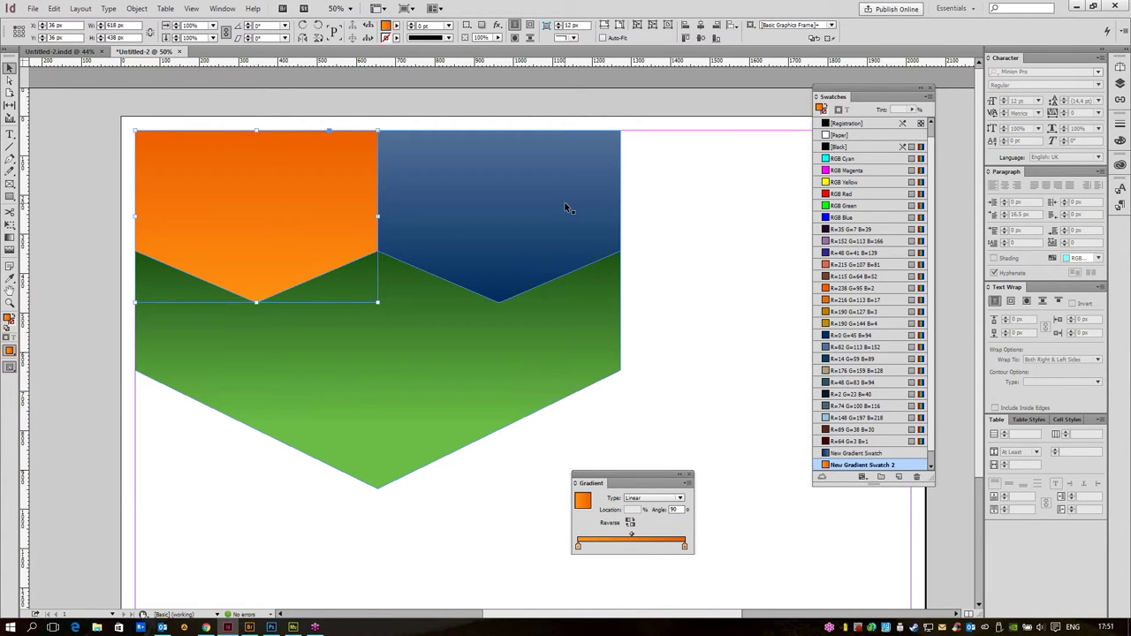
click(497, 25)
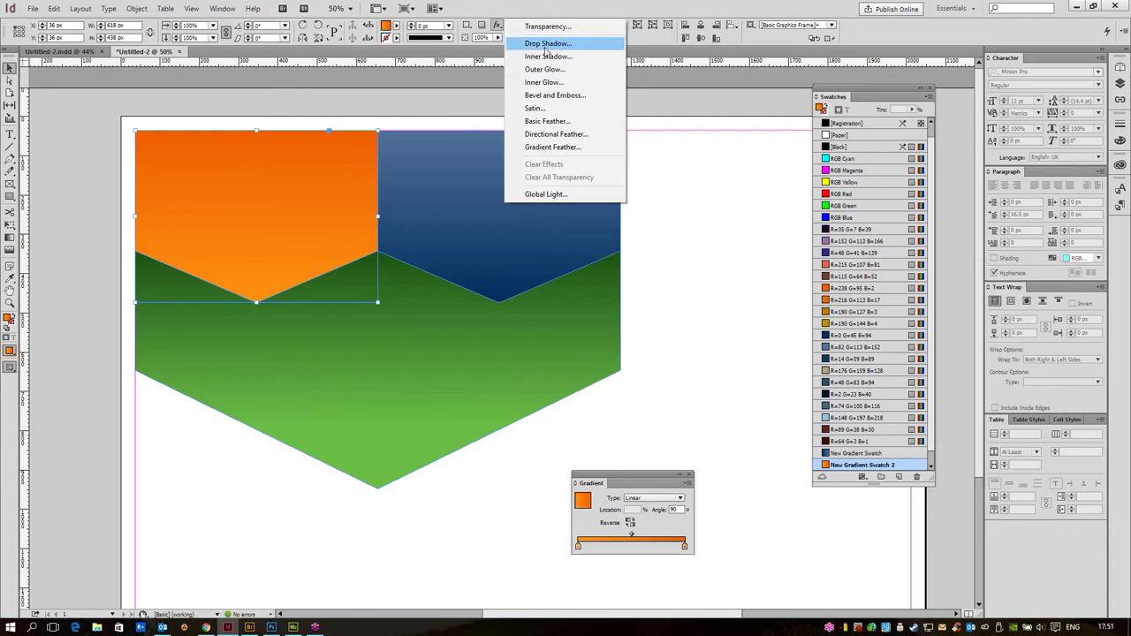
click(546, 43)
click(613, 366)
double_click(647, 370)
text(90)
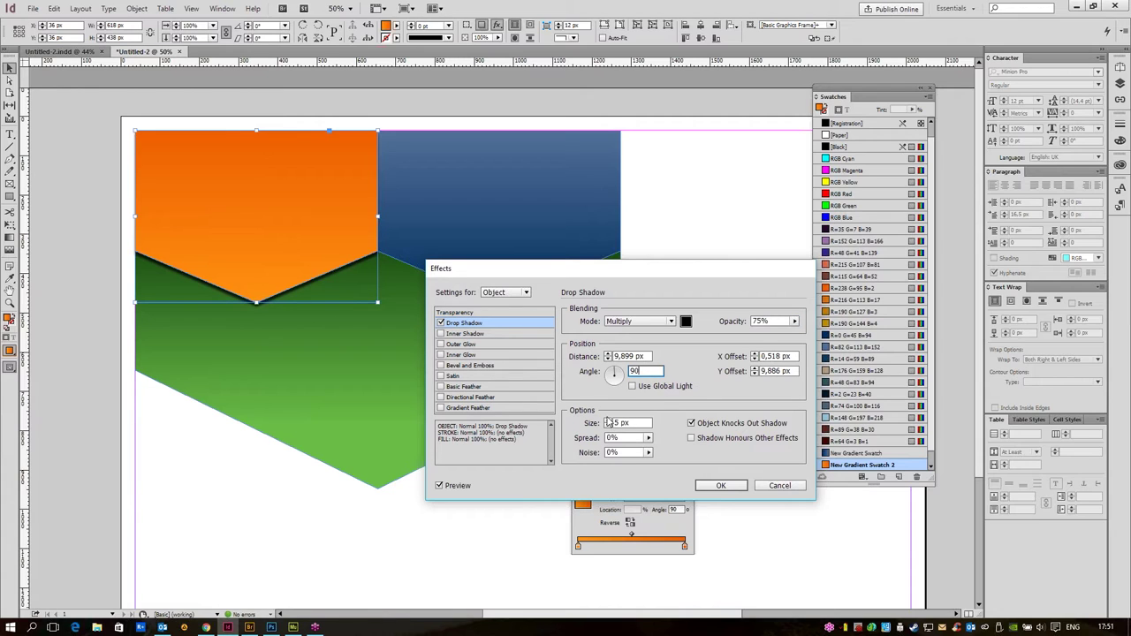
- Soften the orange pentagon's drop shadow by increasing its size and lowering its opacity
click(608, 420)
click(607, 420)
click(608, 420)
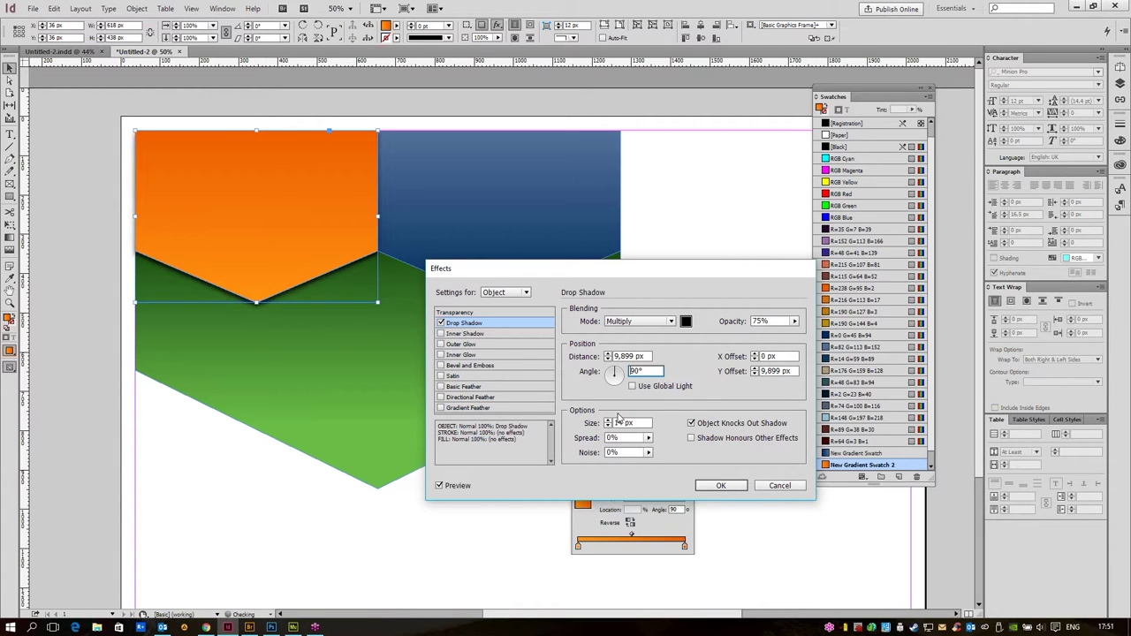
drag(795, 321, 761, 334)
key(Return)
click(219, 543)
click(470, 225)
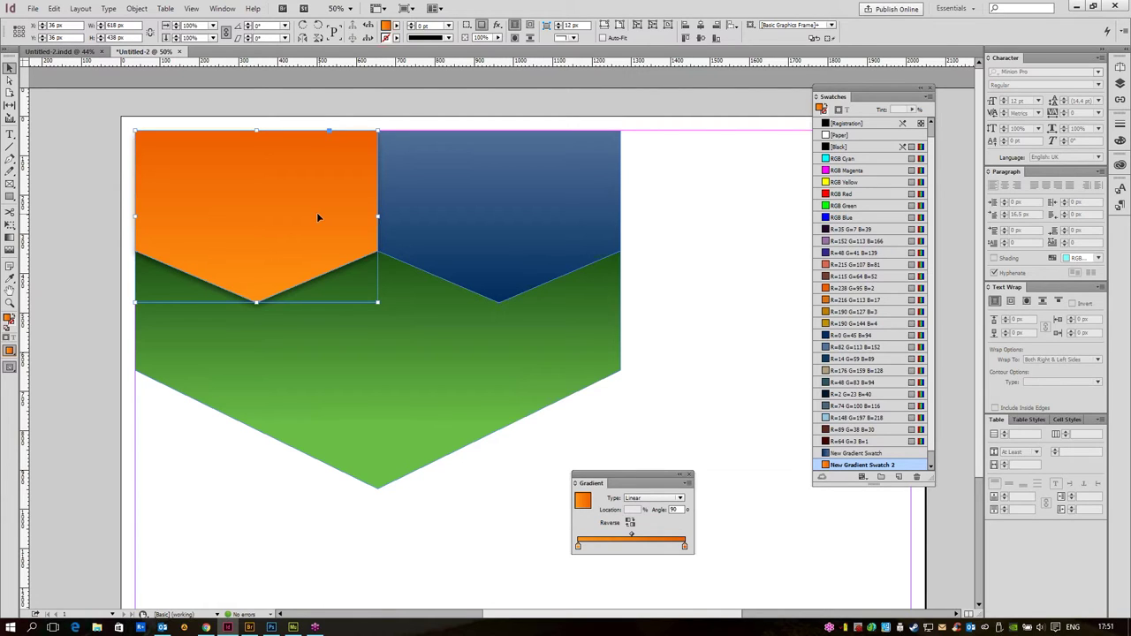
- Show the Object Styles and create a new object style from the orange pentagon
click(225, 9)
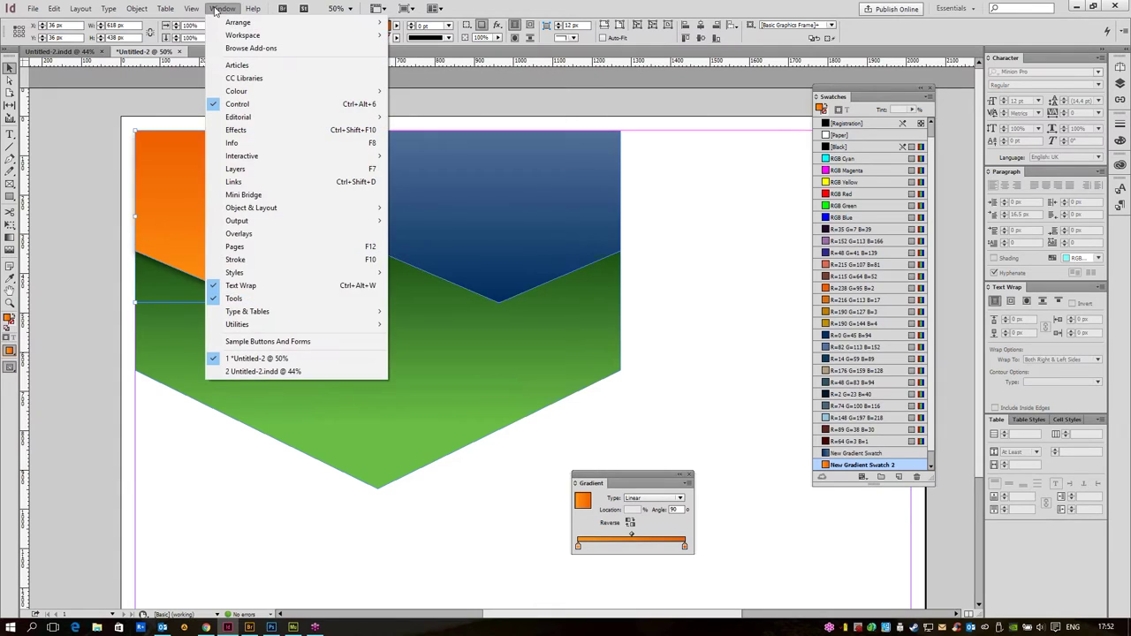
mouse_move(231, 279)
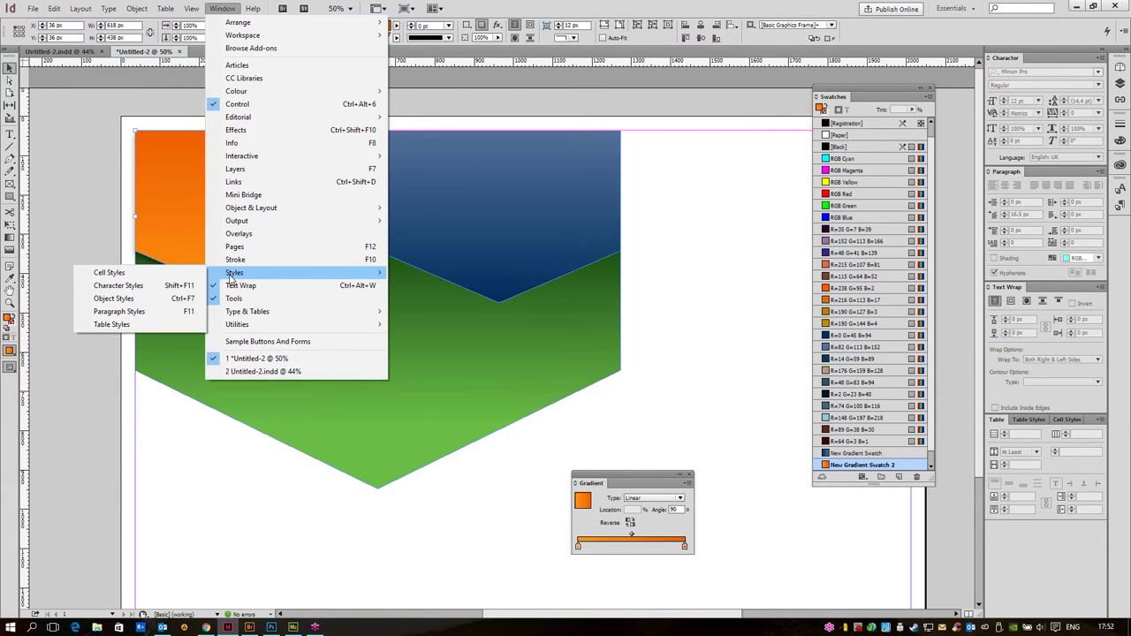
click(133, 301)
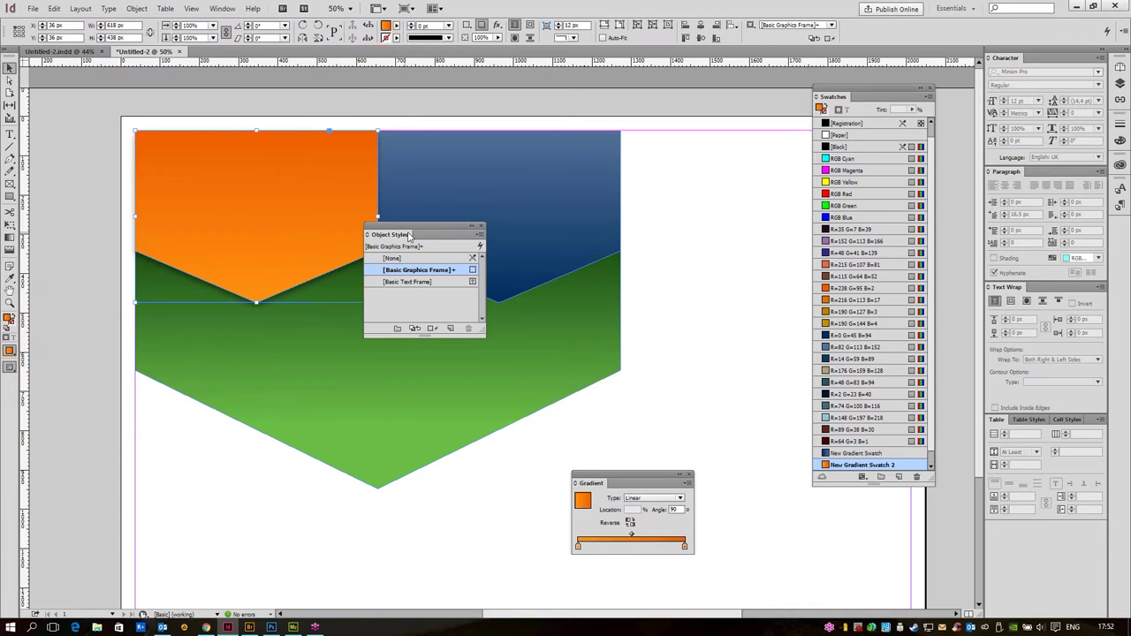
drag(412, 231, 651, 161)
click(689, 259)
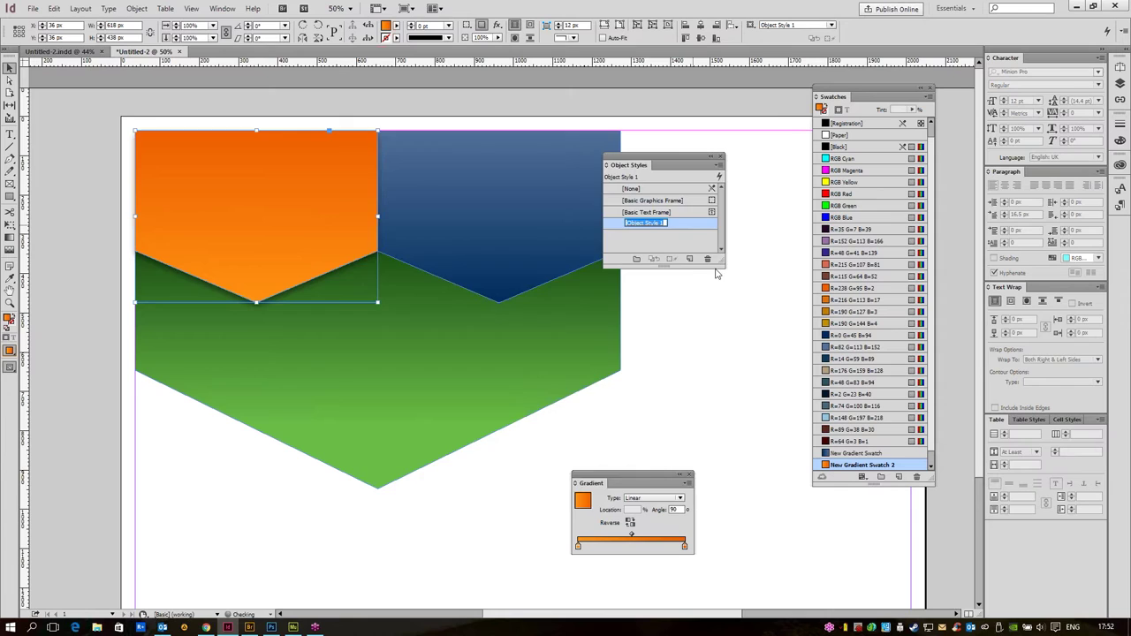
- Exclude the Fill and Stroke attributes from Object Style 1
double_click(700, 224)
click(367, 191)
click(368, 201)
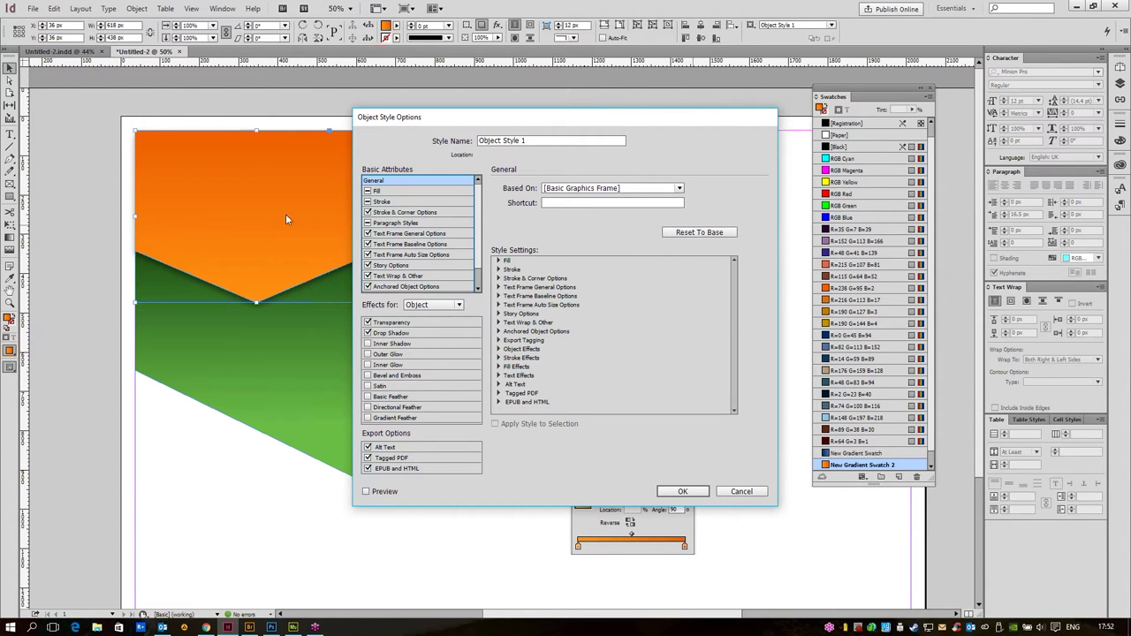
click(682, 491)
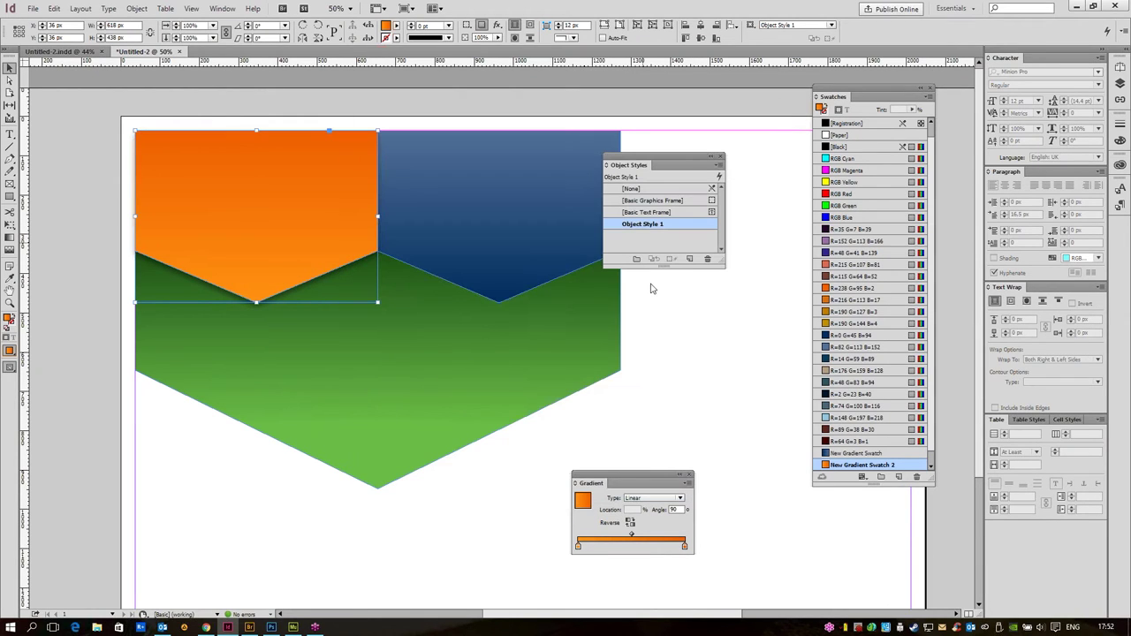
drag(669, 165, 746, 133)
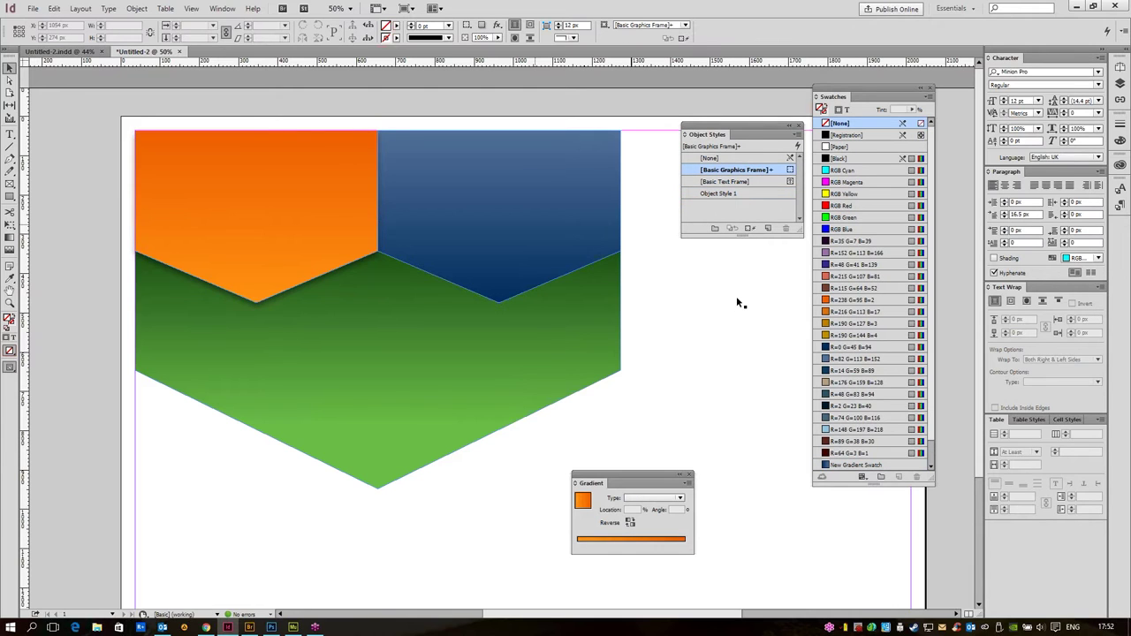
- Apply Object Style 1 to all three pentagons on the page
click(518, 212)
key(ctrl+a)
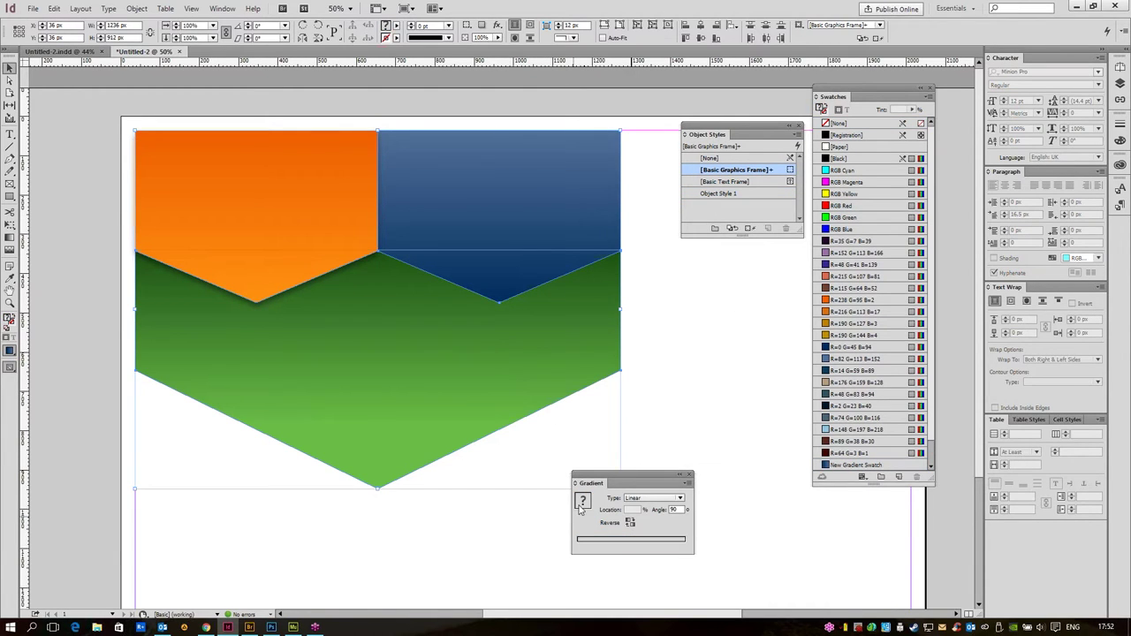
click(740, 194)
click(724, 433)
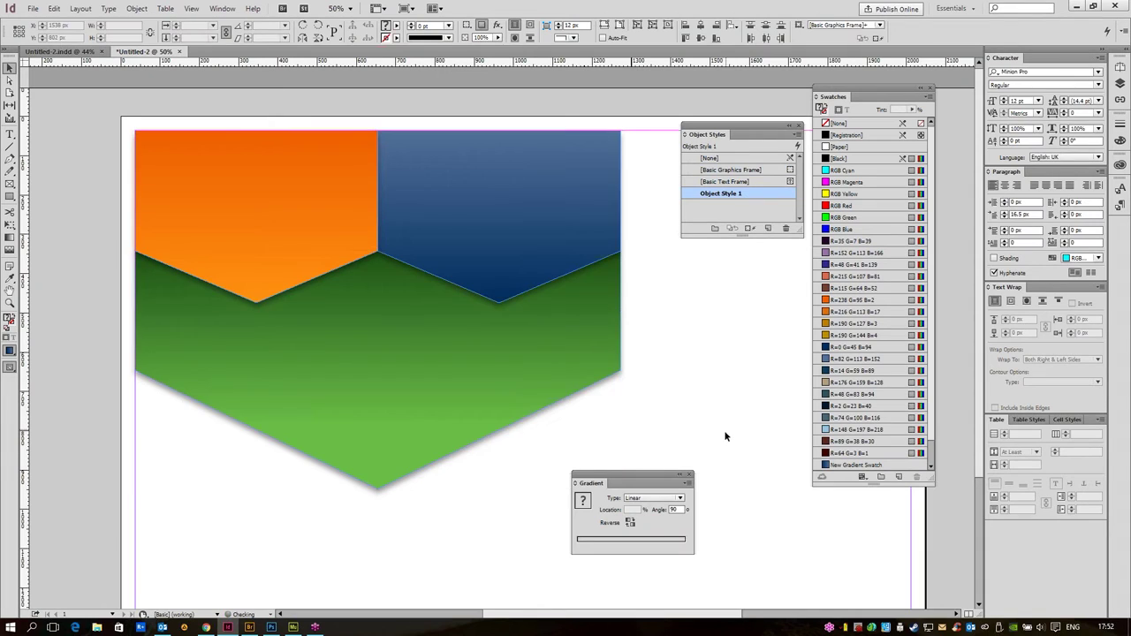
drag(699, 391, 673, 390)
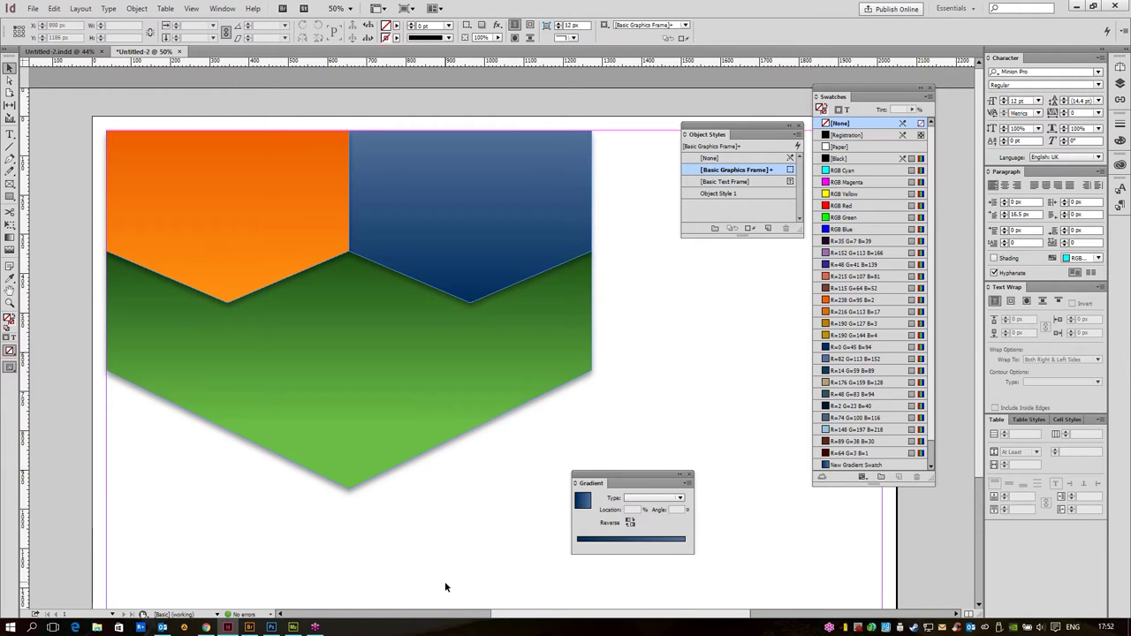
- Duplicate the wide green pentagon straight down to Y 644 px and send the copy behind the other shapes
scroll(691, 409, down, 2)
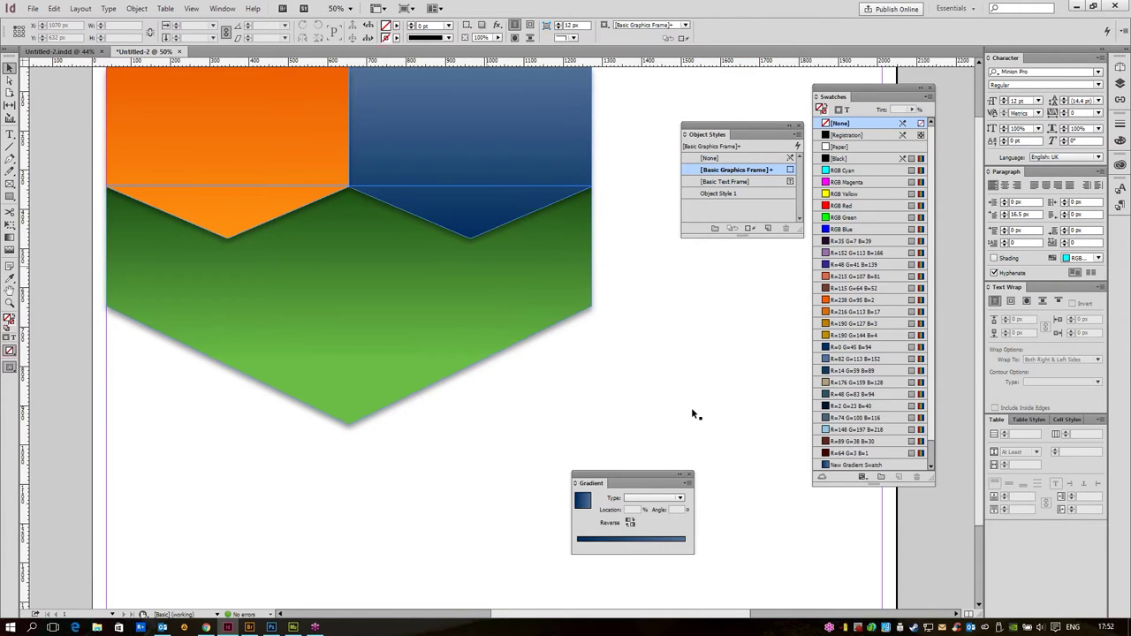
click(472, 284)
drag(472, 284, 471, 403)
click(725, 334)
key(ctrl+z)
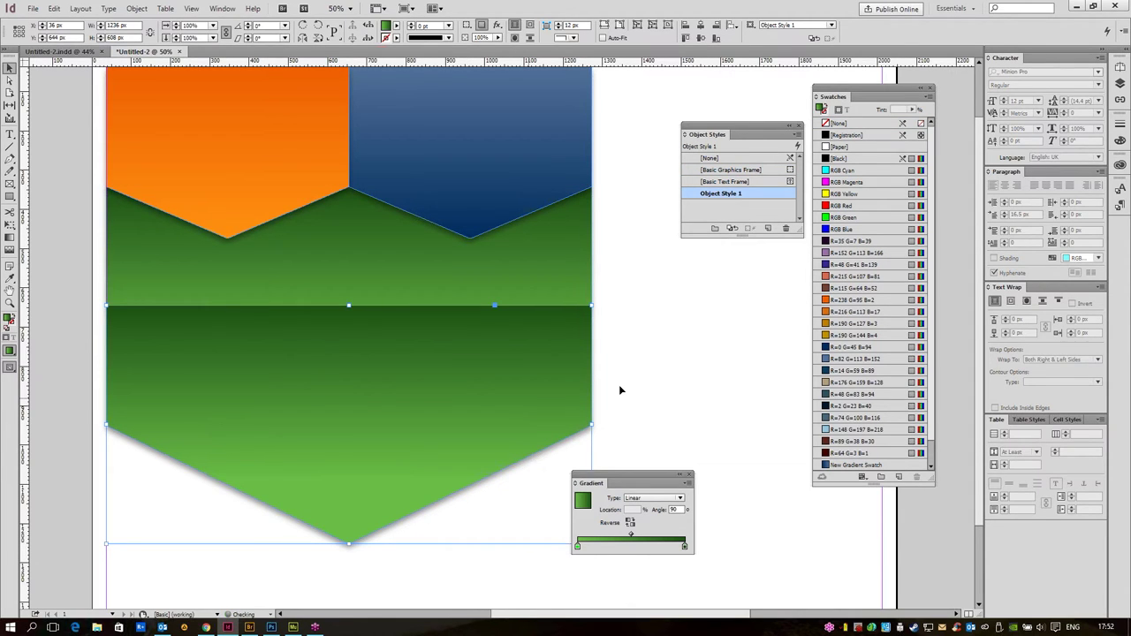
key(ctrl+shift+bracketleft)
click(659, 378)
drag(645, 399, 651, 354)
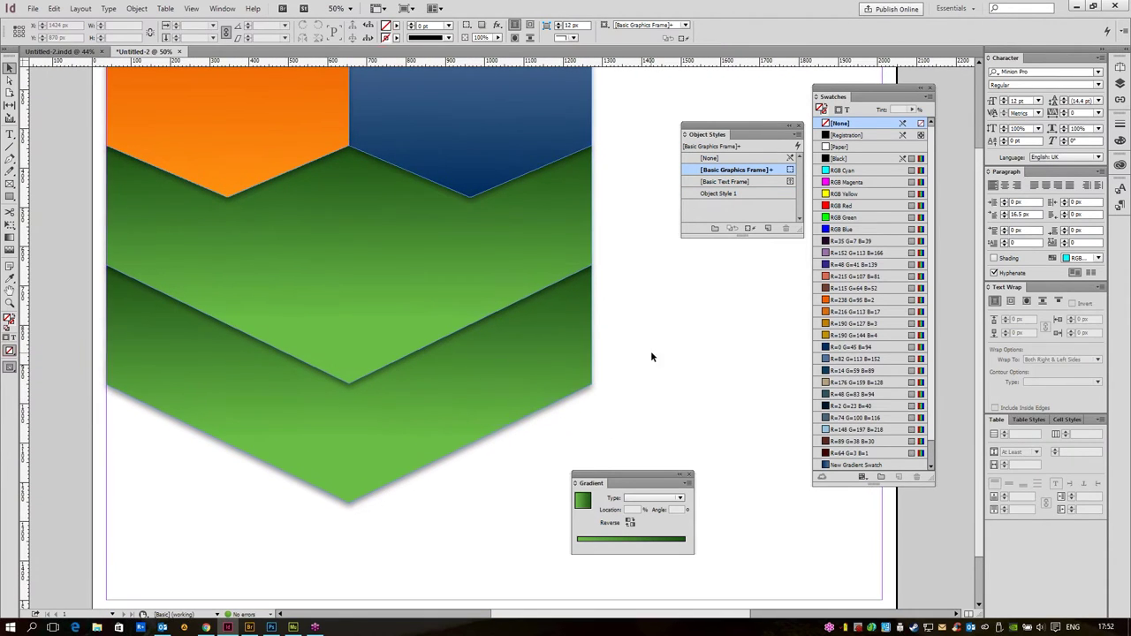
- Move the three lower anchor points of the rear green pentagon down together, extending its height to about 790 px
click(10, 81)
click(107, 390)
click(106, 392)
click(107, 388)
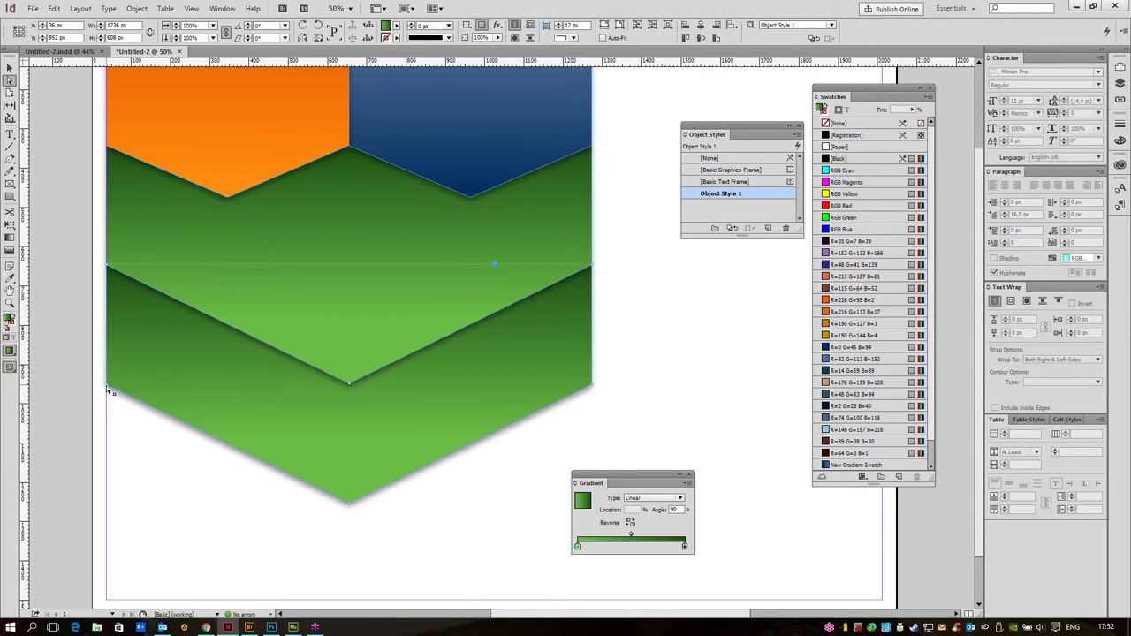
click(349, 503)
drag(591, 386, 593, 390)
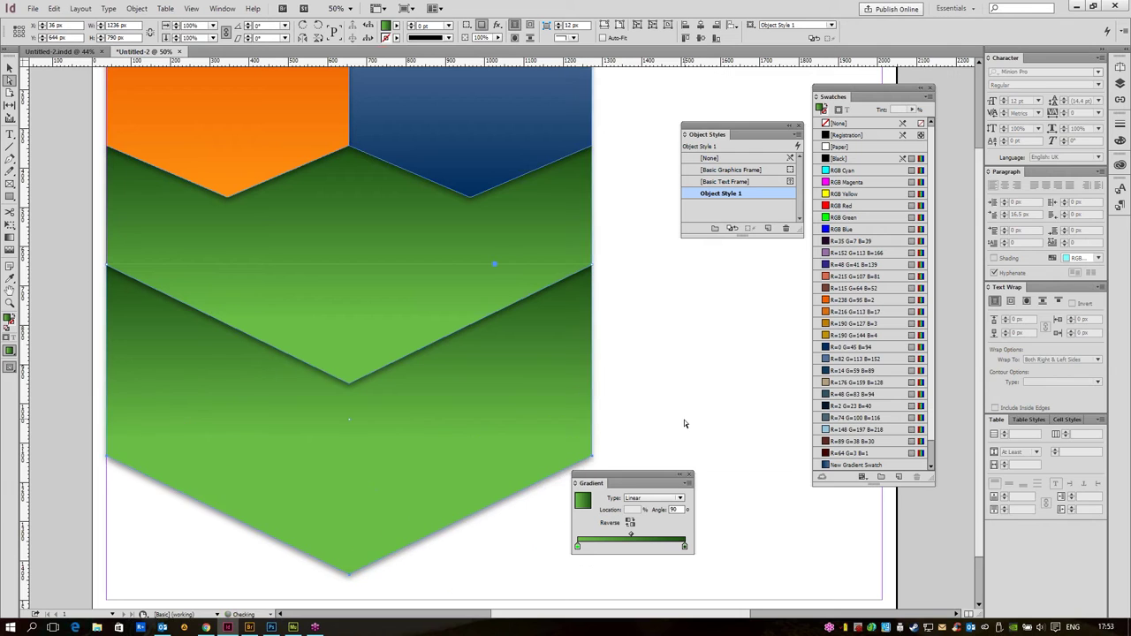
scroll(681, 425, up, 1)
scroll(683, 431, right, 1)
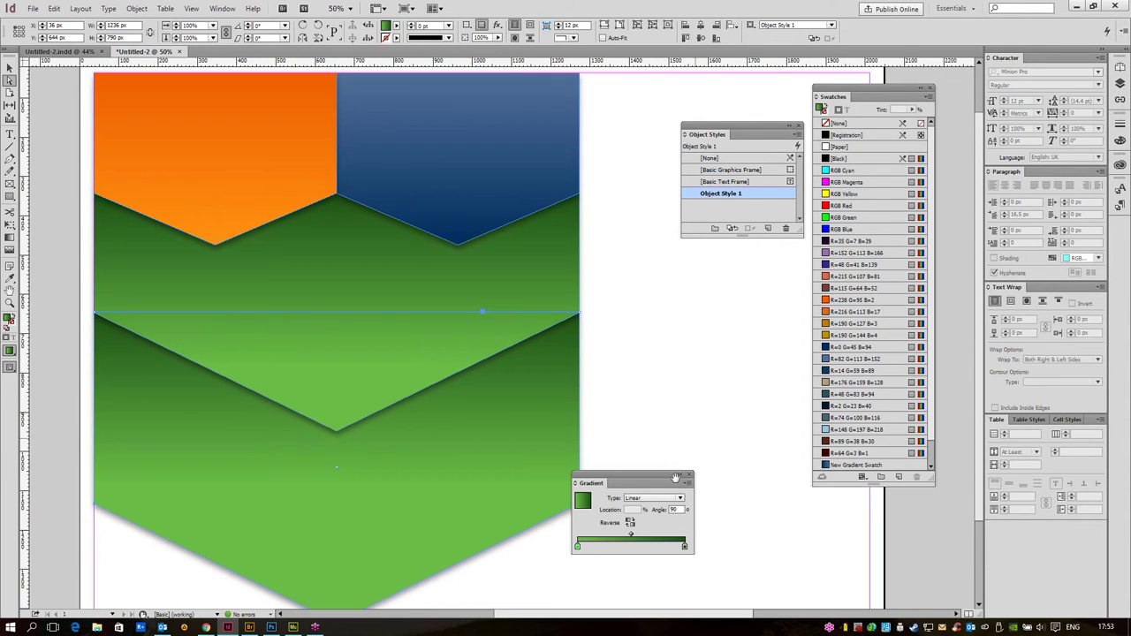
- Move the floating Gradient panel away from the shapes, into the empty area near the page's lower right
drag(686, 437, 651, 433)
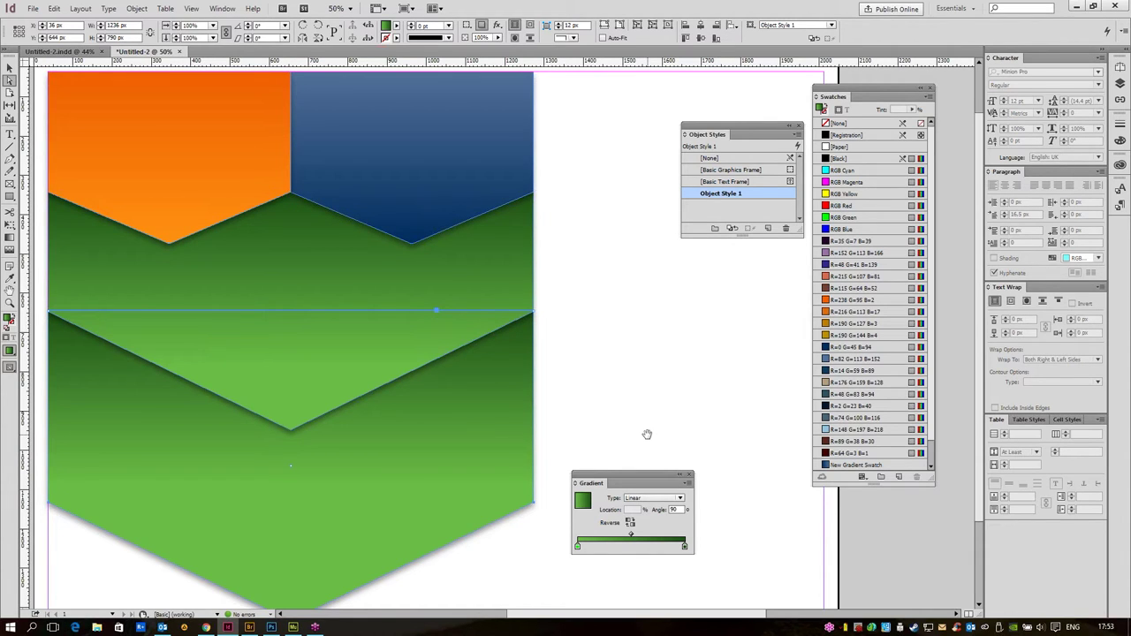
drag(643, 472, 766, 521)
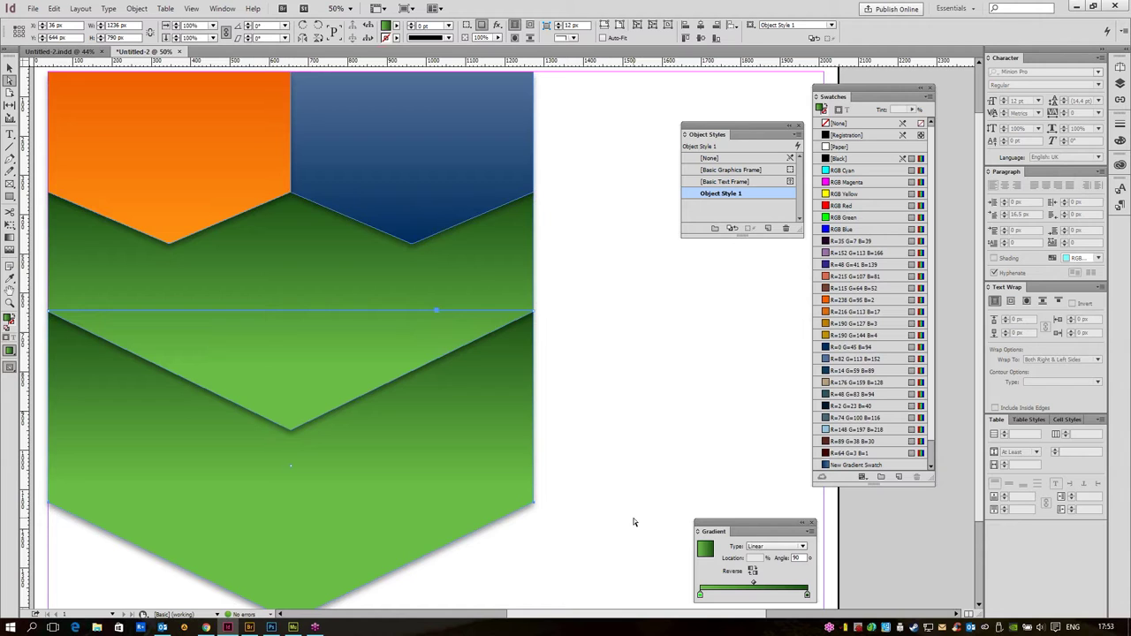
- Switch to Photoshop and inspect the UI language choices in its Interface preferences
click(271, 627)
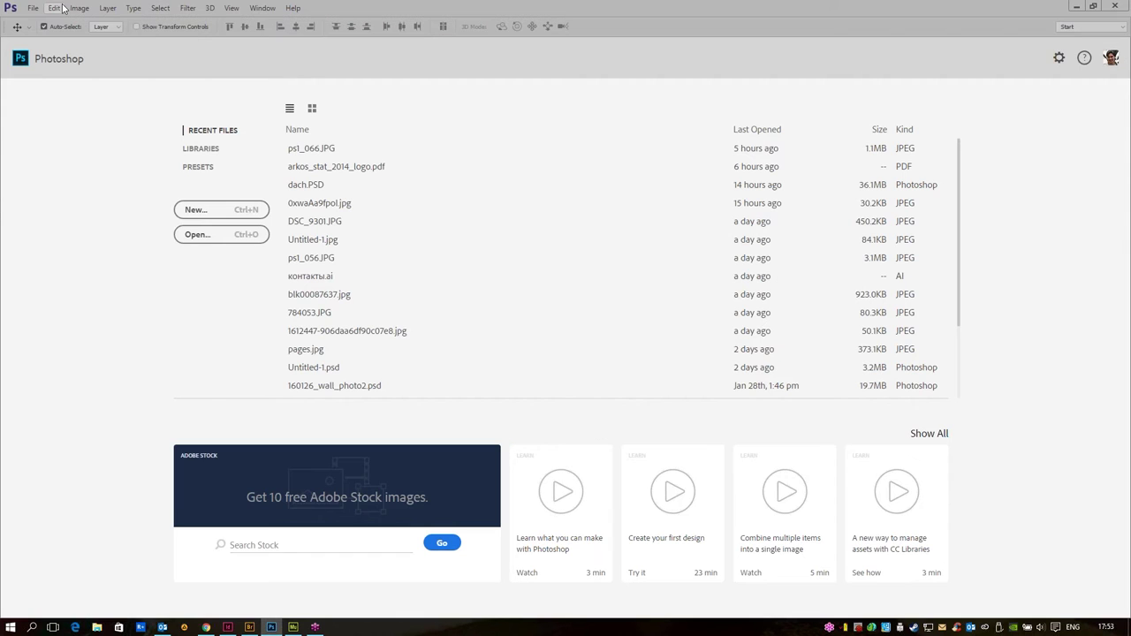
click(55, 8)
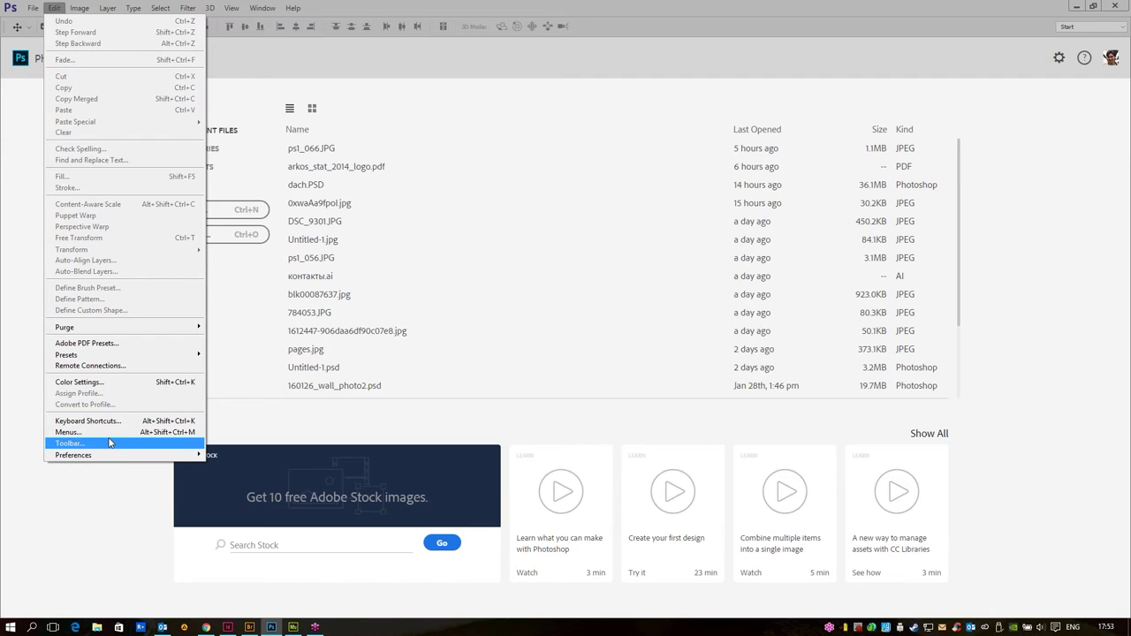
mouse_move(110, 455)
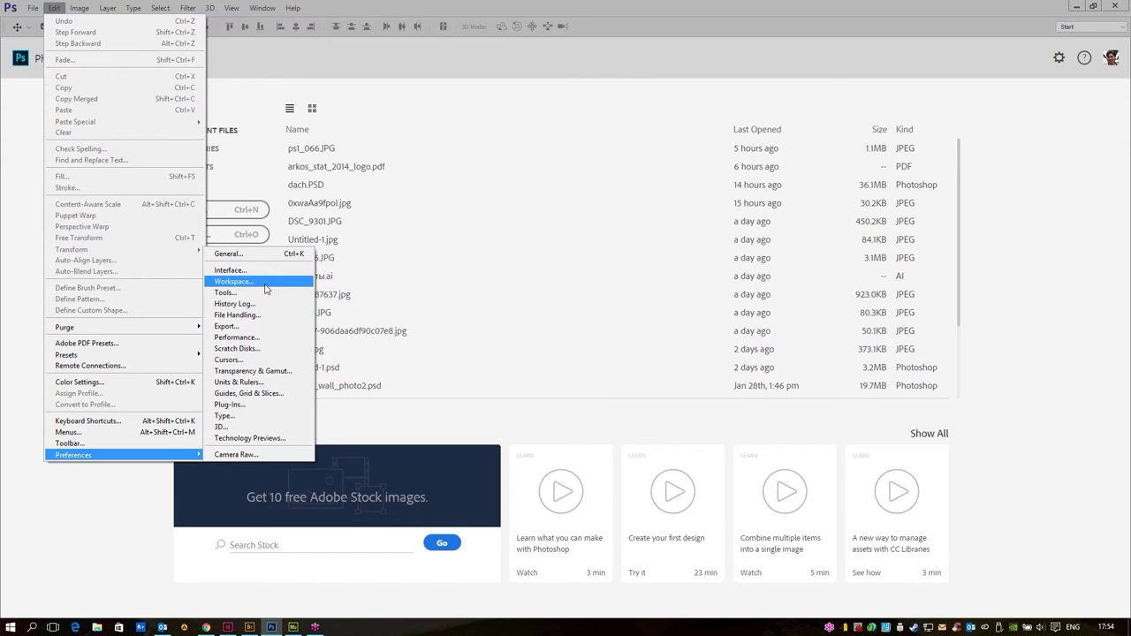
click(233, 281)
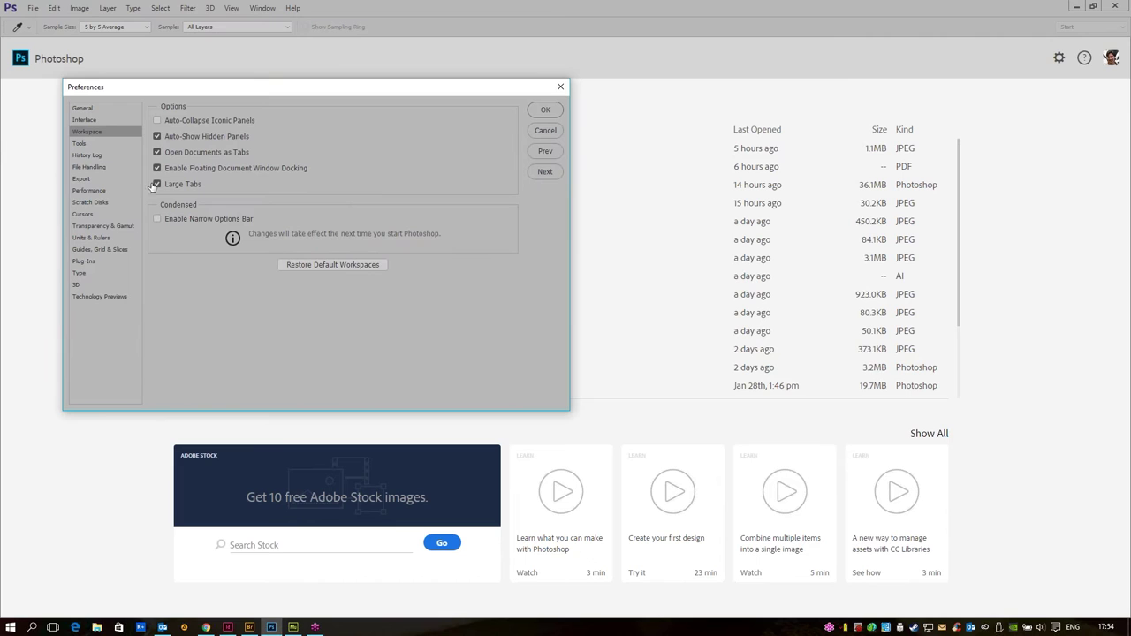
click(87, 121)
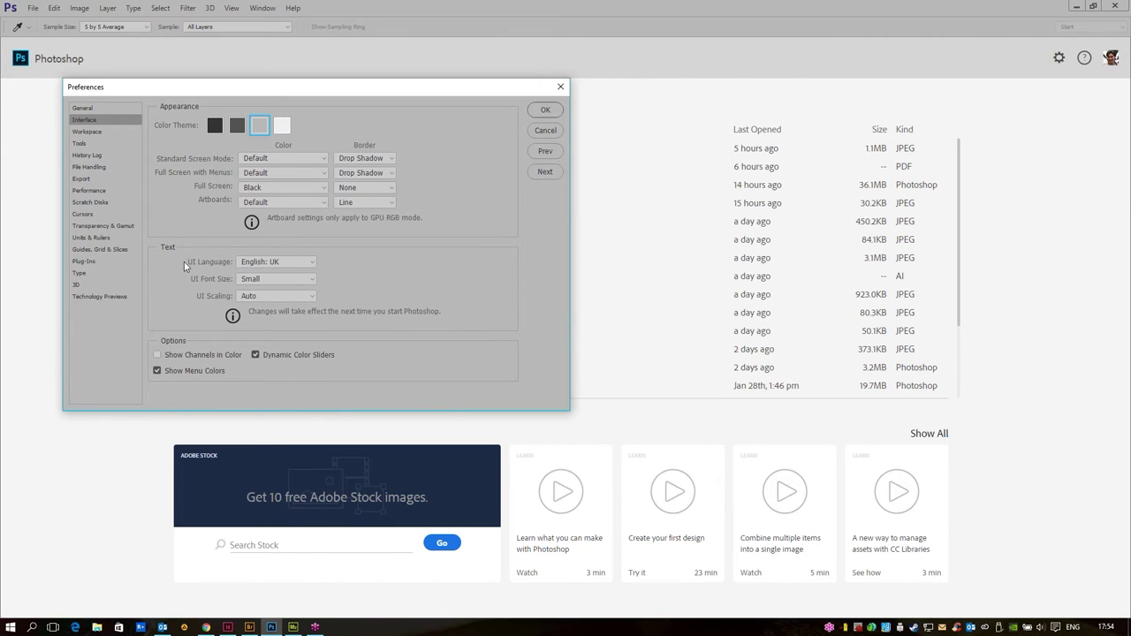
click(316, 260)
click(313, 264)
- Open Creative Cloud beside the Photoshop preferences and choose the lightest interface color theme in Photoshop
click(987, 629)
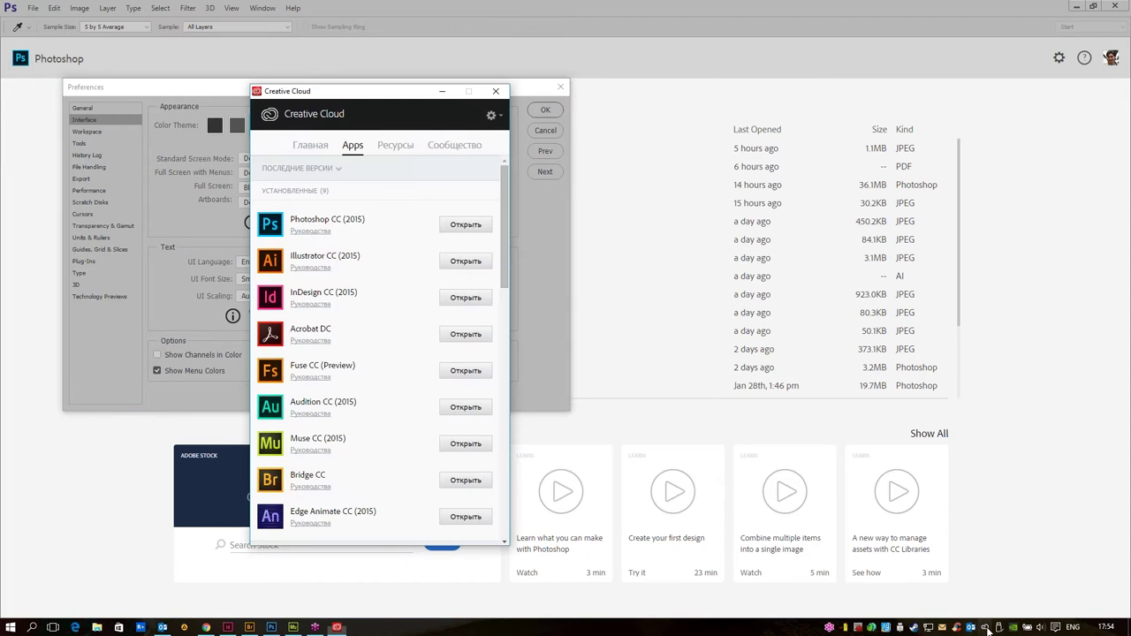
drag(391, 92, 723, 93)
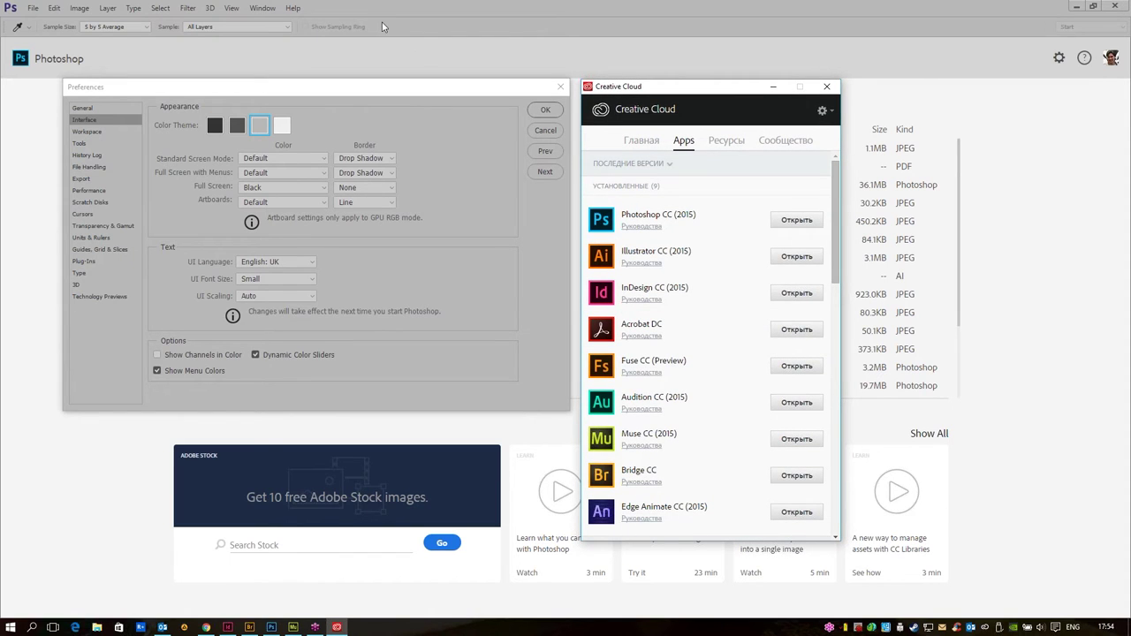
click(283, 125)
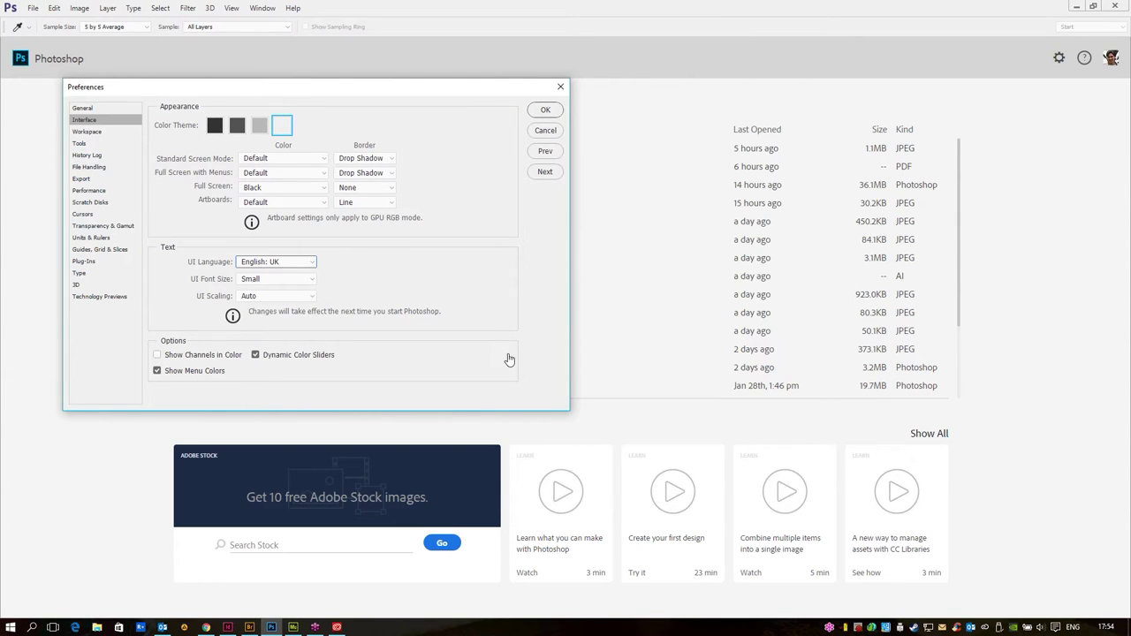
- In the Creative Cloud settings, set the app installation language to Русский
click(337, 627)
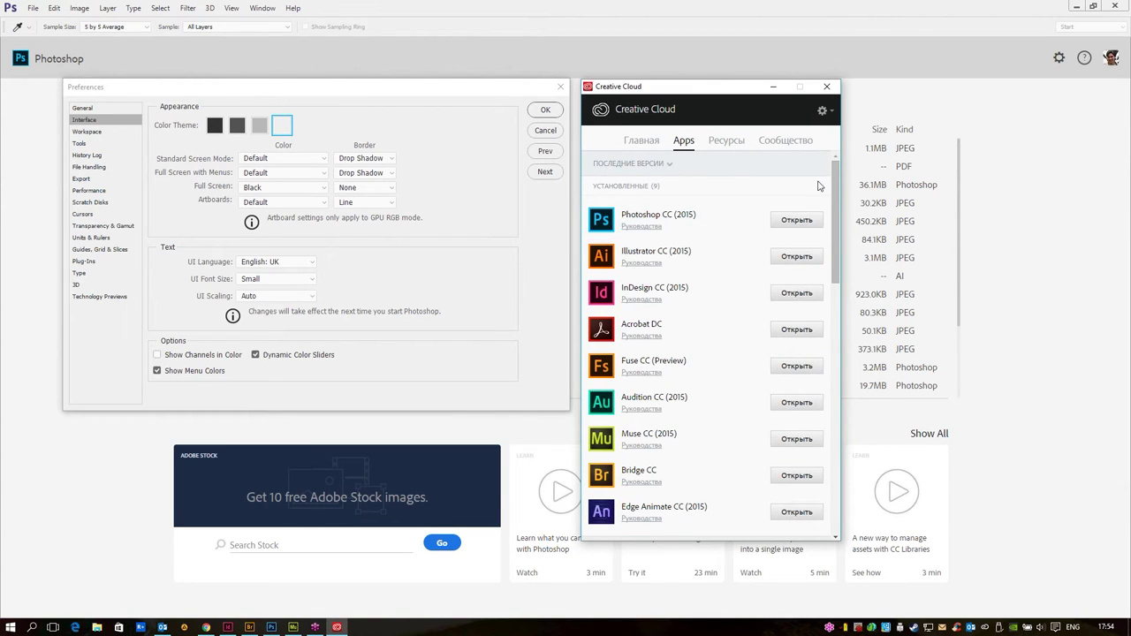
click(822, 112)
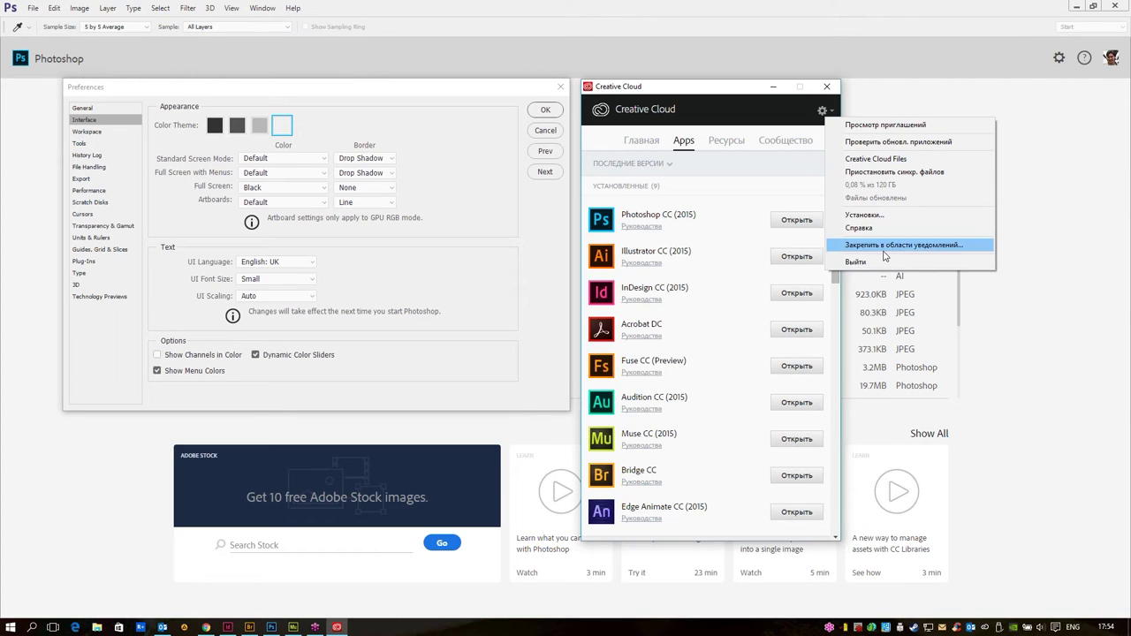
click(884, 215)
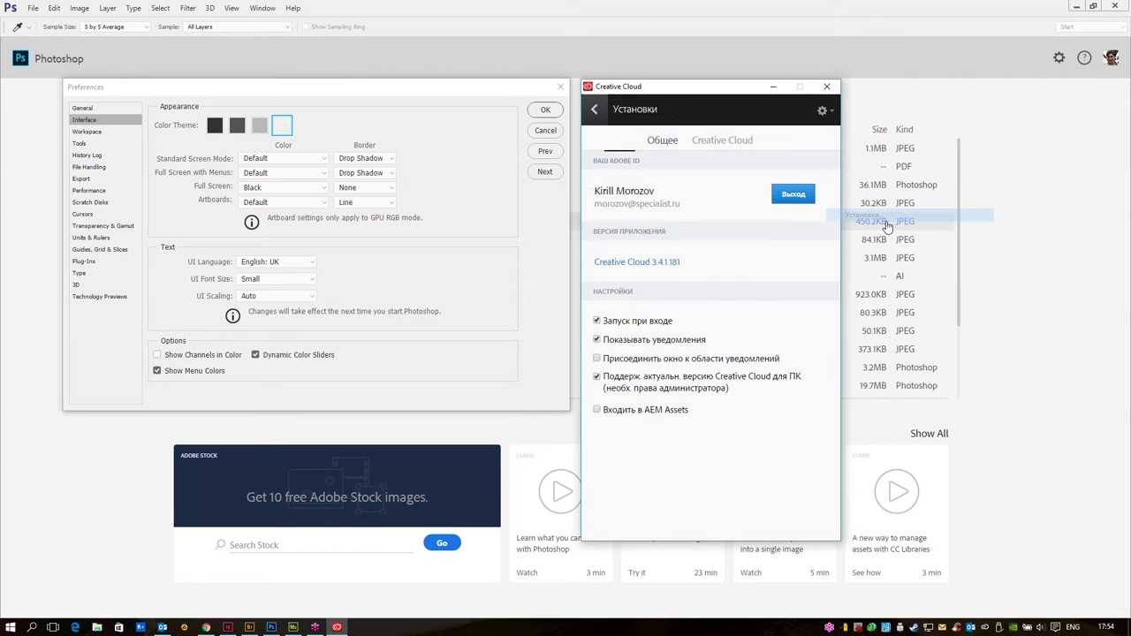
click(718, 141)
click(724, 216)
scroll(672, 309, down, 5)
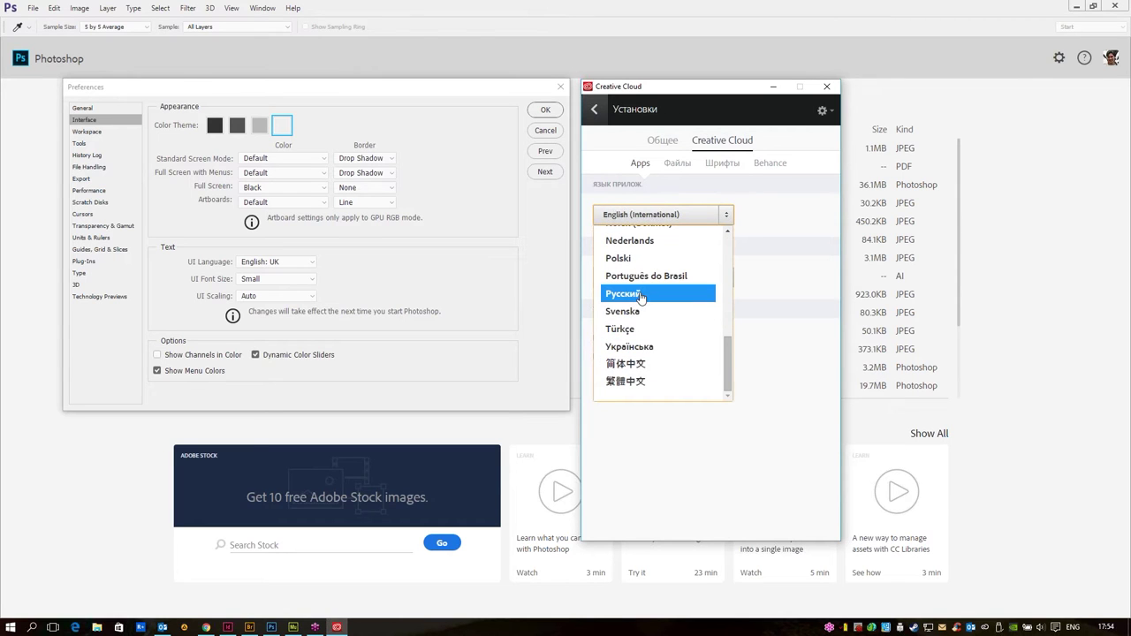
drag(728, 367, 727, 396)
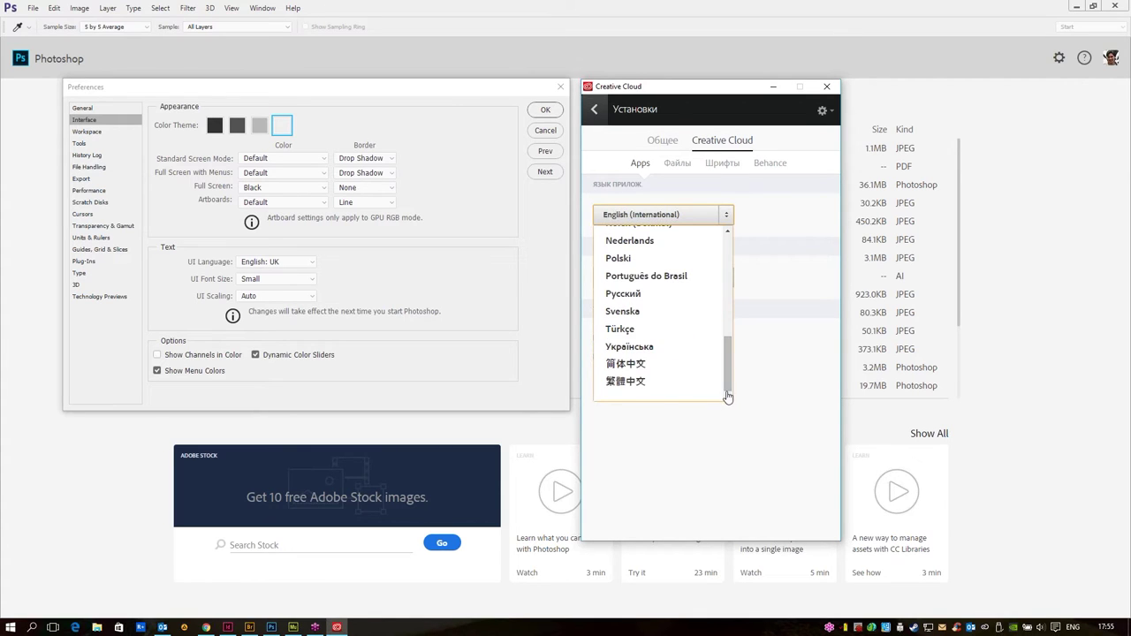
click(623, 293)
- Return to the Creative Cloud app list and start installing Photoshop CC (2015)
click(596, 110)
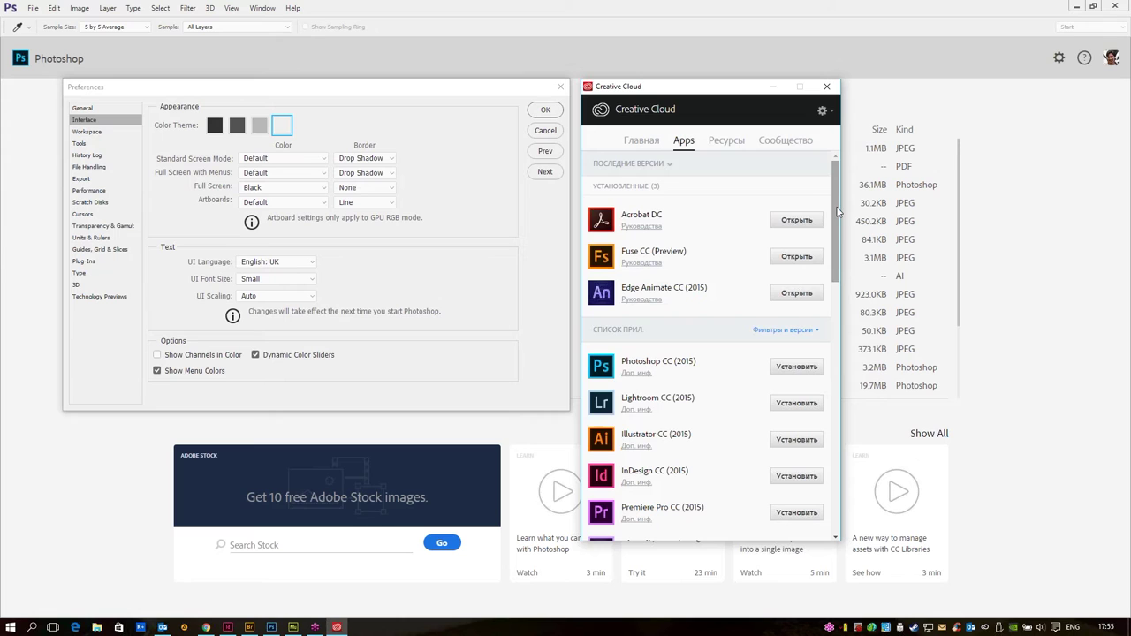
click(806, 367)
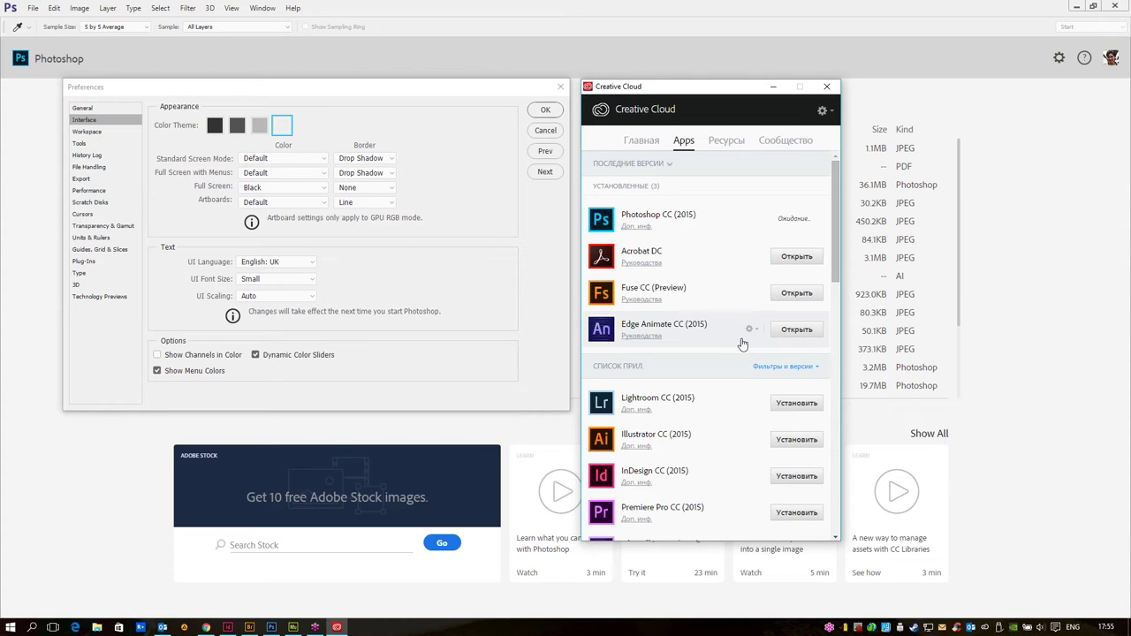
- Accept the Photoshop preferences and close Photoshop
click(548, 108)
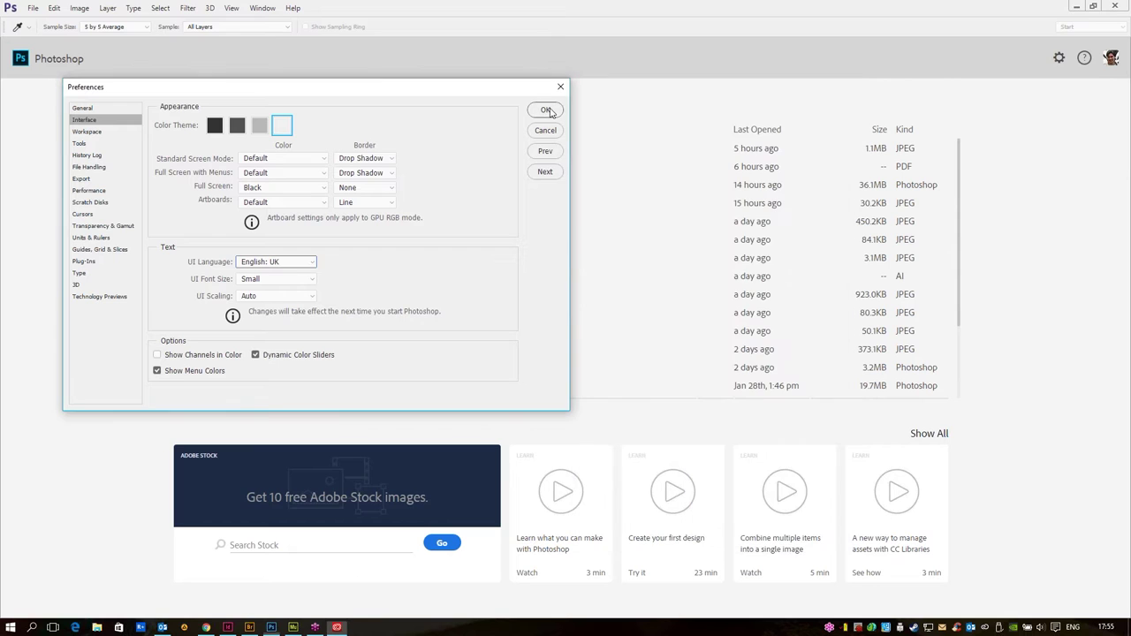
click(550, 113)
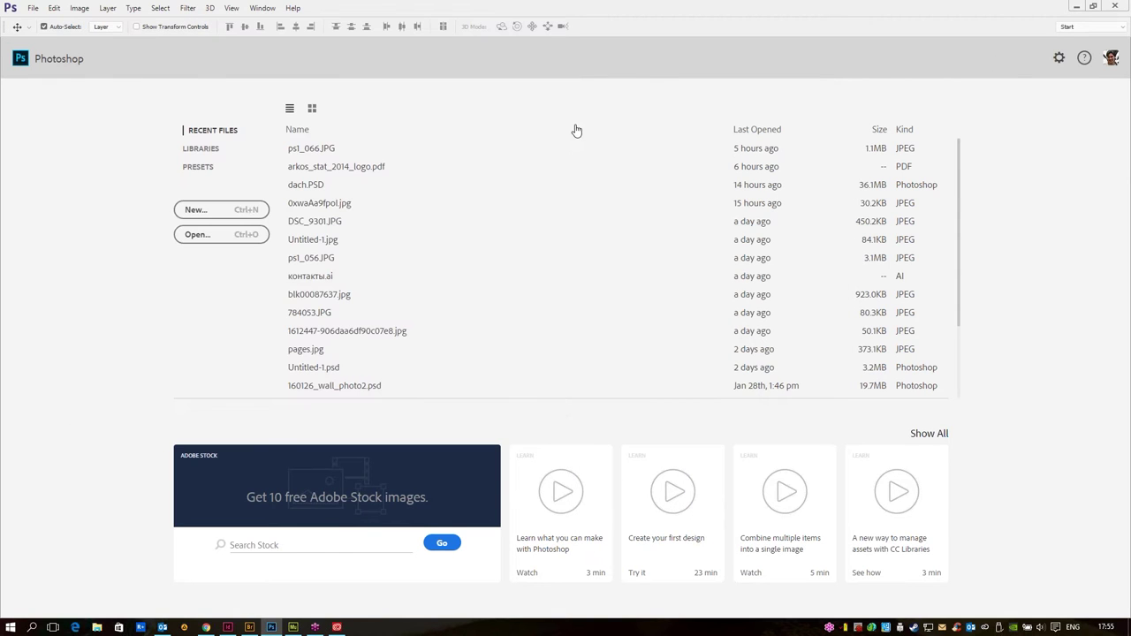
click(1114, 5)
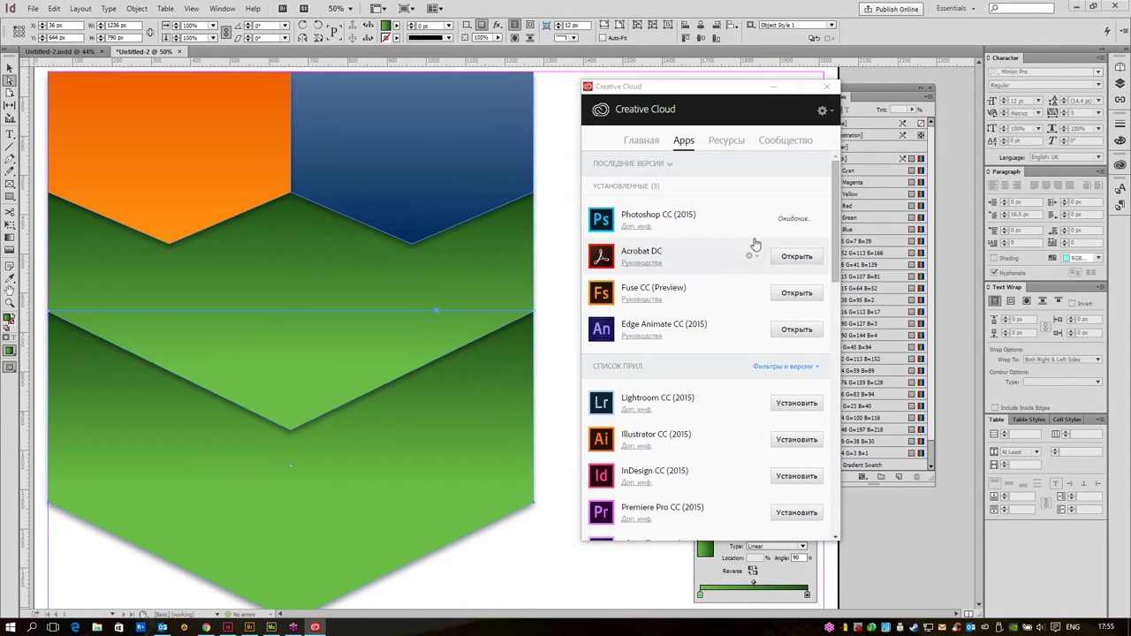
- Close Adobe Bridge and continue the Photoshop CC (2015) installation, minimizing Creative Cloud to return to InDesign
key(alt+shift)
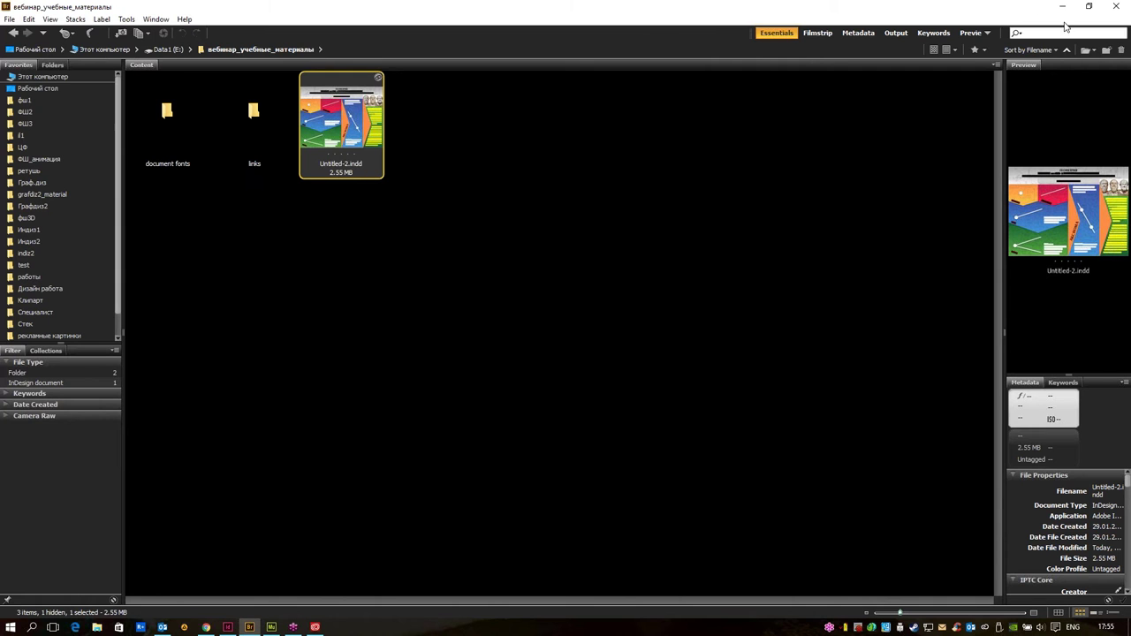
click(1116, 6)
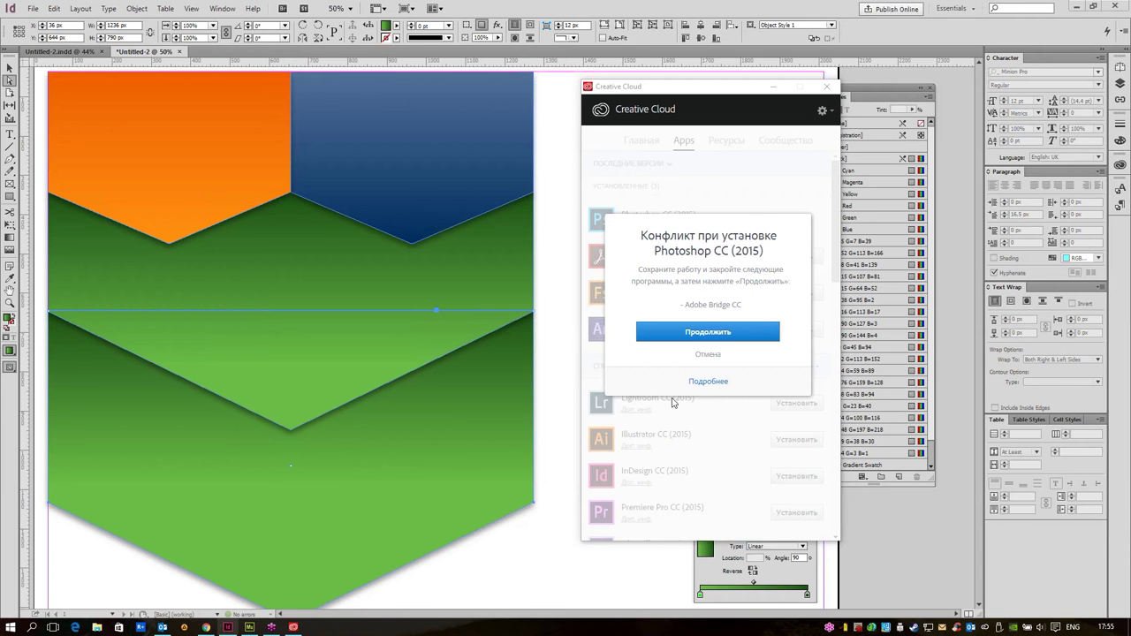
click(708, 332)
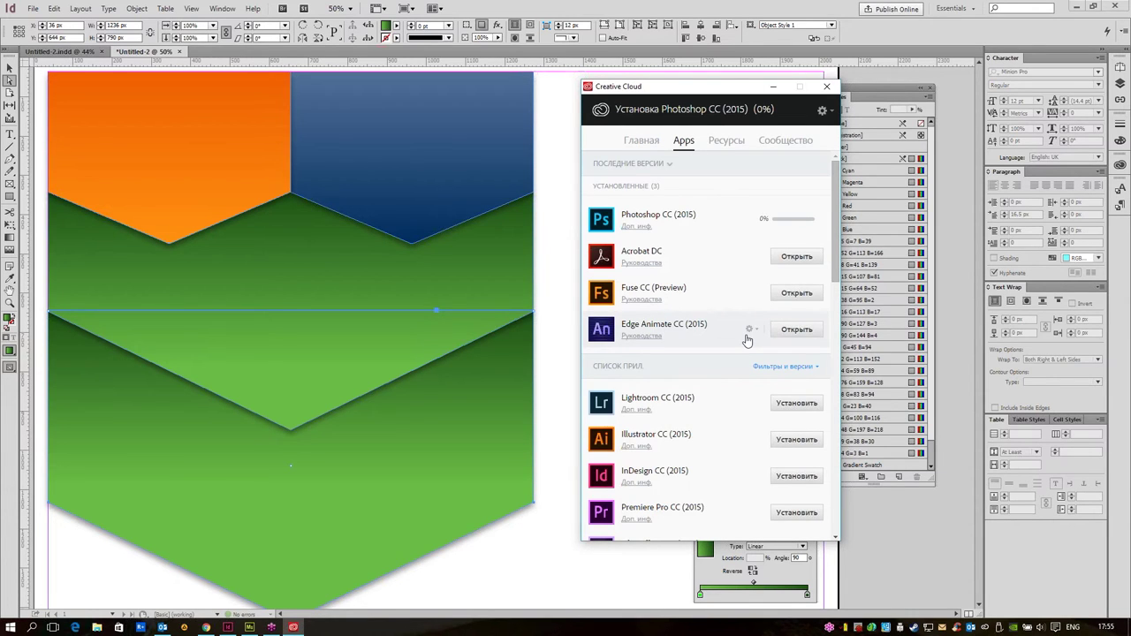
click(773, 87)
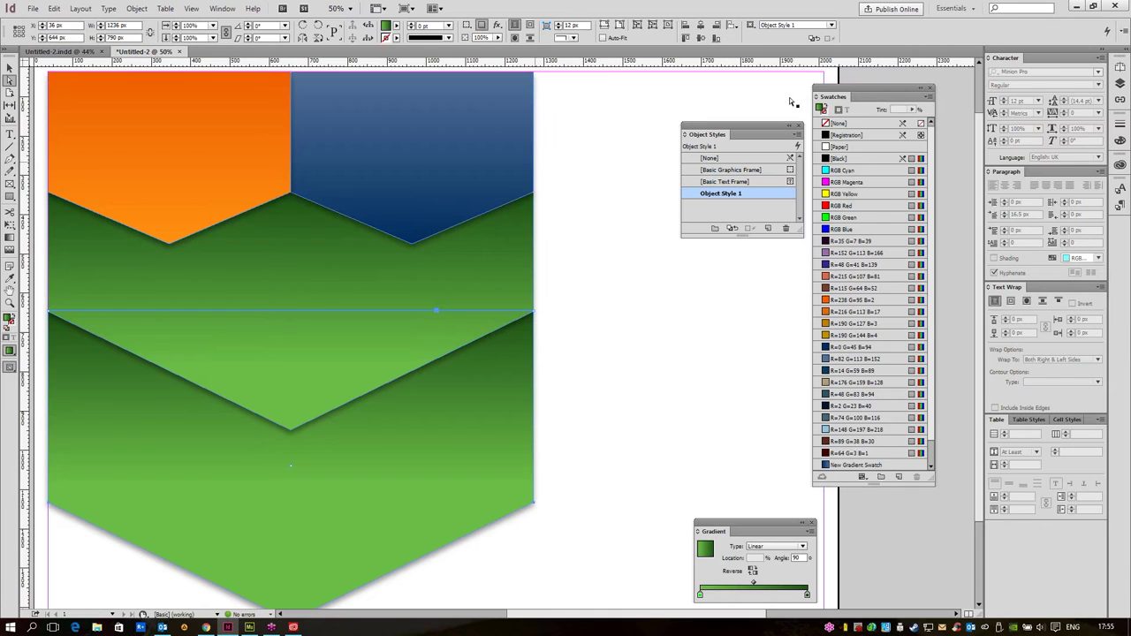
- Delete the bottom tip anchor point of the rear green pentagon to give it a flat lower edge
drag(608, 323, 644, 296)
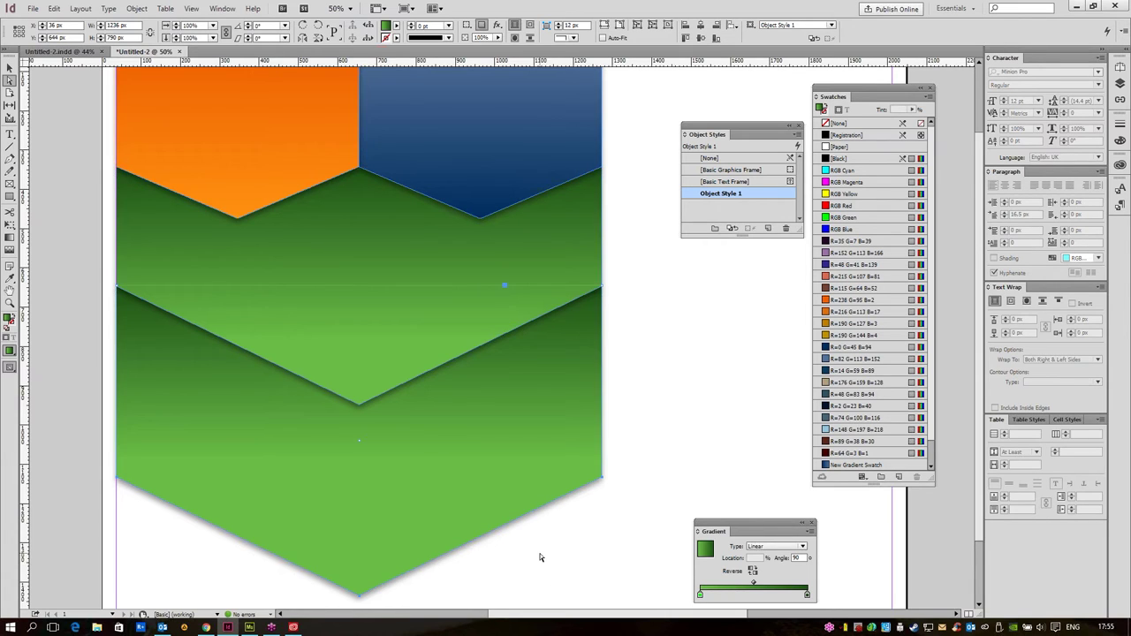
drag(536, 552, 569, 426)
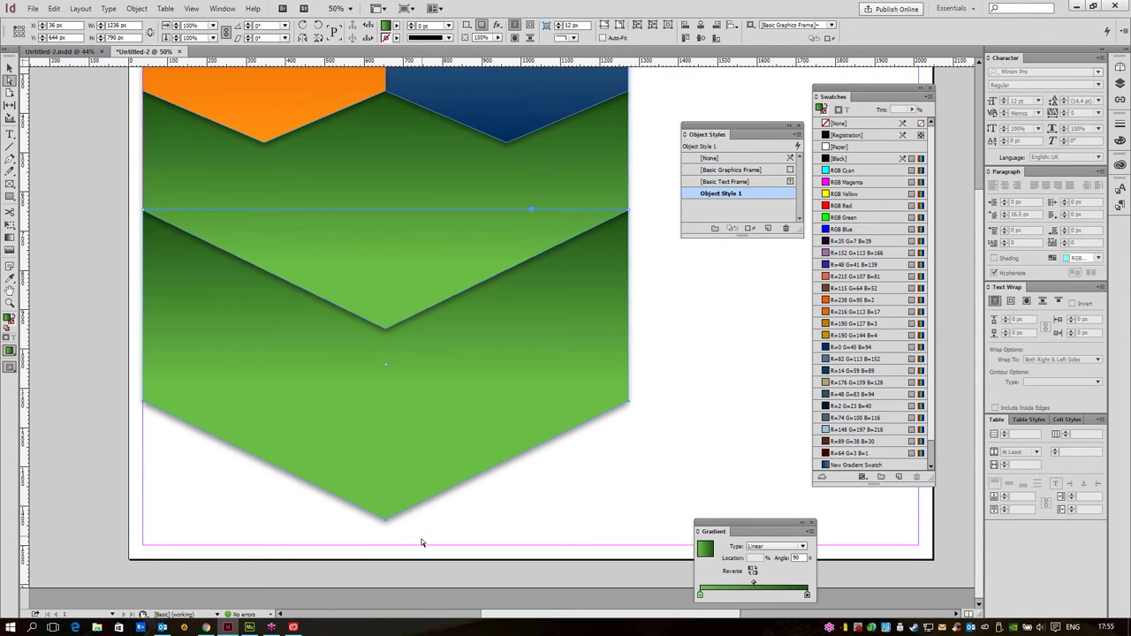
click(108, 372)
drag(651, 392, 647, 479)
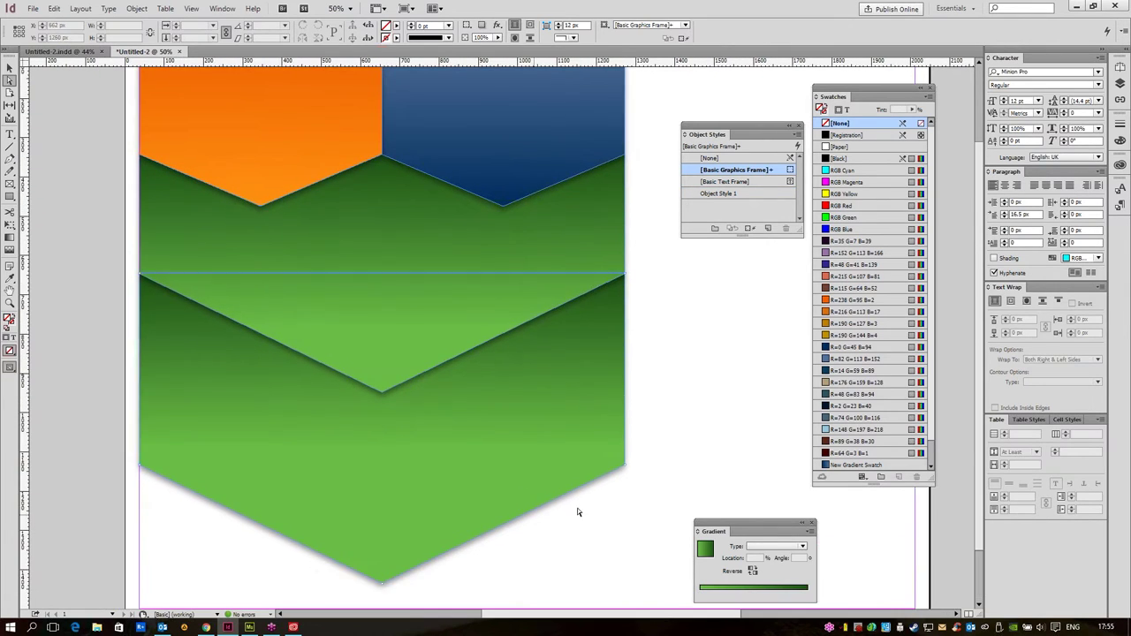
key(minus)
click(383, 584)
click(9, 80)
drag(123, 448, 633, 472)
click(625, 465)
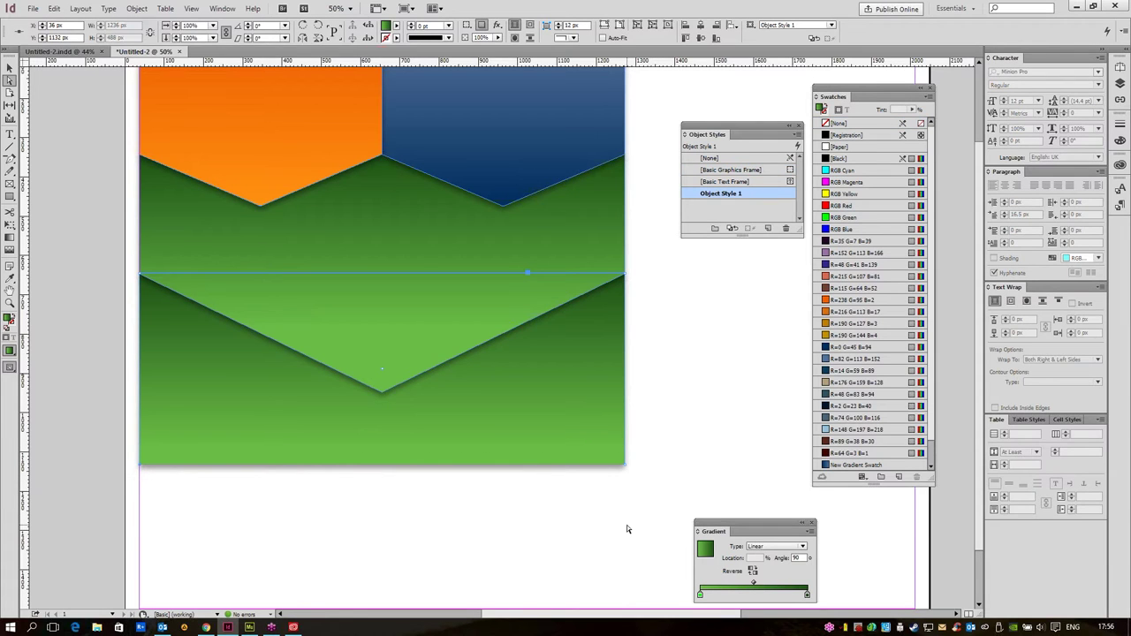
drag(624, 464, 624, 520)
key(ctrl+z)
- Move the two lower anchor points of the rear green rectangle down together, extending its height to about 710 px
drag(102, 459, 635, 485)
key(shift+Down)
key(shift+Down)
key(shift+Down)
key(shift+Down)
key(shift+Down)
key(shift+Down)
key(shift+Down)
key(shift+Down)
key(shift+Down)
key(shift+Down)
key(shift+Down)
key(shift+Down)
key(shift+Down)
key(shift+Down)
key(shift+Down)
key(shift+Down)
key(shift+Down)
key(shift+Down)
key(shift+Down)
key(shift+Down)
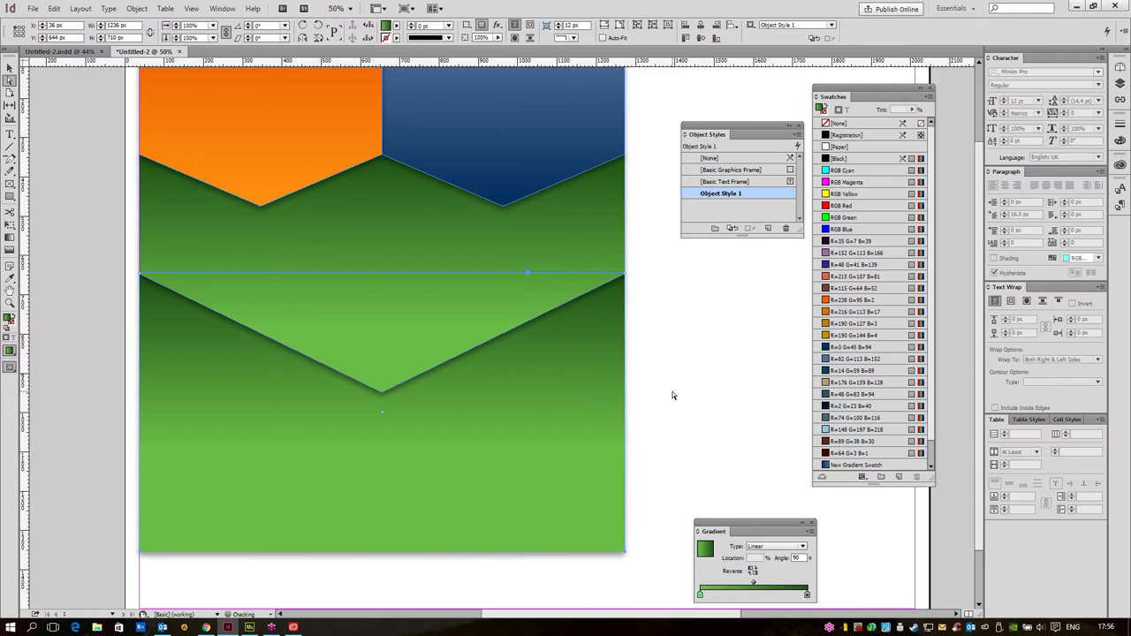
click(671, 395)
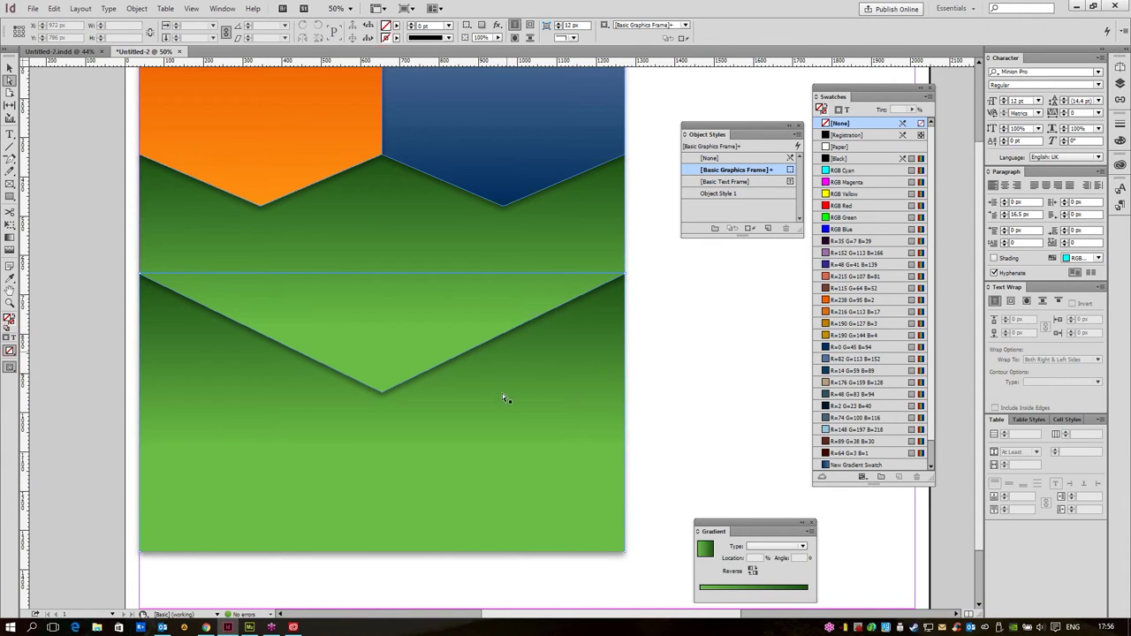
- Move the three lower anchor points of the front green pentagon down together, extending its height to 698 px
scroll(557, 515, up, 3)
scroll(691, 518, down, 2)
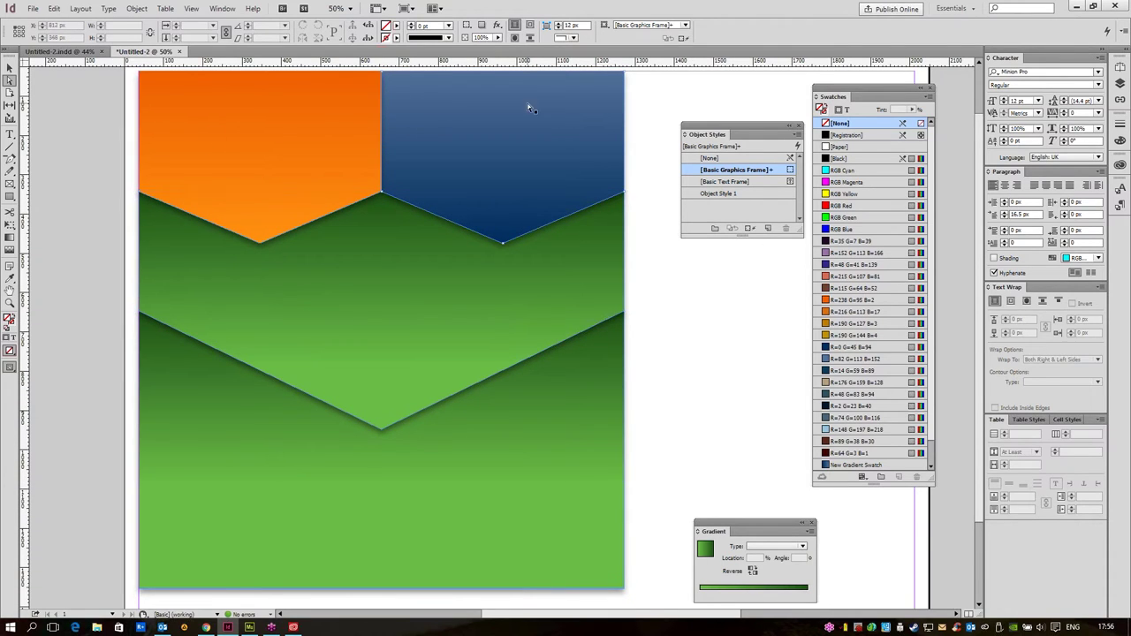
click(142, 314)
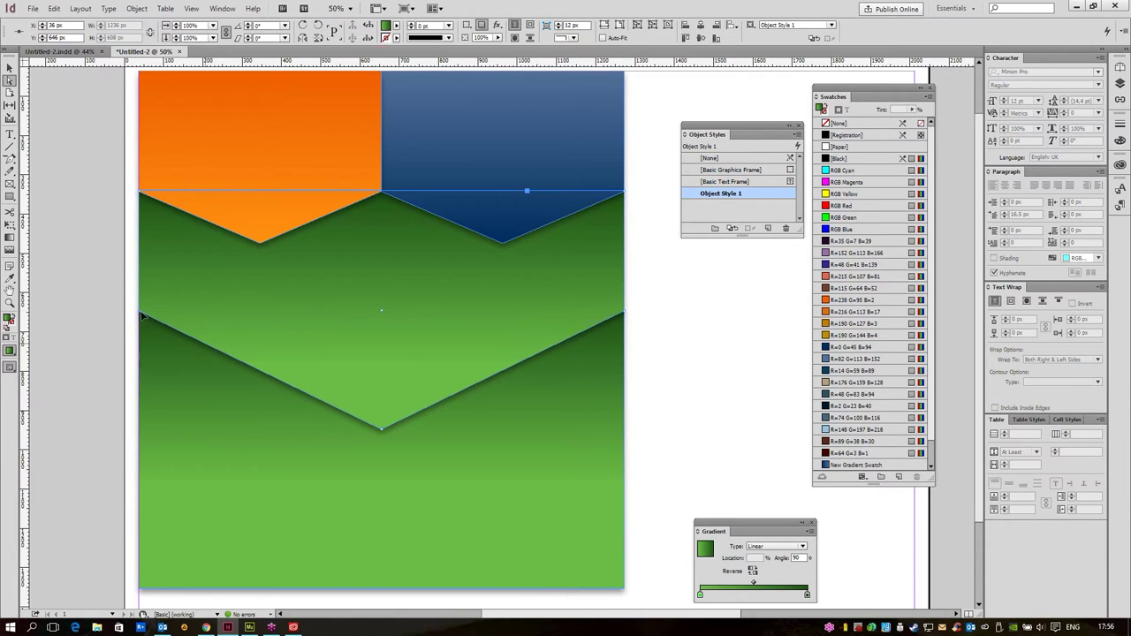
click(381, 431)
drag(383, 430, 383, 430)
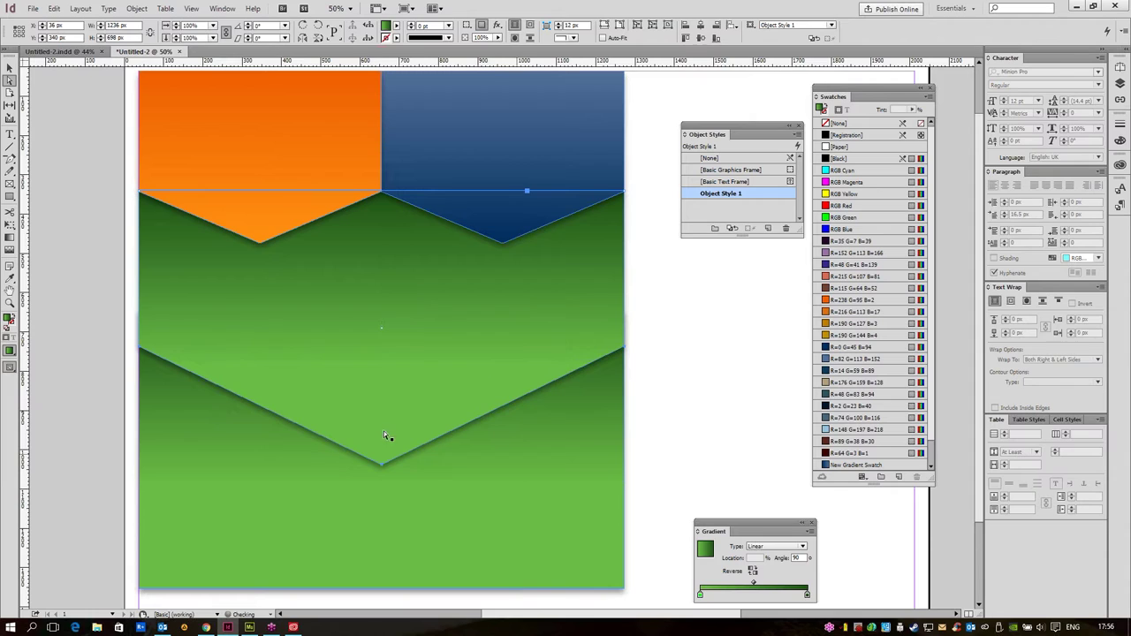
click(683, 403)
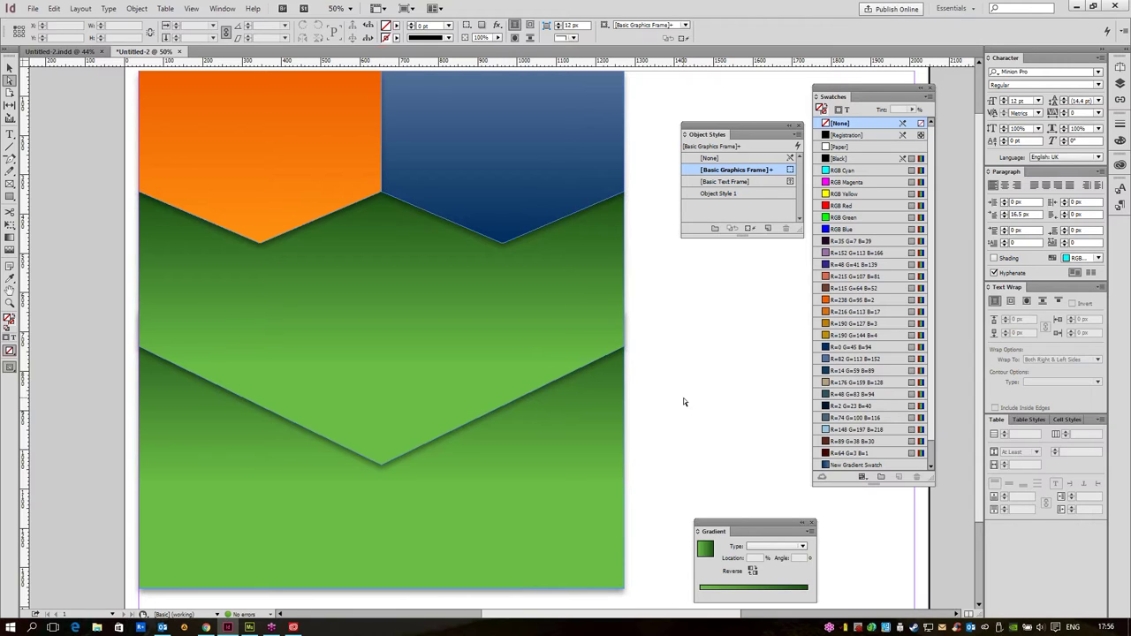
click(10, 69)
click(565, 257)
click(692, 356)
drag(640, 231, 537, 224)
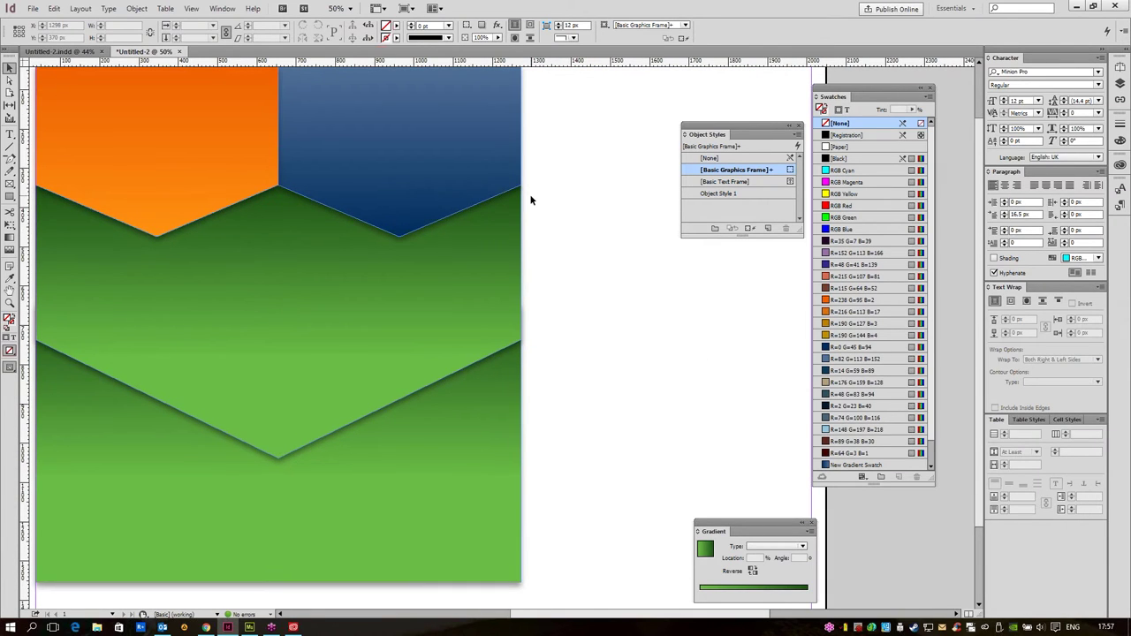
- Draw a square about 288 px wide on the pasteboard beside the page and fill it with R=48 G=41 B=139
drag(617, 116, 154, 456)
drag(587, 109, 177, 484)
click(584, 331)
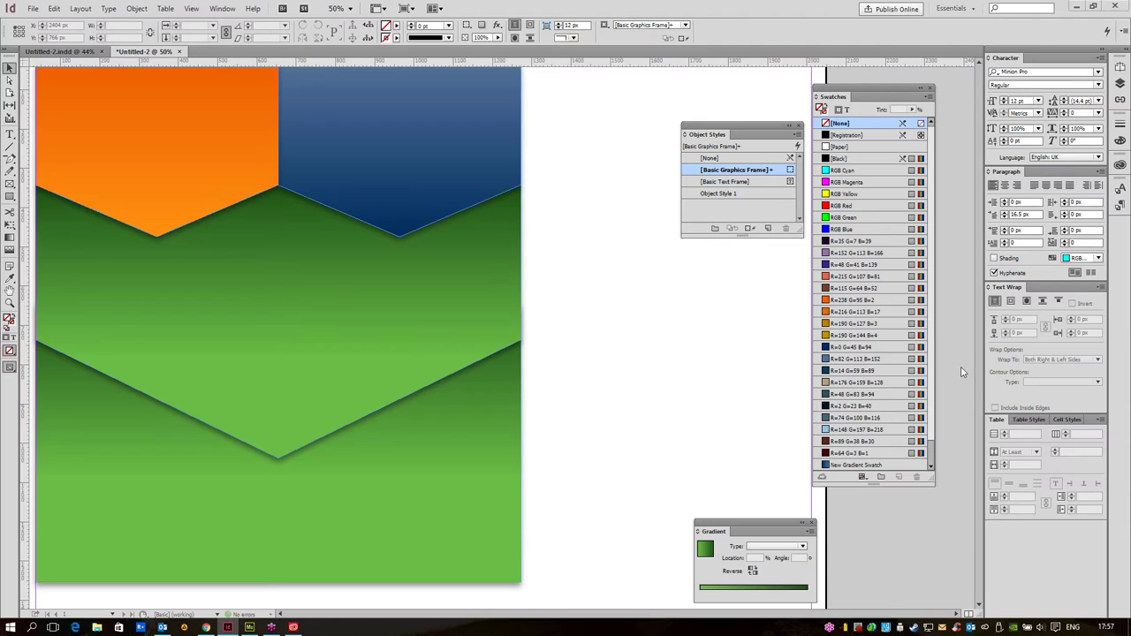
drag(682, 361, 322, 311)
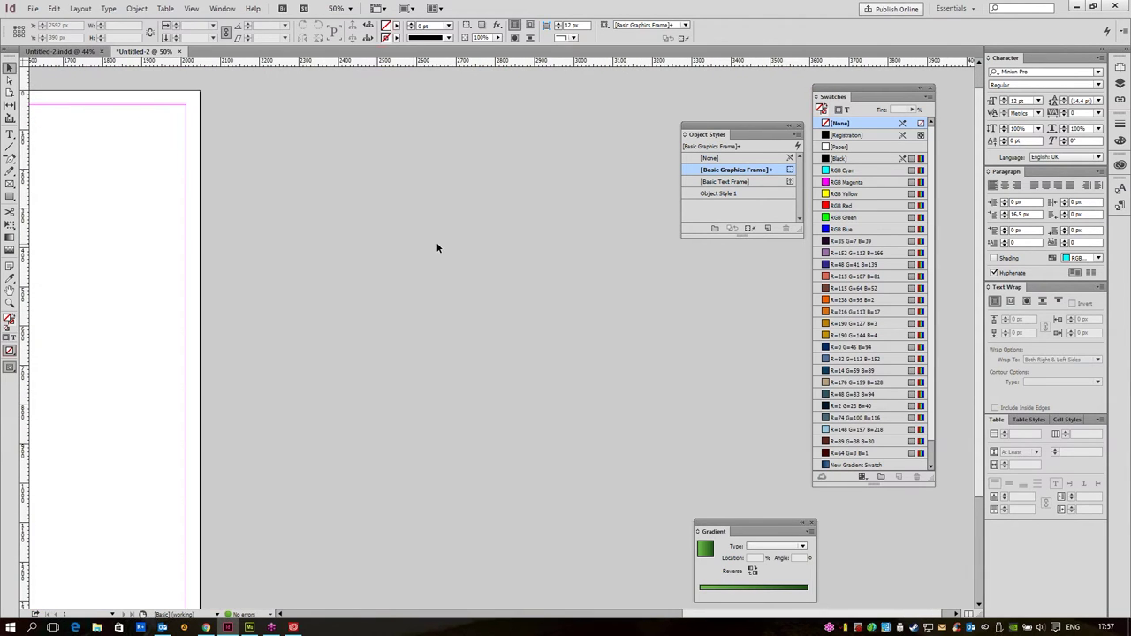
click(10, 197)
drag(320, 260, 205, 145)
click(849, 466)
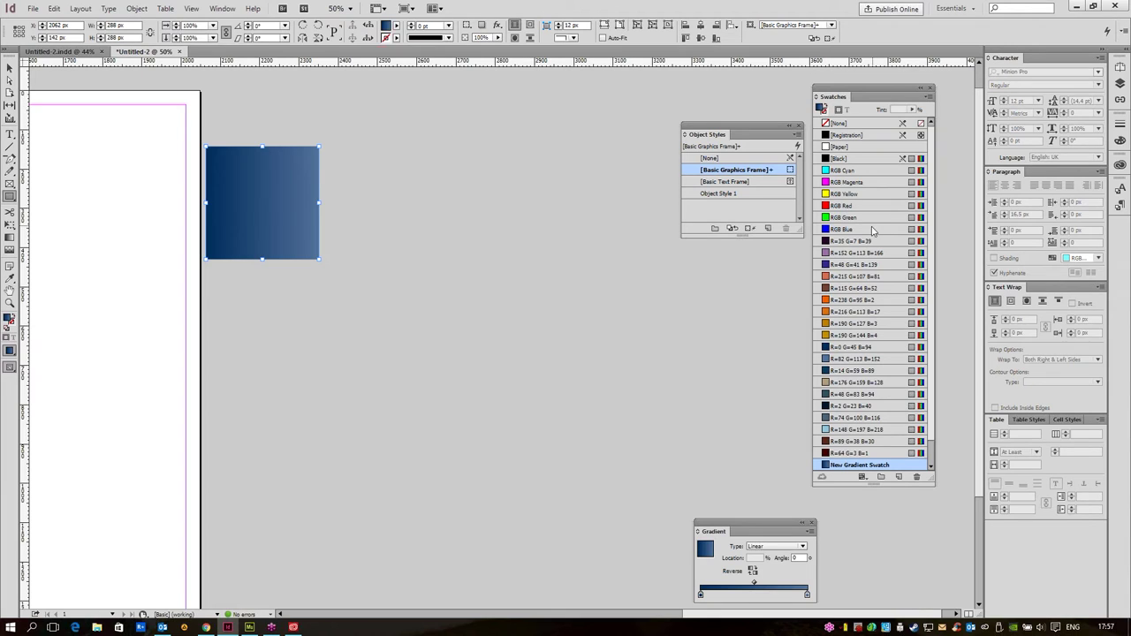
click(866, 263)
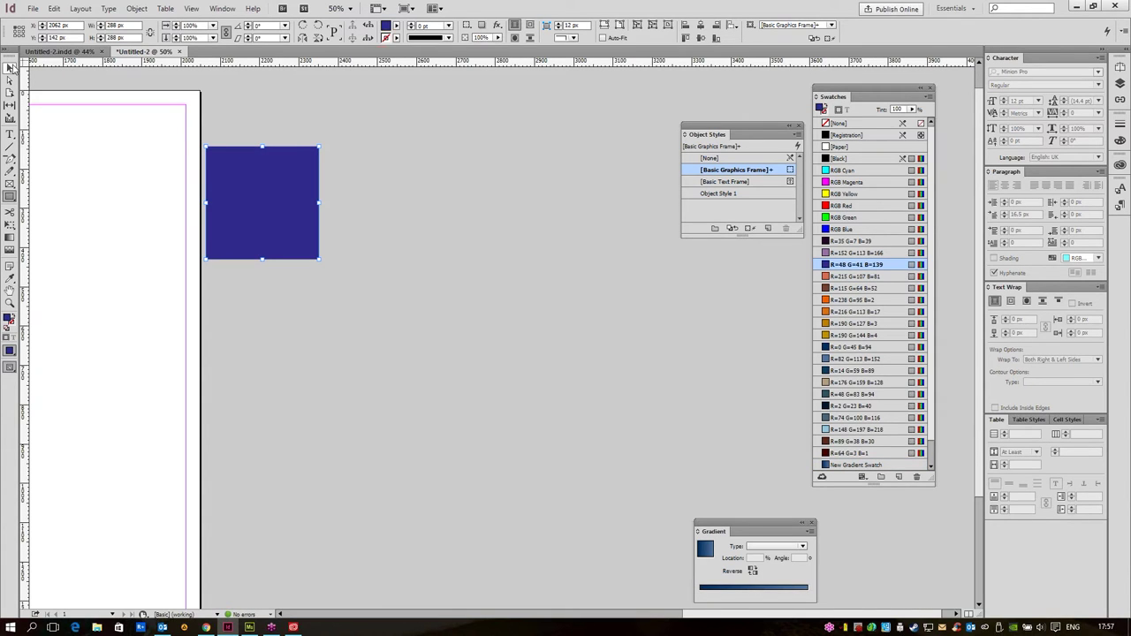
- Duplicate the violet square horizontally beside the original and fill the copy with R=115 G=64 B=52
click(10, 68)
click(423, 273)
drag(273, 194, 400, 195)
click(408, 206)
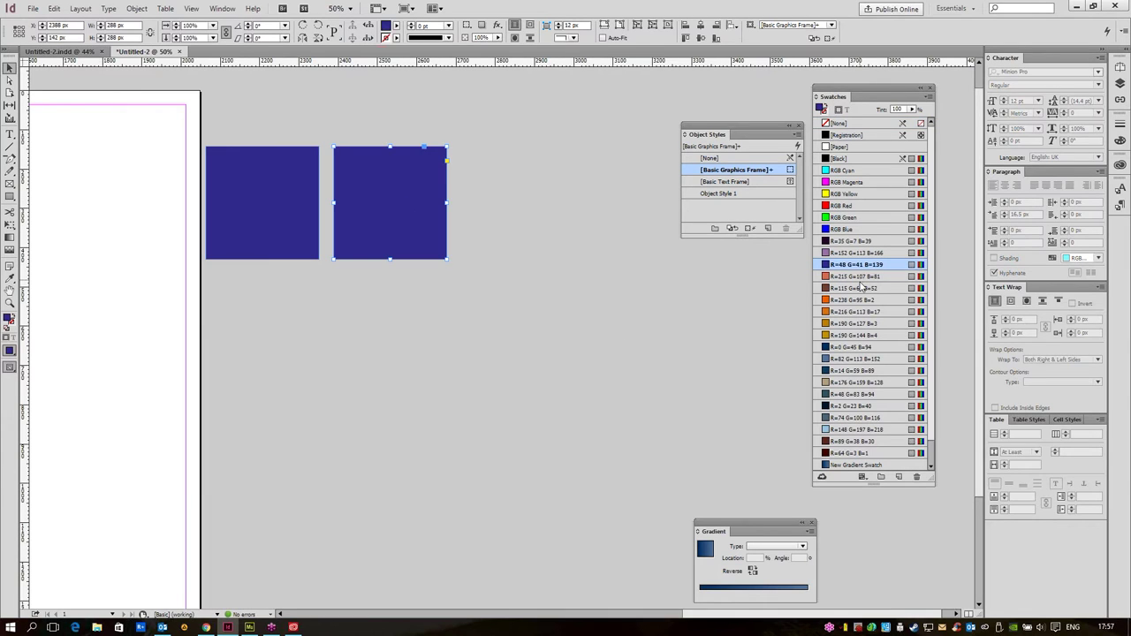
scroll(861, 318, down, 1)
scroll(862, 323, up, 1)
- Send the brown square behind the violet one and move it against the violet square's right edge, at X 2350 px
drag(435, 202, 396, 198)
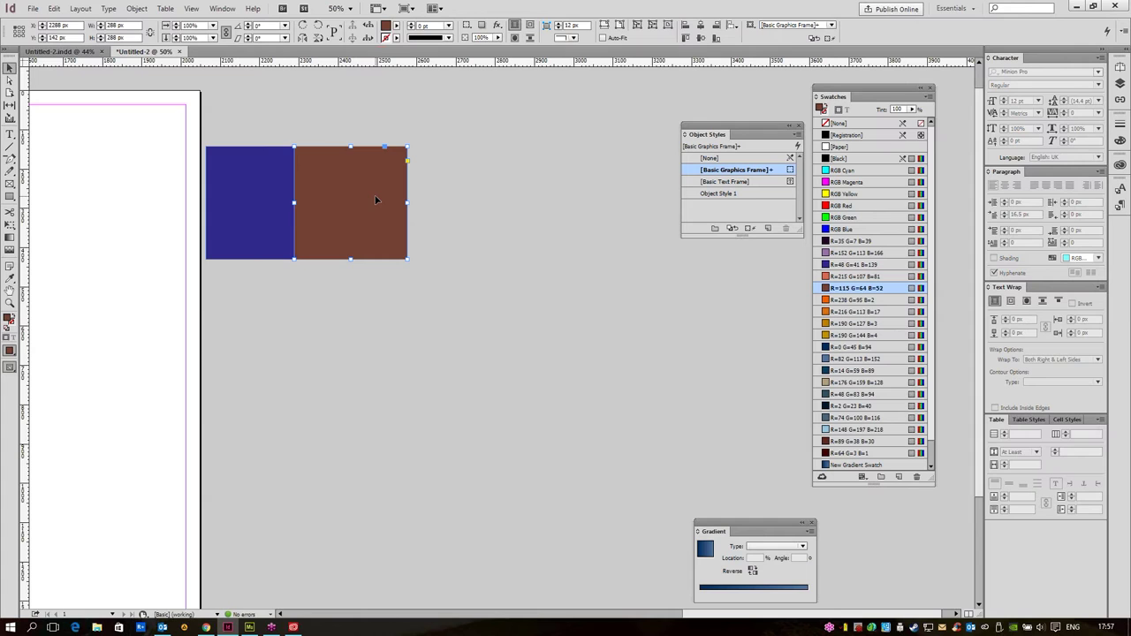
key(ctrl+shift+bracketleft)
click(427, 182)
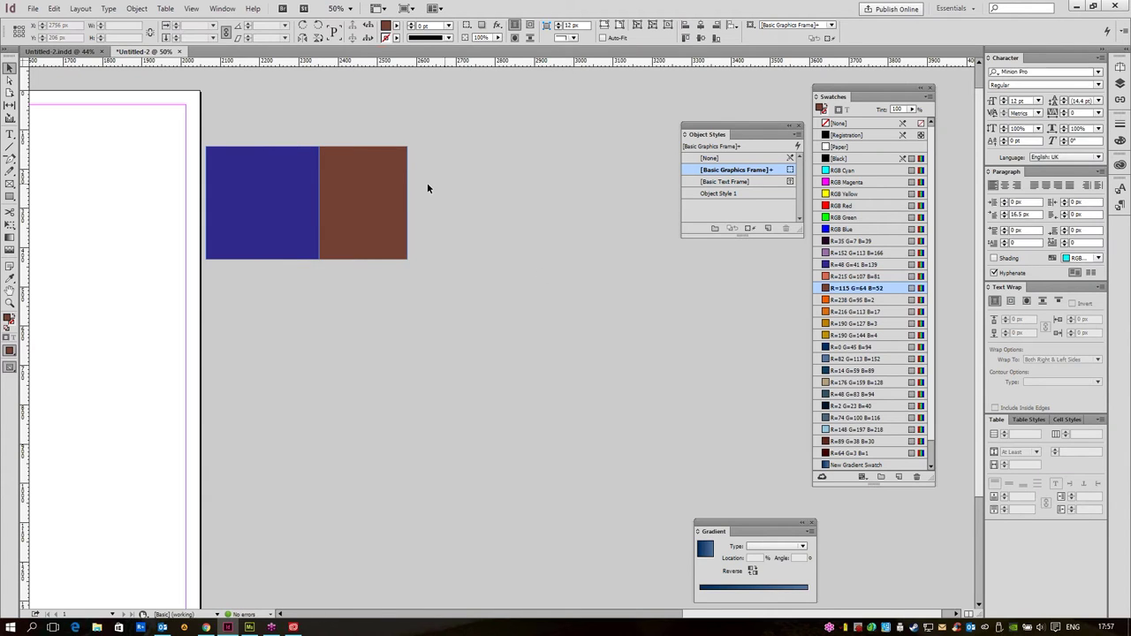
drag(426, 182, 428, 182)
- Move the violet square's lower-right anchor point outward over the brown square so its right edge slants
key(a)
click(319, 261)
drag(319, 259, 360, 259)
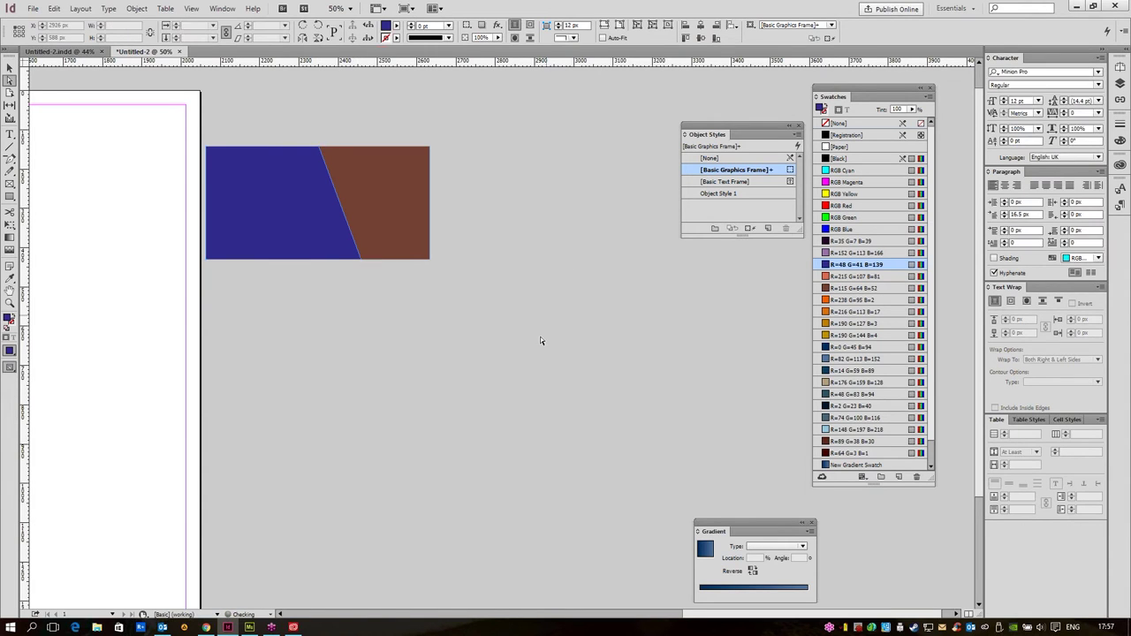
- Extend the brown square's right edge outward to make it a rectangle about 408 px wide
key(v)
click(368, 218)
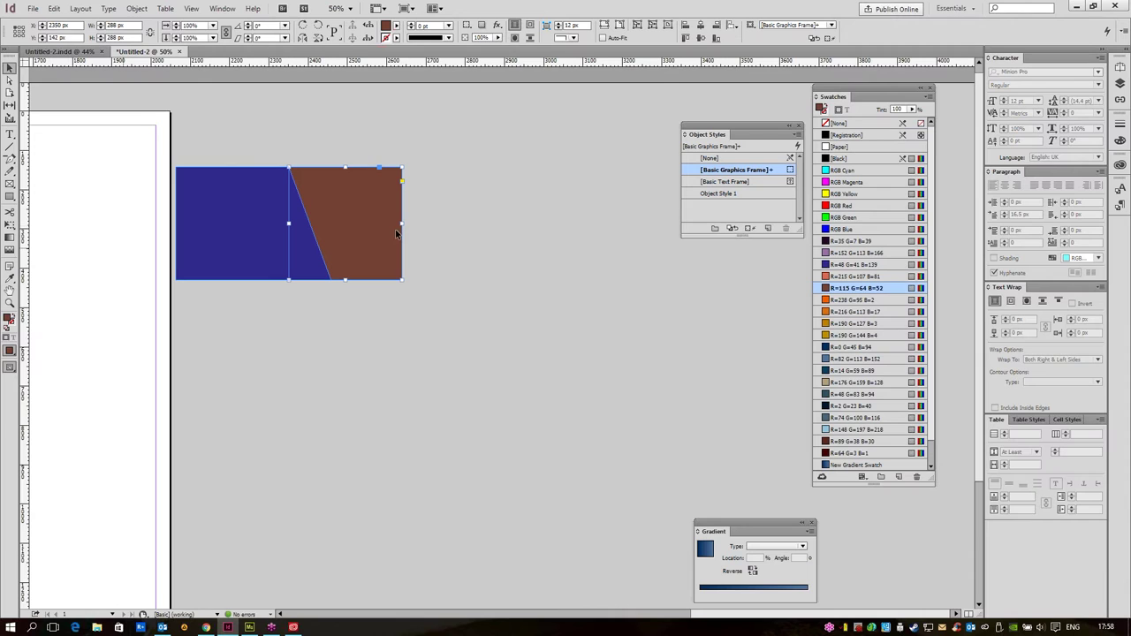
drag(402, 223, 449, 224)
click(501, 271)
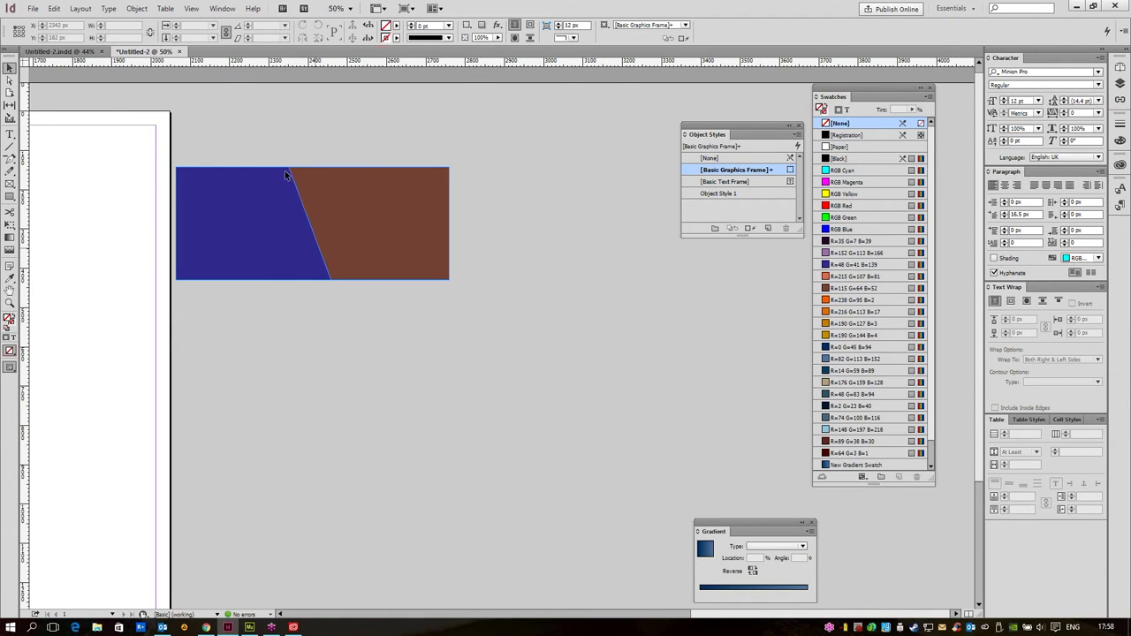
- Delete the violet and brown shapes and draw a rectangle about 524 × 200 px filled with R=238 G=95 B=2
drag(246, 173, 443, 344)
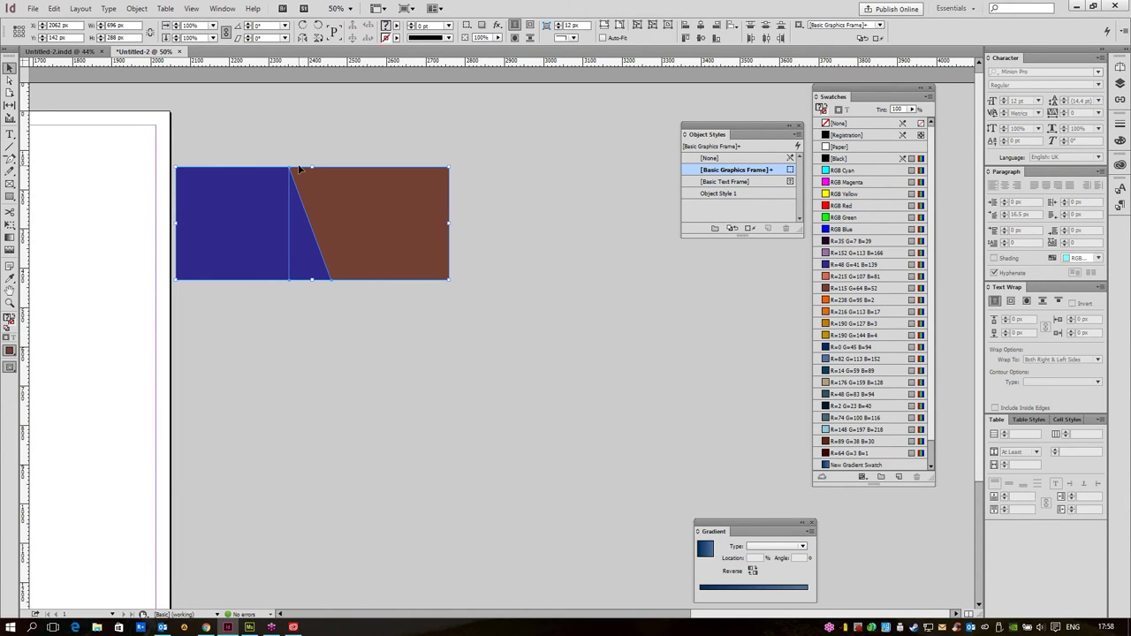
key(Delete)
click(10, 196)
drag(228, 179, 436, 257)
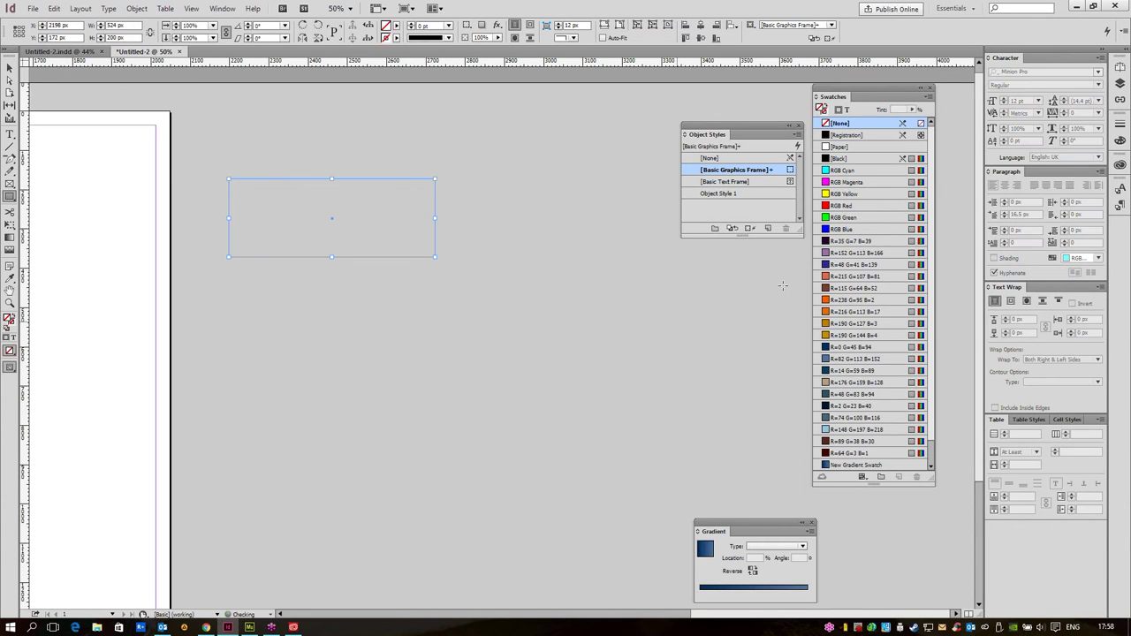
click(850, 299)
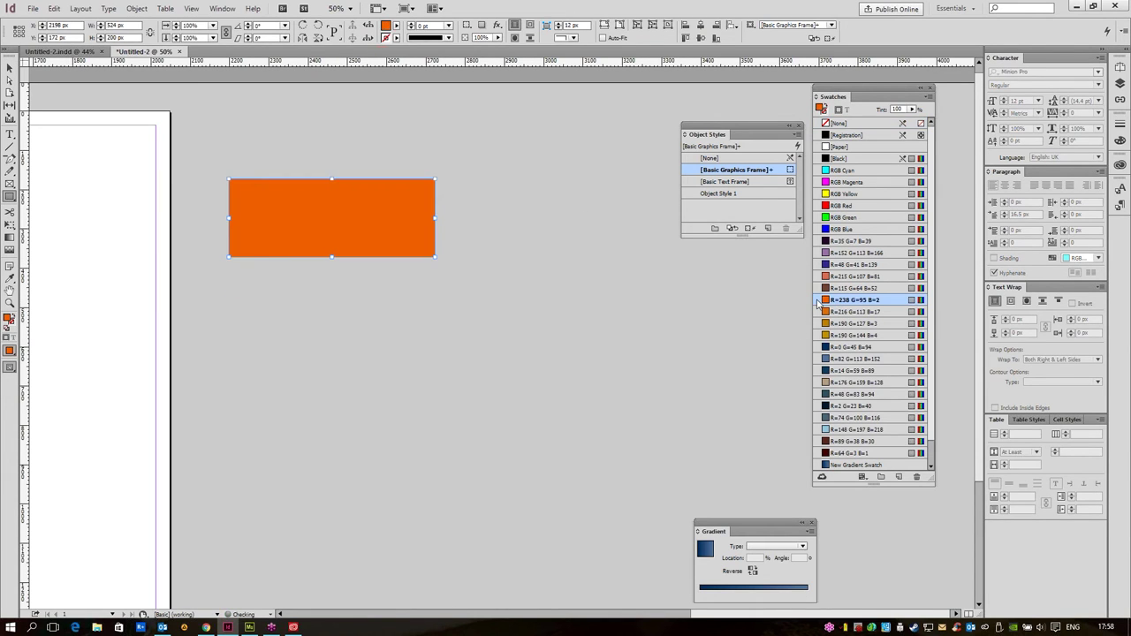
- Move the orange rectangle down to about Y 384 px and place a duplicate against its right edge
click(9, 69)
drag(354, 222, 385, 318)
click(560, 311)
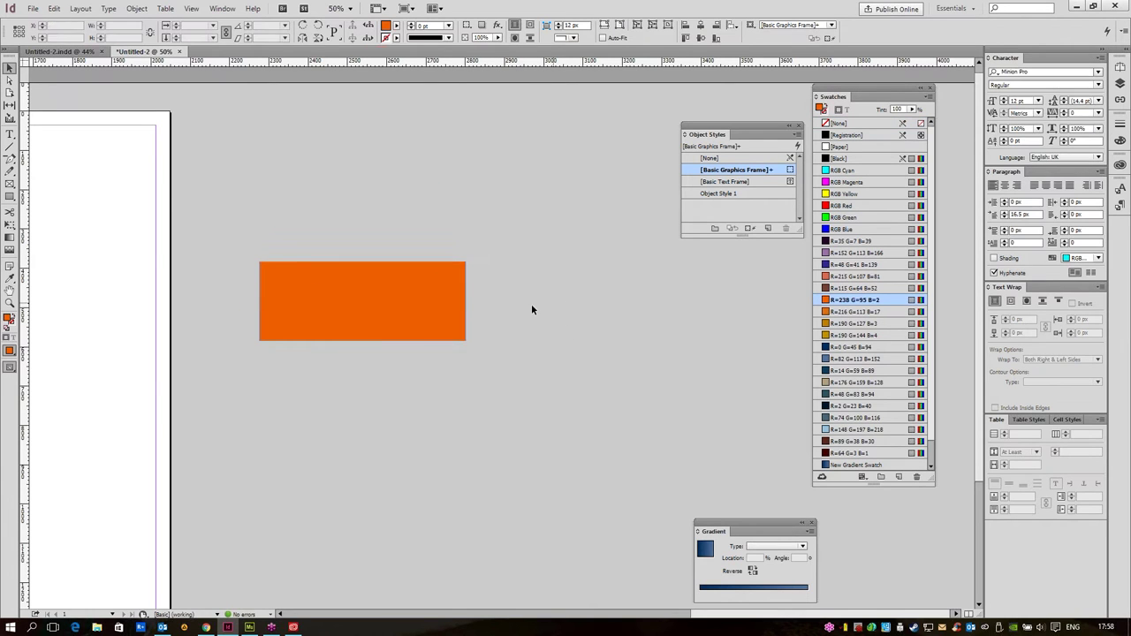
drag(530, 308, 407, 309)
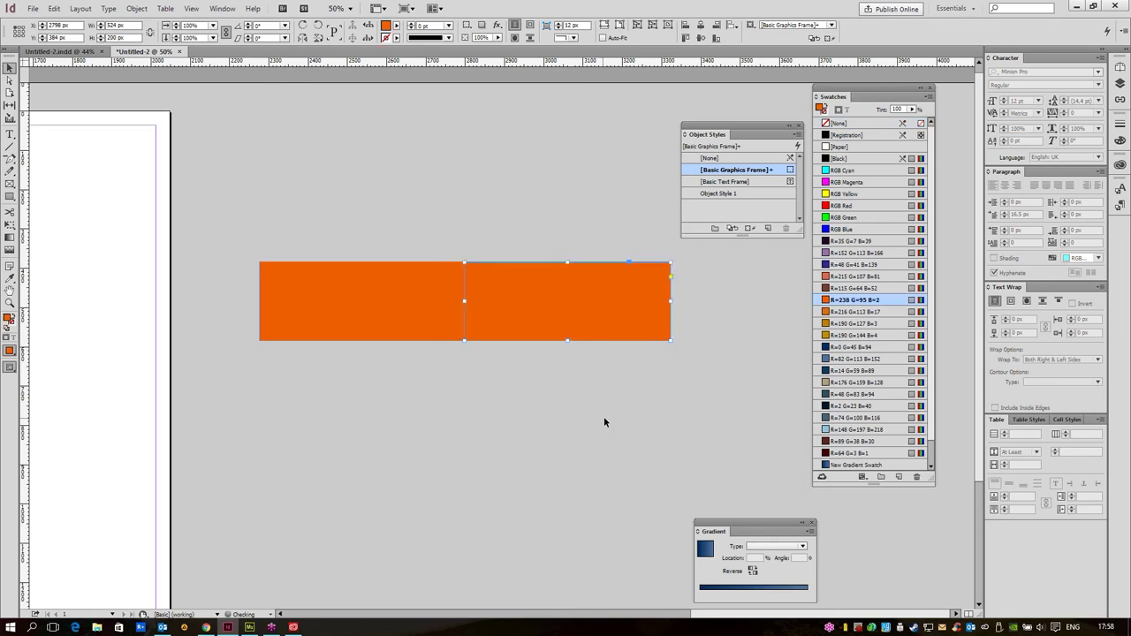
- Move the duplicate's two right anchor points down and inward, forming a slanted side panel about 270 × 444 px
key(a)
drag(671, 341, 672, 343)
click(750, 389)
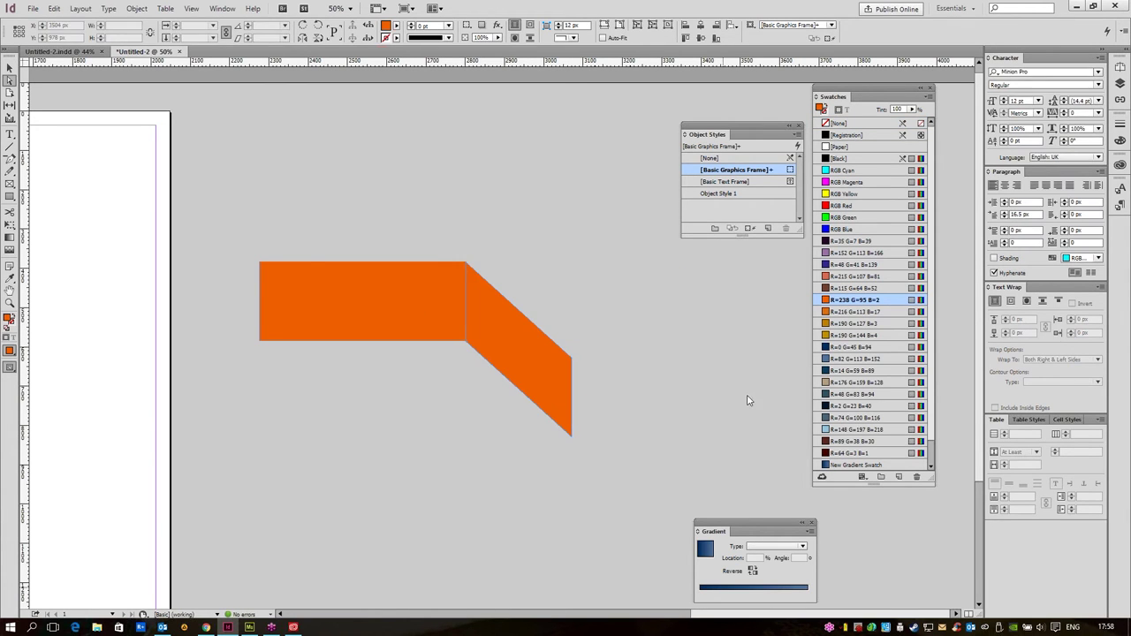
key(v)
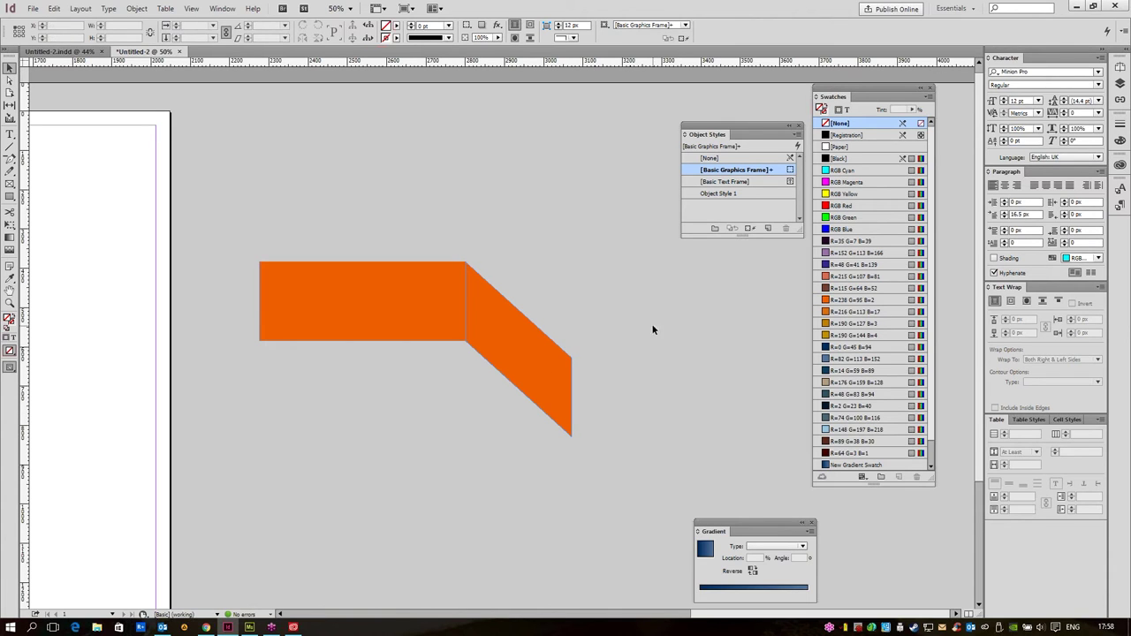
- Fill the slanted side panel with New Gradient Swatch 2
drag(651, 328, 543, 508)
scroll(919, 403, down, 1)
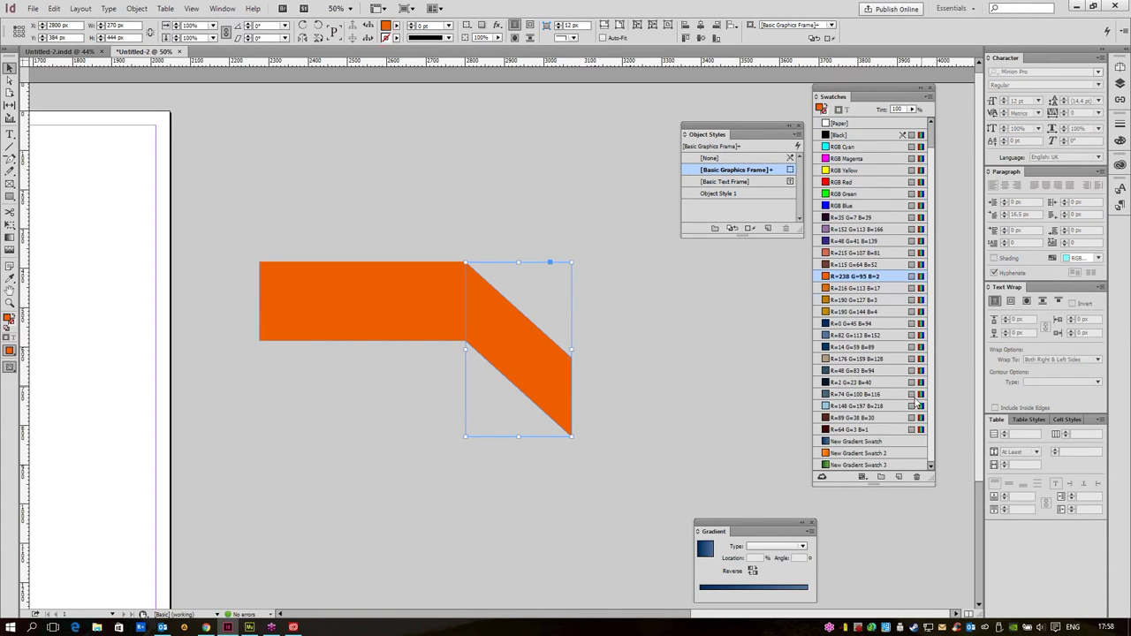
click(848, 455)
click(645, 360)
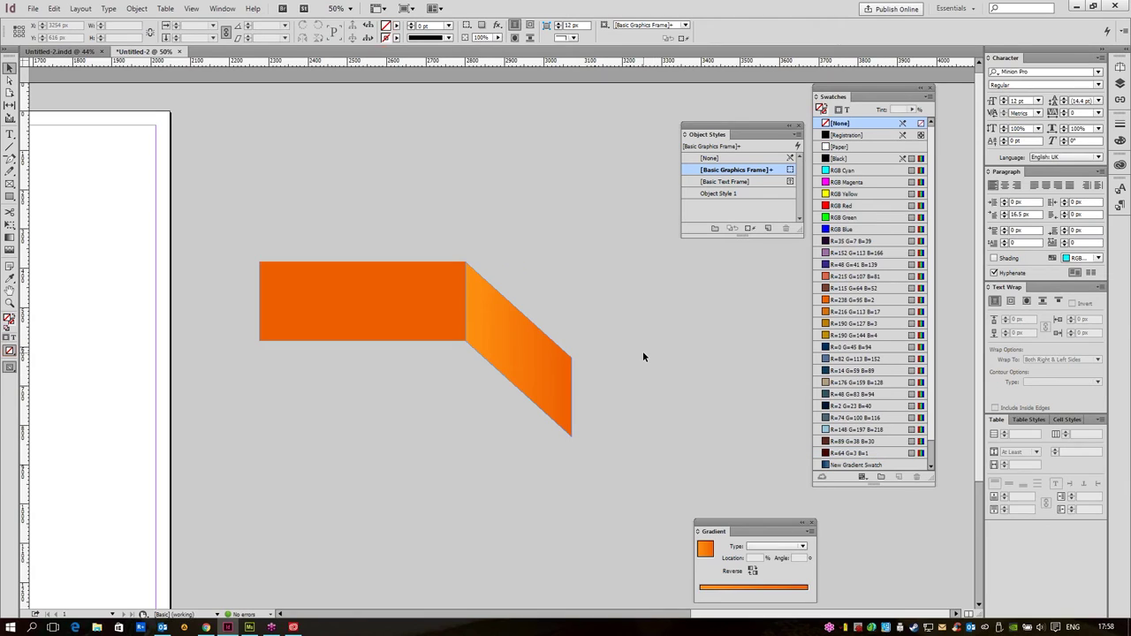
- Duplicate the slanted gradient panel horizontally onto the left end of the orange rectangle
click(556, 383)
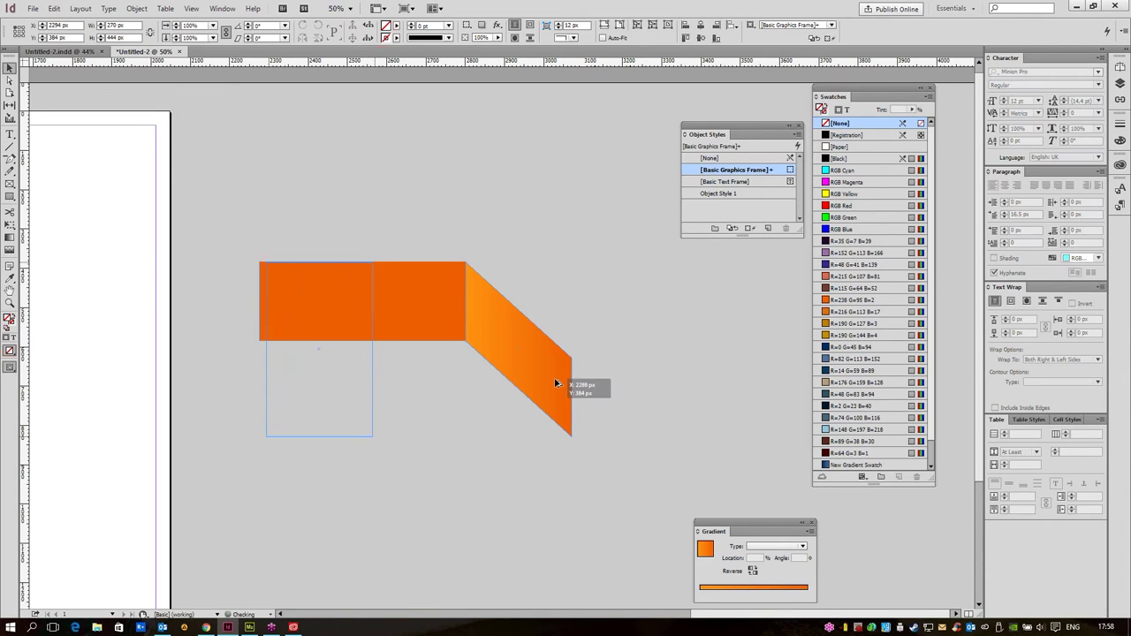
click(758, 263)
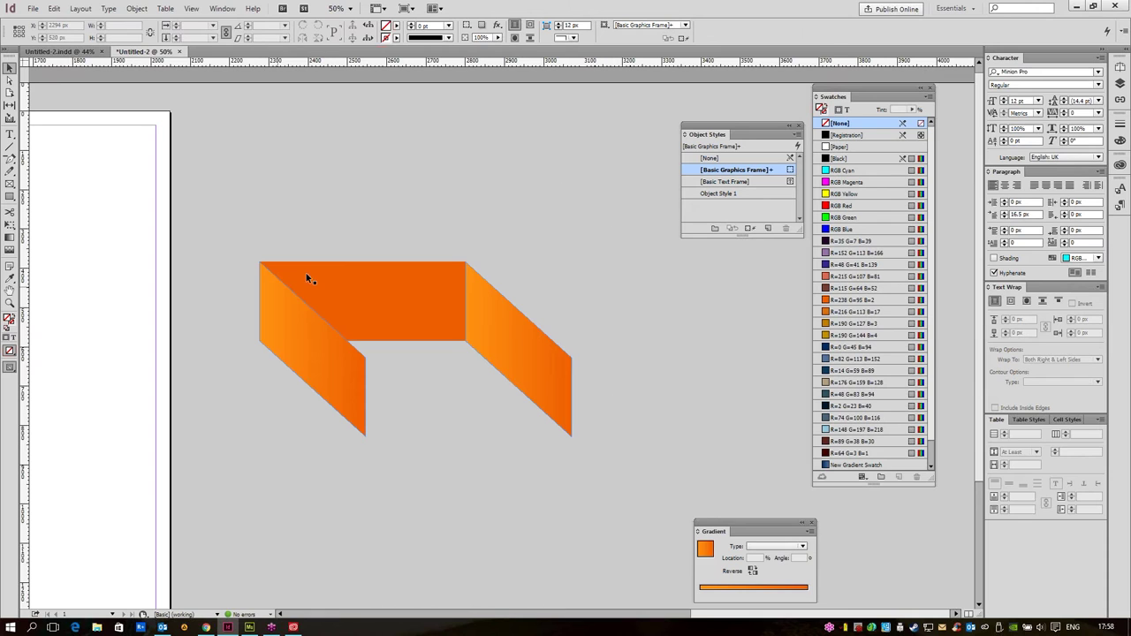
key(ctrl+z)
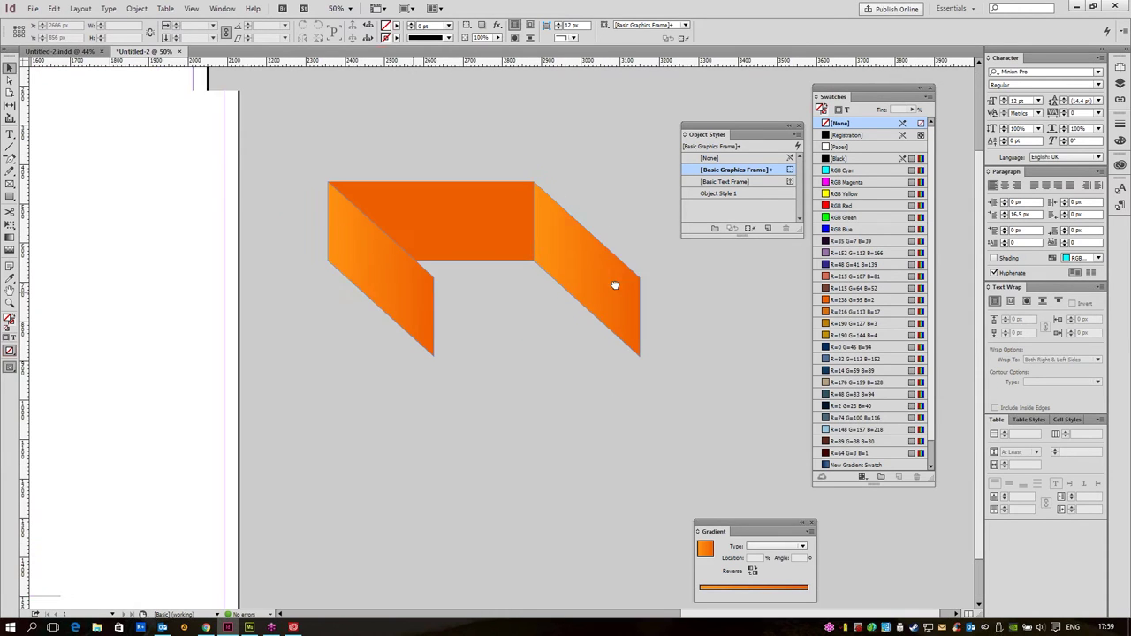
key(ctrl+shift+z)
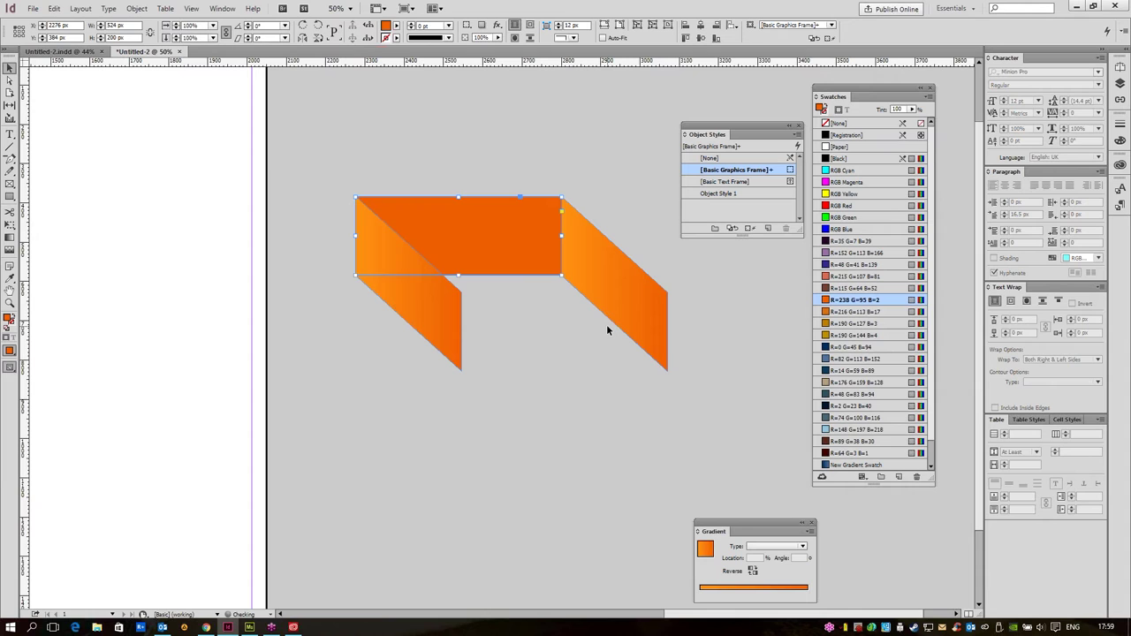
- Duplicate the orange rectangle as the box's front face and move all four pieces over the page's right edge
drag(618, 391, 473, 237)
drag(352, 170, 655, 396)
drag(618, 312, 316, 327)
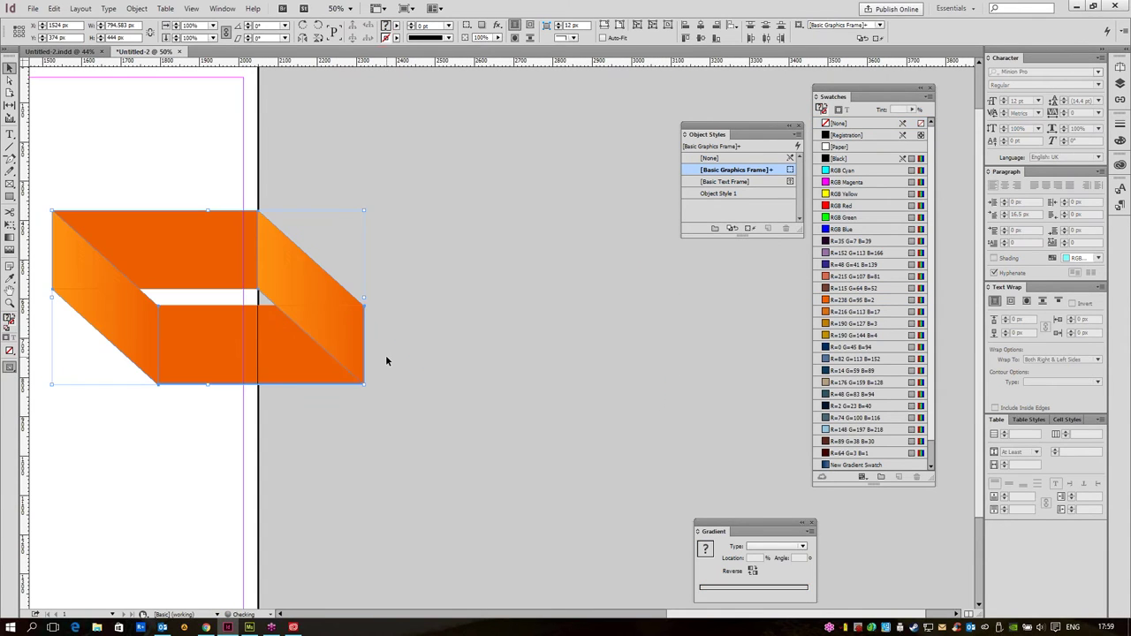
scroll(385, 360, left, 5)
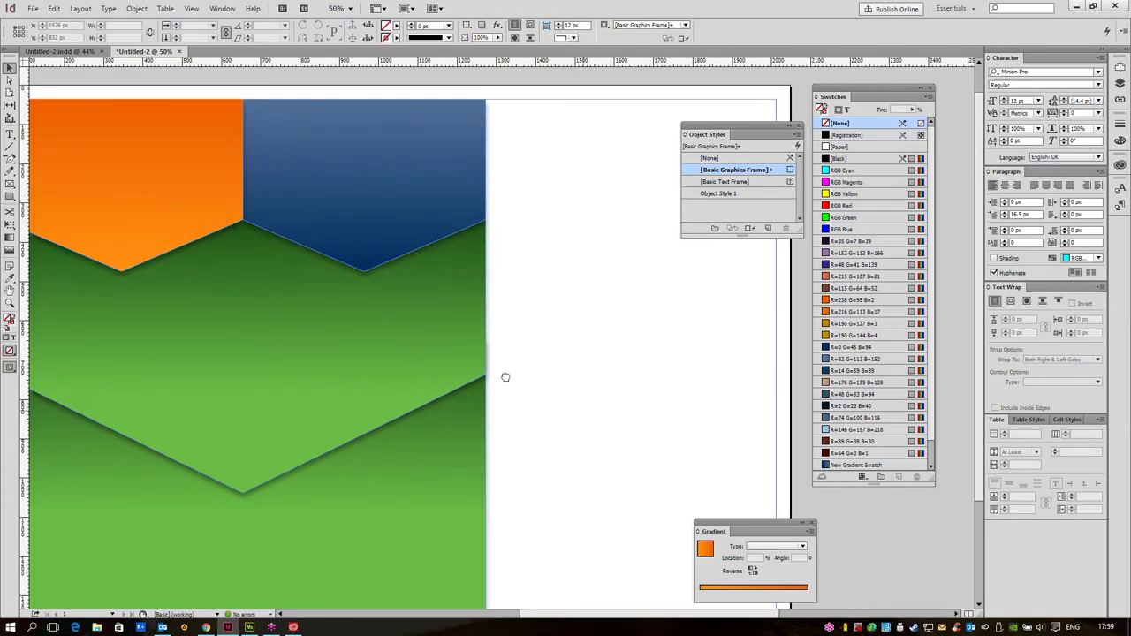
drag(667, 396, 448, 378)
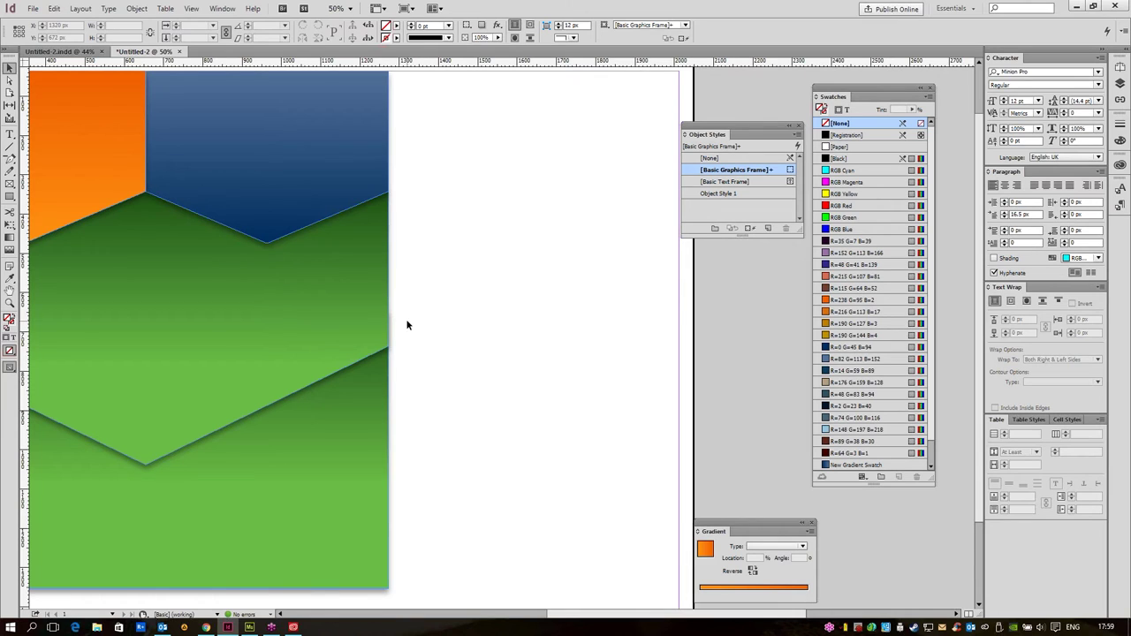
drag(446, 278, 591, 273)
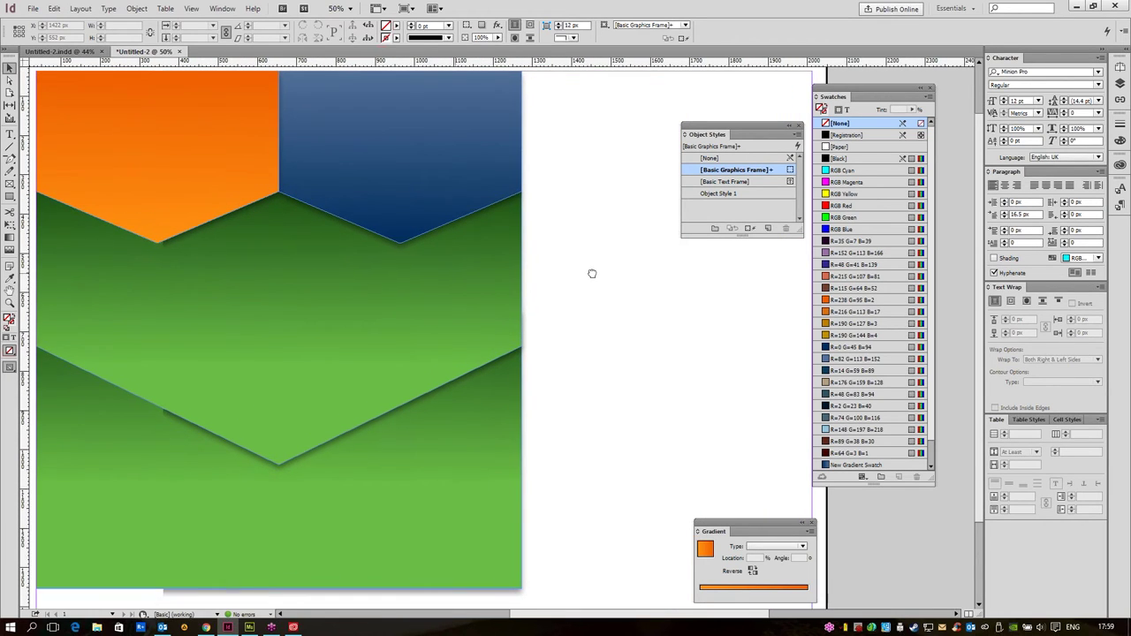
click(180, 52)
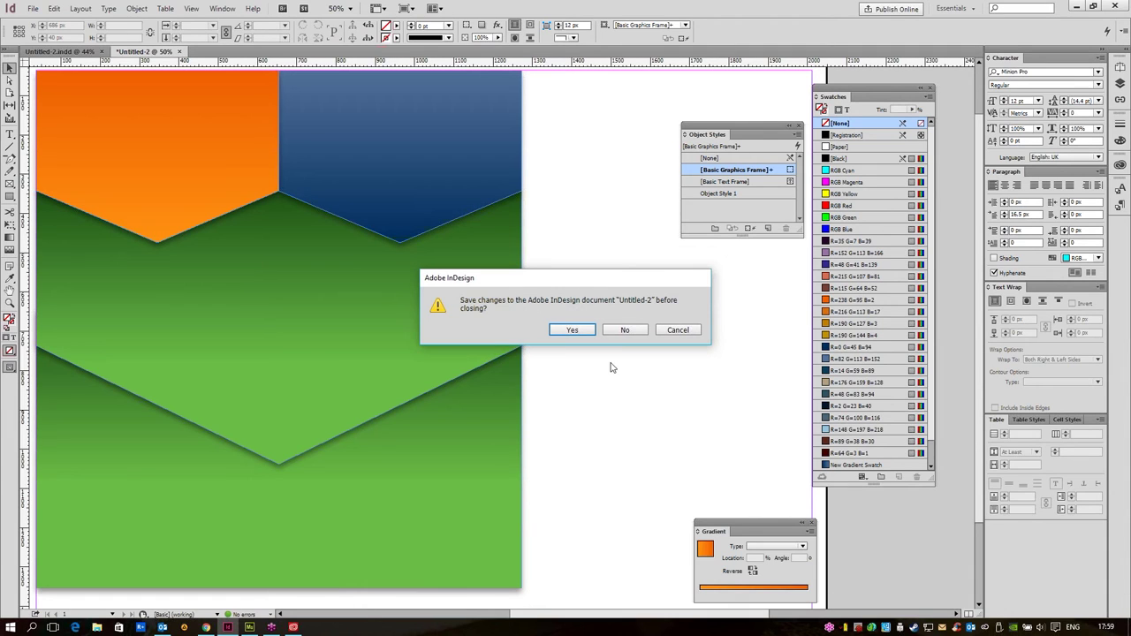
click(668, 333)
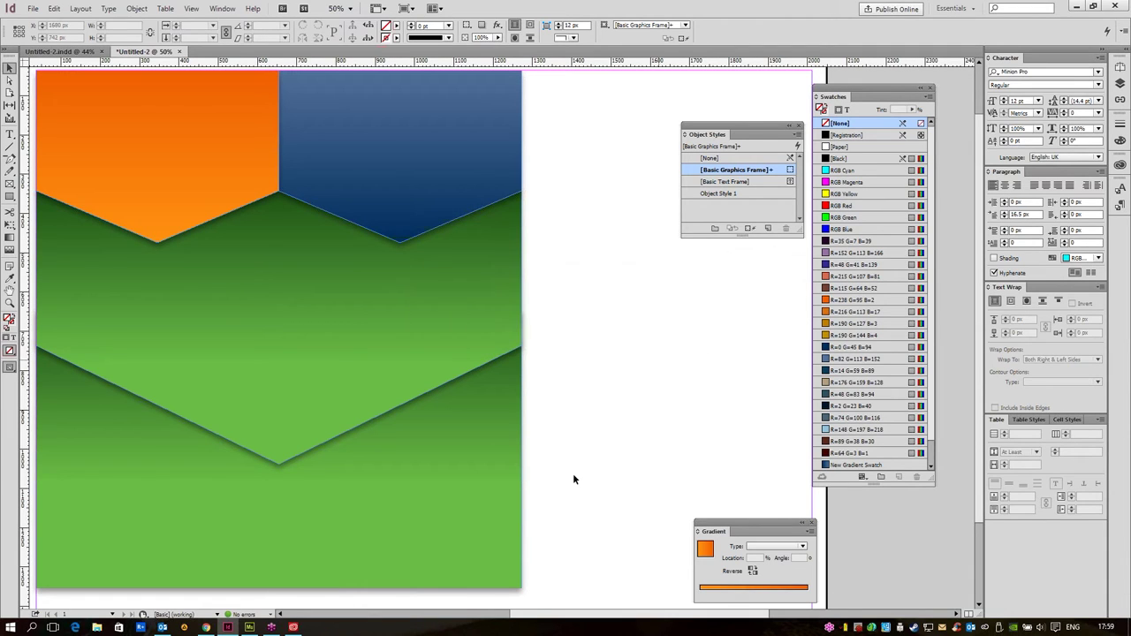
- Check the Photoshop CC (2015) installation in Creative Cloud, and return to InDesign with the Untitled-2.indd document in front
click(293, 626)
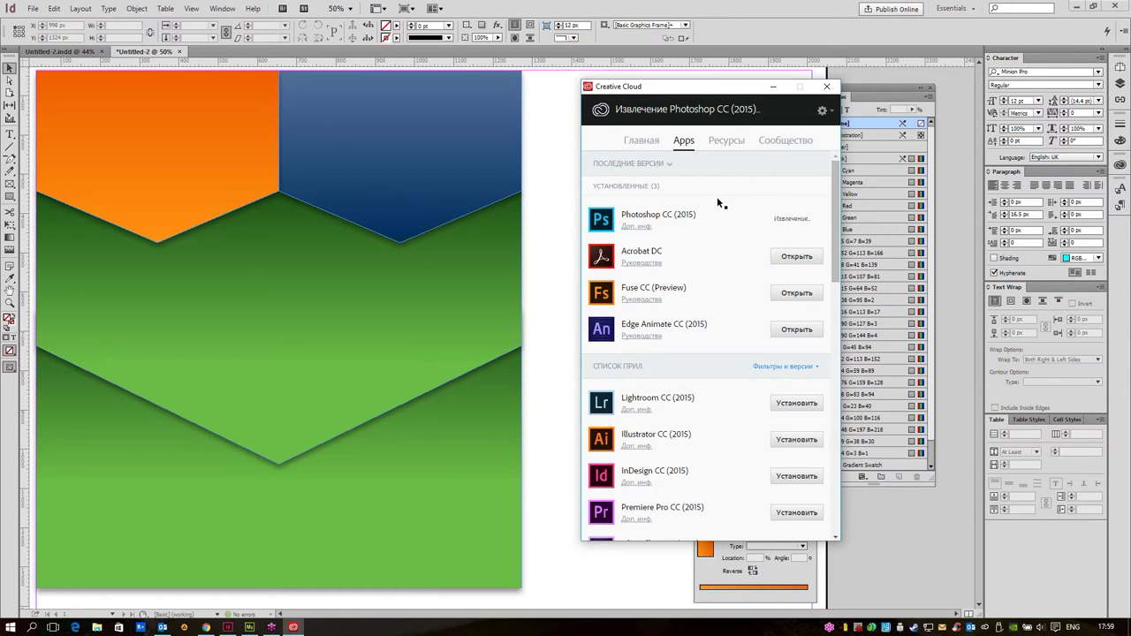
click(545, 109)
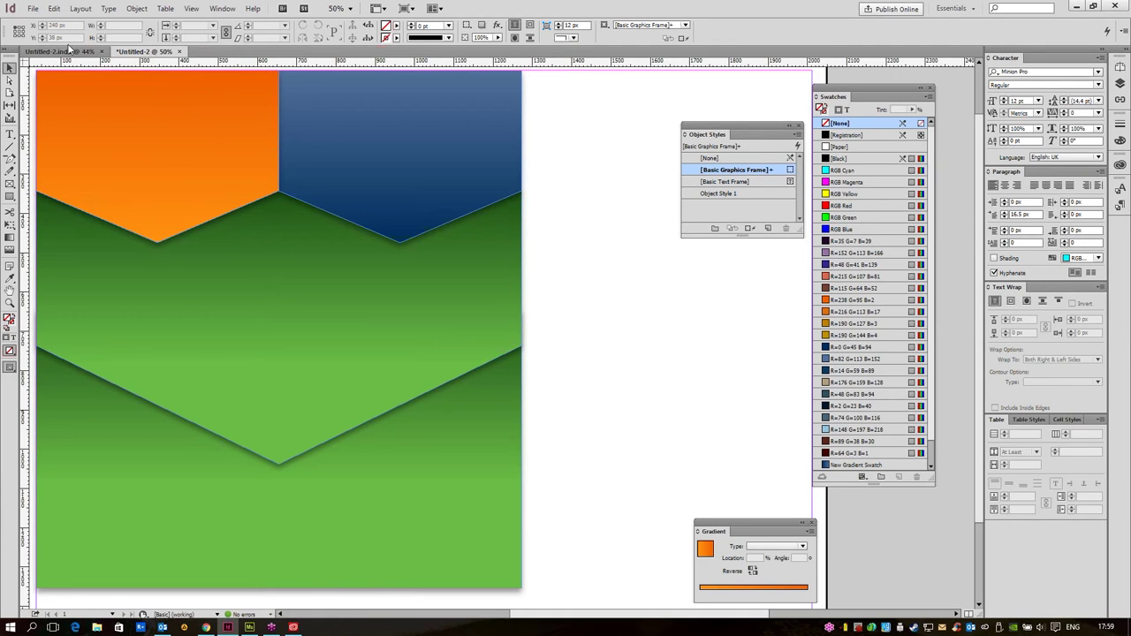
key(ctrl+Tab)
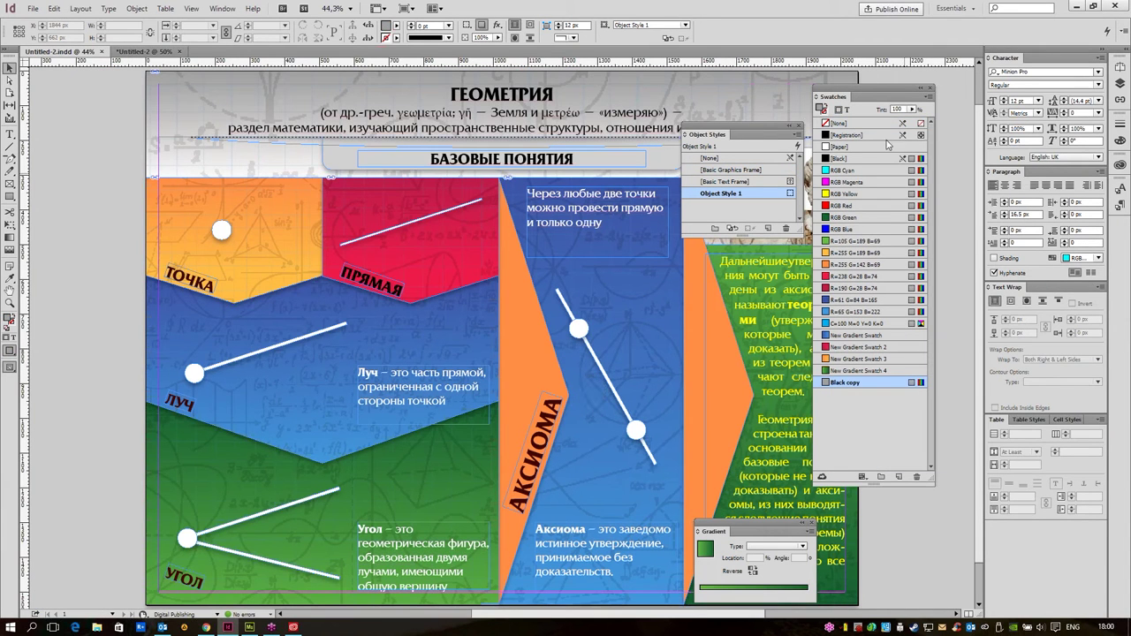
- Dock the floating Object Styles, Swatches and Gradient panels at the side of the workspace and show the poster in Preview mode
drag(722, 141, 1031, 528)
drag(886, 91, 1116, 182)
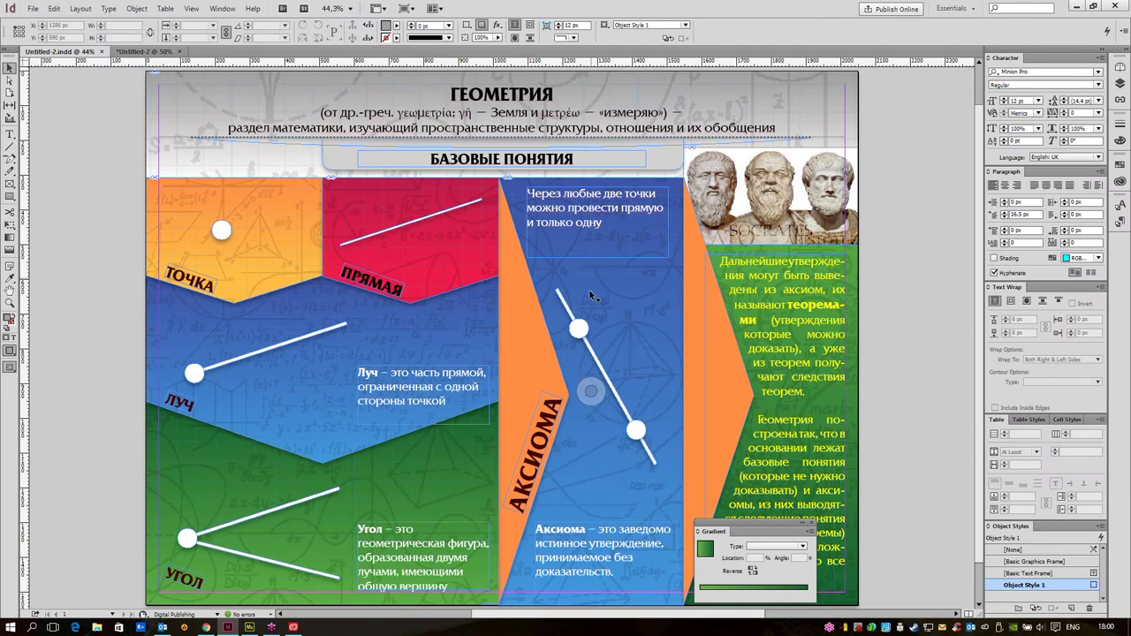
drag(922, 192, 915, 191)
drag(783, 523, 1117, 247)
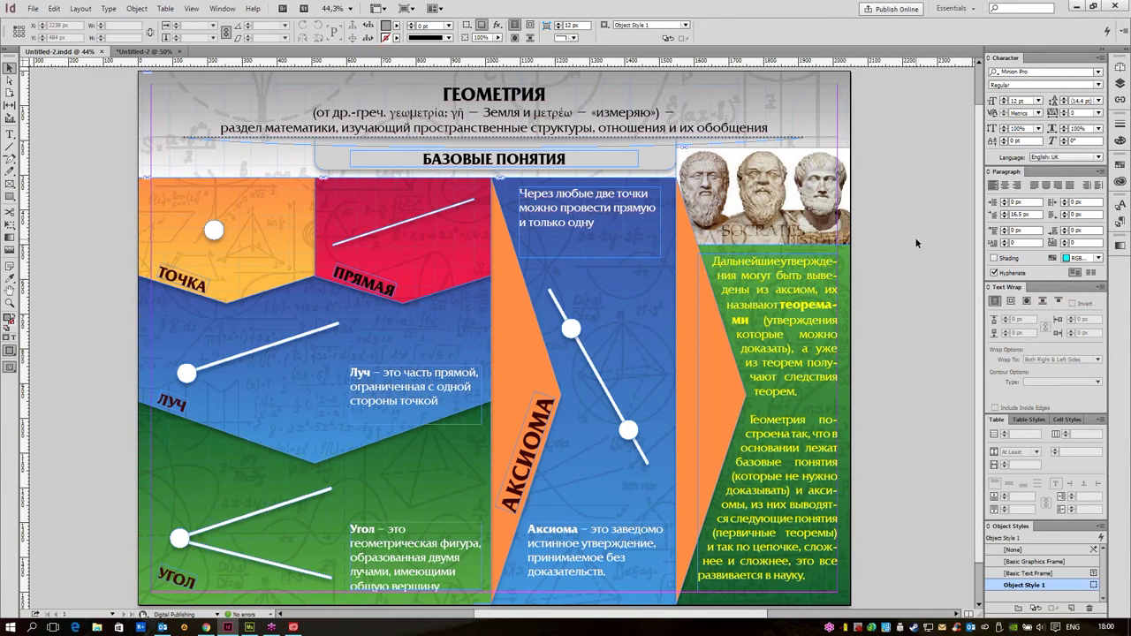
key(w)
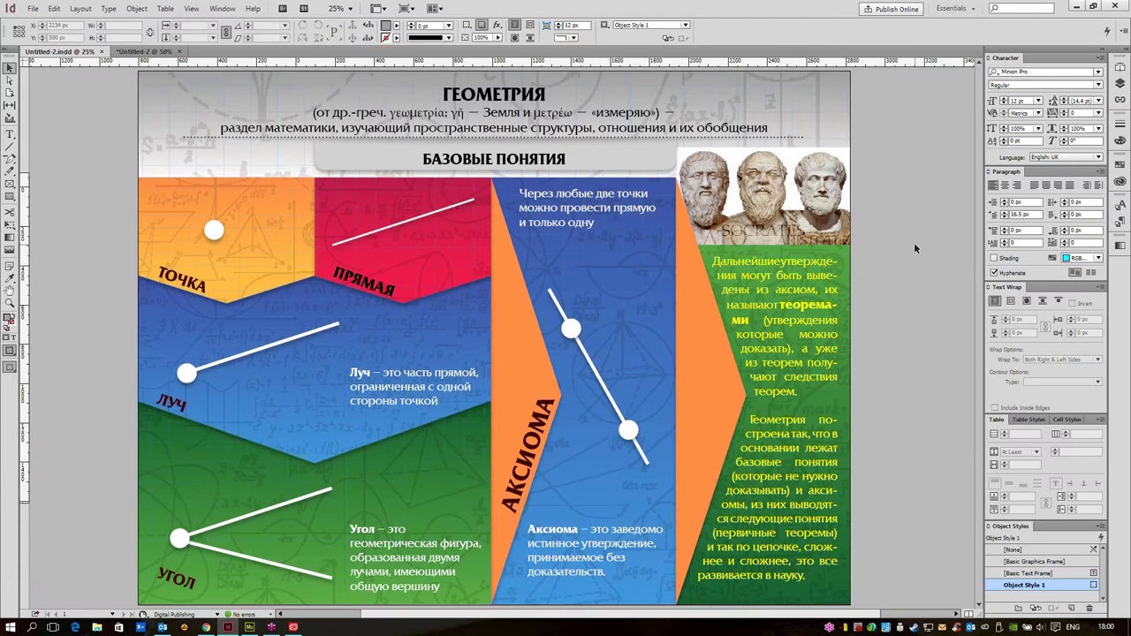
- Examine the geometry poster's banner panels, captions and theorem text column up close, finishing with the whole page in view
key(ctrl+minus)
key(ctrl+equal)
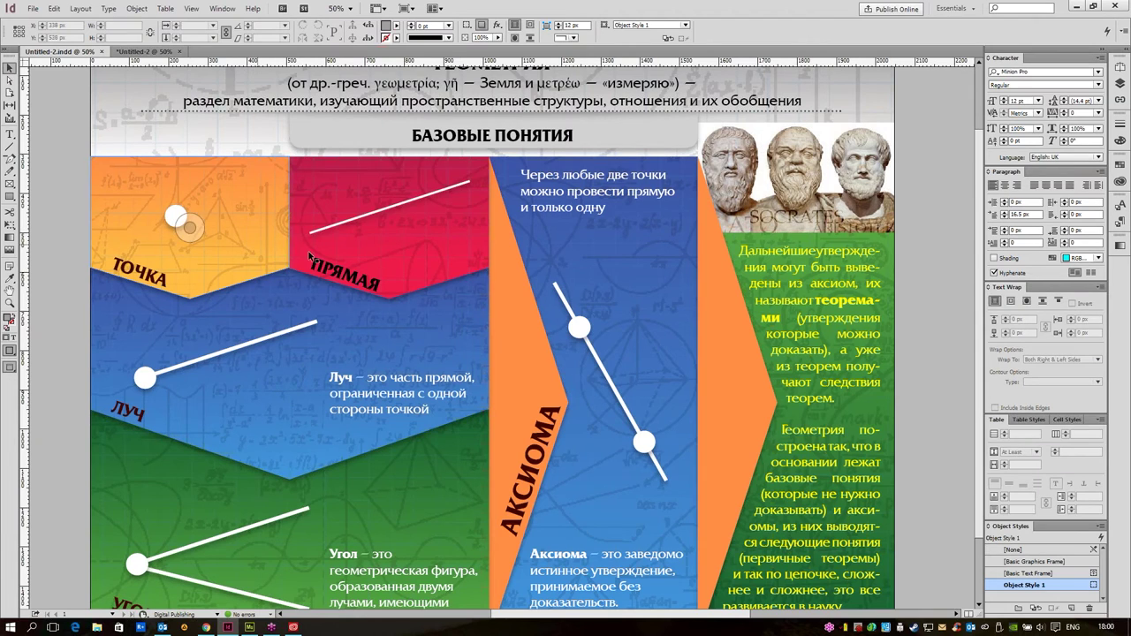
scroll(190, 293, down, 3)
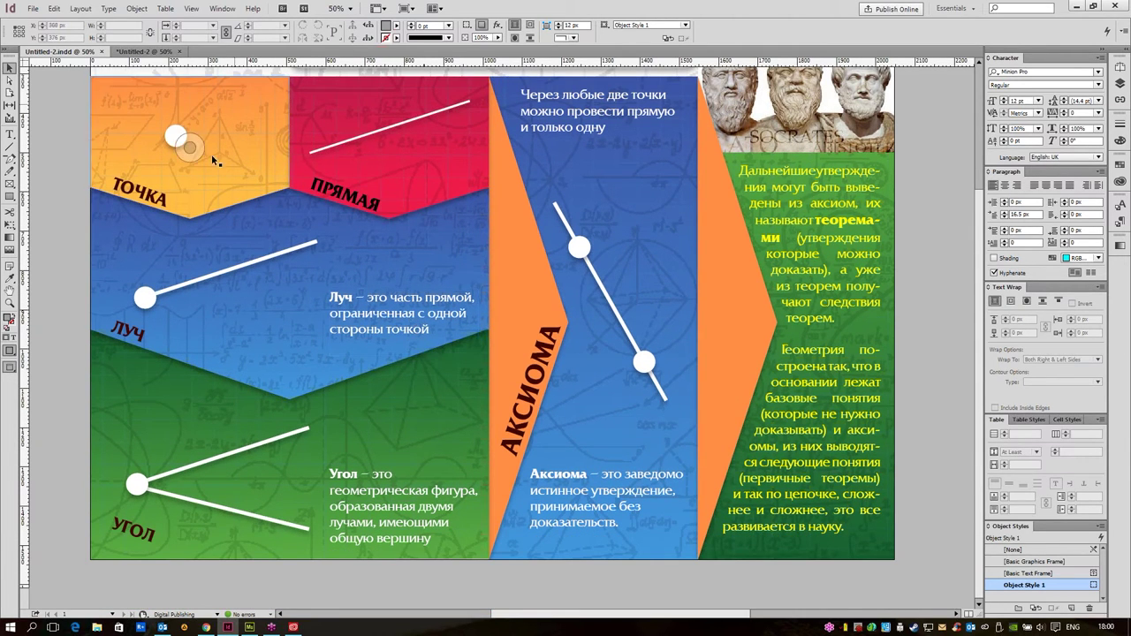
click(307, 314)
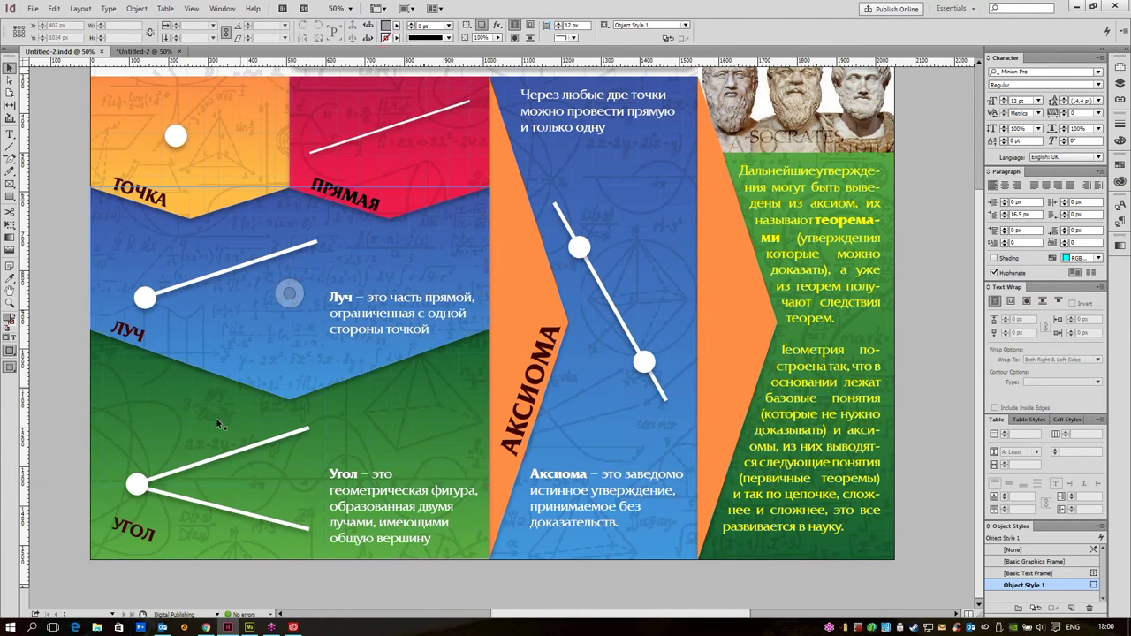
click(288, 445)
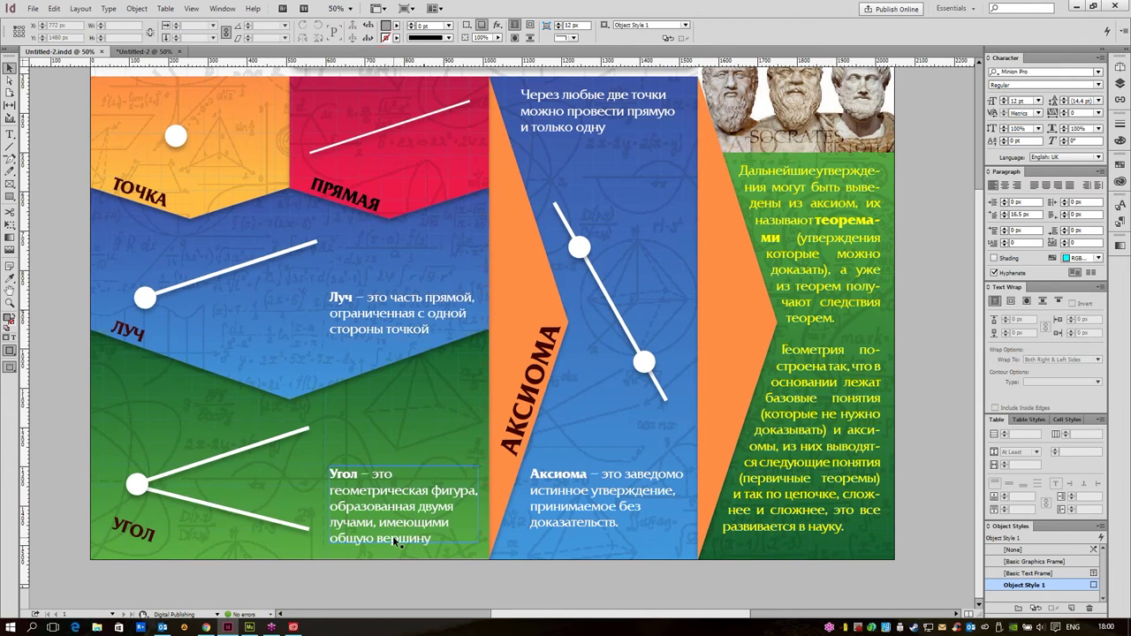
scroll(387, 496, up, 2)
scroll(387, 493, down, 2)
scroll(387, 486, up, 1)
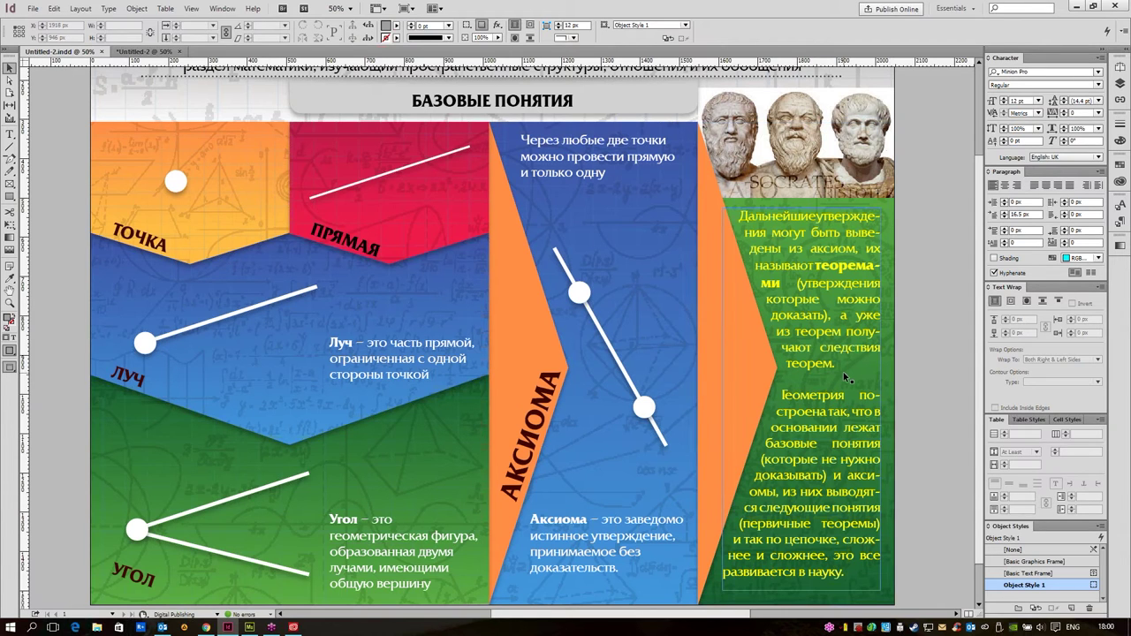
key(ctrl+0)
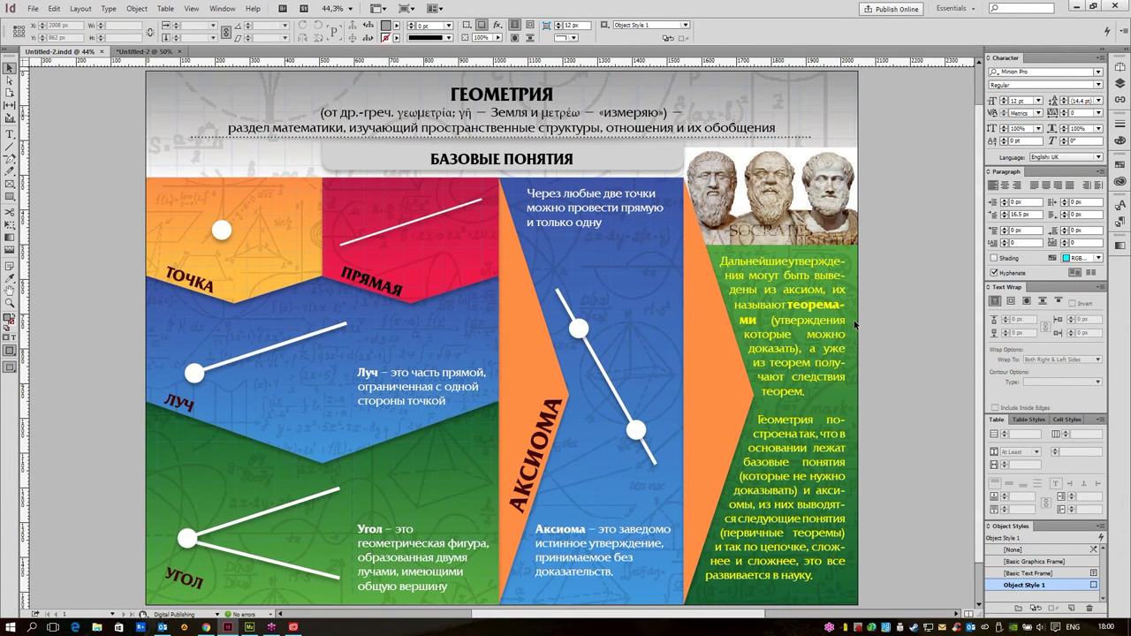
- Examine the geometry poster's title frame and its layout with frame edges shown, and switch to the unsaved Untitled-2 document with the banner shapes
click(826, 115)
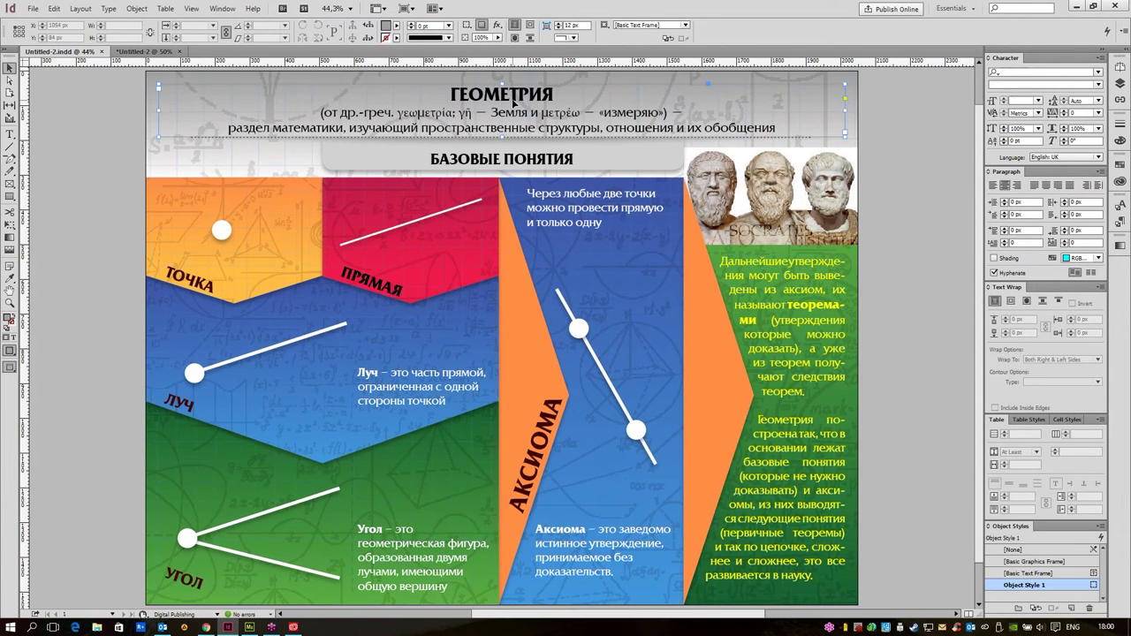
click(925, 175)
key(ctrl+a)
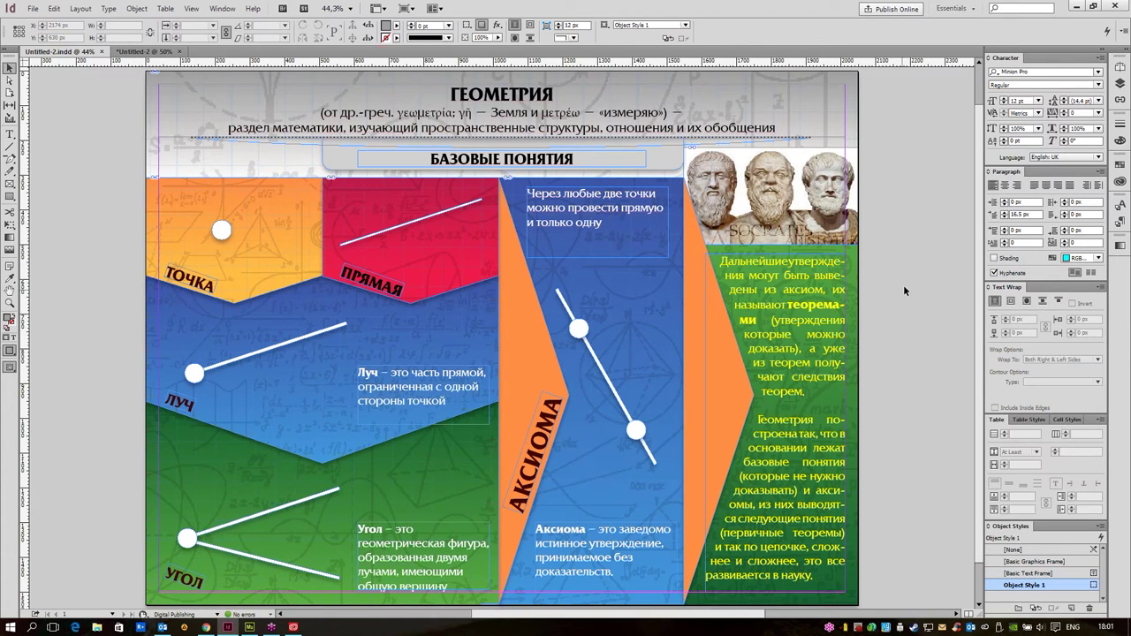
click(590, 391)
click(322, 370)
click(591, 391)
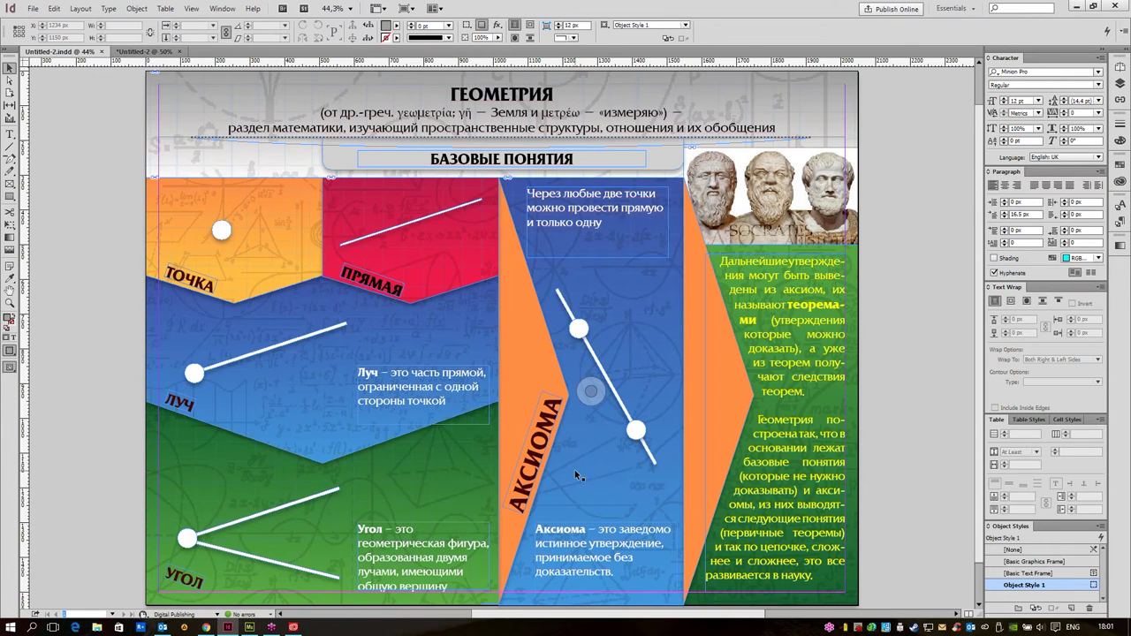
key(ctrl+Tab)
drag(652, 361, 727, 361)
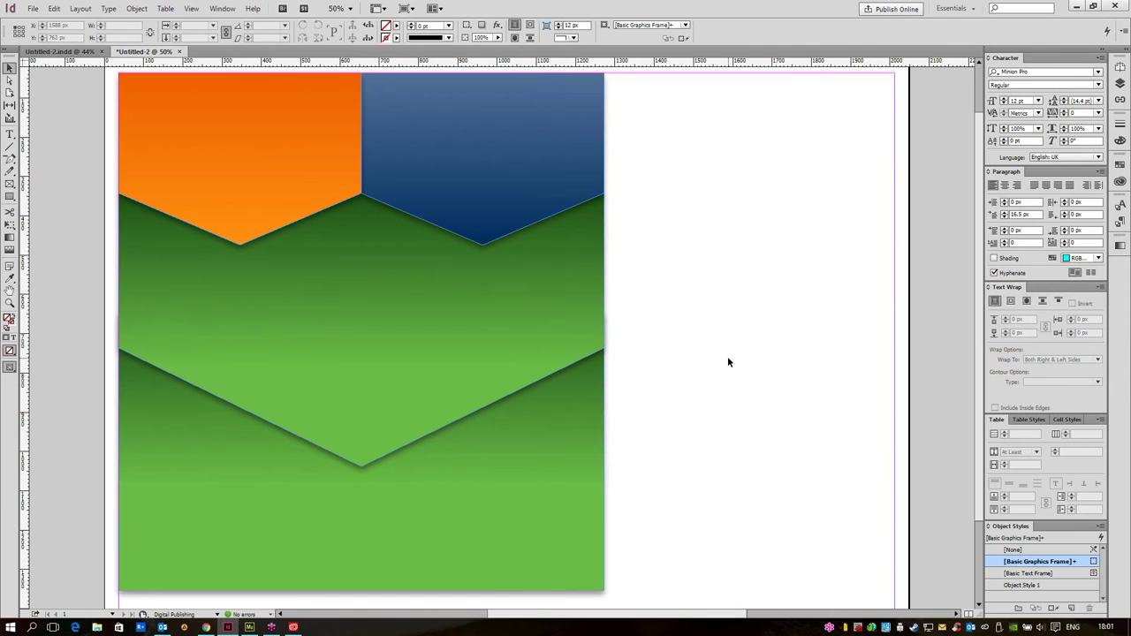
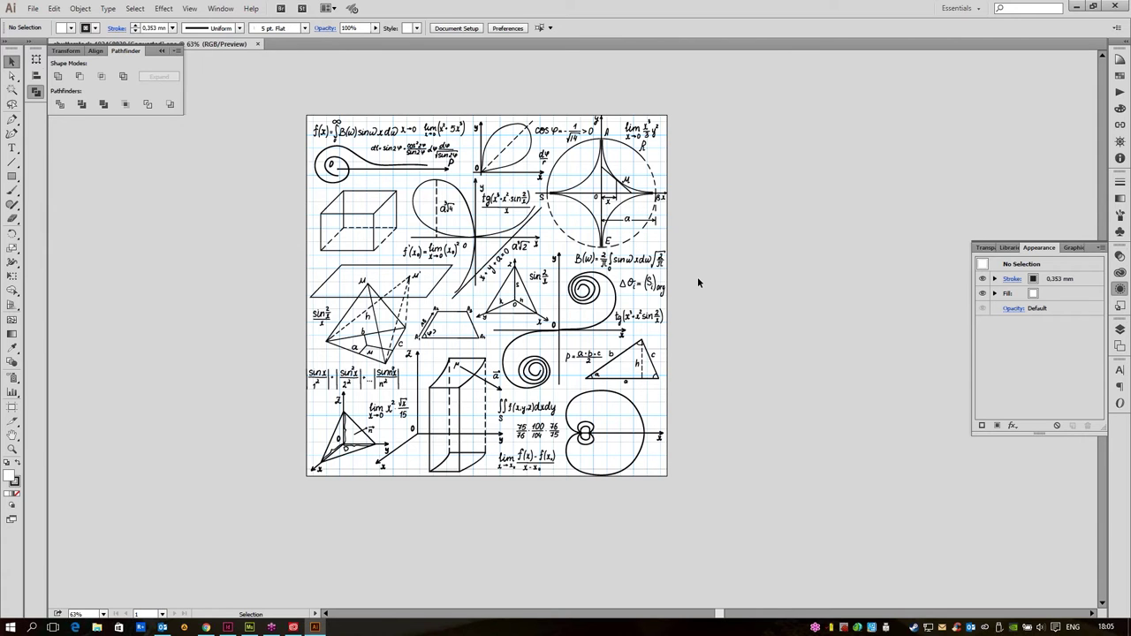
- Examine the triangle and formulas in the Illustrator drawing up close, briefly selecting the black artwork group
key(ctrl+plus)
key(ctrl+plus)
key(ctrl+plus)
key(ctrl+plus)
key(ctrl+plus)
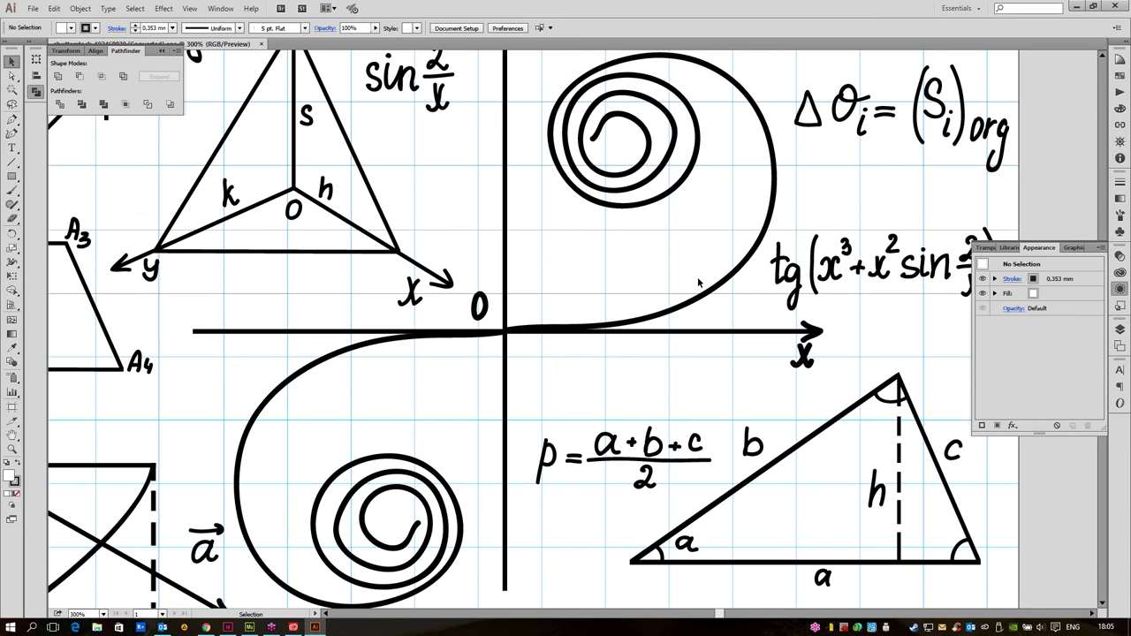
drag(660, 286, 548, 89)
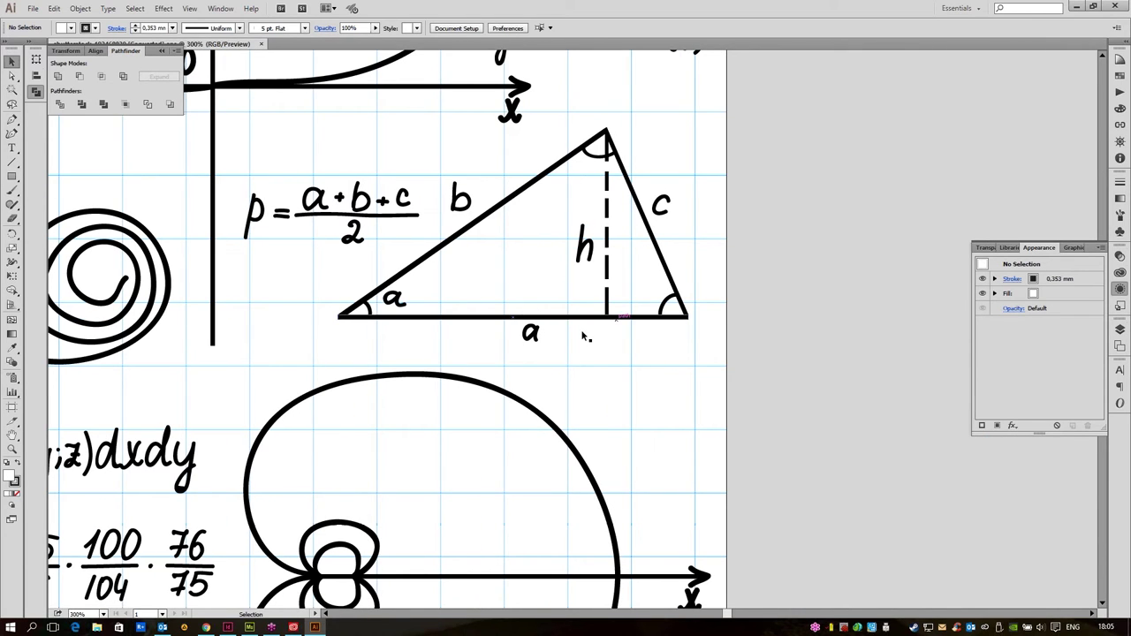
click(671, 315)
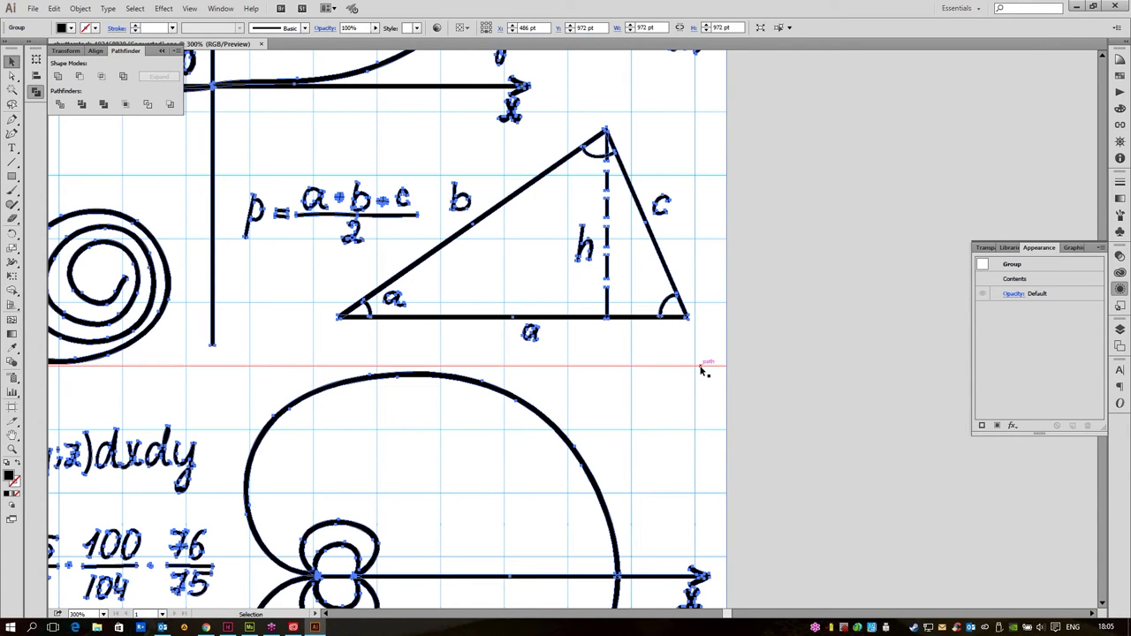
click(815, 331)
key(a)
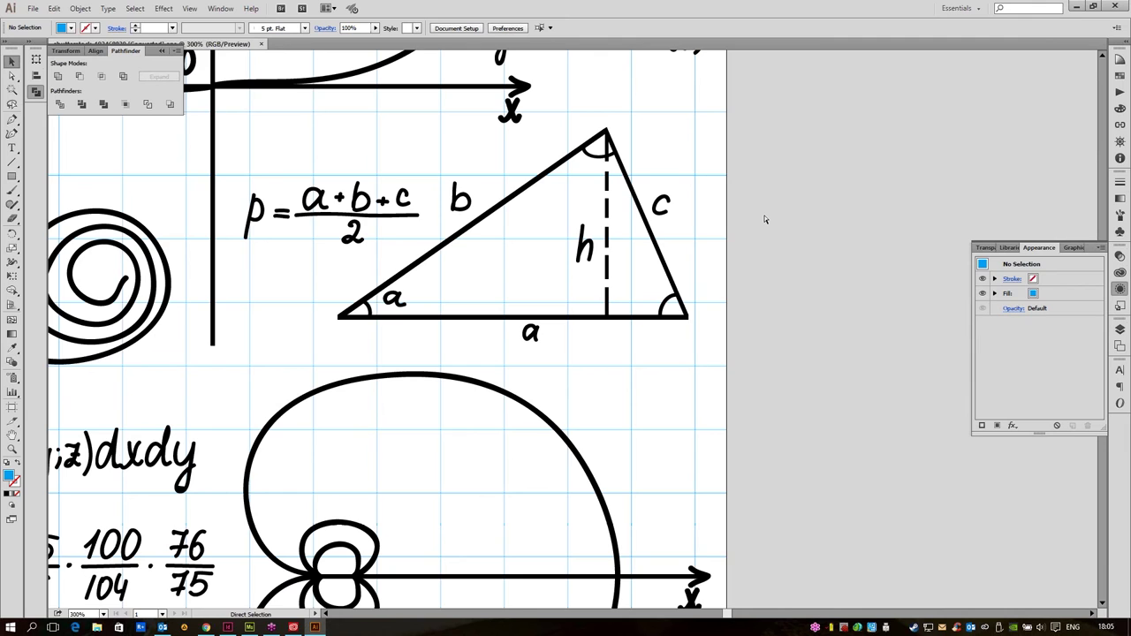
- Inspect the formula drawing's paths in Outline view and restore the Preview view
key(ctrl+minus)
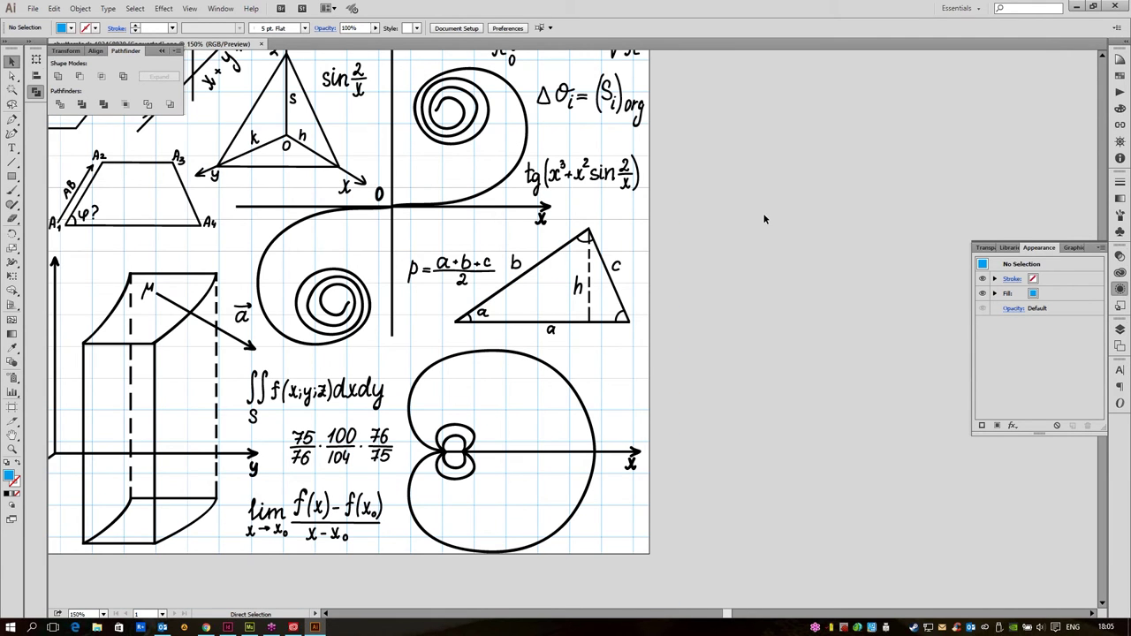
key(ctrl+y)
key(v)
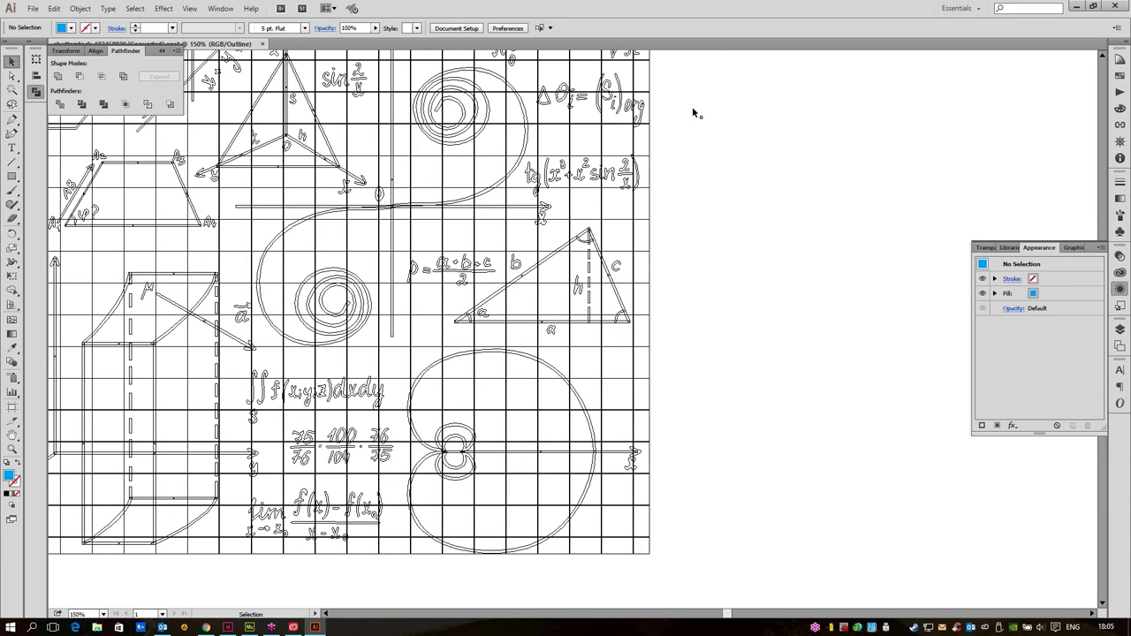
scroll(692, 106, up, 5)
scroll(463, 276, left, 4)
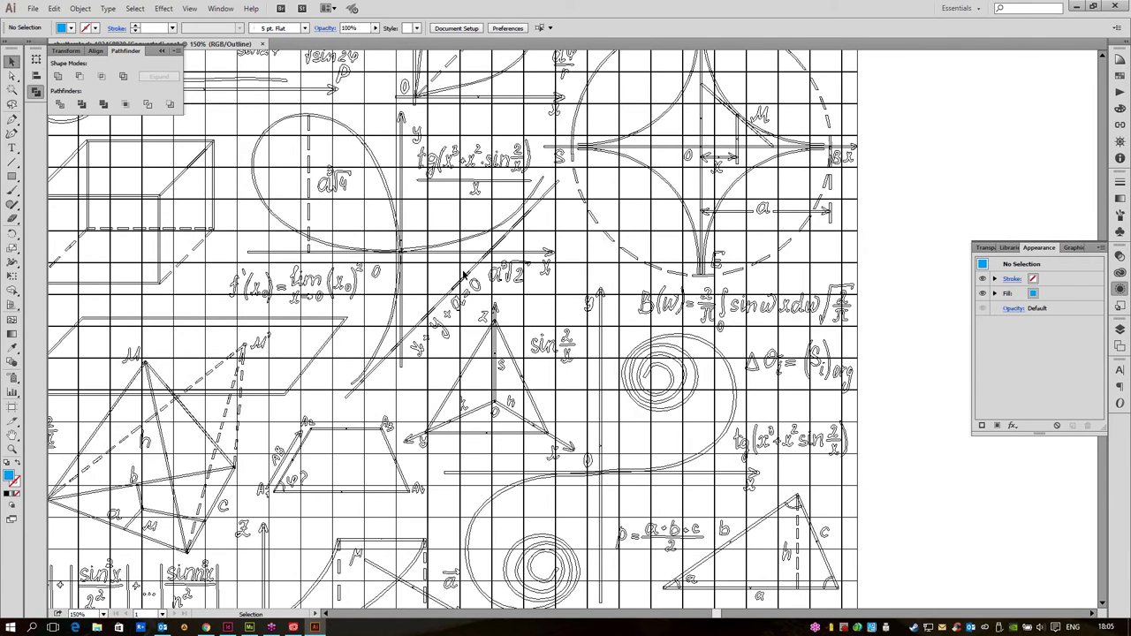
key(ctrl+y)
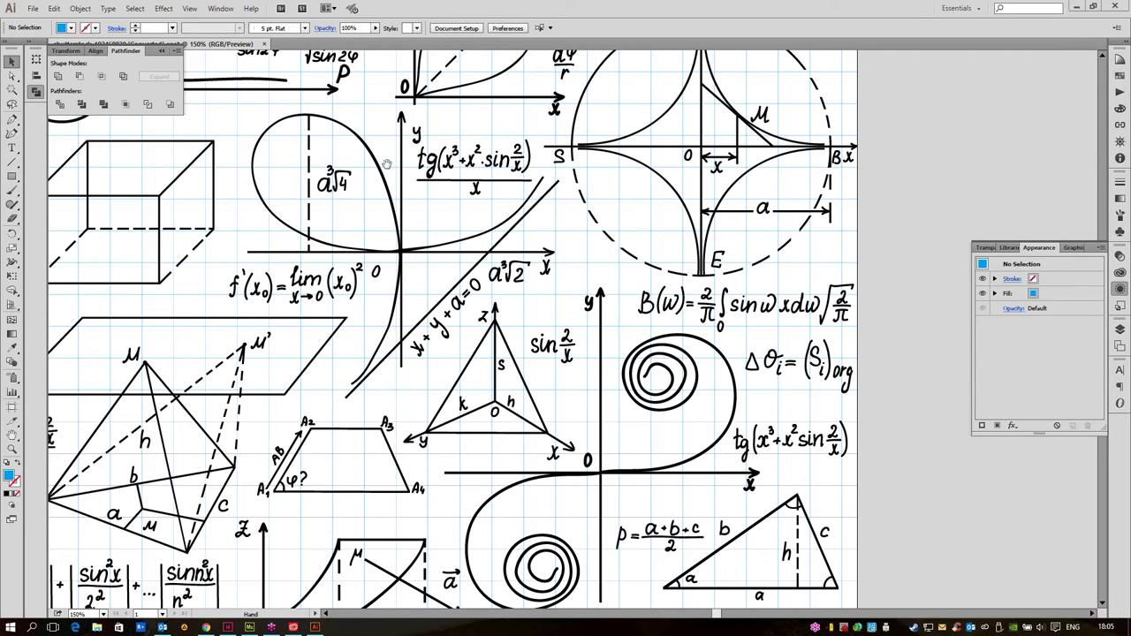
- Delete the blue grid group from behind the formula drawing
drag(459, 218, 528, 201)
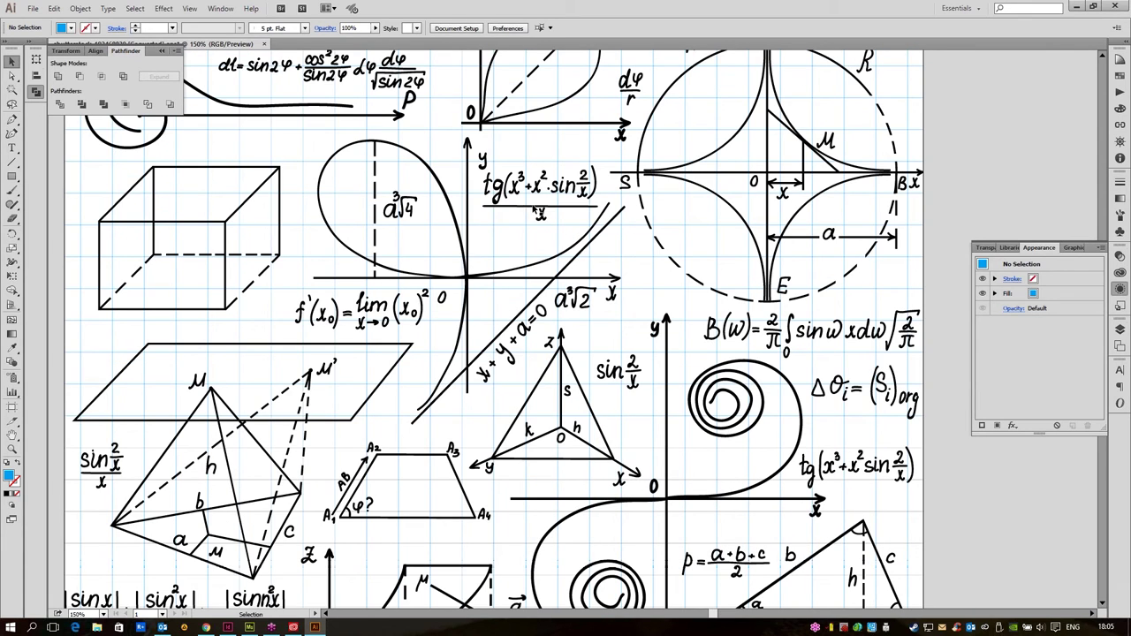
click(621, 263)
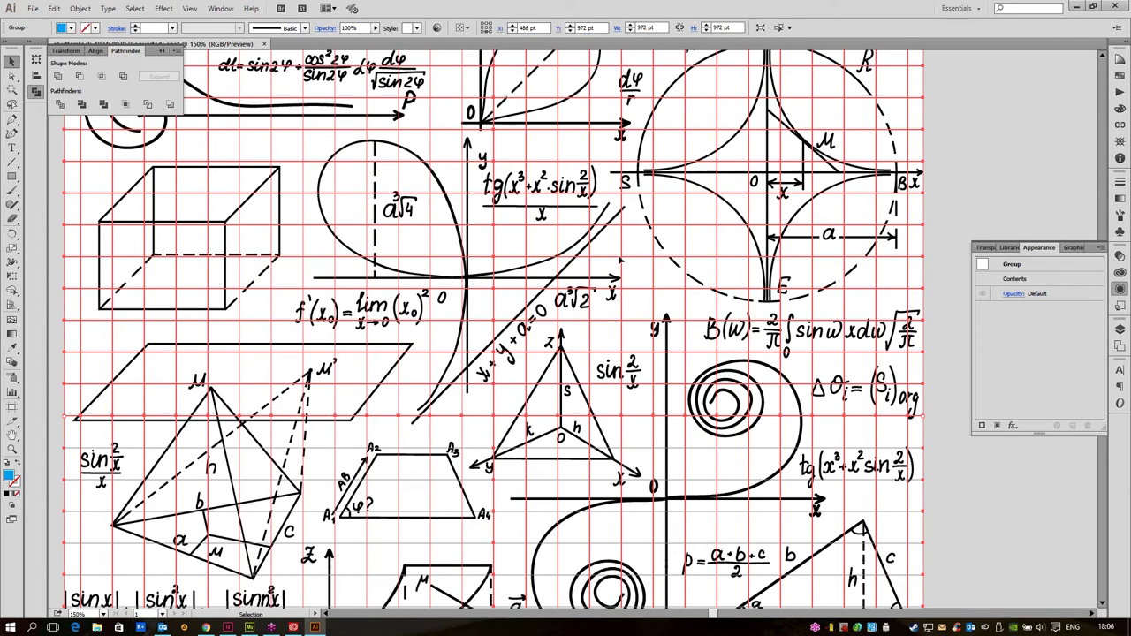
key(Delete)
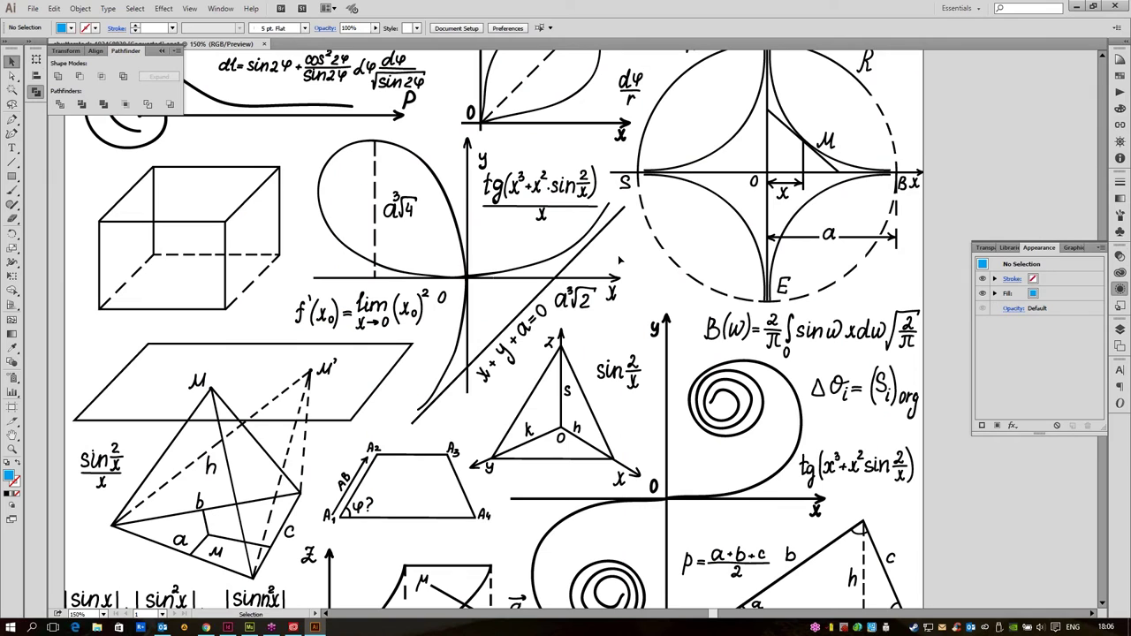
- Save the drawing as a new Adobe Illustrator file named shutterstock_192468839_1.ai with the default Illustrator CC options
key(ctrl+shift+s)
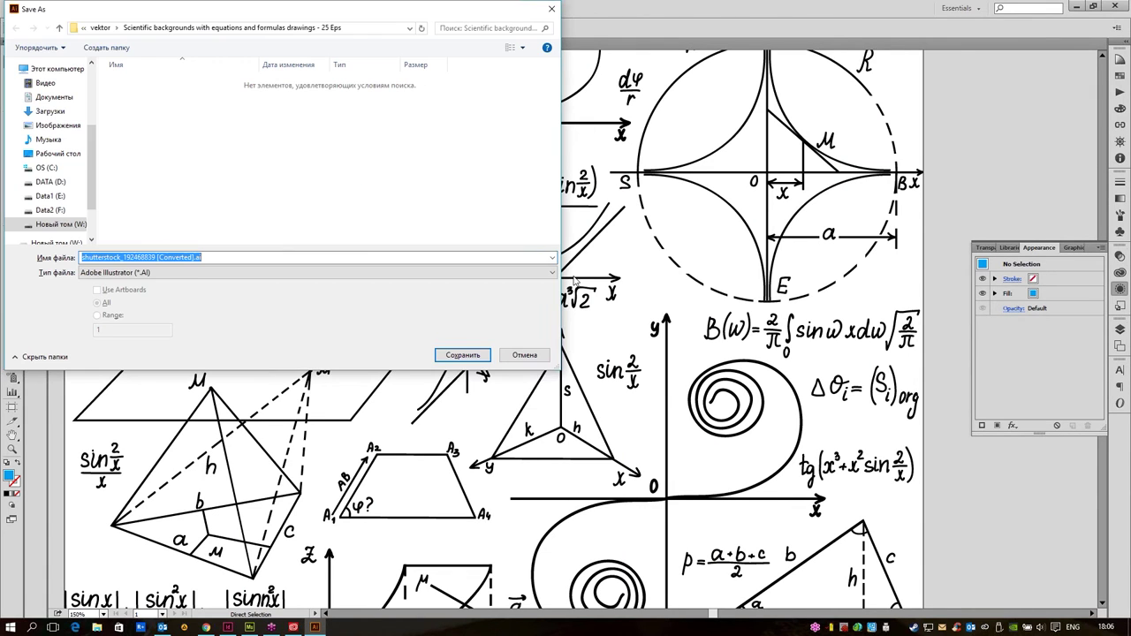
click(146, 275)
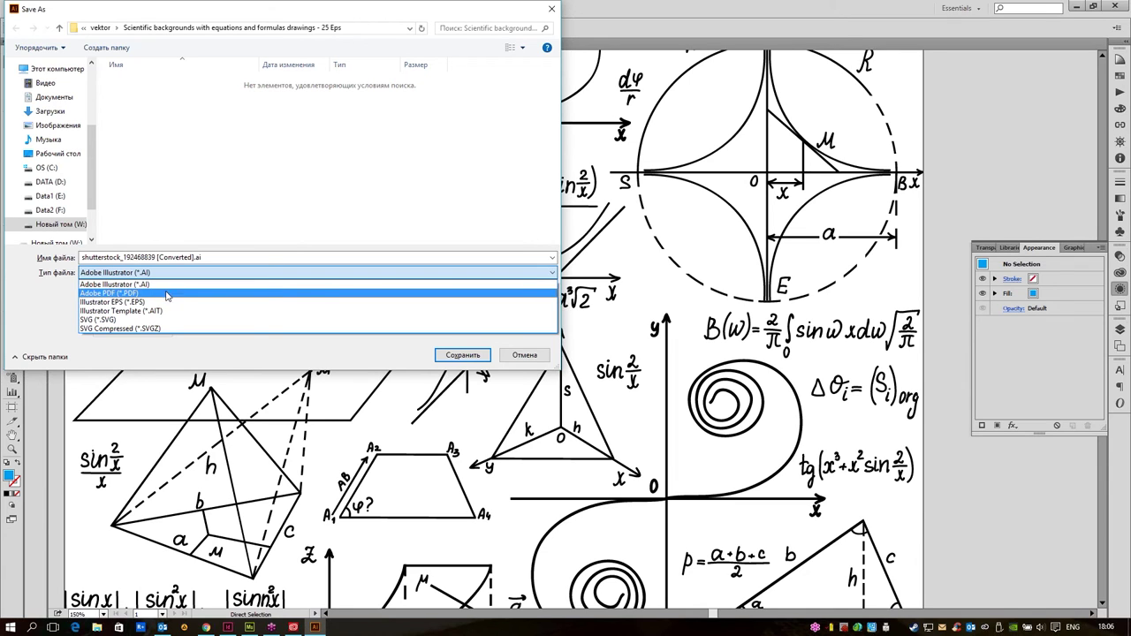
click(156, 257)
click(156, 257)
drag(156, 257, 195, 257)
key(BackSpace)
text(_1)
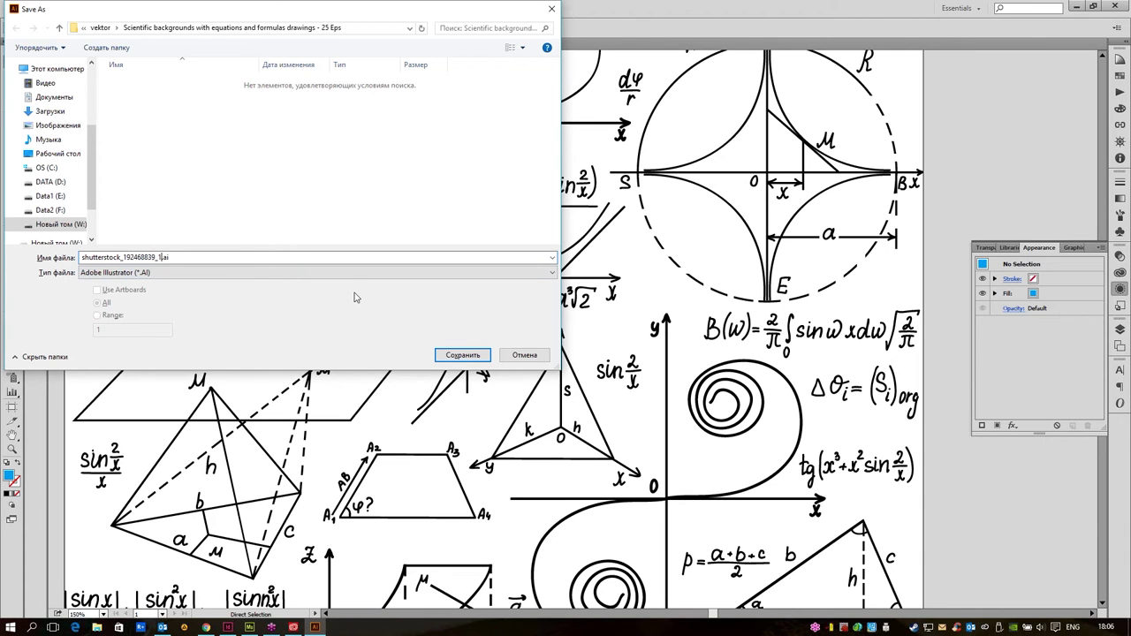
click(462, 354)
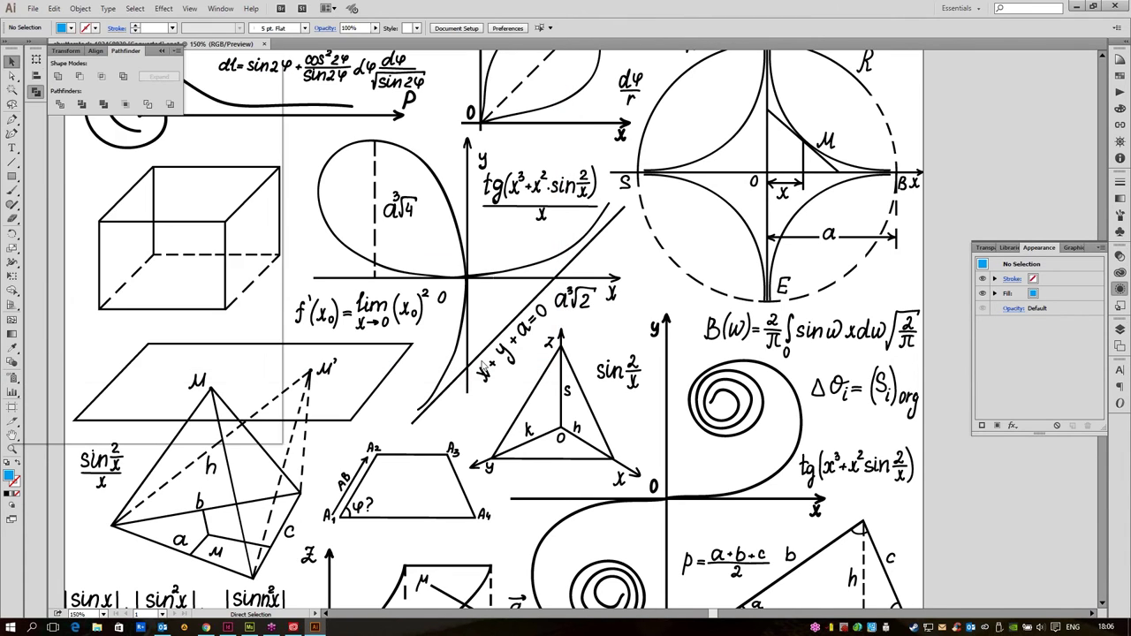
click(198, 413)
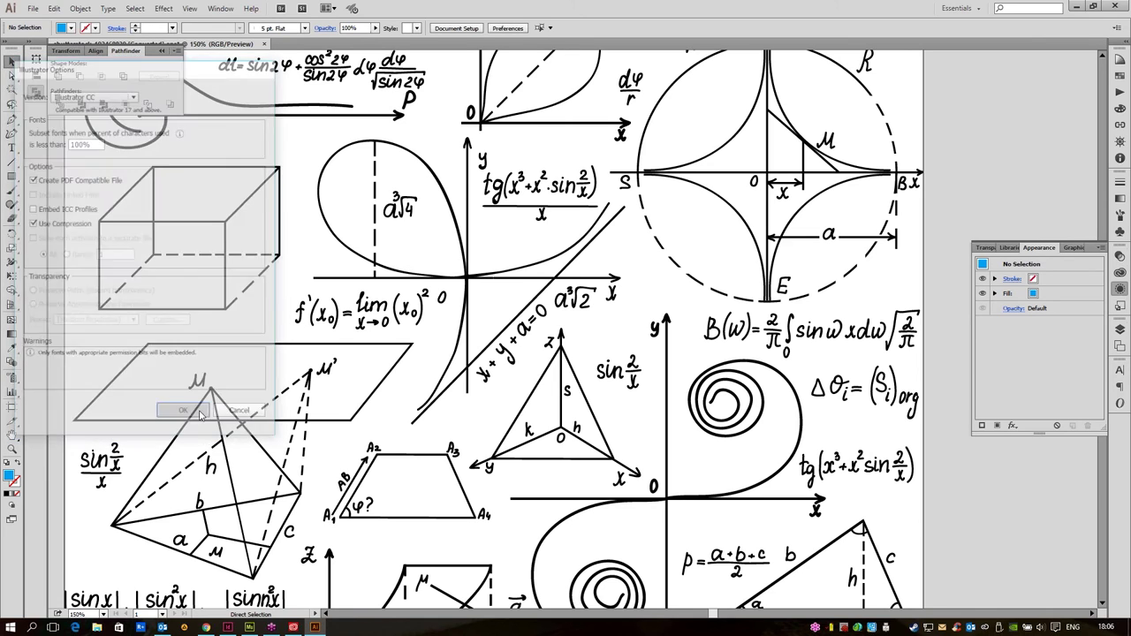
- Close the drawing in Illustrator and switch back to the geometry poster in InDesign, at its lower panels
key(ctrl+w)
key(alt+Tab)
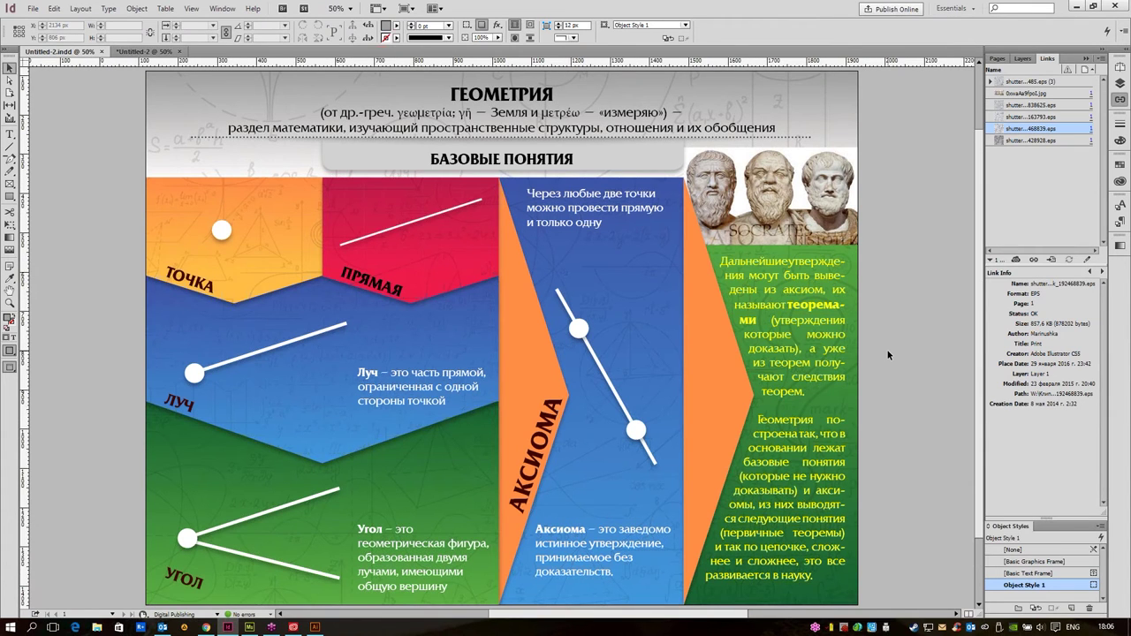
key(ctrl+=)
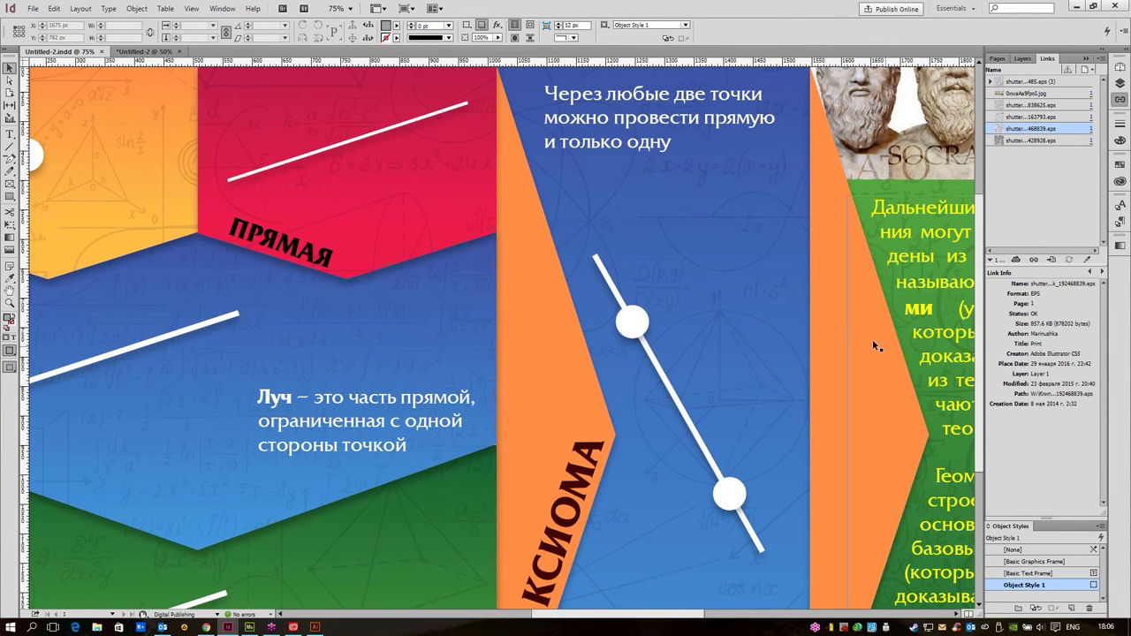
scroll(711, 406, down, 5)
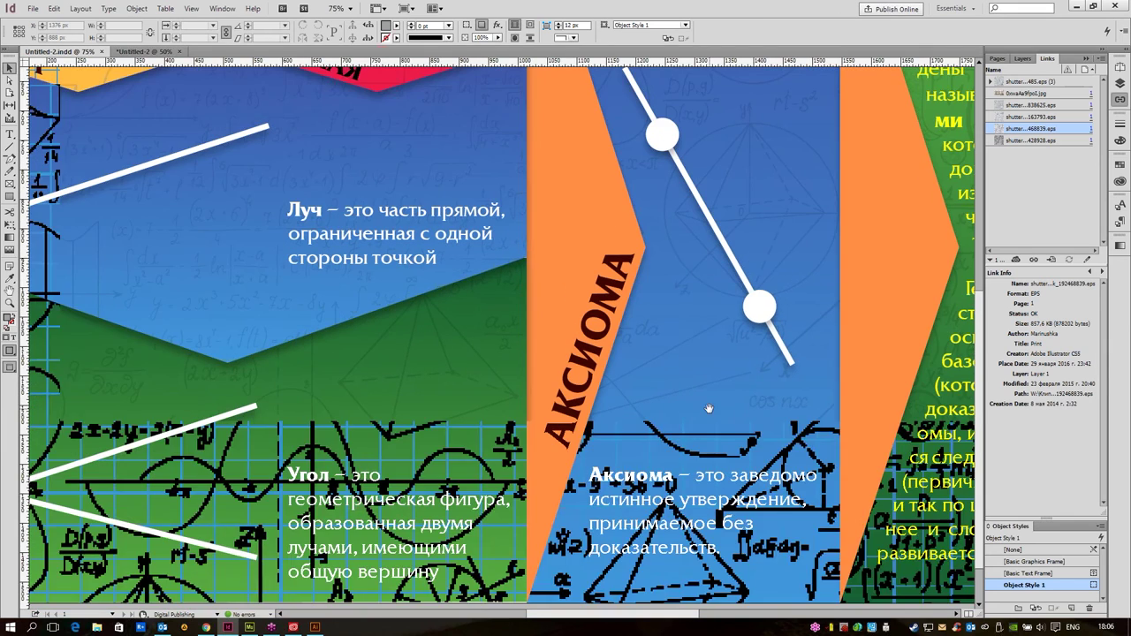
scroll(707, 291, left, 2)
scroll(564, 330, left, 2)
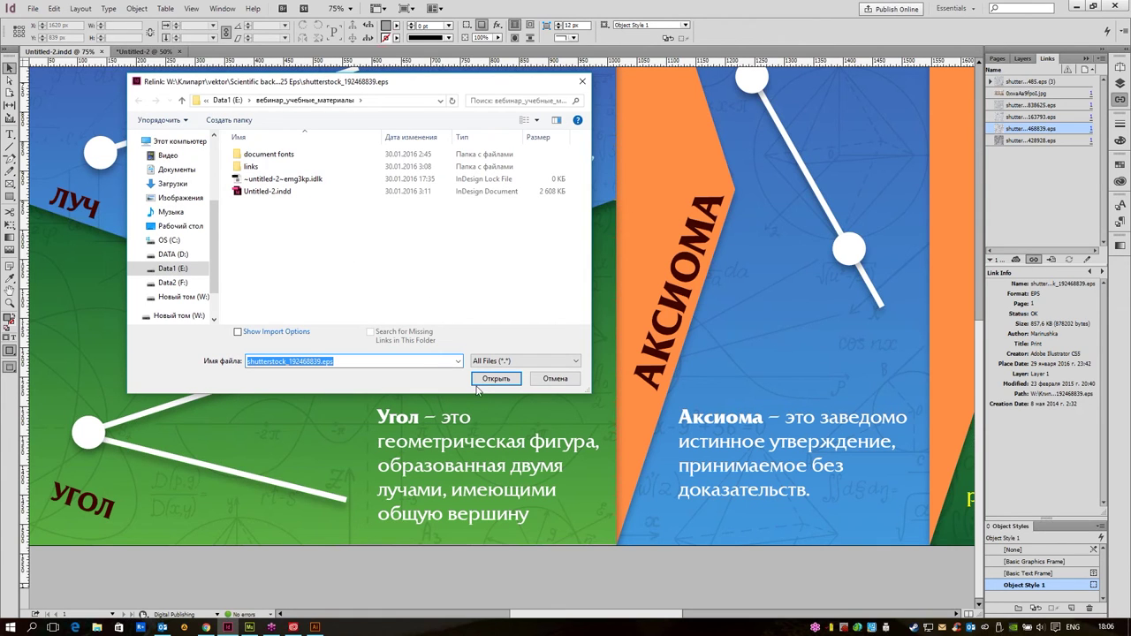
- Cancel relinking and reveal the linked shutterstock_192468839.eps in its source folder in Bridge
click(560, 379)
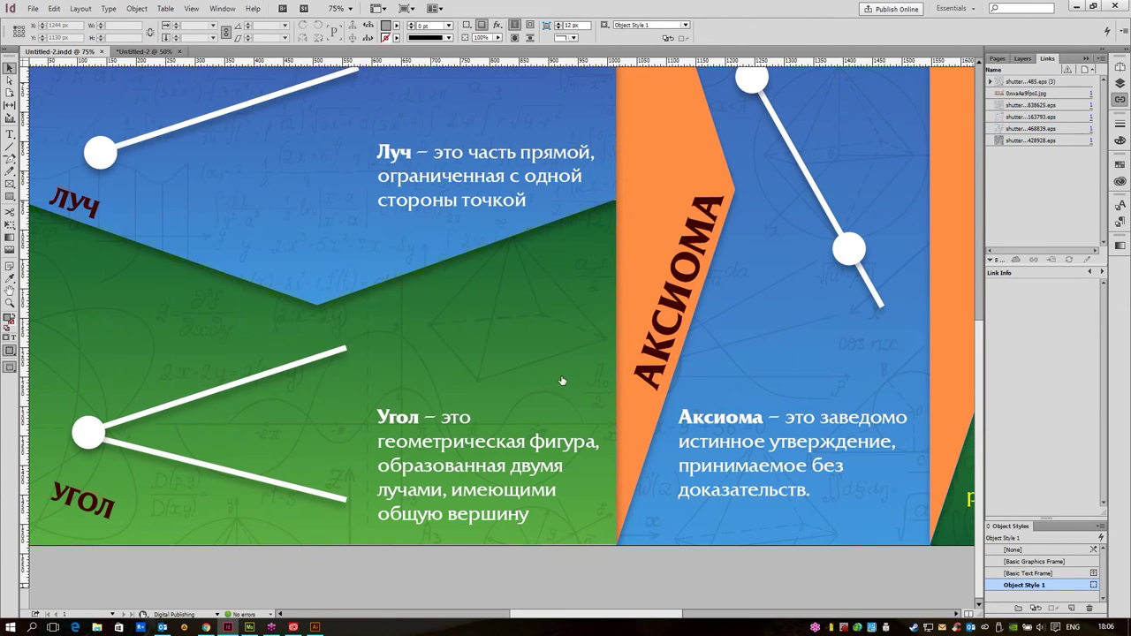
click(1098, 59)
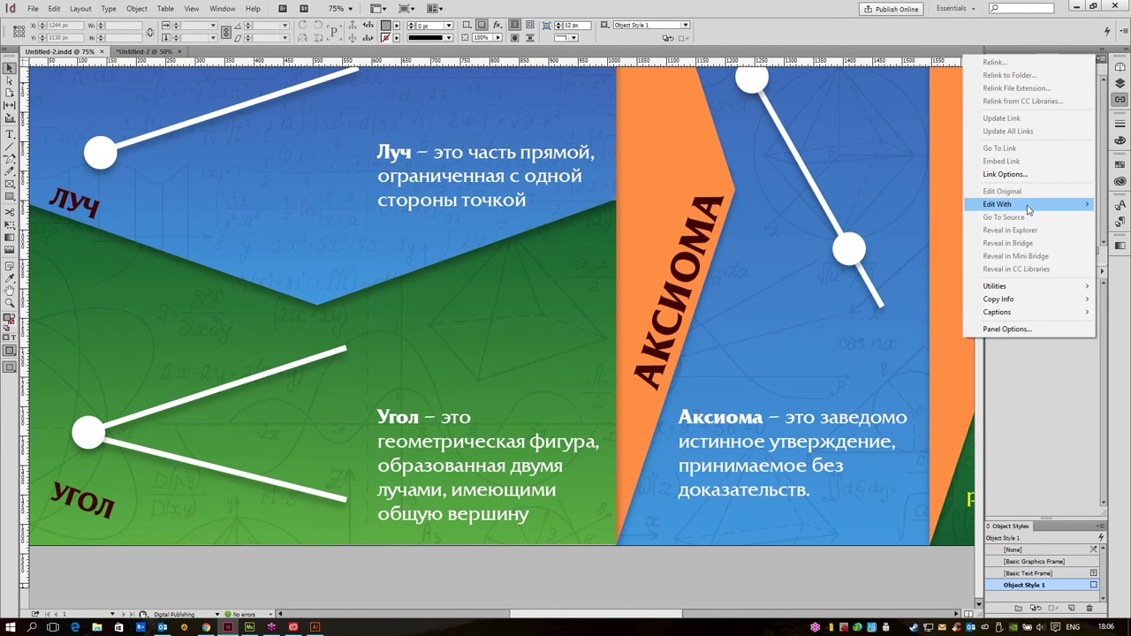
click(1059, 434)
click(1007, 133)
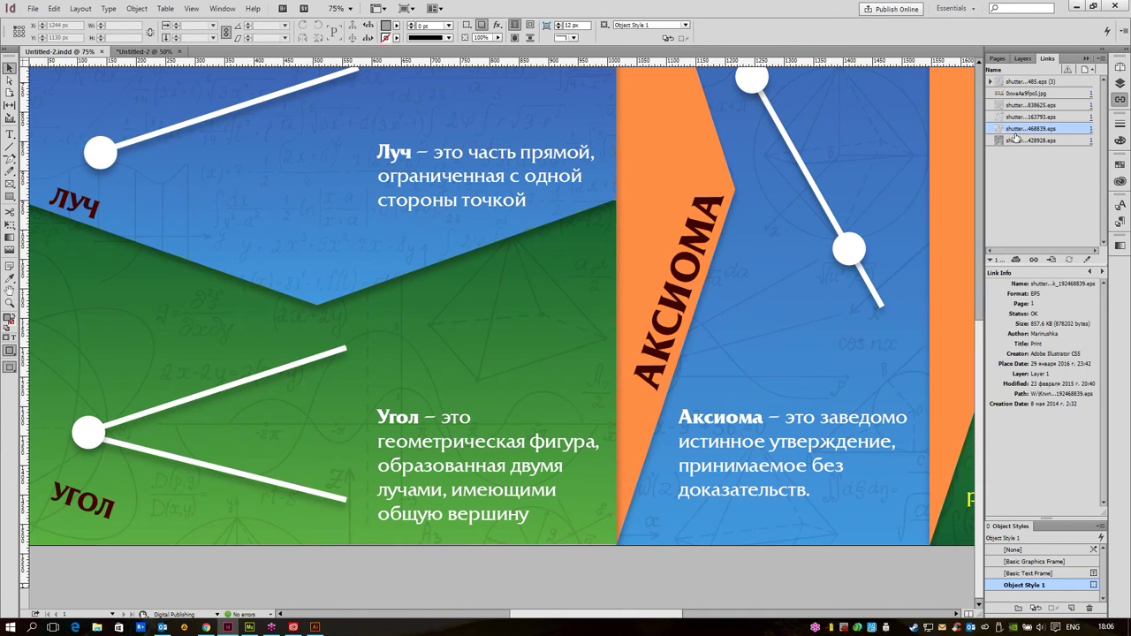
click(1100, 59)
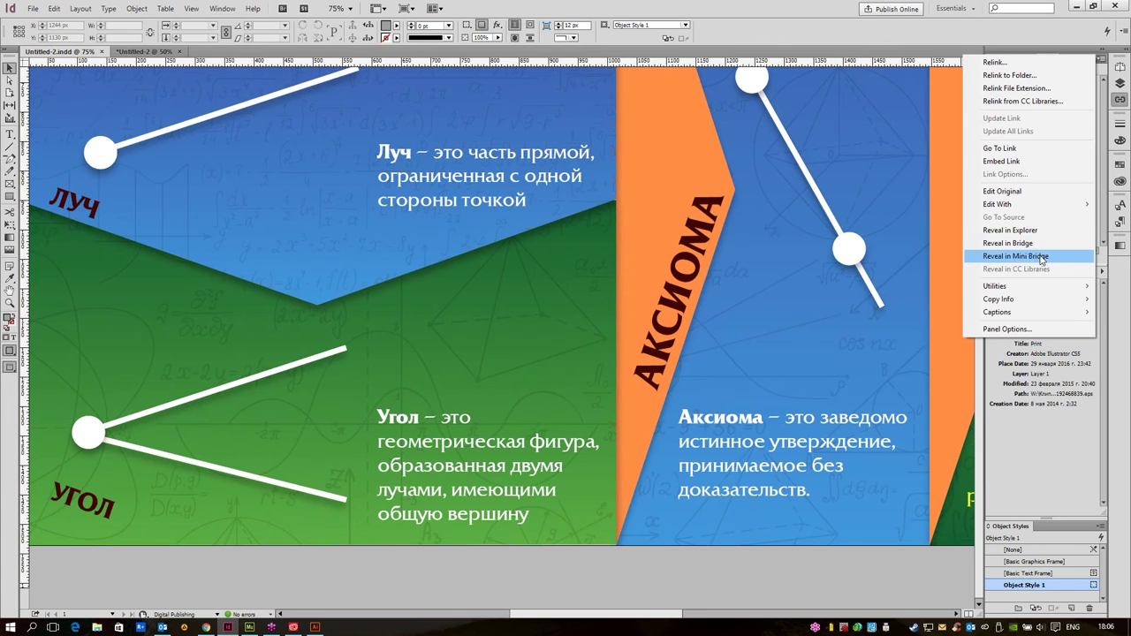
click(970, 255)
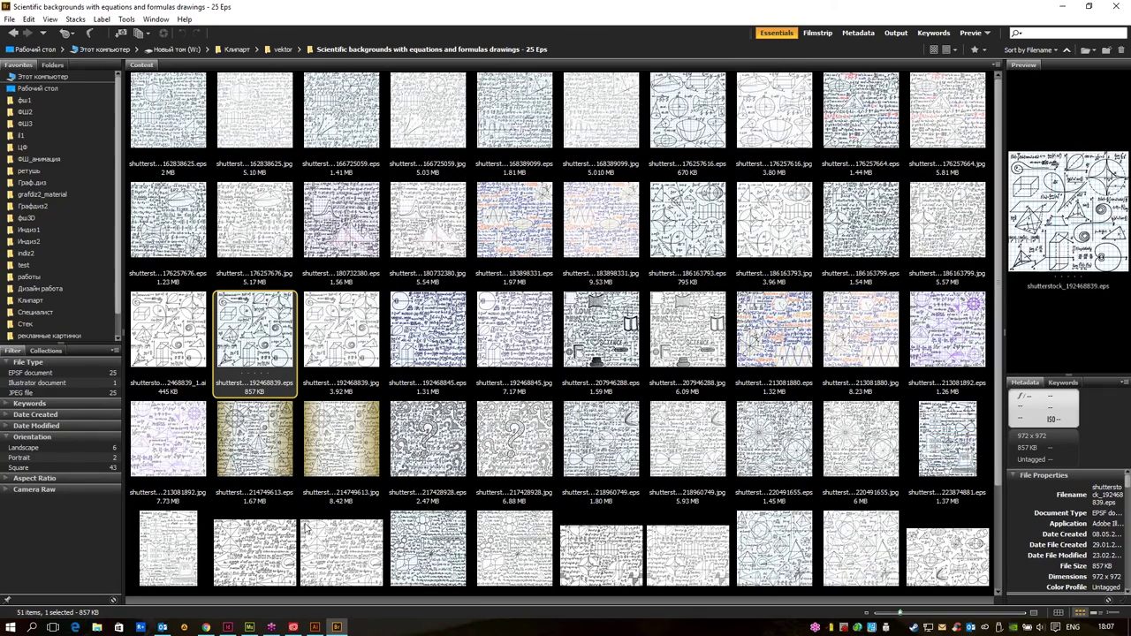
- Filter the folder to show only Illustrator documents and select shutterstock_192468839_1.ai
click(23, 392)
click(23, 392)
click(40, 383)
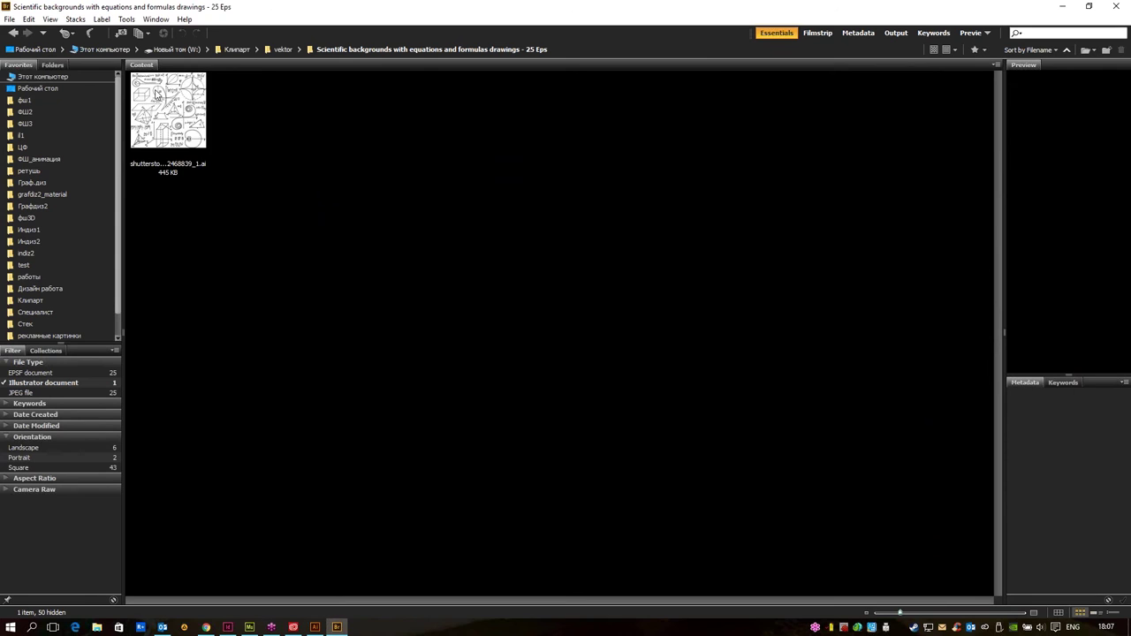
click(172, 115)
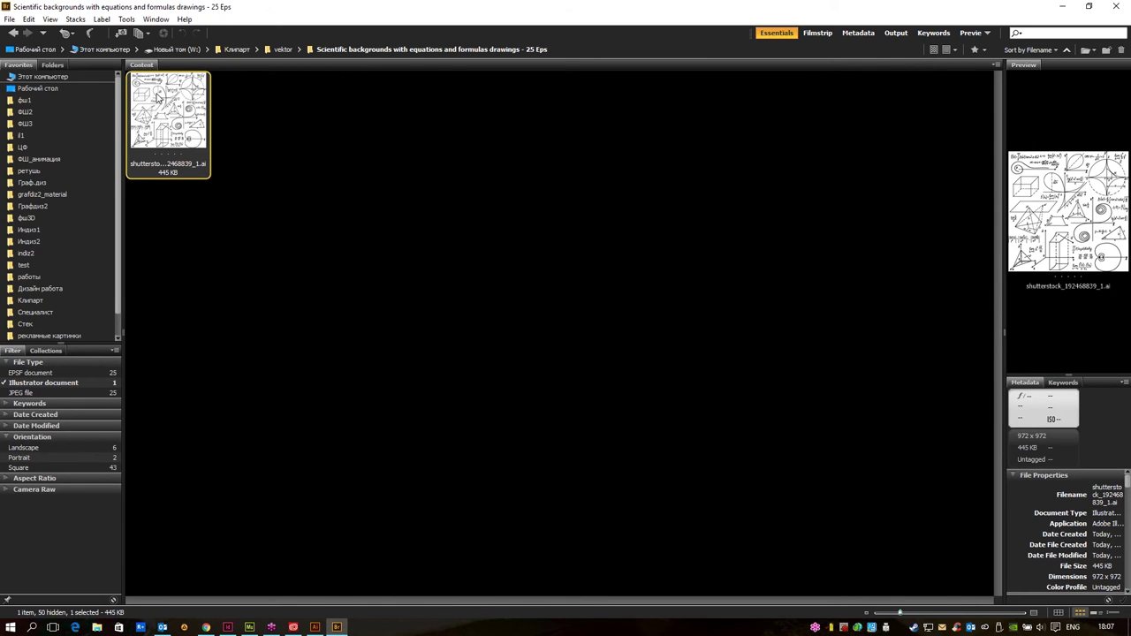
- Copy the folder's path from Bridge and switch back to the geometry poster in InDesign
key(alt+Tab)
key(alt+Tab)
click(596, 50)
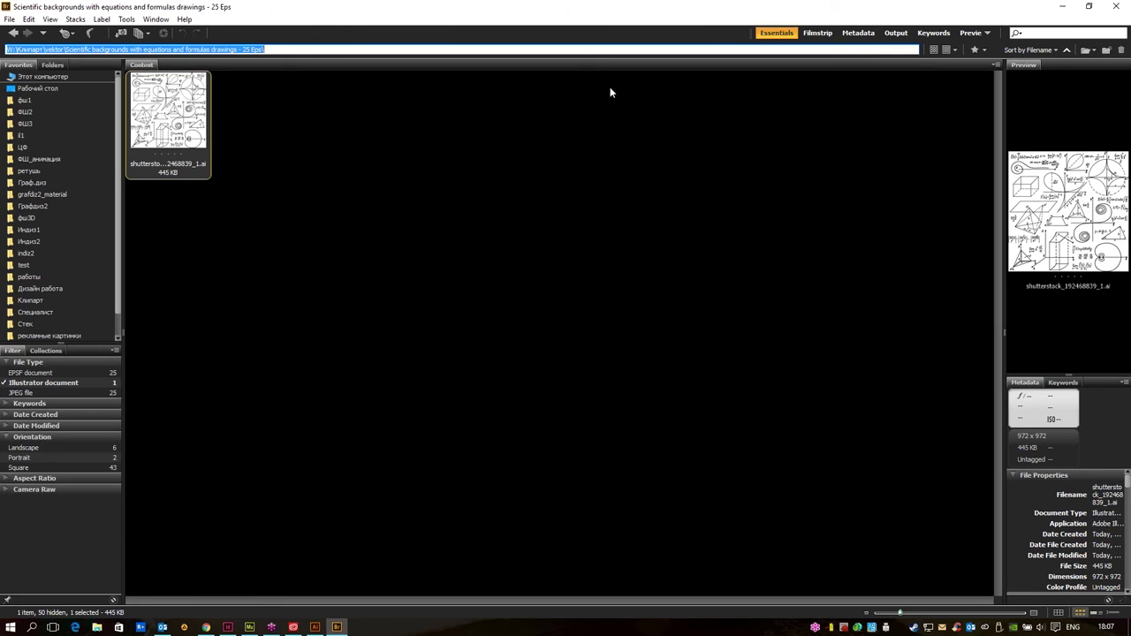
key(alt+Tab)
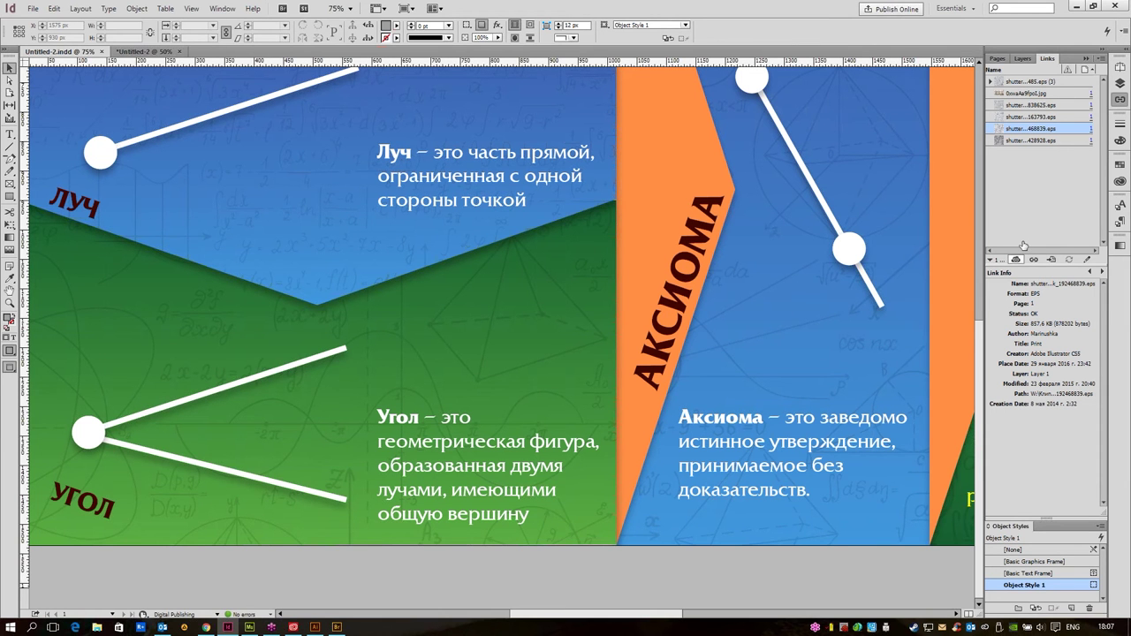
- Relink shutterstock_192468839.eps to shutterstock_192468839_1.ai, using the copied path to reach its folder
click(1034, 258)
click(395, 104)
key(ctrl+v)
key(Return)
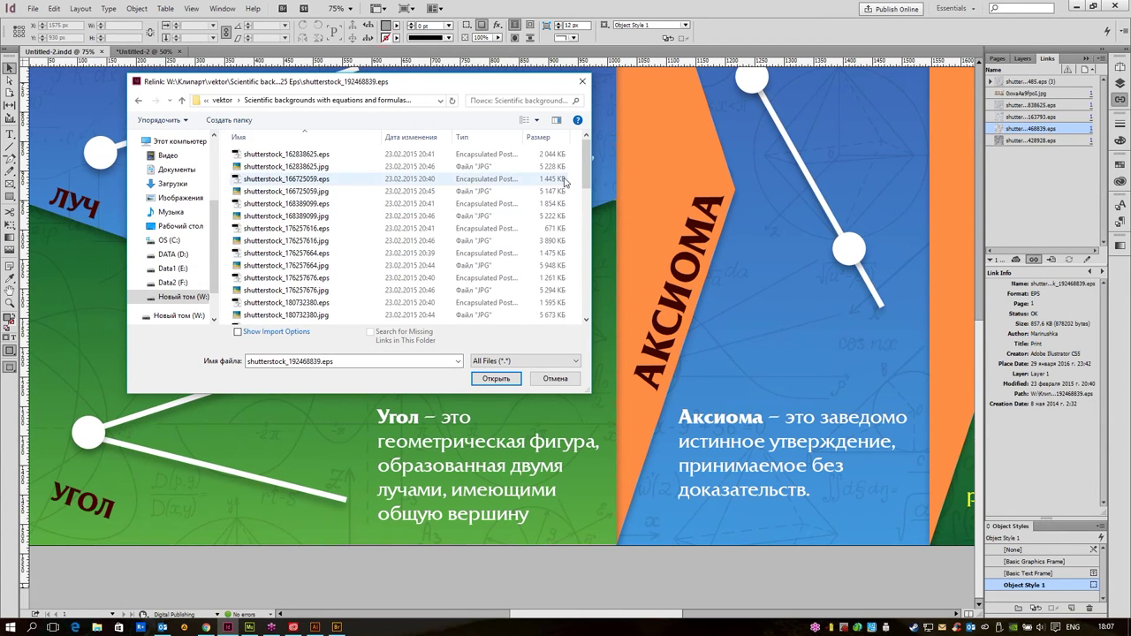
drag(587, 161, 589, 193)
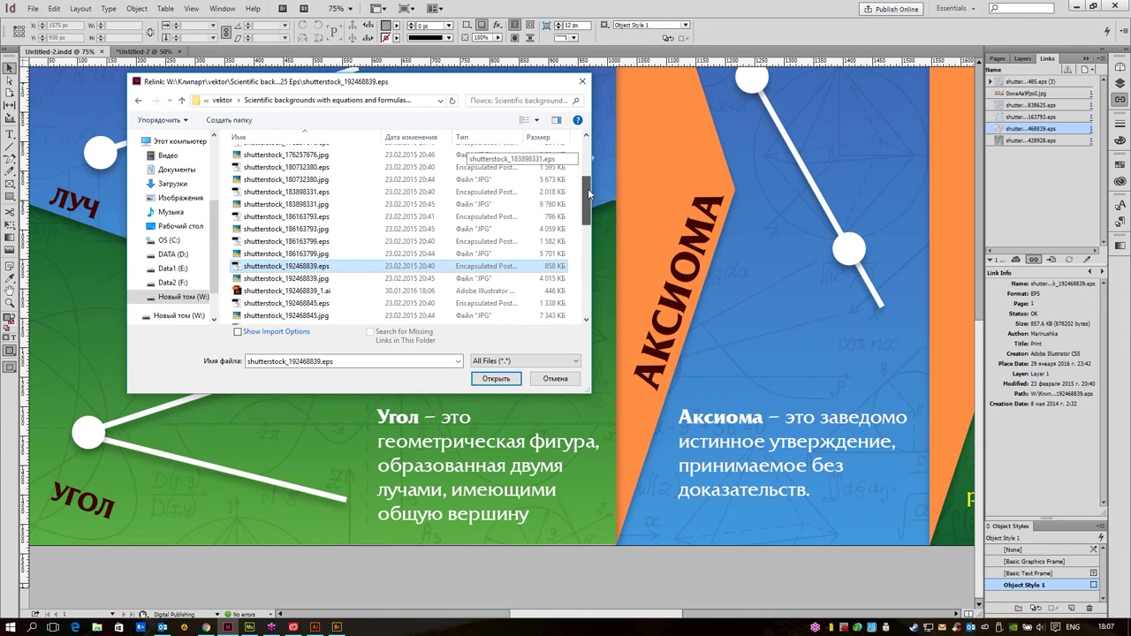
click(369, 290)
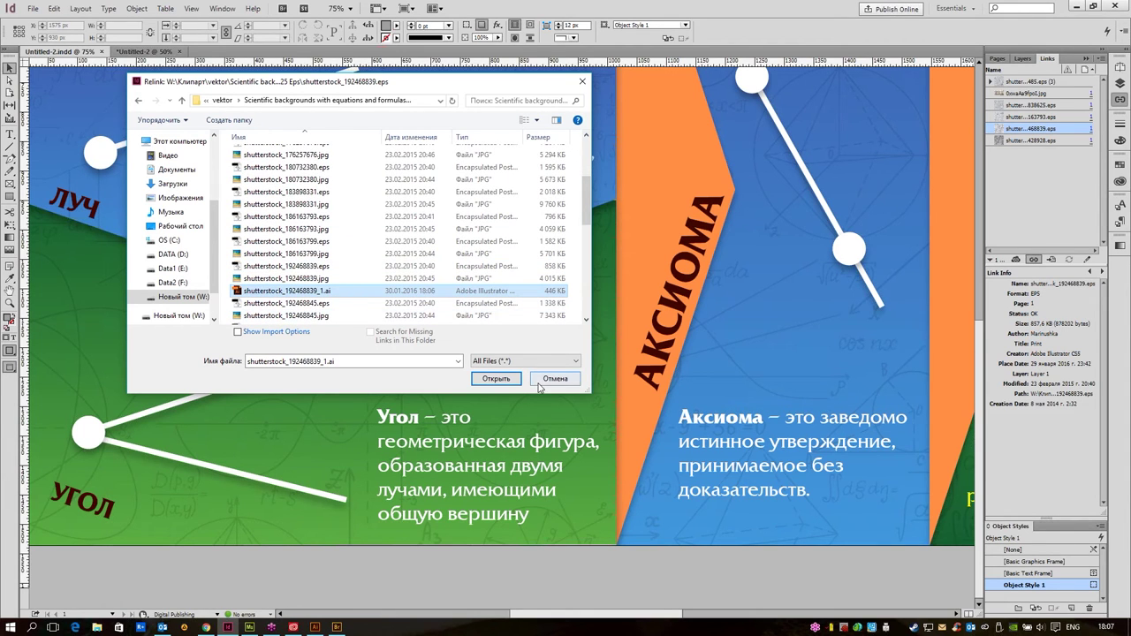
click(494, 381)
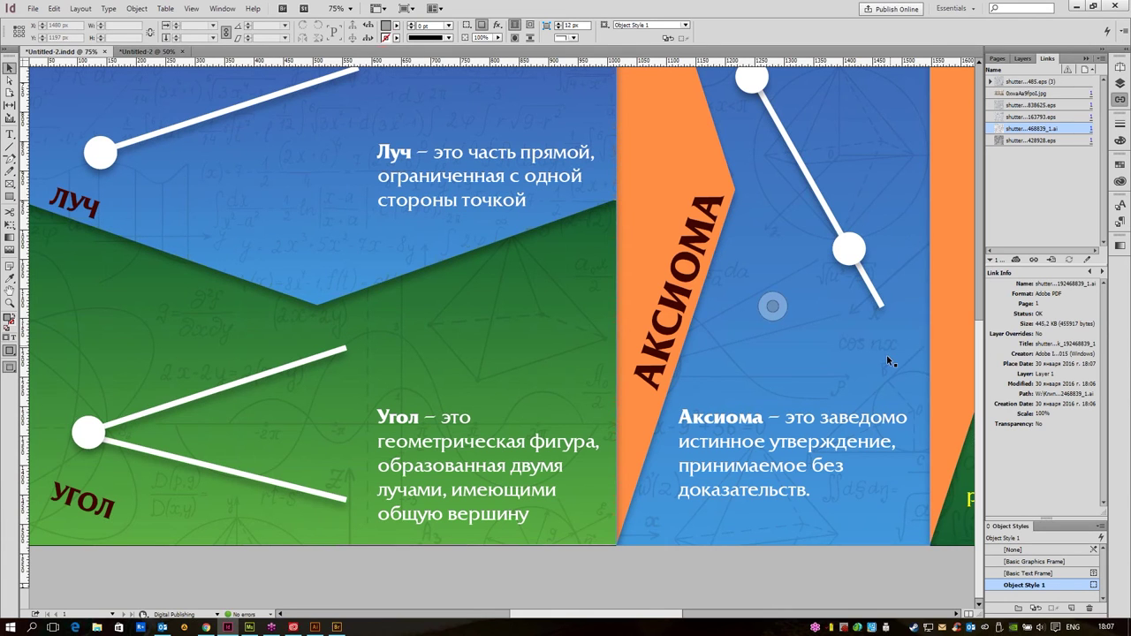
- Examine the poster's colored panels and heading to check the formula background after relinking
drag(866, 305, 735, 413)
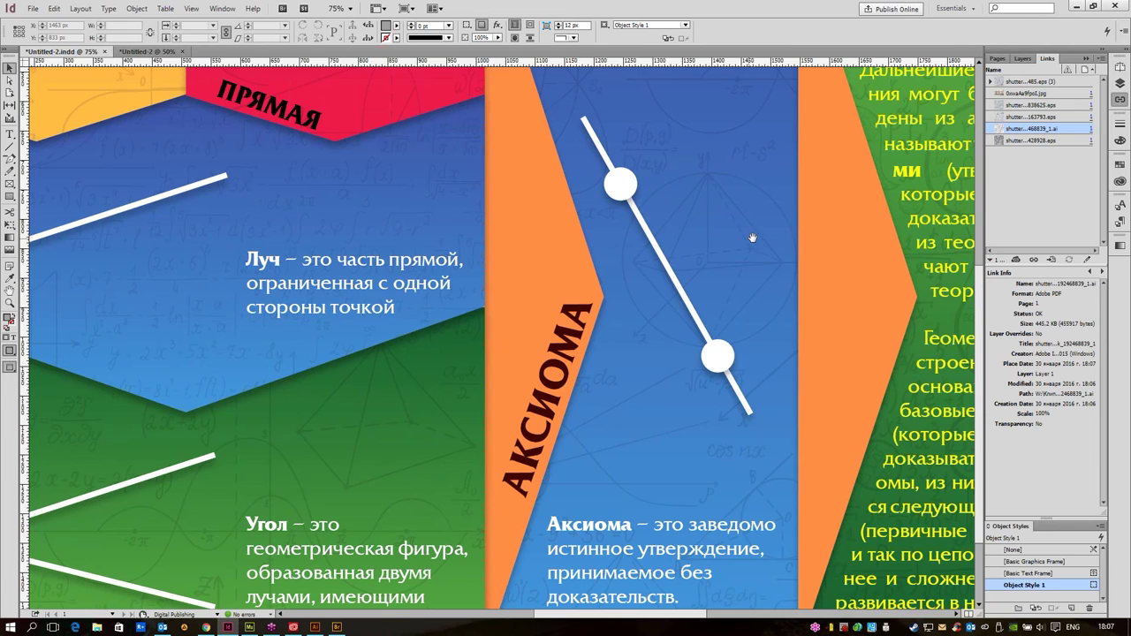
scroll(750, 240, up, 3)
scroll(750, 240, left, 1)
scroll(720, 406, up, 2)
scroll(720, 406, left, 3)
drag(720, 407, 723, 405)
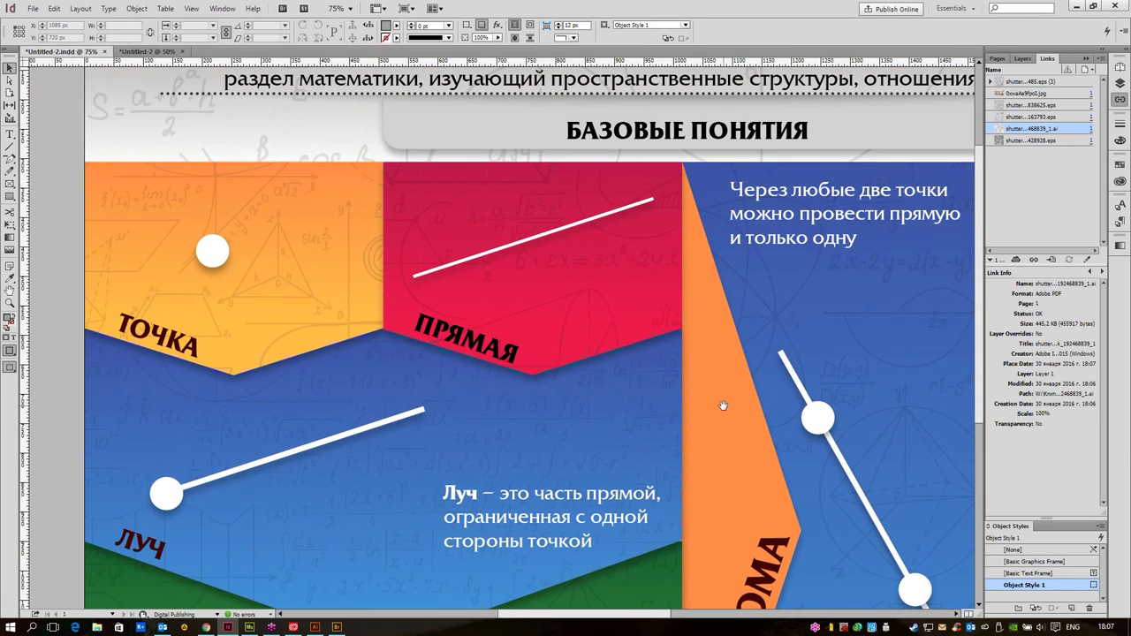
scroll(724, 403, down, 1)
scroll(724, 403, left, 2)
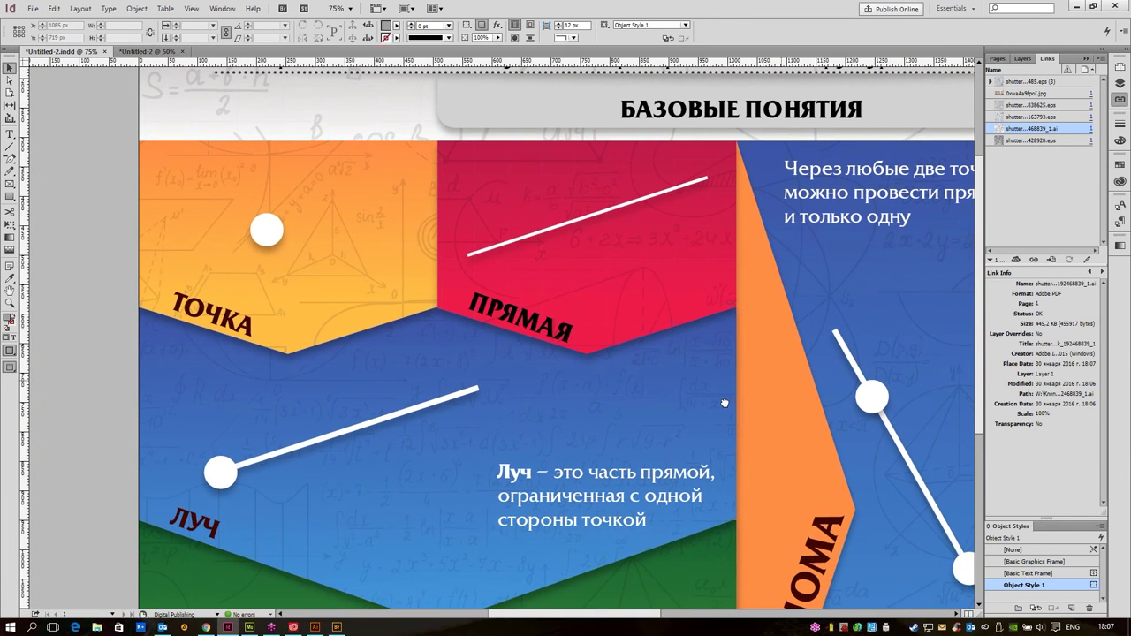
scroll(724, 403, down, 1)
scroll(724, 402, left, 1)
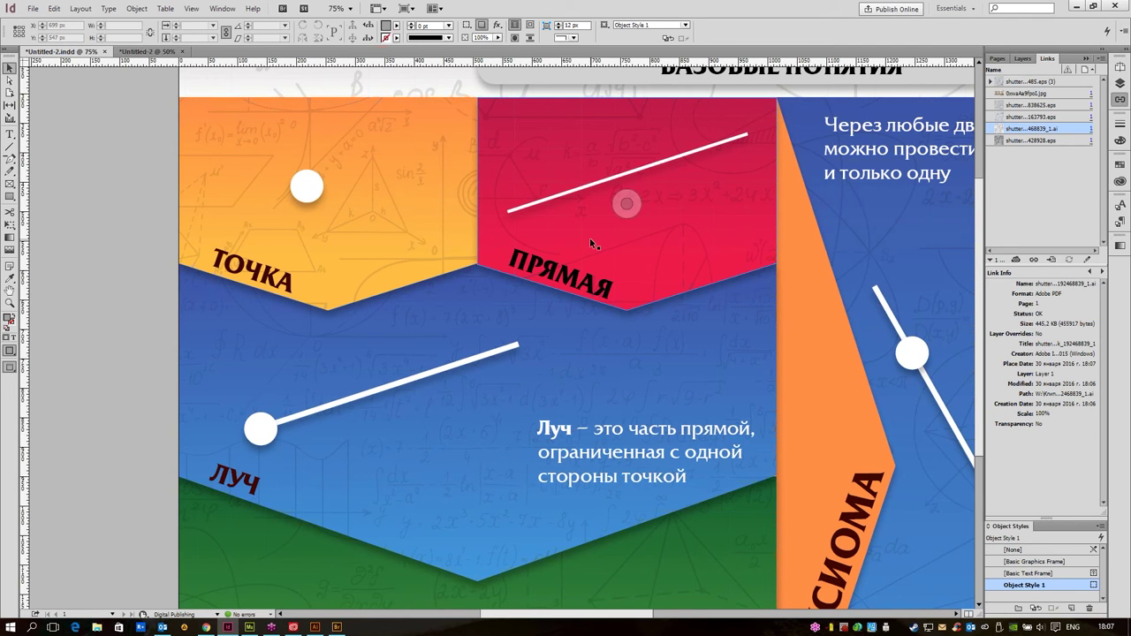
drag(590, 237, 490, 446)
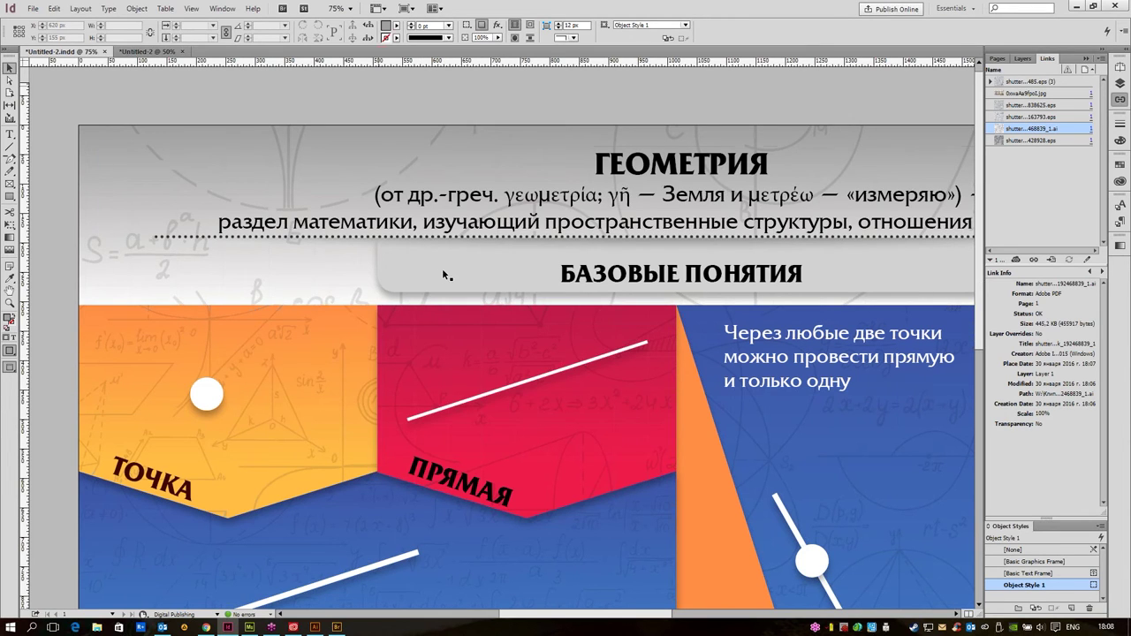
- Switch to Creative Cloud and set the app installation language to English (International)
click(293, 627)
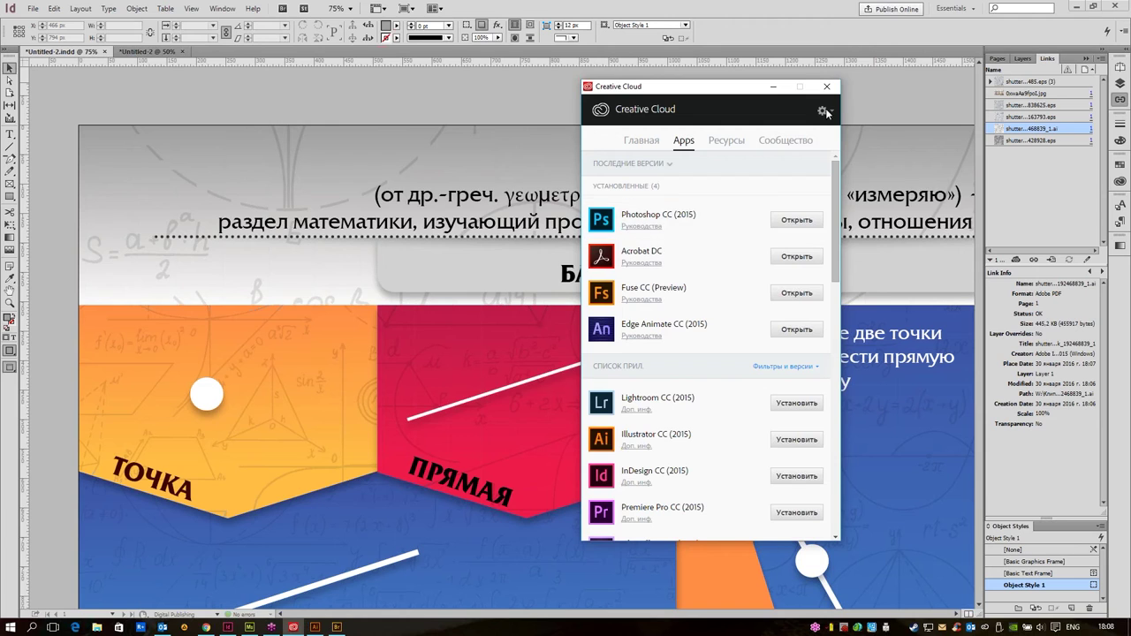
click(825, 110)
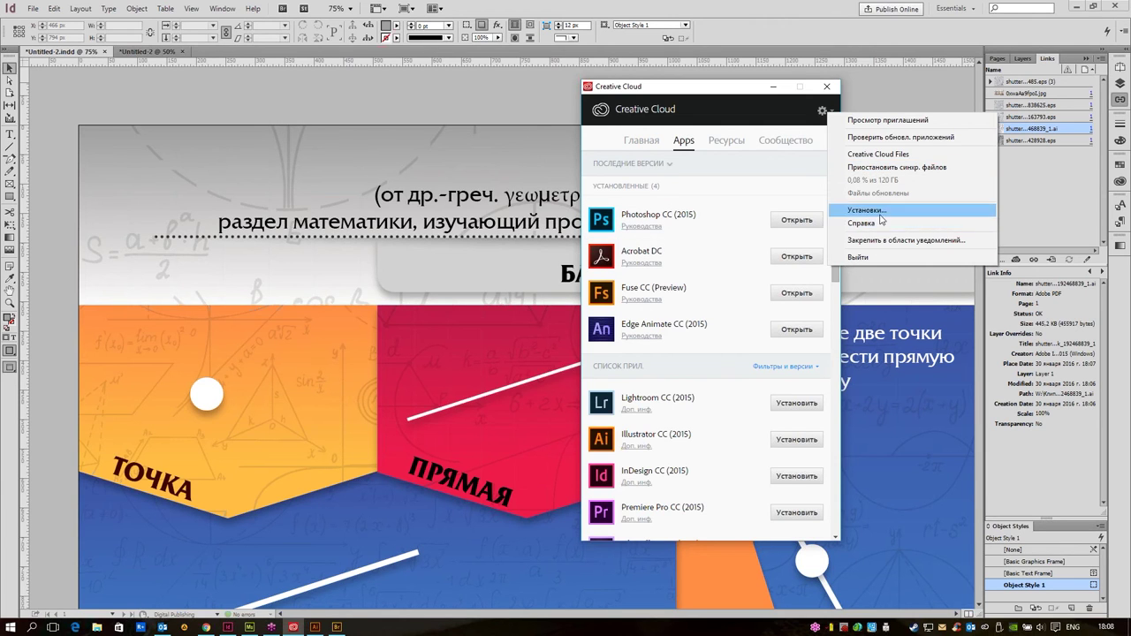
click(866, 210)
click(661, 217)
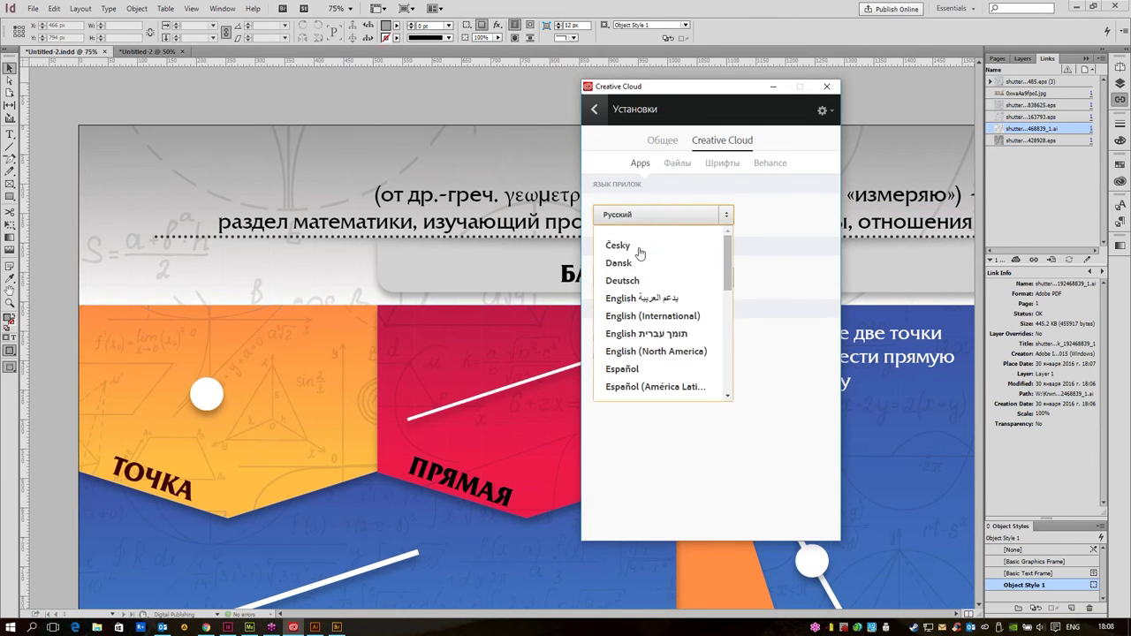
click(684, 320)
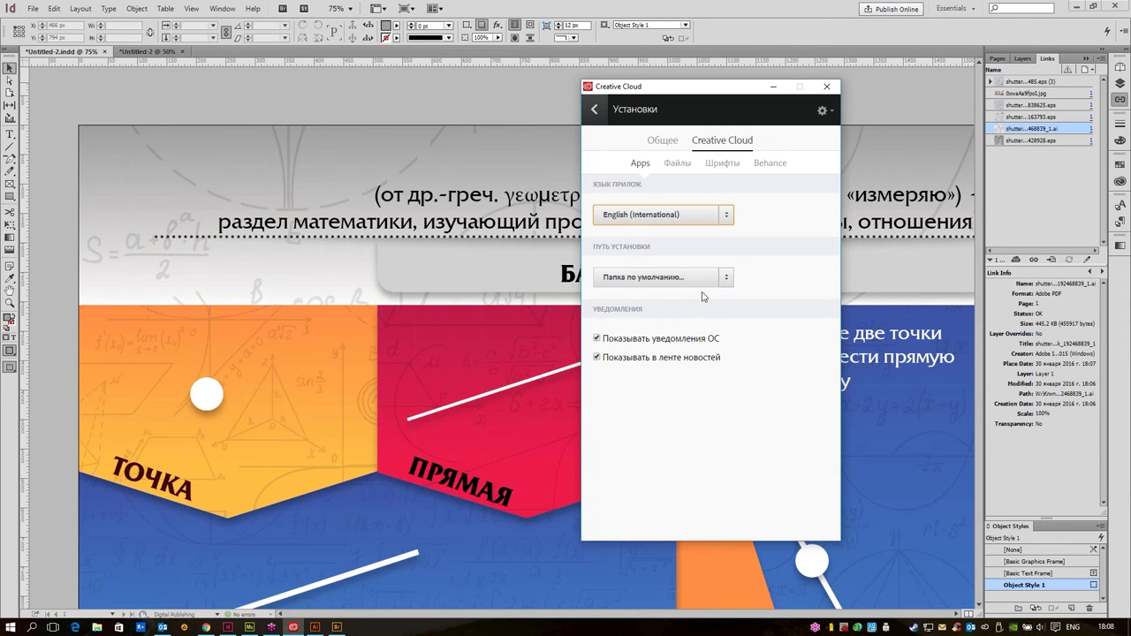
click(594, 109)
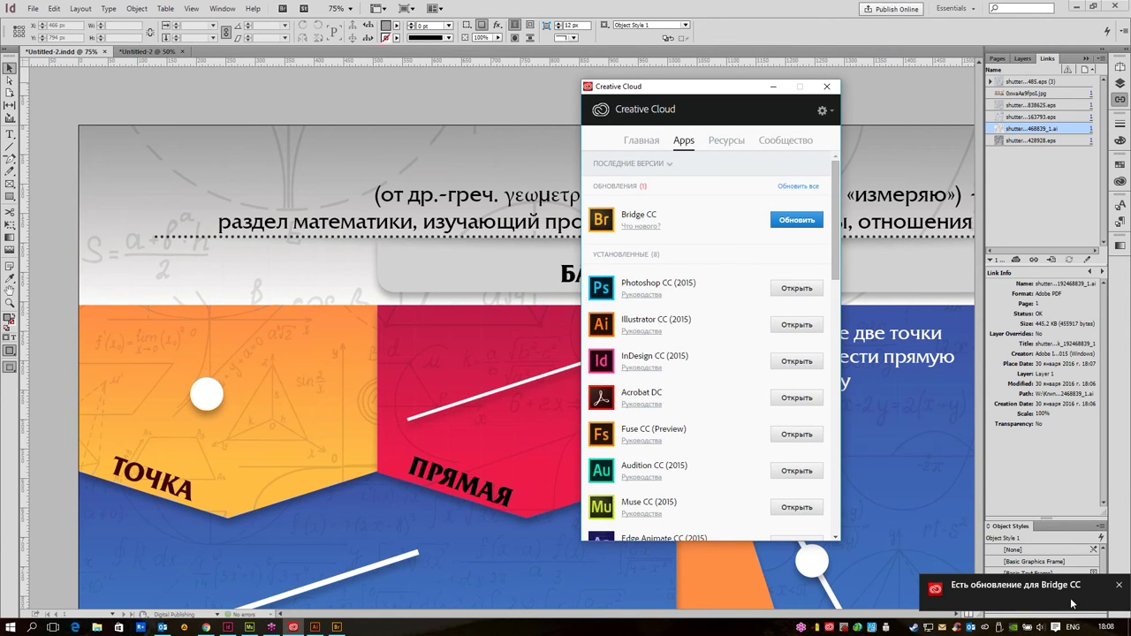
- View the Bridge CC update notes, dismiss the update notification, and collapse and reopen the latest versions list
click(640, 226)
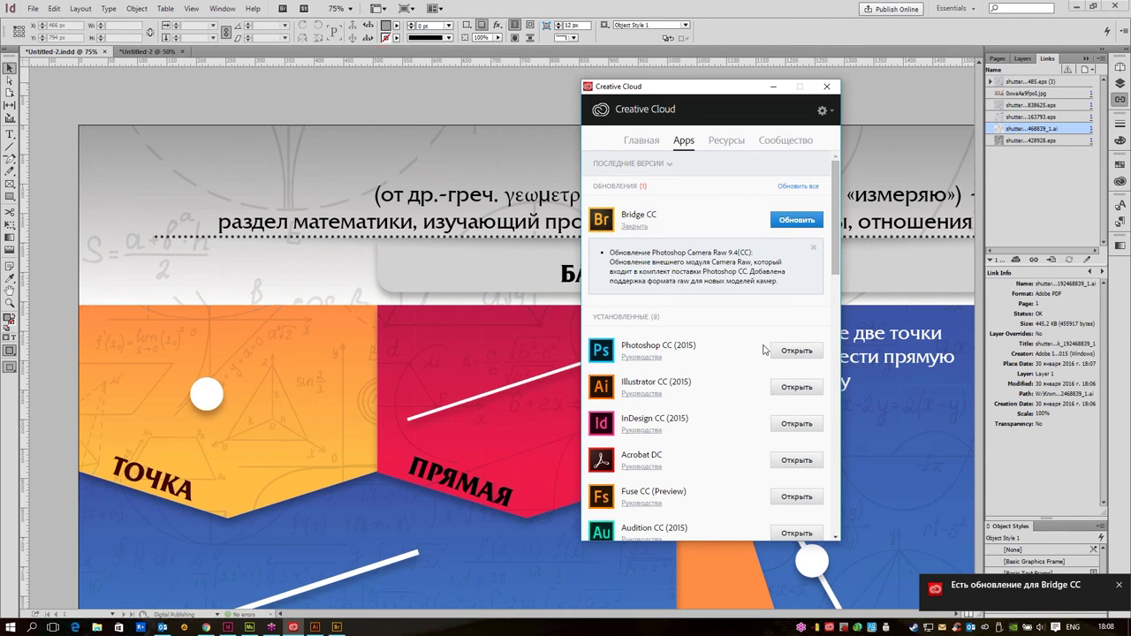
click(1119, 588)
click(656, 168)
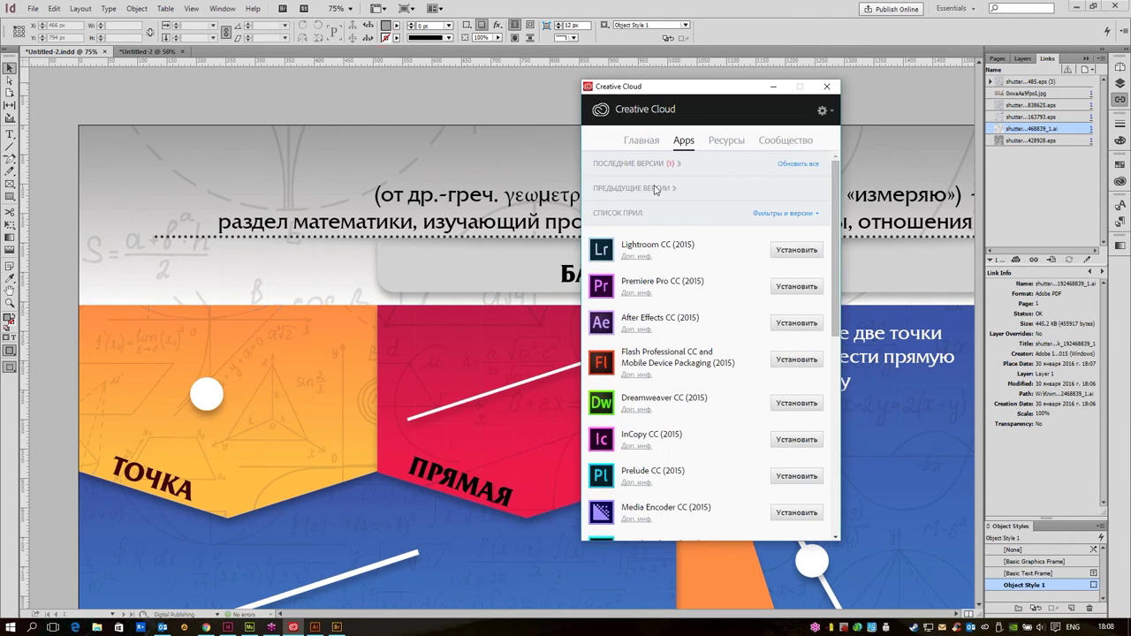
click(643, 168)
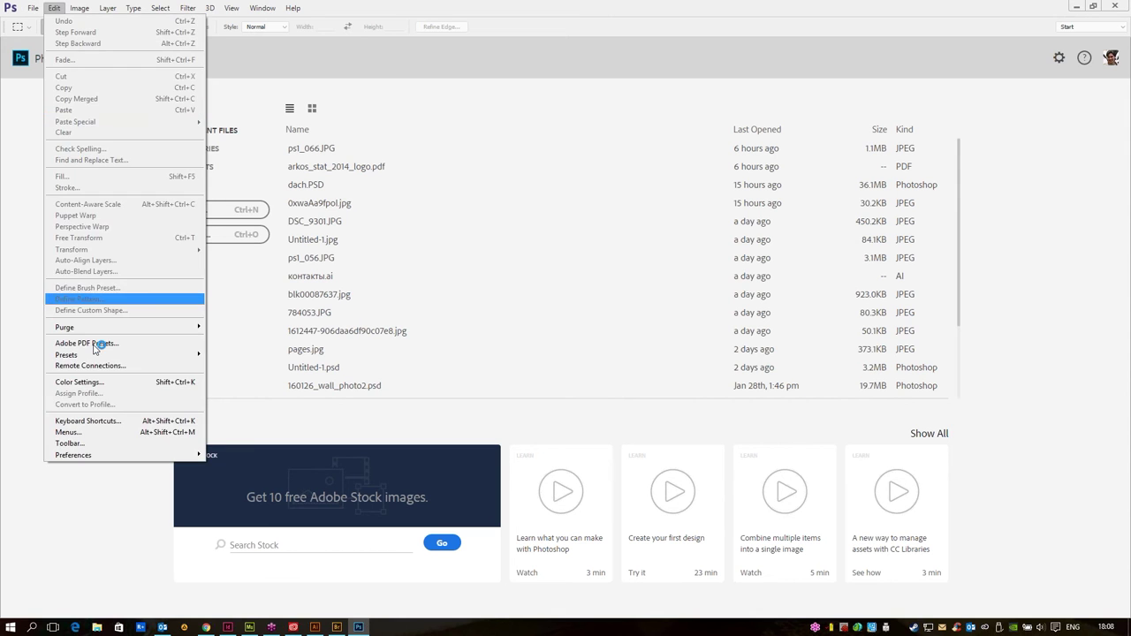
- Open Photoshop's Interface preferences and check which UI languages are available
click(123, 379)
click(54, 8)
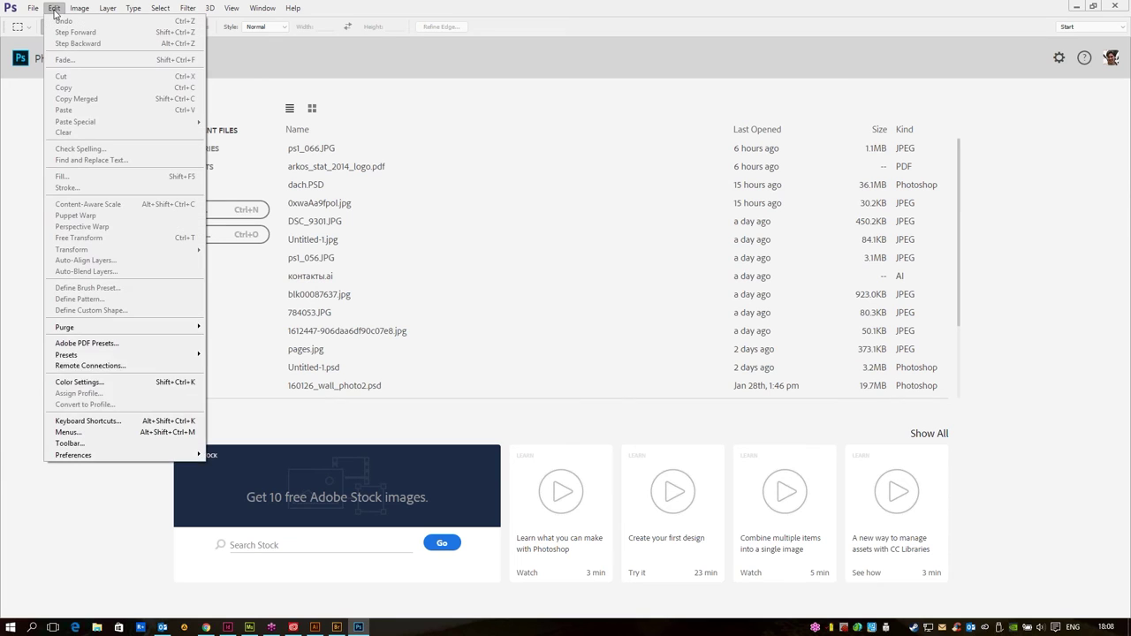
mouse_move(109, 456)
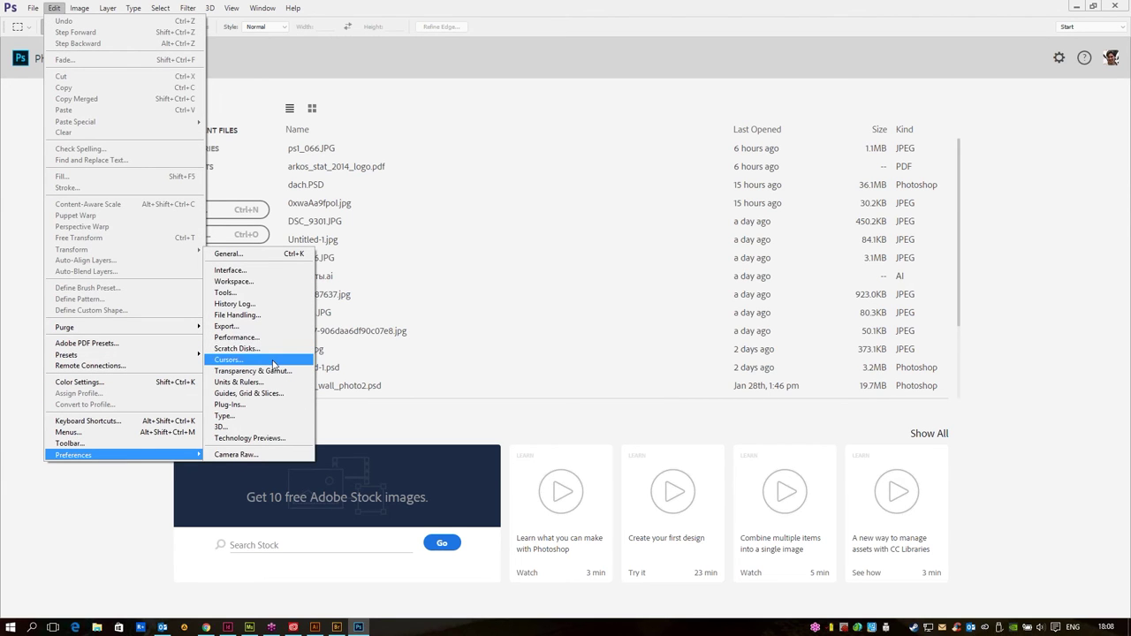
click(265, 273)
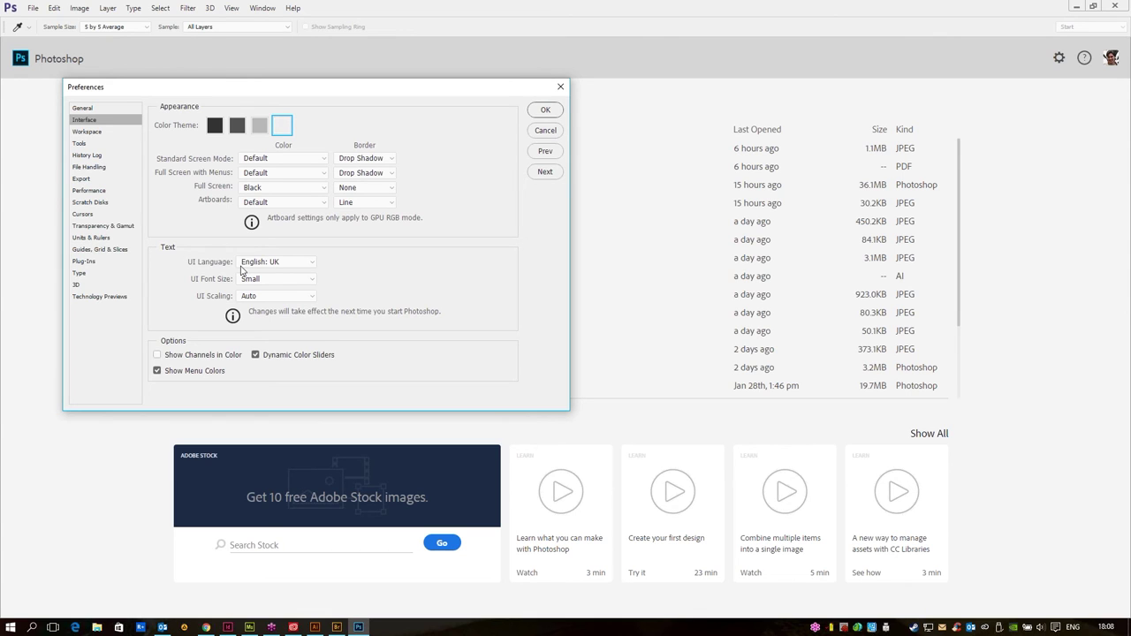
click(314, 264)
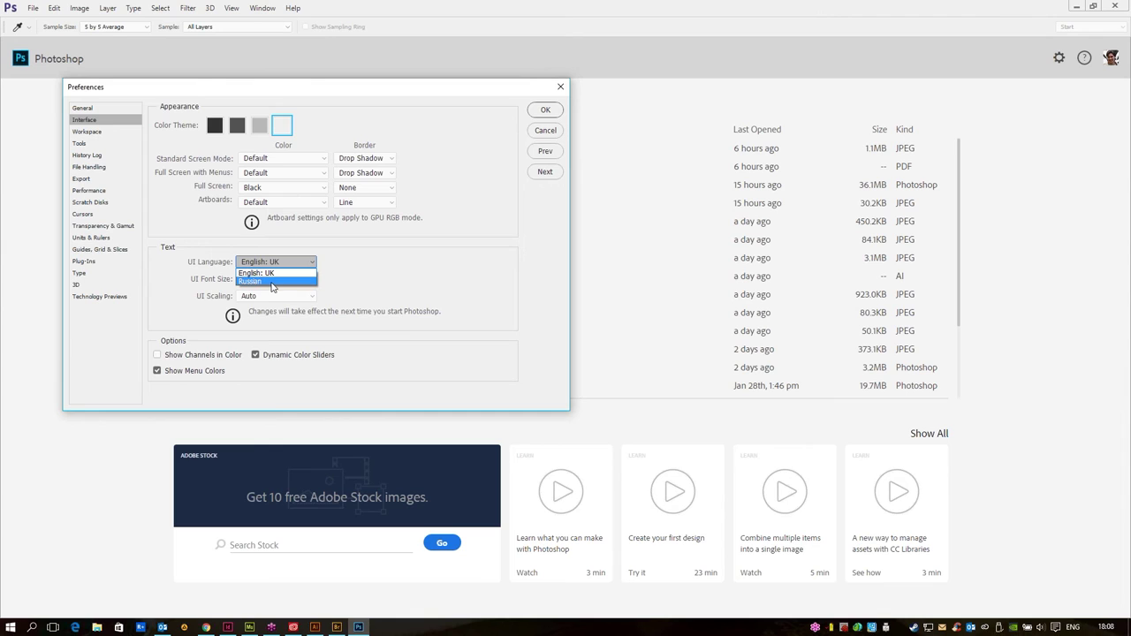
click(386, 280)
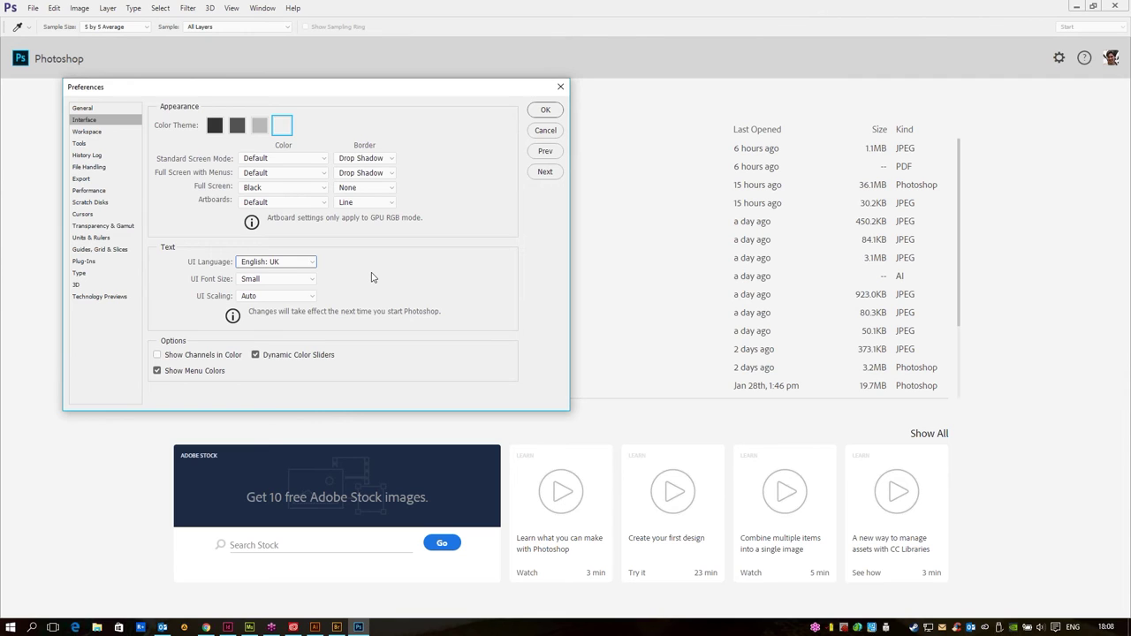
- Try Russian as the UI language, return it to English: UK, and close the preferences without saving
click(286, 263)
click(284, 284)
click(313, 262)
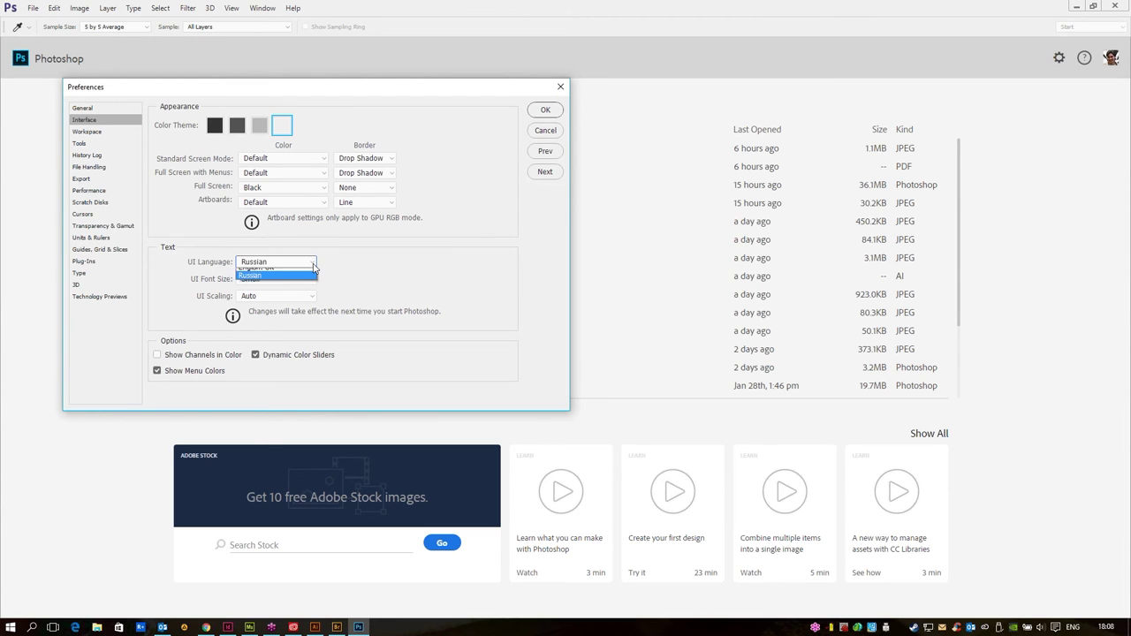
click(291, 277)
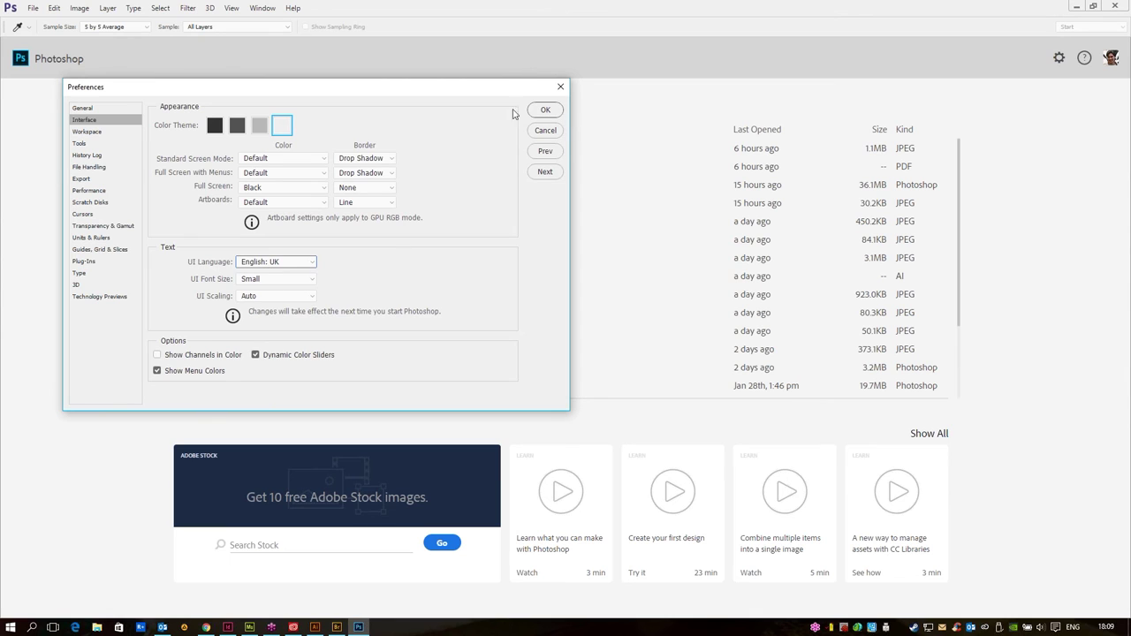
click(545, 131)
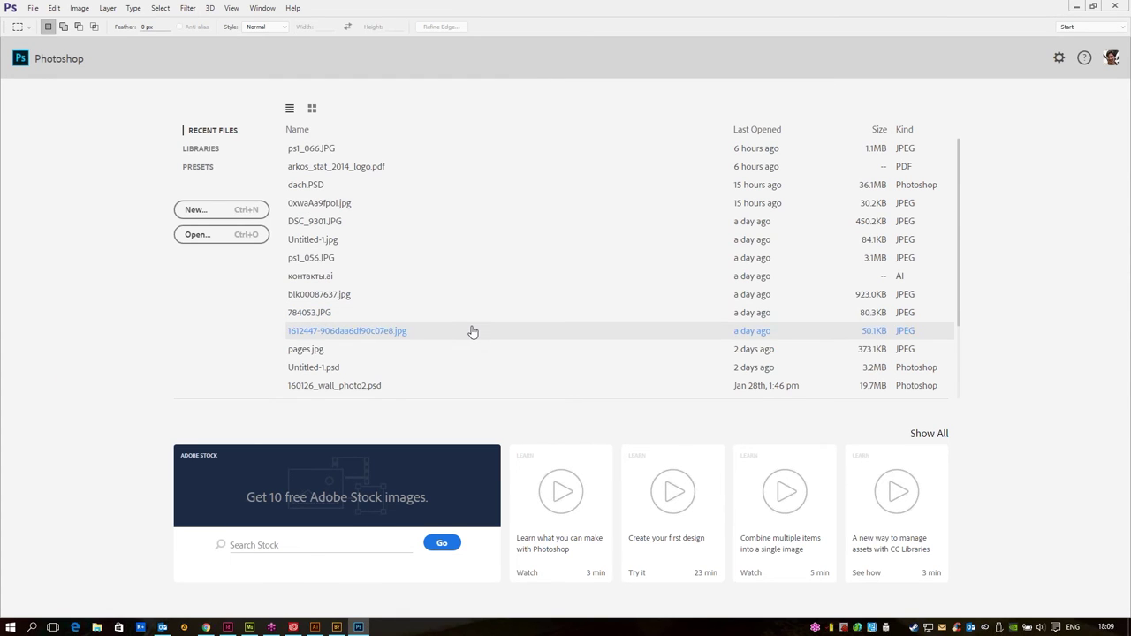
- Switch to InDesign and examine the geometry poster's colored panels, theorem text and philosophers' image
key(alt+Tab)
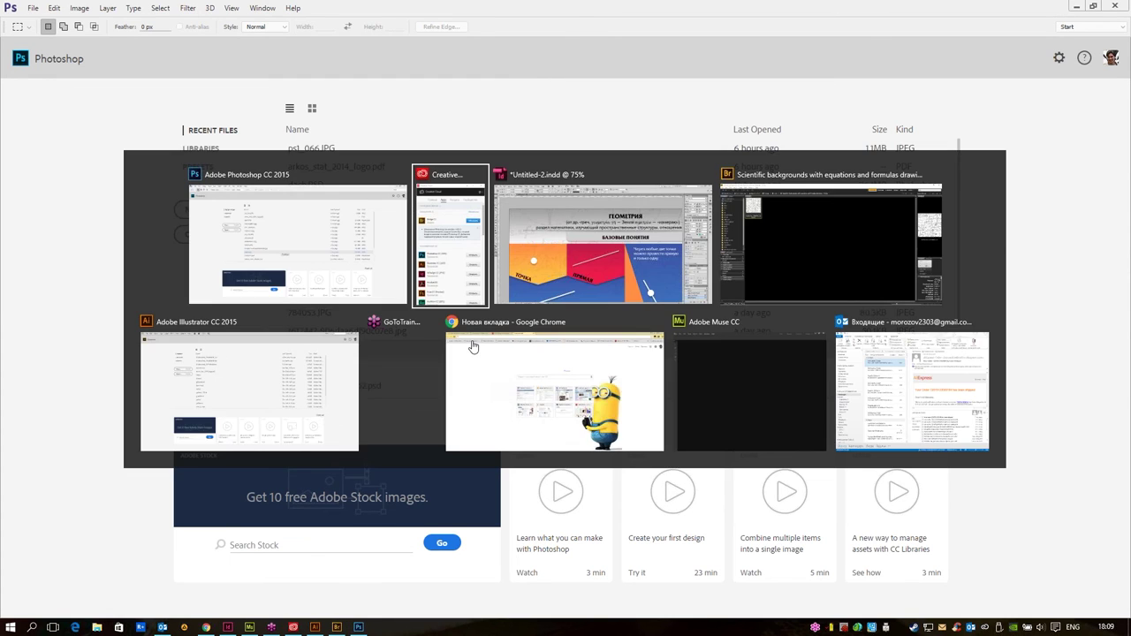
key(alt+Tab)
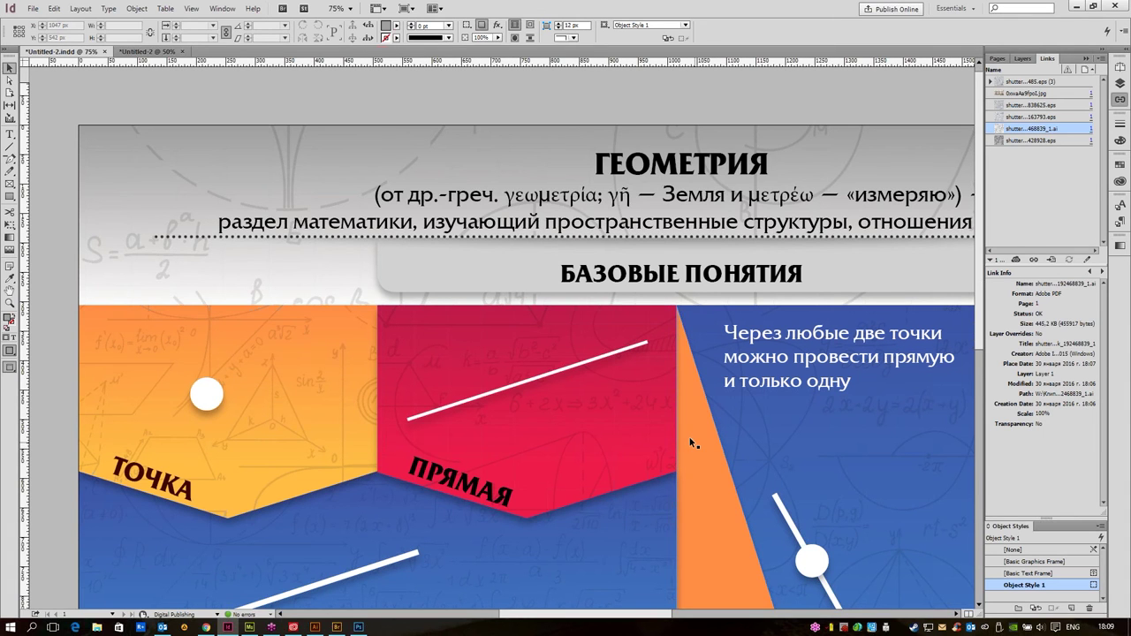
drag(689, 440, 496, 278)
scroll(711, 323, down, 1)
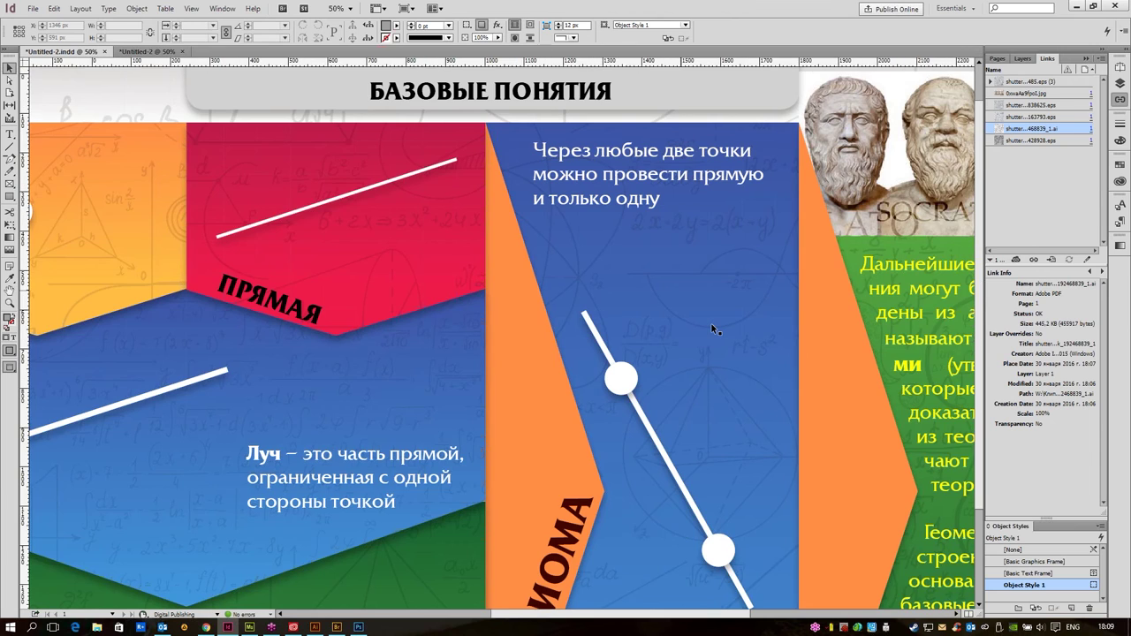
key(ctrl+minus)
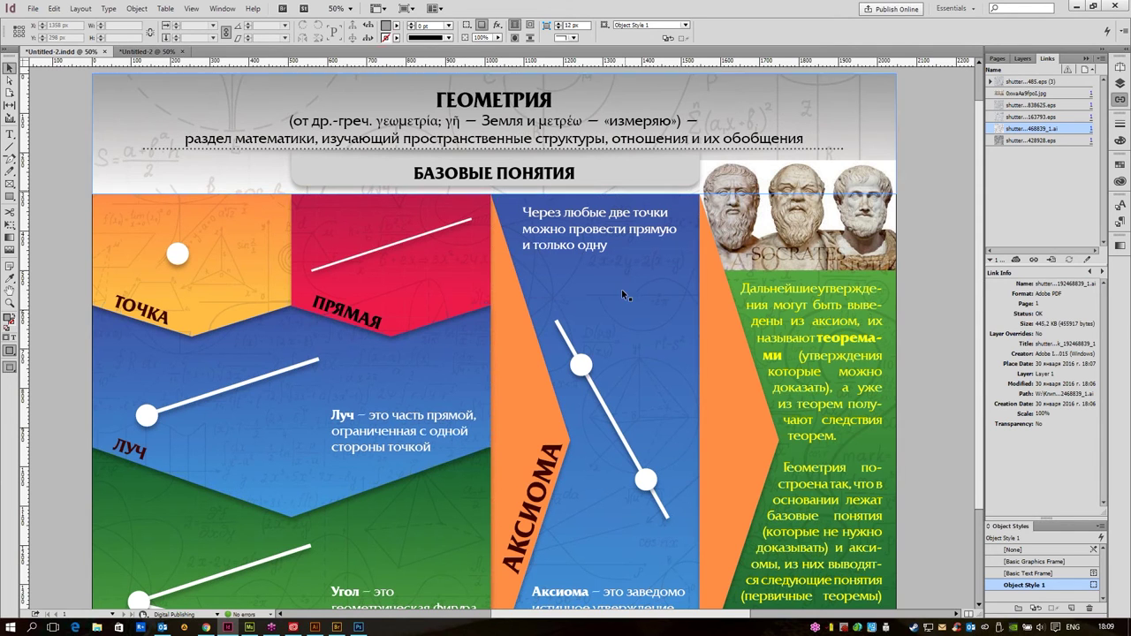
scroll(645, 345, down, 3)
scroll(651, 345, up, 2)
scroll(651, 344, down, 1)
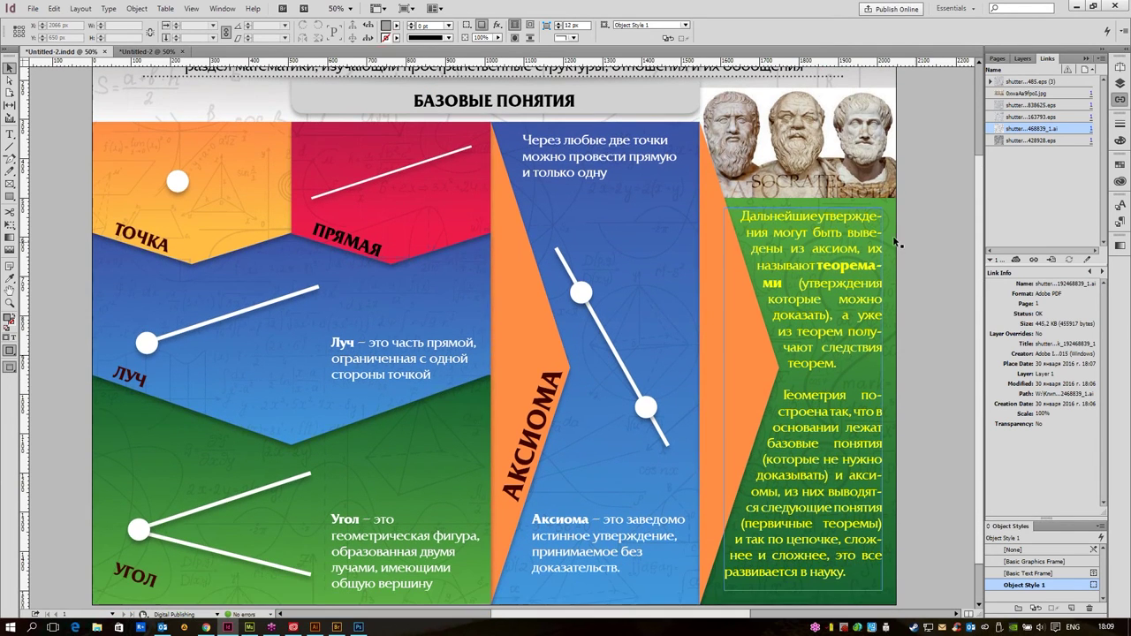
click(832, 309)
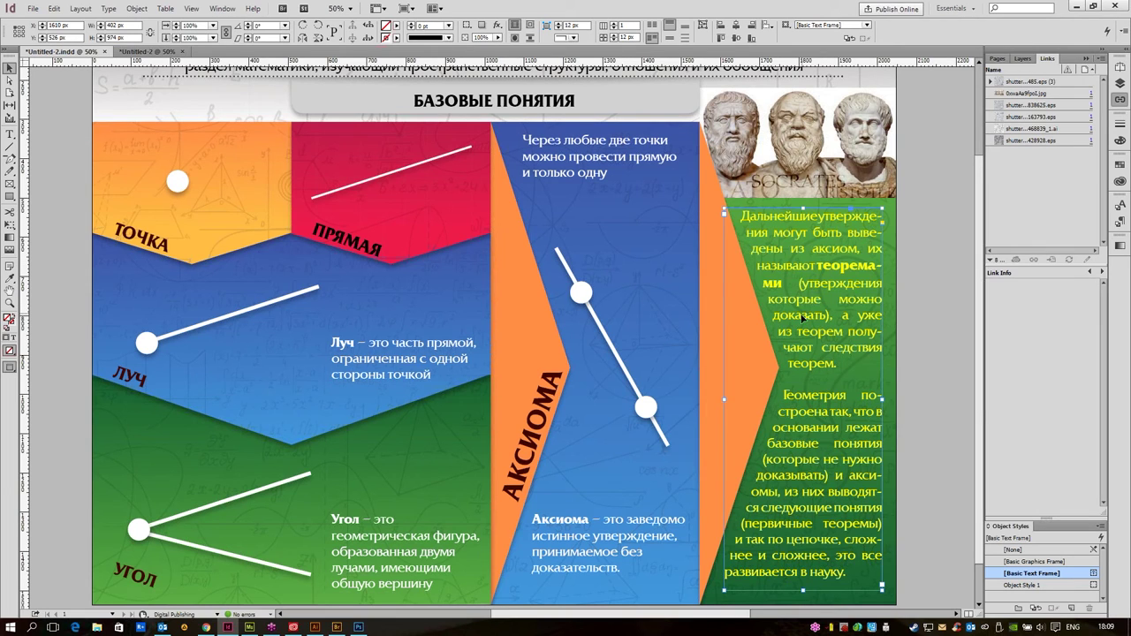
click(595, 363)
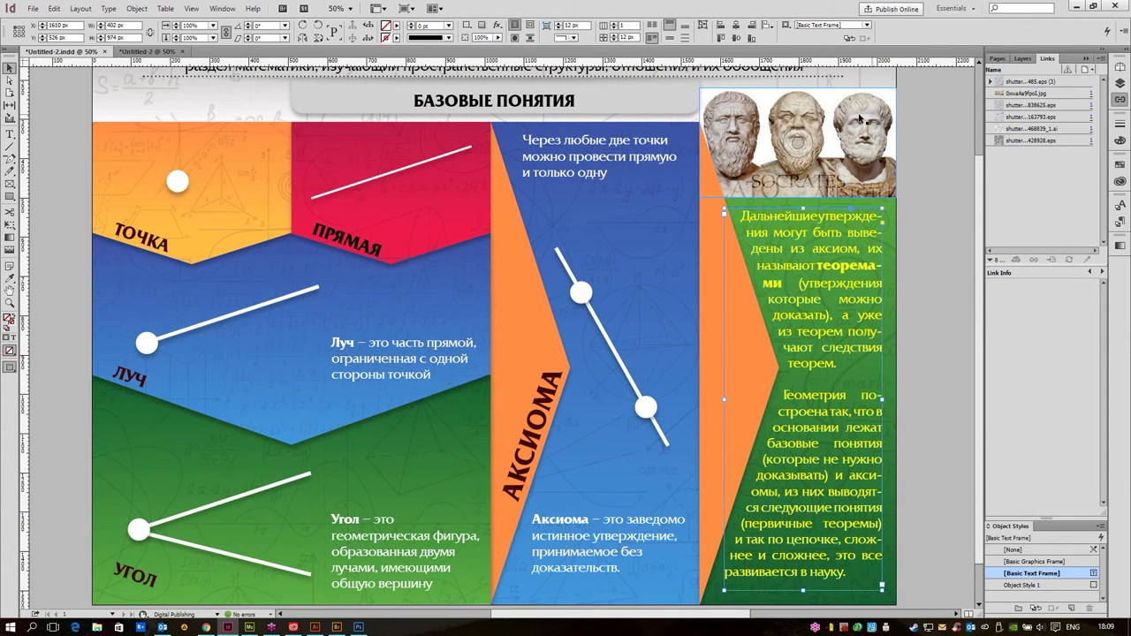
click(919, 102)
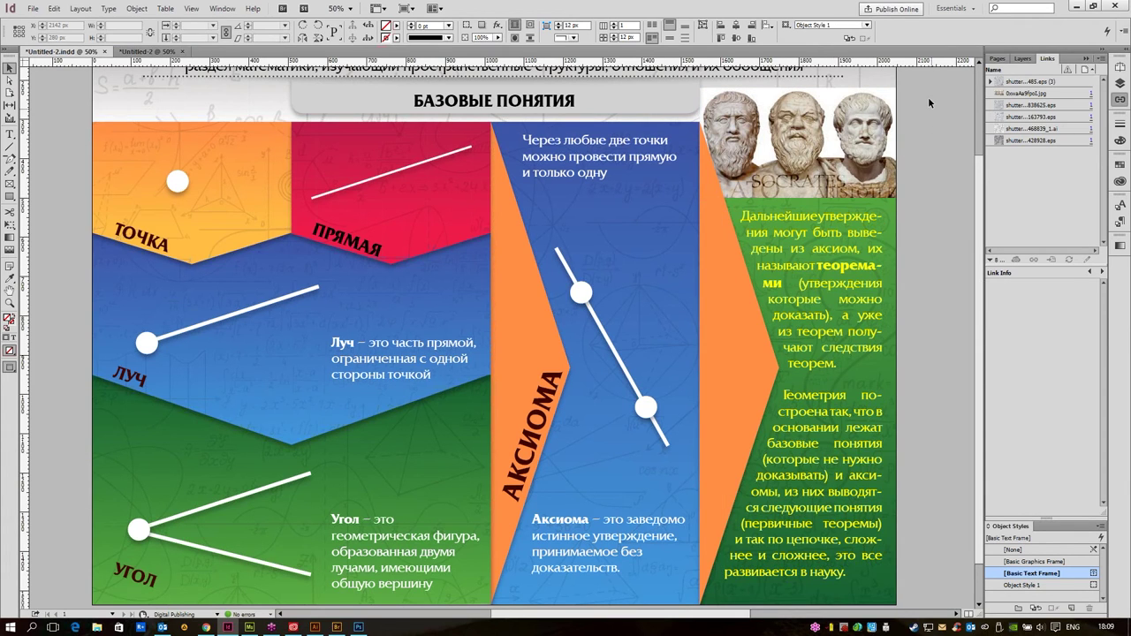
scroll(883, 133, up, 2)
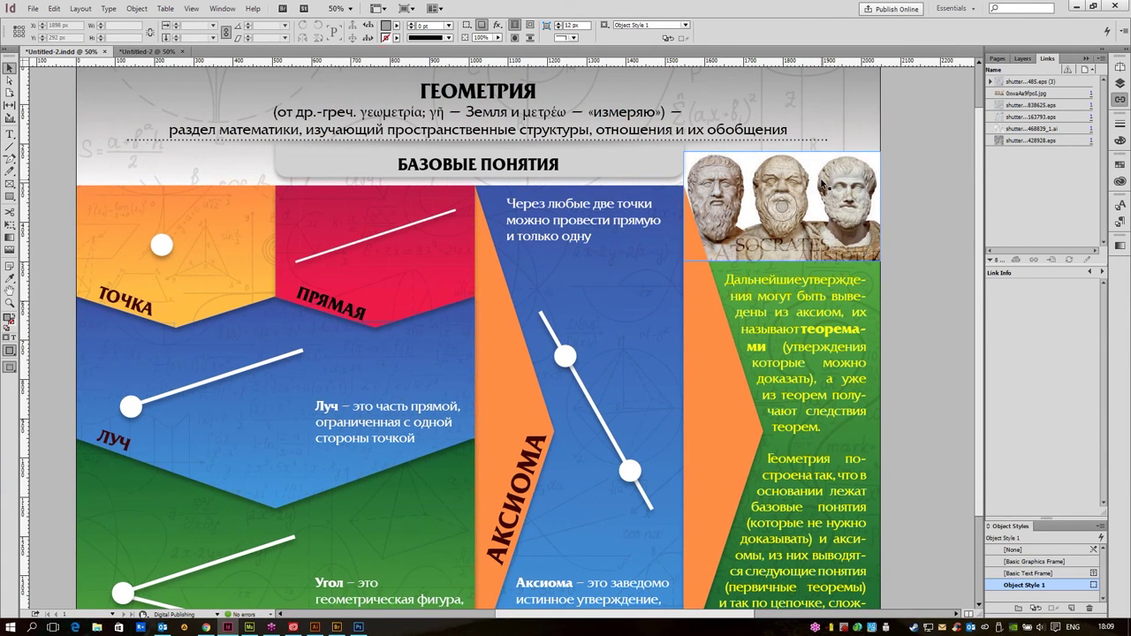
- Select the poster's image of three philosophers and open its linked file for editing in Adobe Photoshop CC 2015 16.1
click(833, 249)
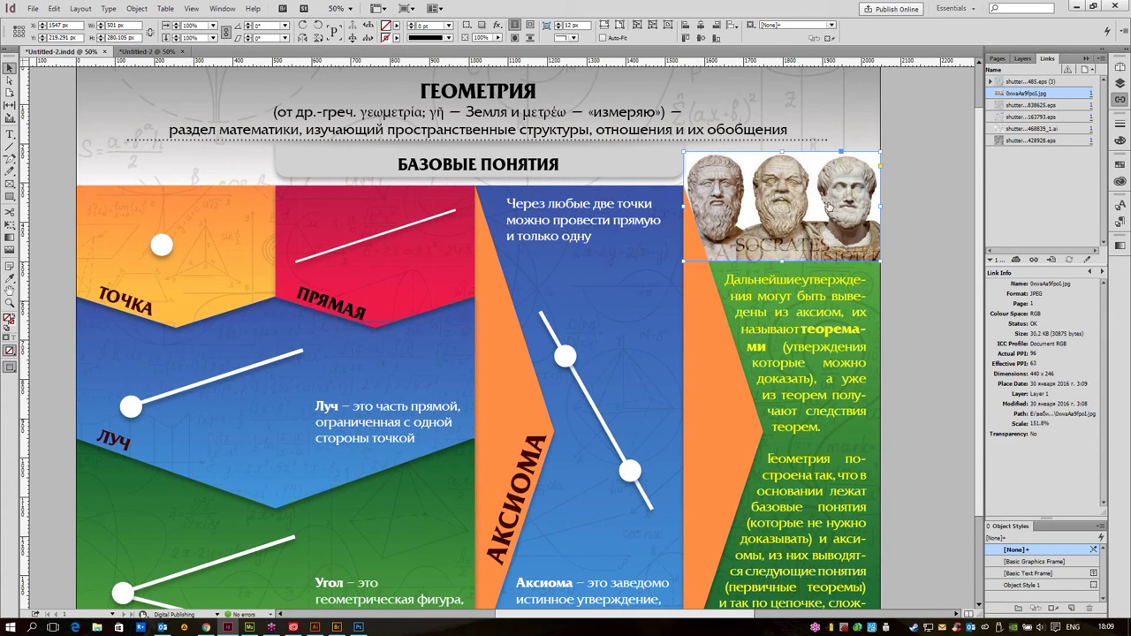
click(1100, 58)
mouse_move(1013, 205)
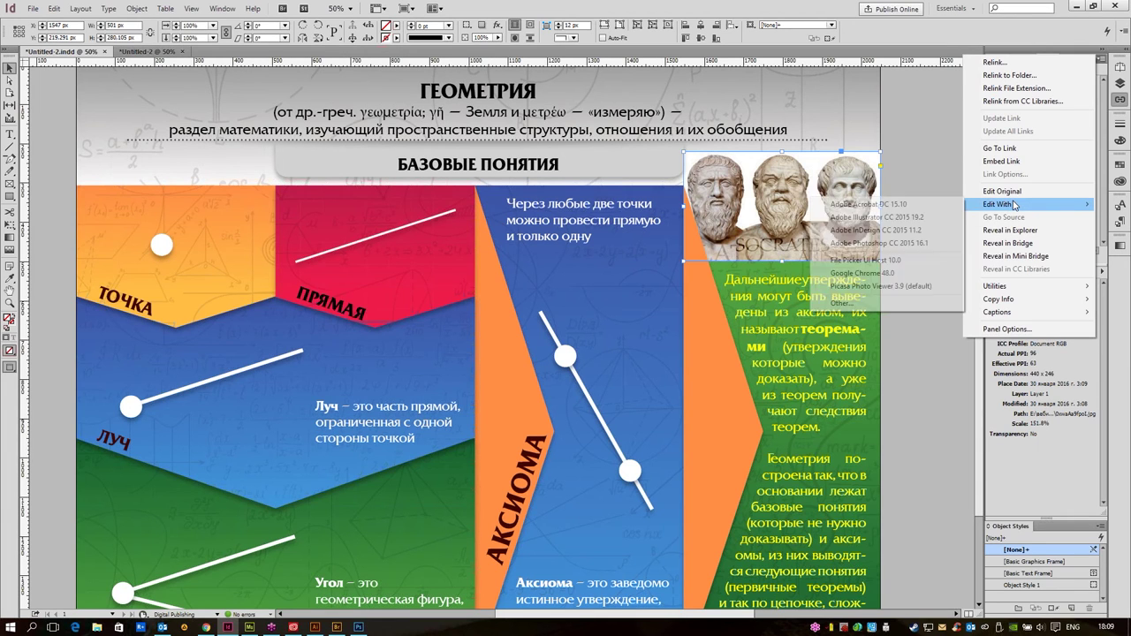
click(926, 243)
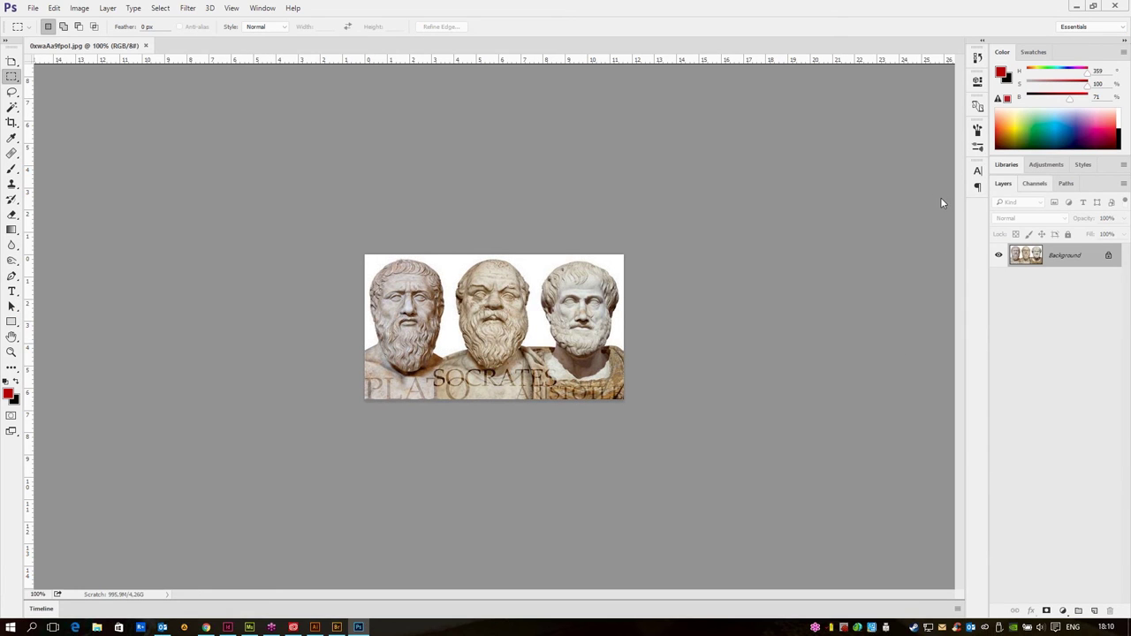
- Select the white background around the three busts with the Magic Wand and invert the selection
click(1065, 183)
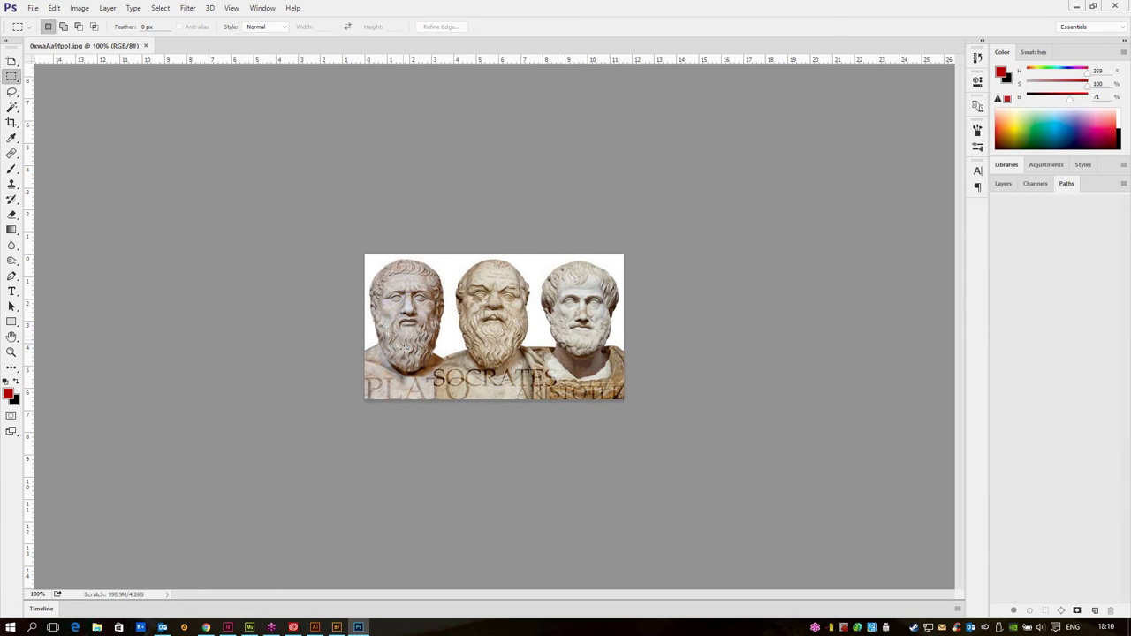
key(v)
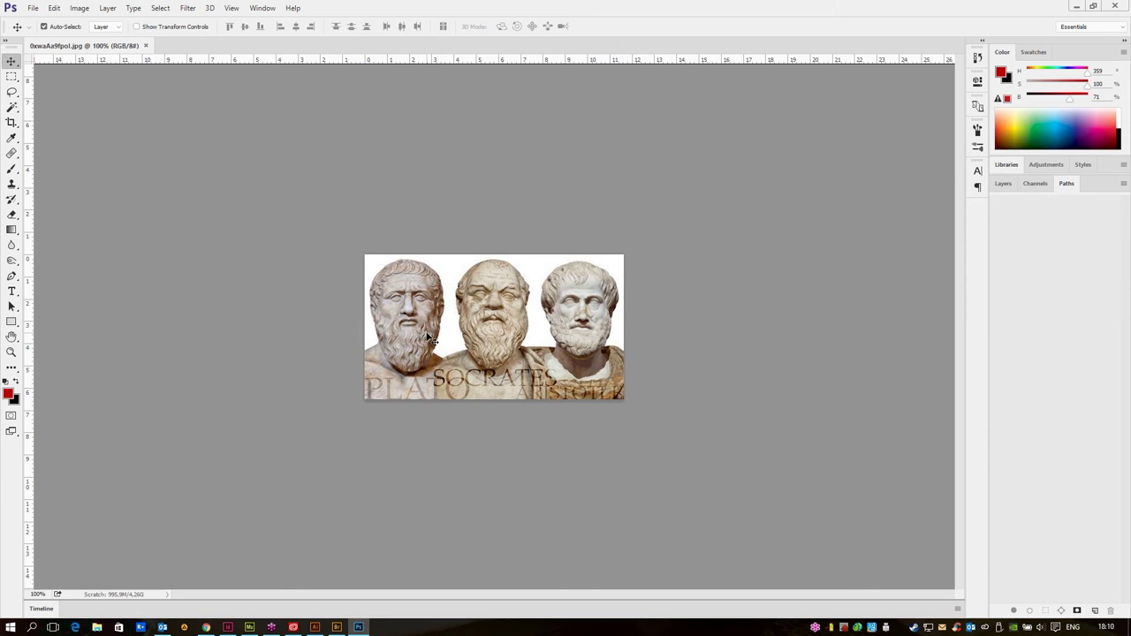
key(ctrl+plus)
key(ctrl+plus)
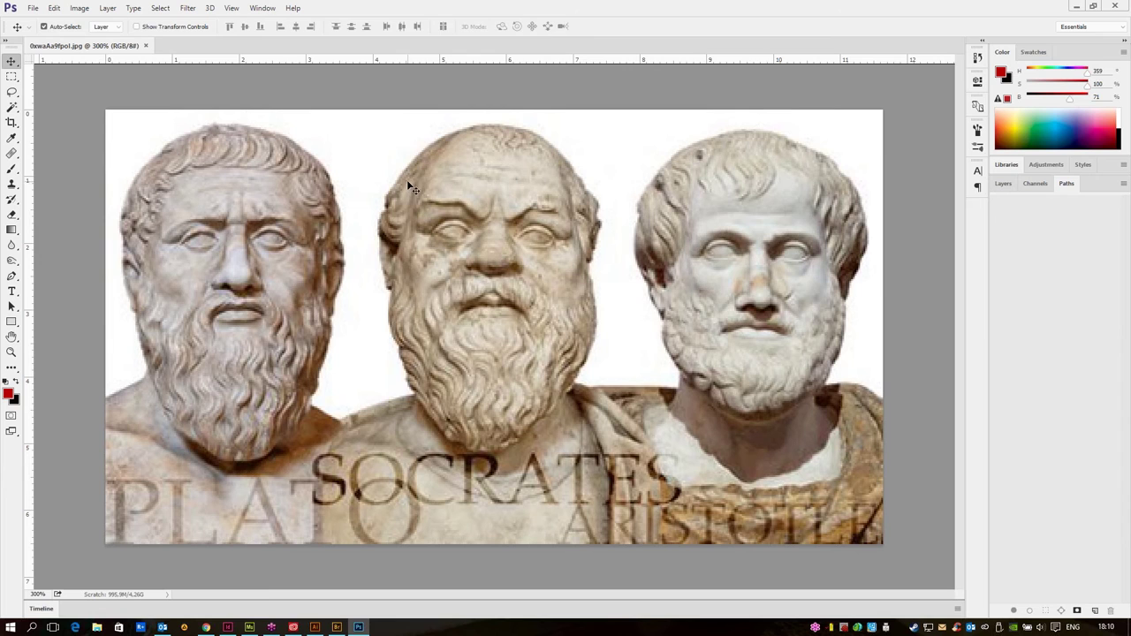
key(w)
key(shift+w)
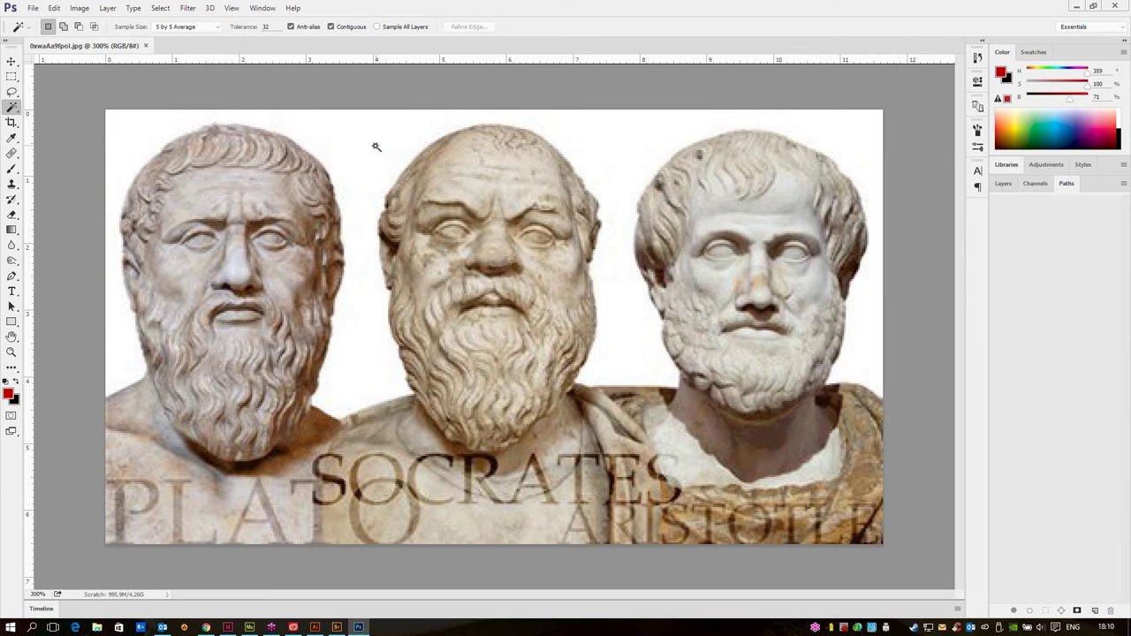
click(376, 147)
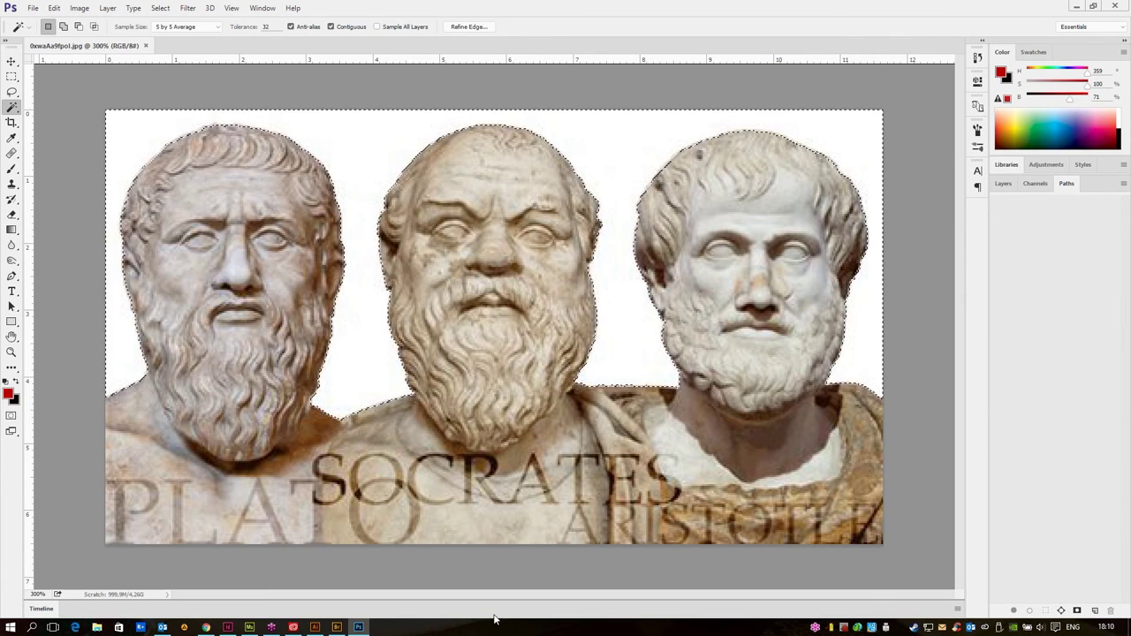
key(shift)
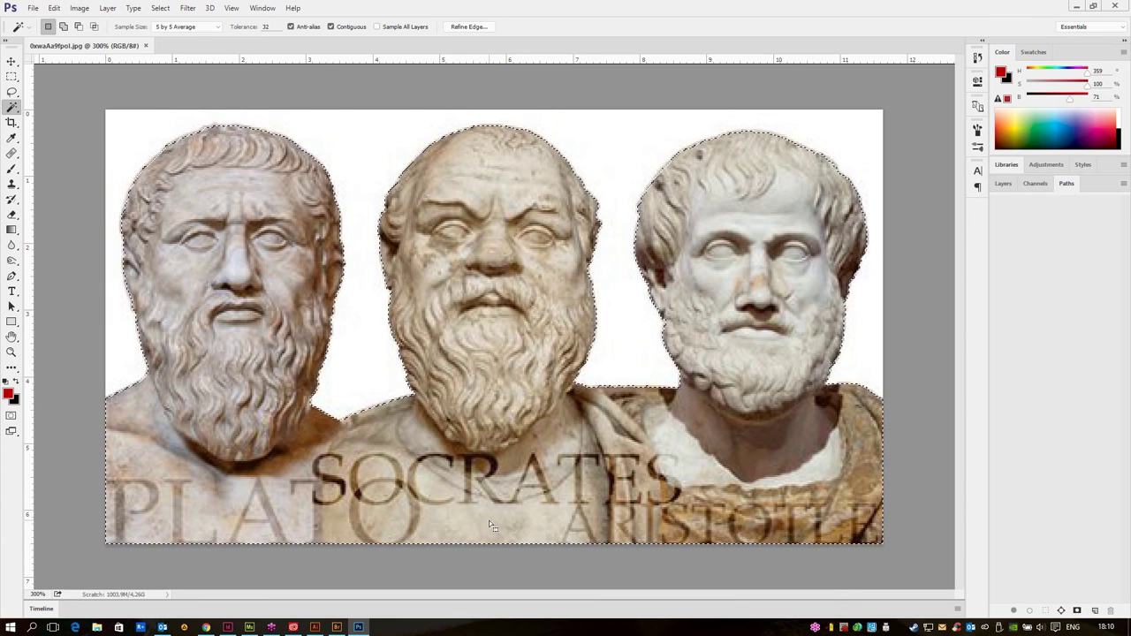
- Refine the busts' selection edge against black with Shift Edge at -24%, and convert the selection to a work path
key(ctrl+alt+r)
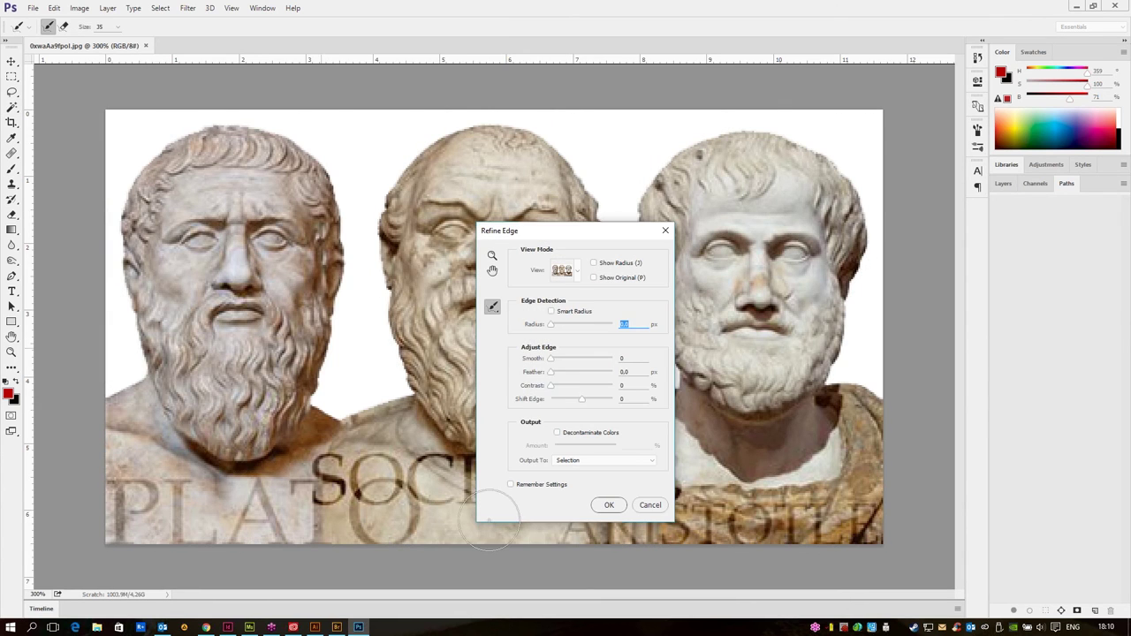
click(567, 274)
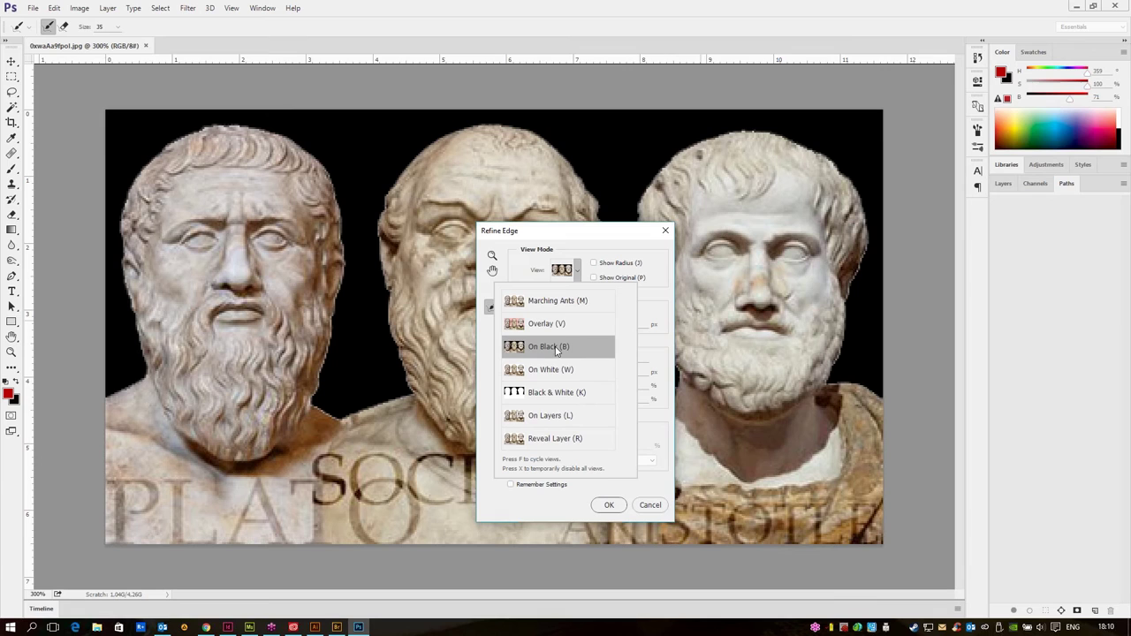
click(555, 347)
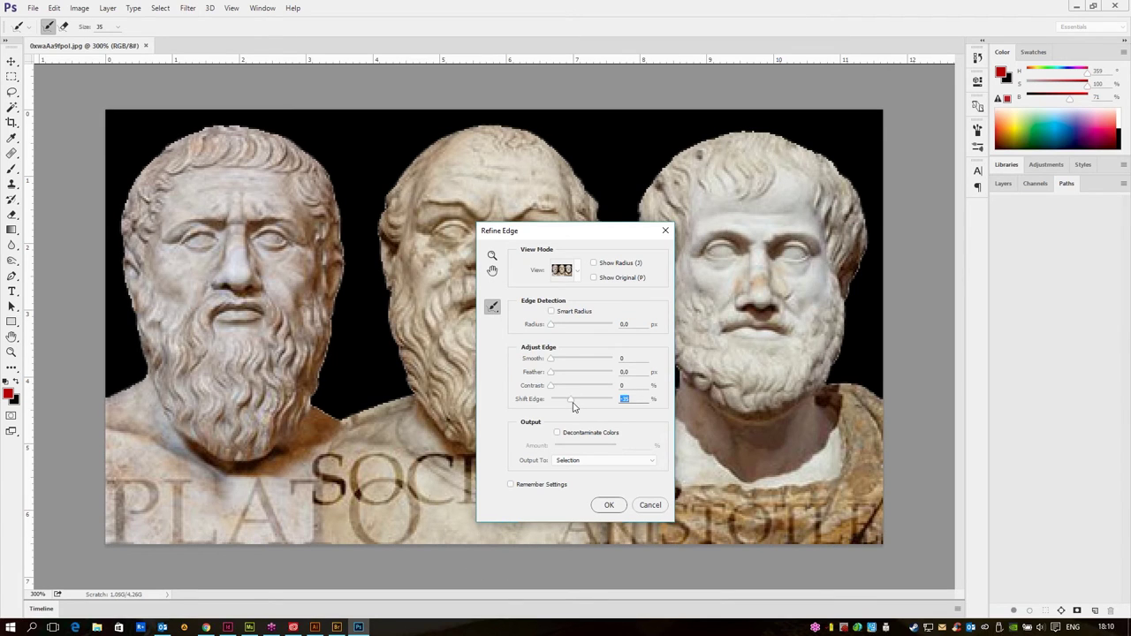
click(558, 375)
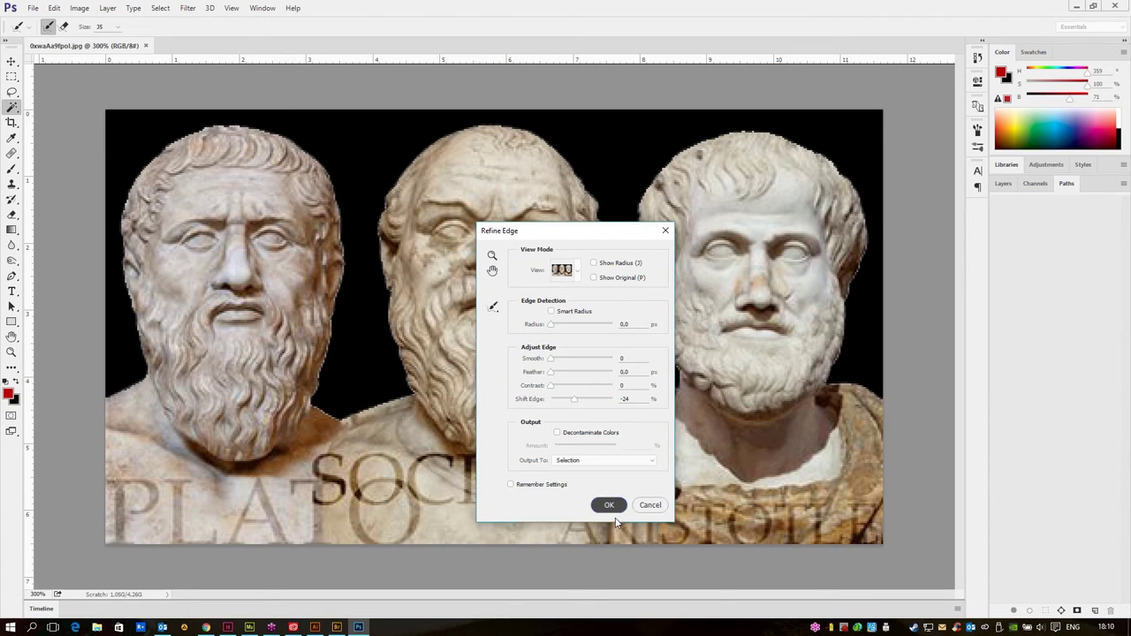
click(608, 505)
click(1061, 611)
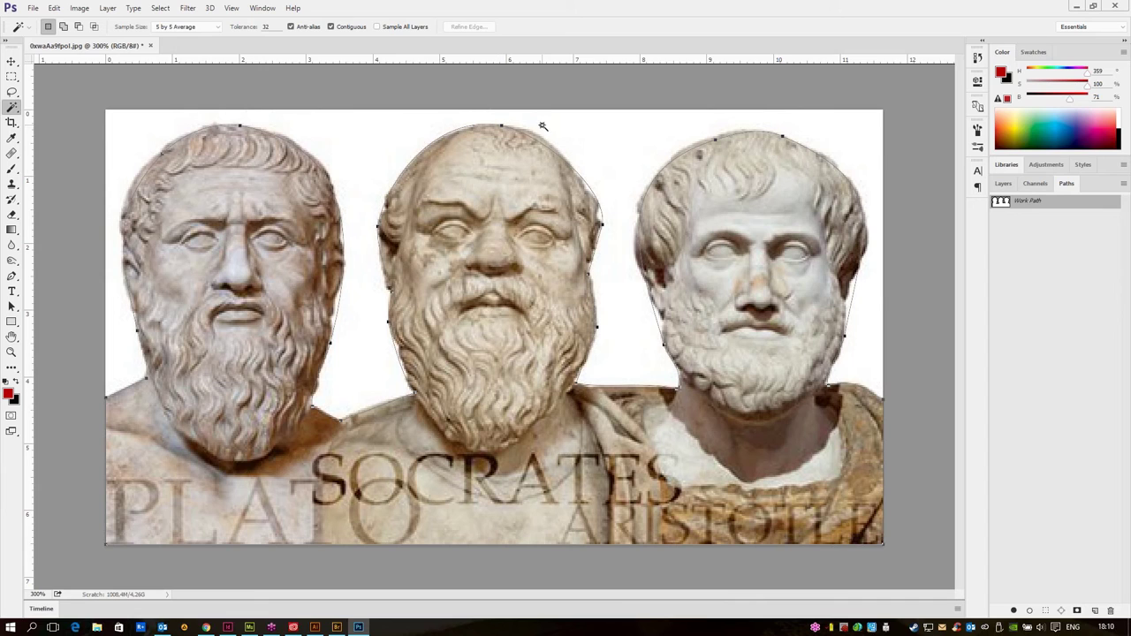
- Adjust the path's curve handle at the top of the middle bust's head with the Direct Selection tool
key(a)
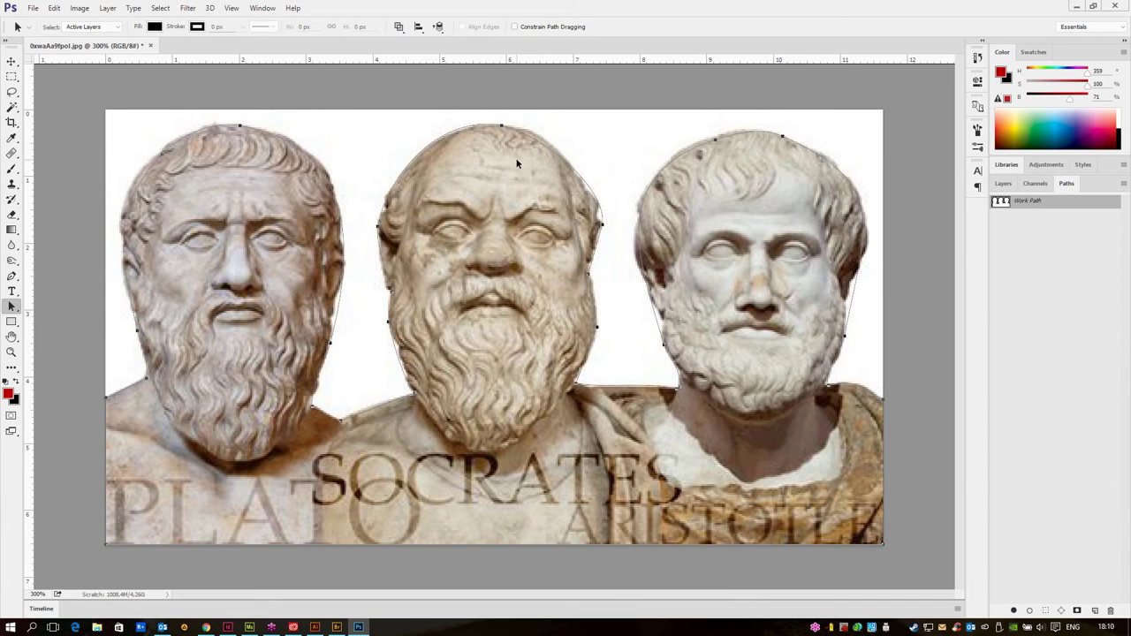
ctrl+click(500, 125)
drag(541, 133, 548, 127)
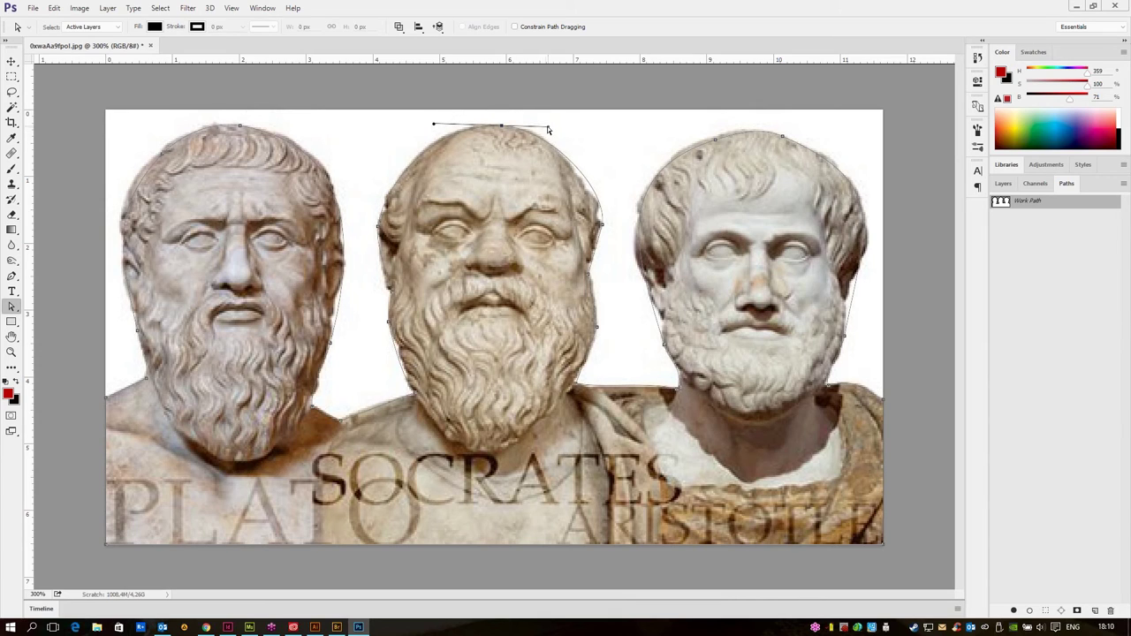
click(602, 223)
- Add anchor points along the right side of the middle bust's head and reshape the path to follow its contour
click(12, 276)
right_click(11, 275)
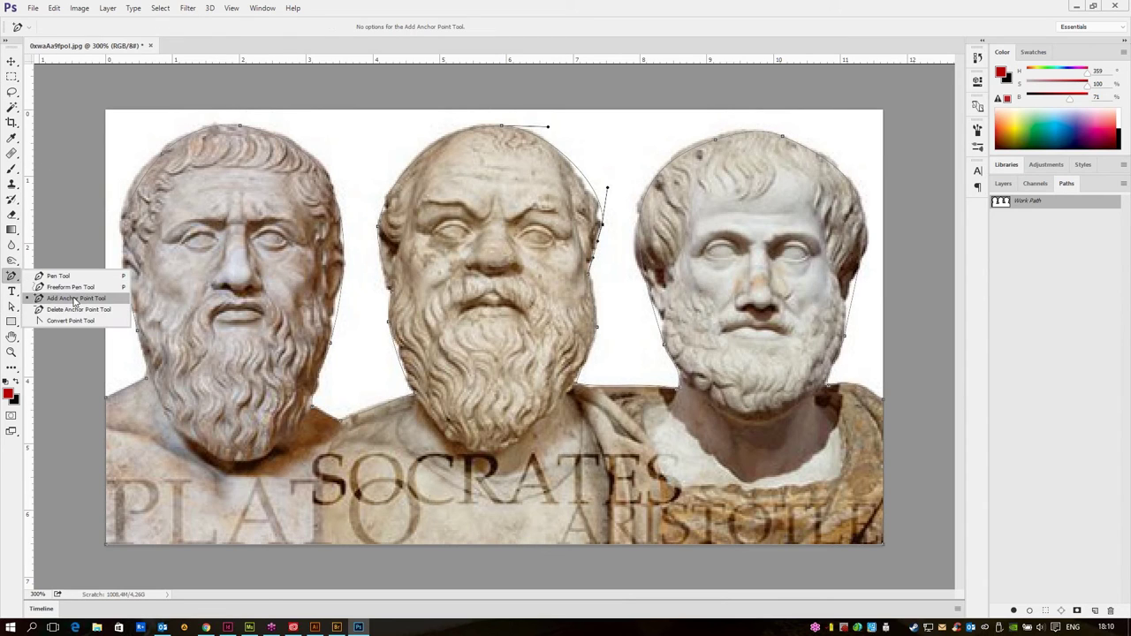
click(62, 294)
click(579, 177)
click(576, 169)
key(a)
mouse_move(596, 198)
mouse_down()
mouse_move(602, 227)
mouse_move(600, 217)
mouse_up()
click(576, 168)
drag(547, 140, 552, 141)
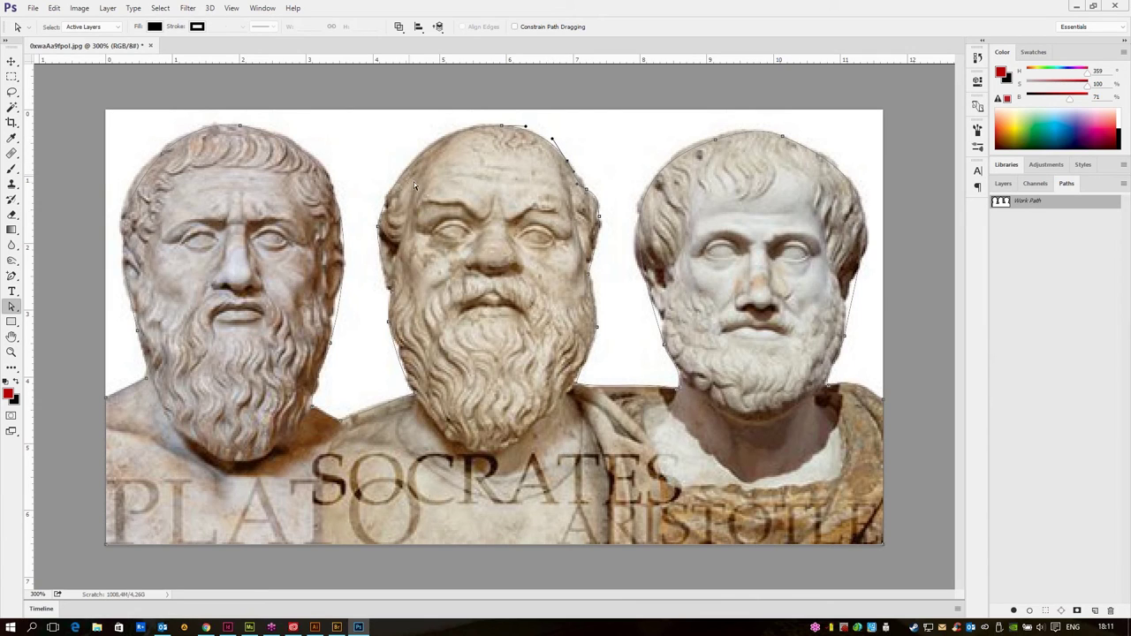
- Adjust the path's handles and anchor point along the left side and top of the Aristotle bust's head
click(655, 319)
click(641, 266)
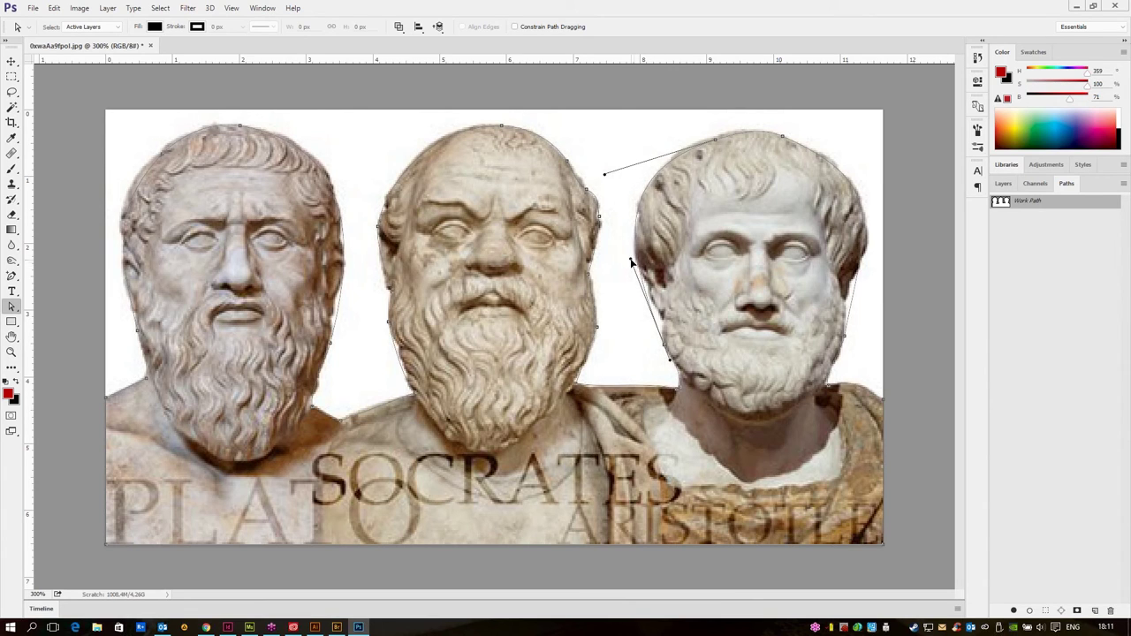
mouse_move(639, 263)
mouse_down()
mouse_move(654, 316)
mouse_move(633, 261)
mouse_up()
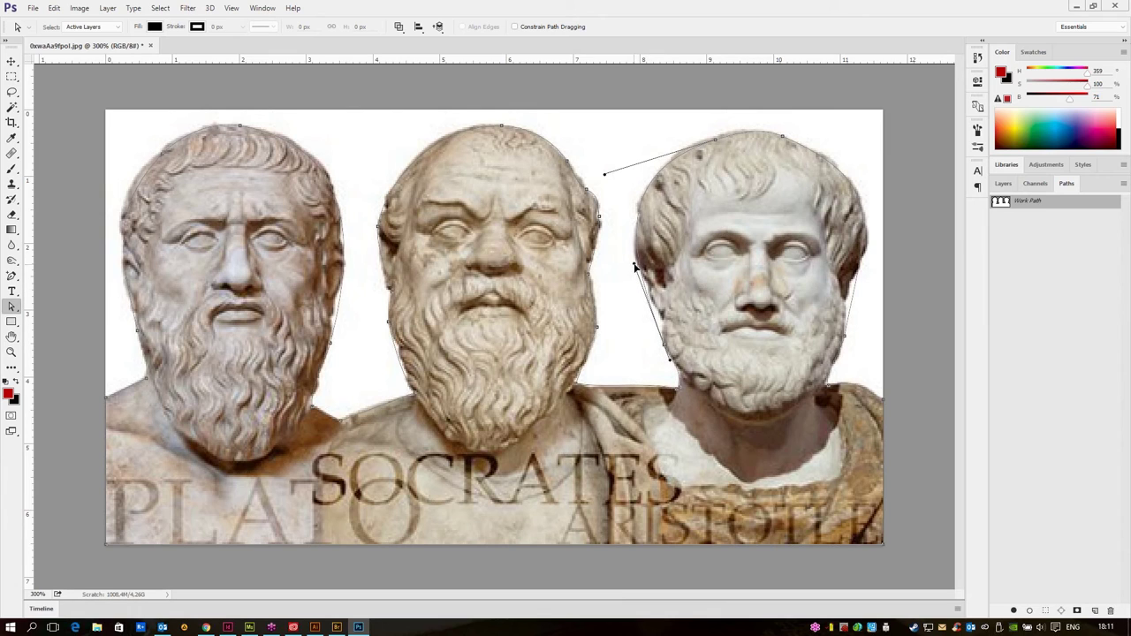
click(713, 139)
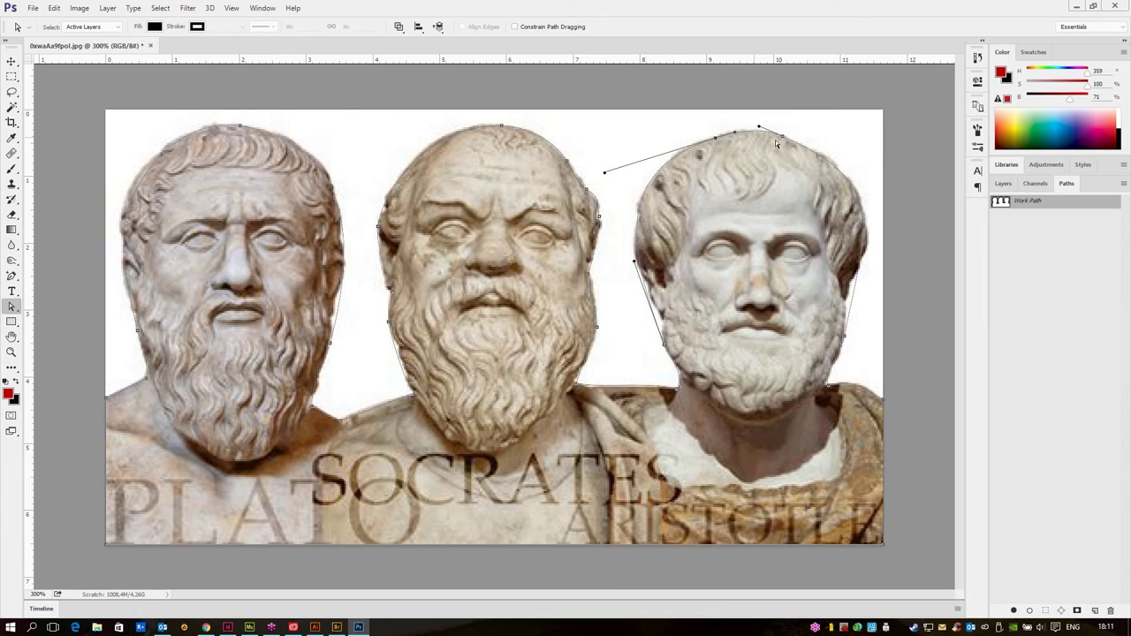
- Reshape the path along the right side of the Aristotle bust's head by moving its curve handles
click(854, 304)
drag(868, 232, 845, 253)
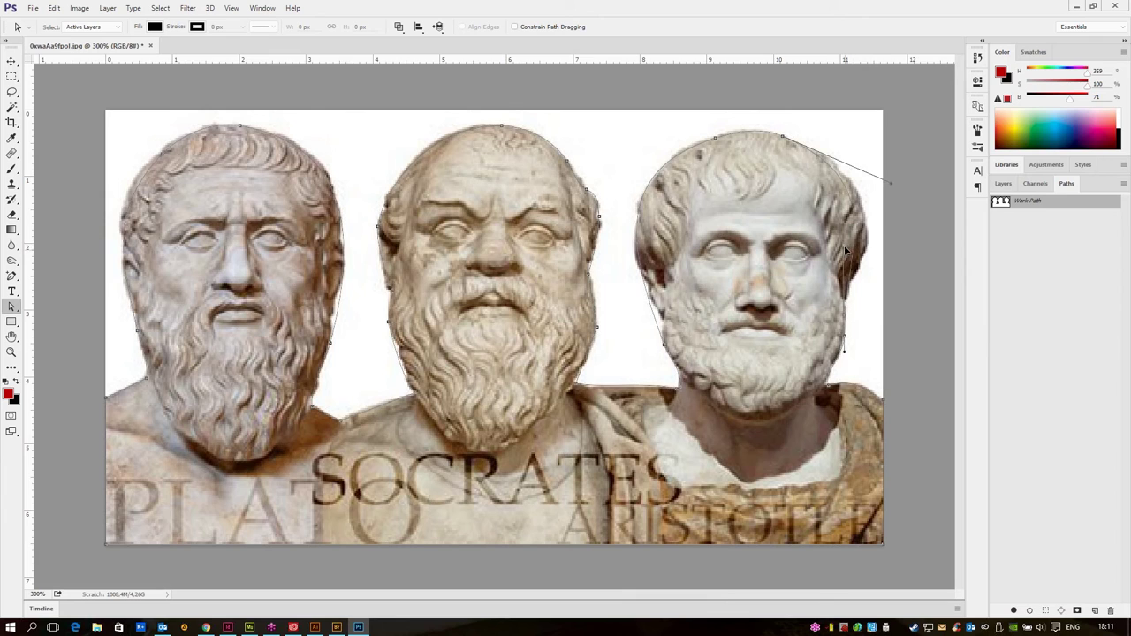
drag(887, 184, 921, 204)
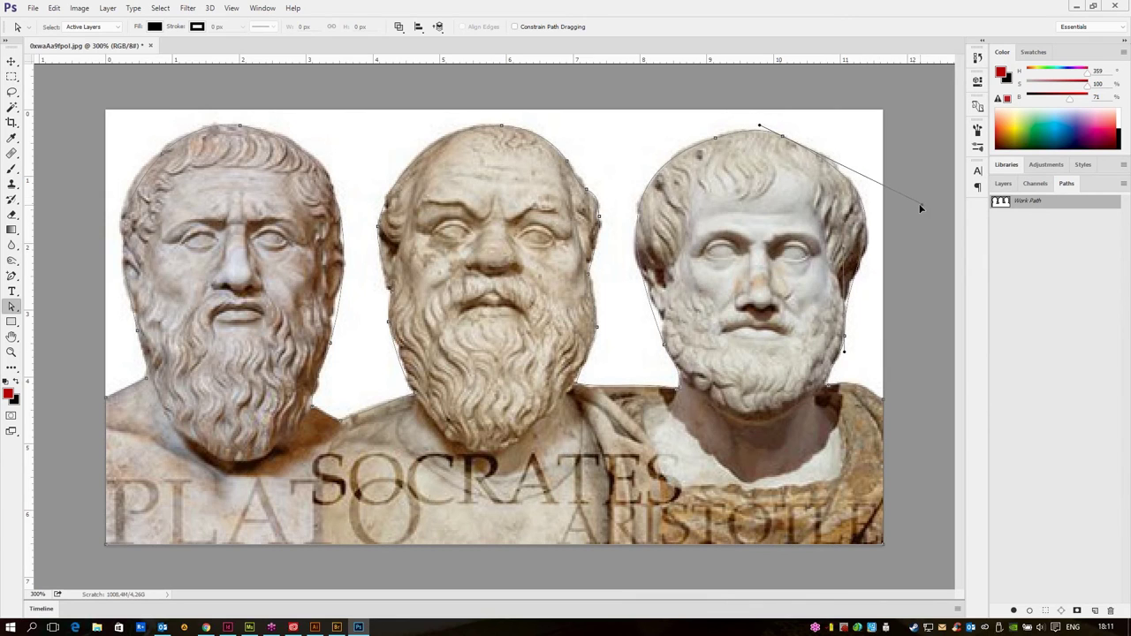
- Store the work path around the three busts as a saved path named Path 1
double_click(1043, 201)
key(Return)
click(1002, 183)
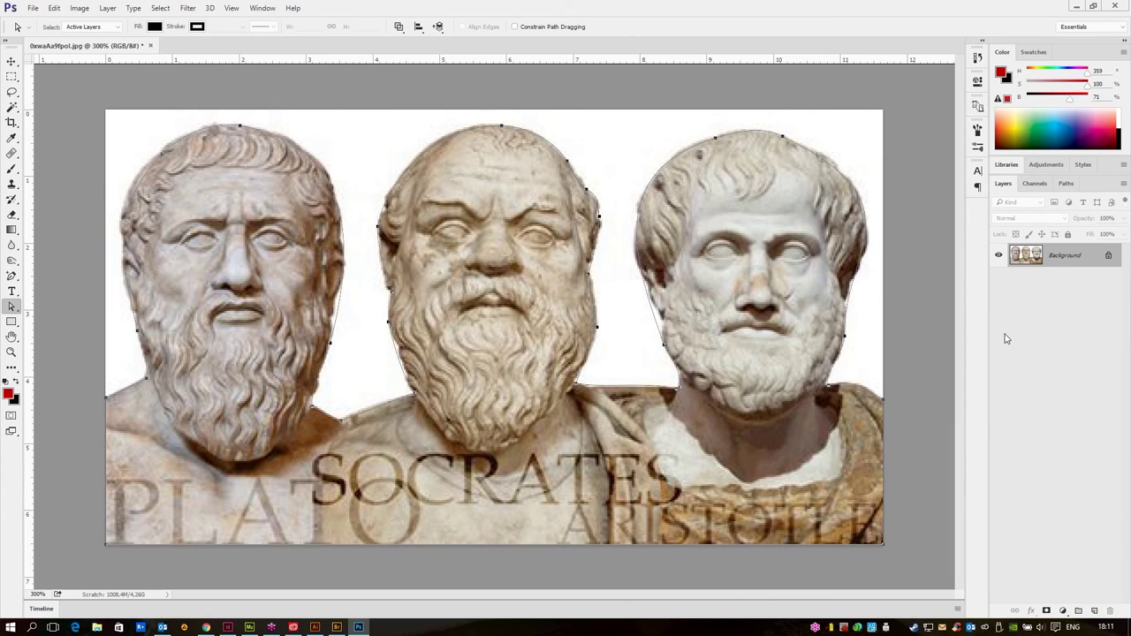
- Save and close the busts JPEG and return to the geometry poster in InDesign
key(ctrl+s)
click(632, 169)
key(v)
key(ctrl+w)
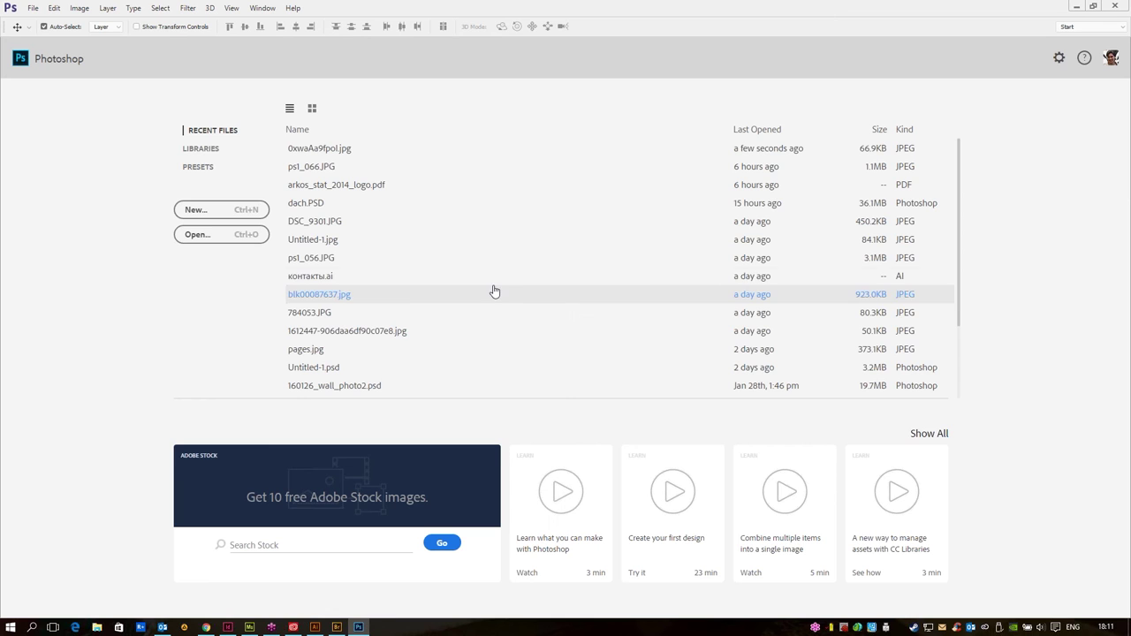
key(alt+Tab)
key(alt+Tab)
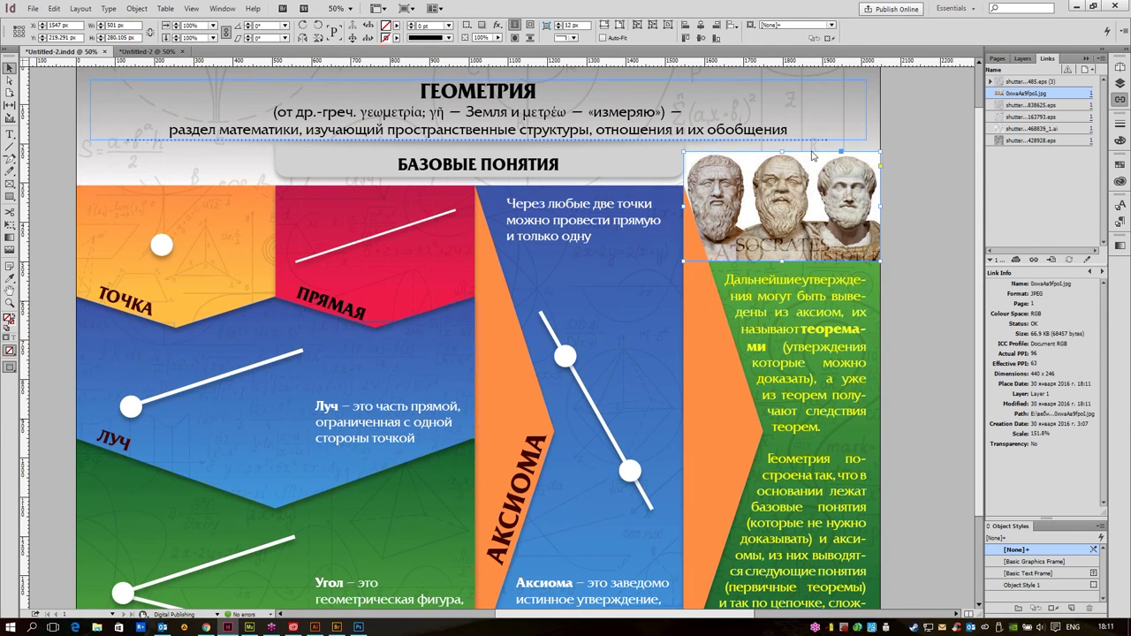
- Give the philosophers' image a clipping path of type Photoshop Path using Path 1, with preview on
click(156, 10)
mouse_move(136, 9)
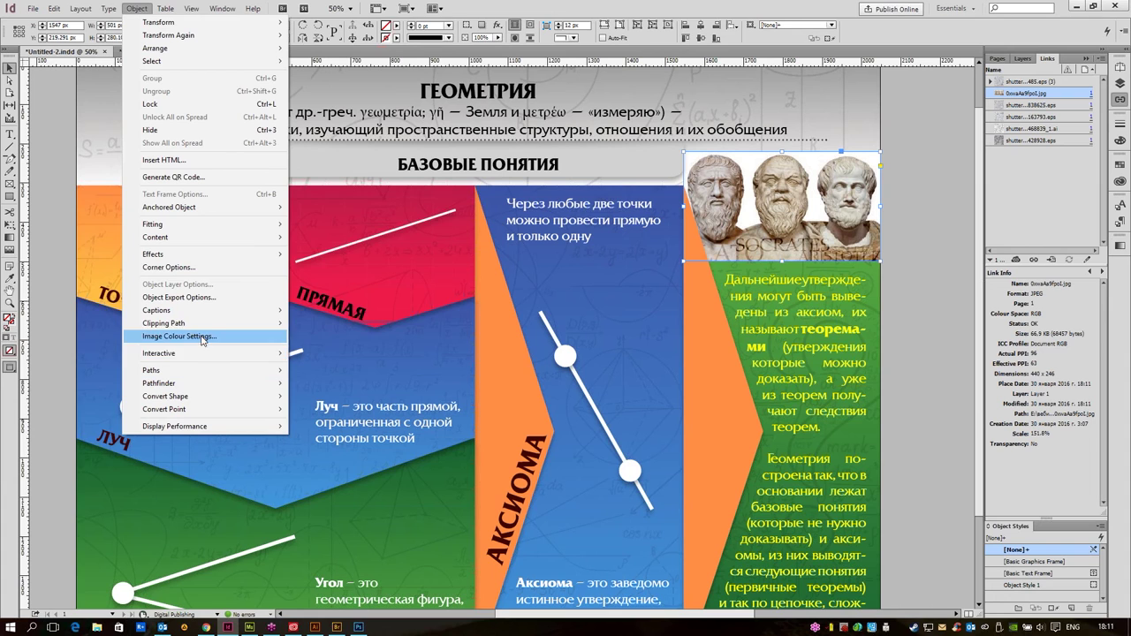
mouse_move(203, 324)
click(392, 323)
click(173, 40)
click(202, 95)
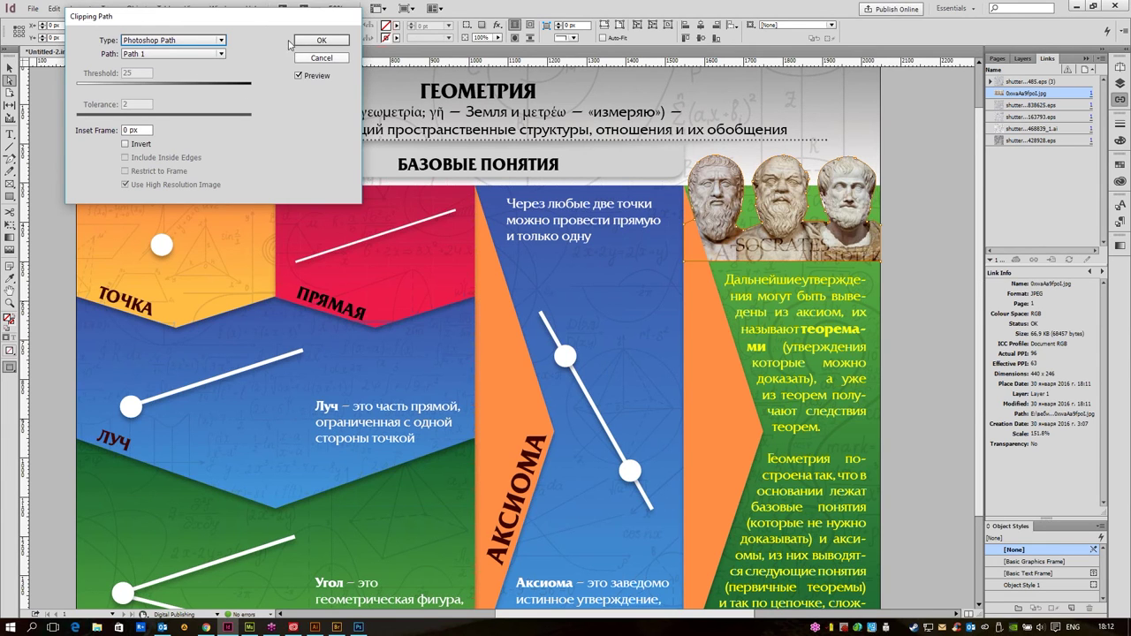
drag(249, 18, 427, 124)
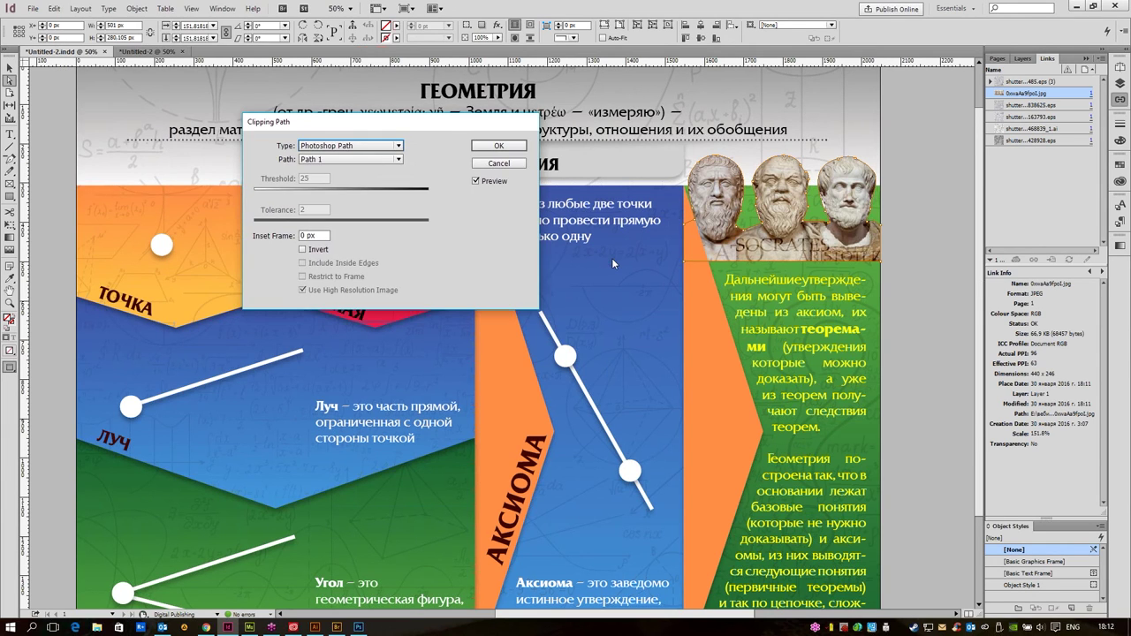
key(ctrl+equal)
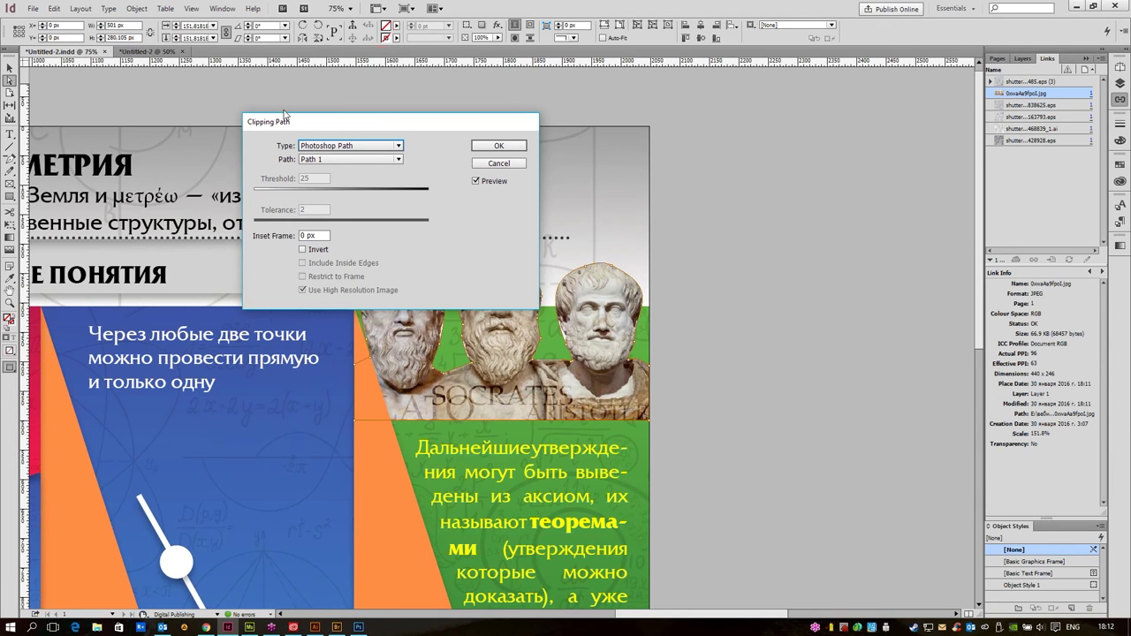
drag(353, 127, 788, 119)
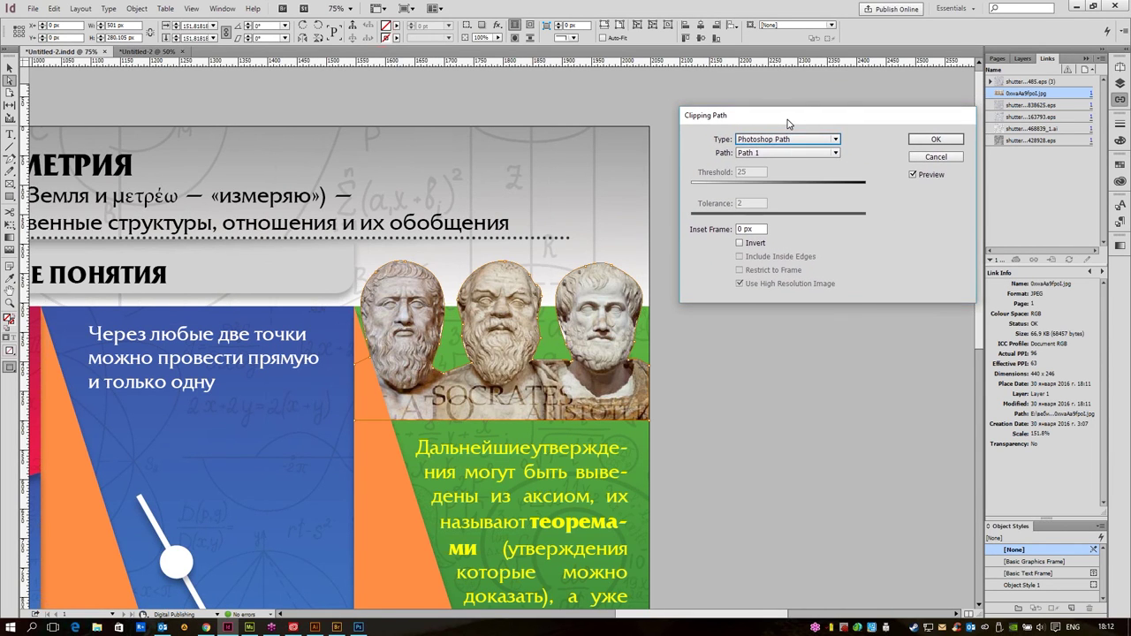
- Switch the busts' clipping path type to Detect Edges with threshold 33 and tolerance 0,774, and apply the clipping settings
click(806, 139)
click(811, 141)
click(808, 141)
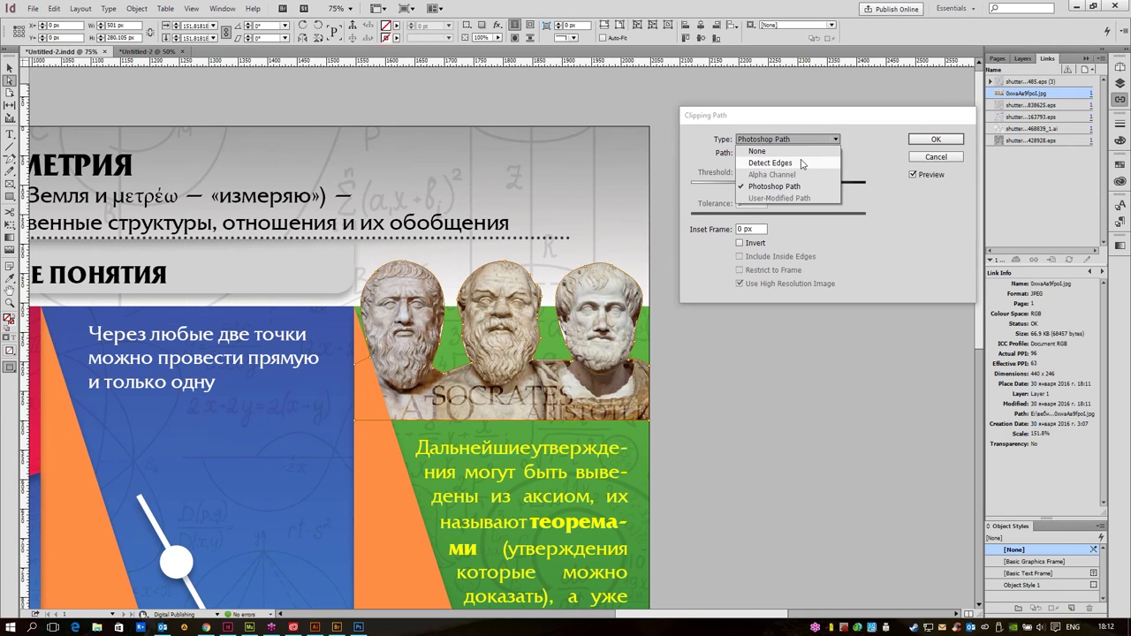
click(802, 163)
mouse_move(707, 171)
mouse_down()
mouse_move(706, 206)
mouse_move(712, 173)
mouse_move(724, 176)
mouse_move(714, 181)
mouse_up()
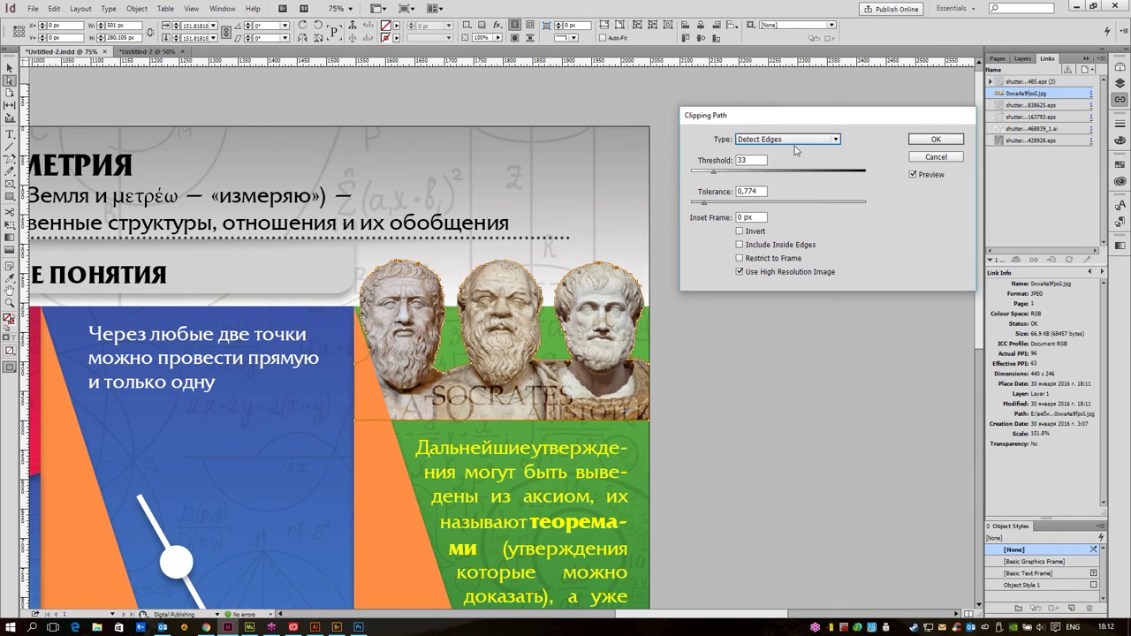
scroll(794, 143, down, 2)
click(935, 140)
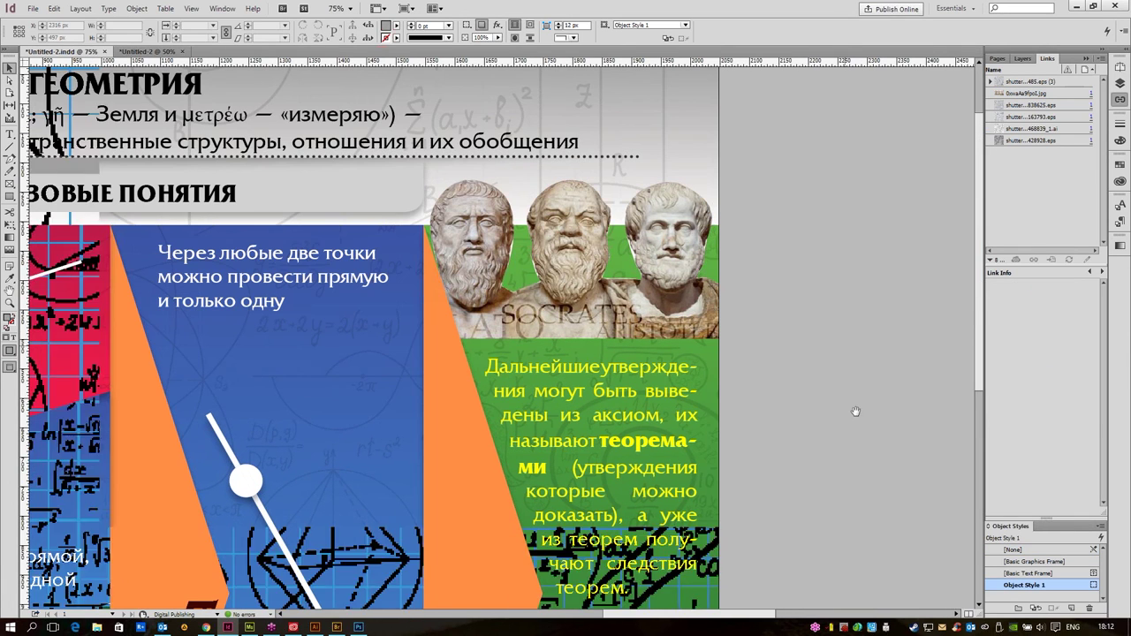
- Move the philosophers' image slightly up on the page to Y 206.895 px
key(ctrl+minus)
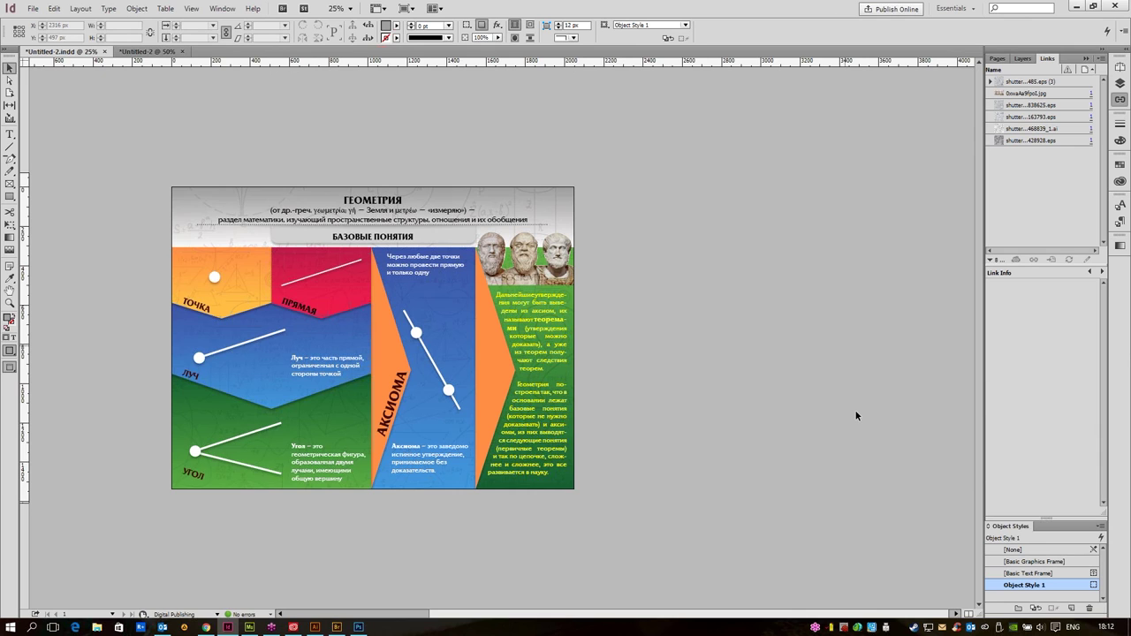
drag(776, 309, 972, 388)
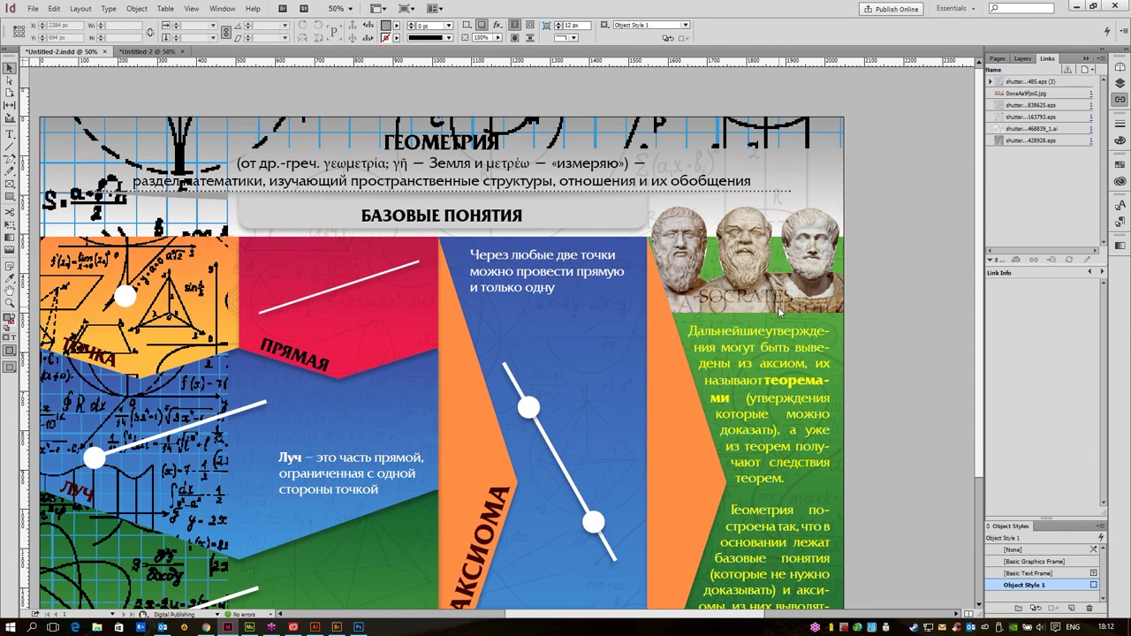
click(817, 260)
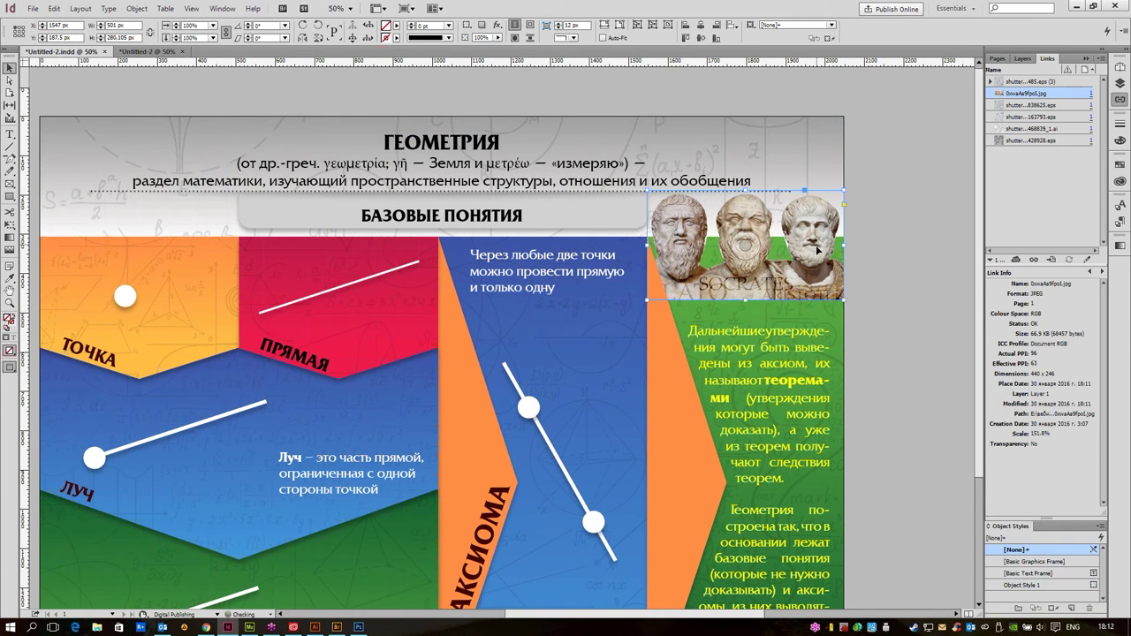
drag(818, 252, 817, 260)
scroll(857, 390, down, 1)
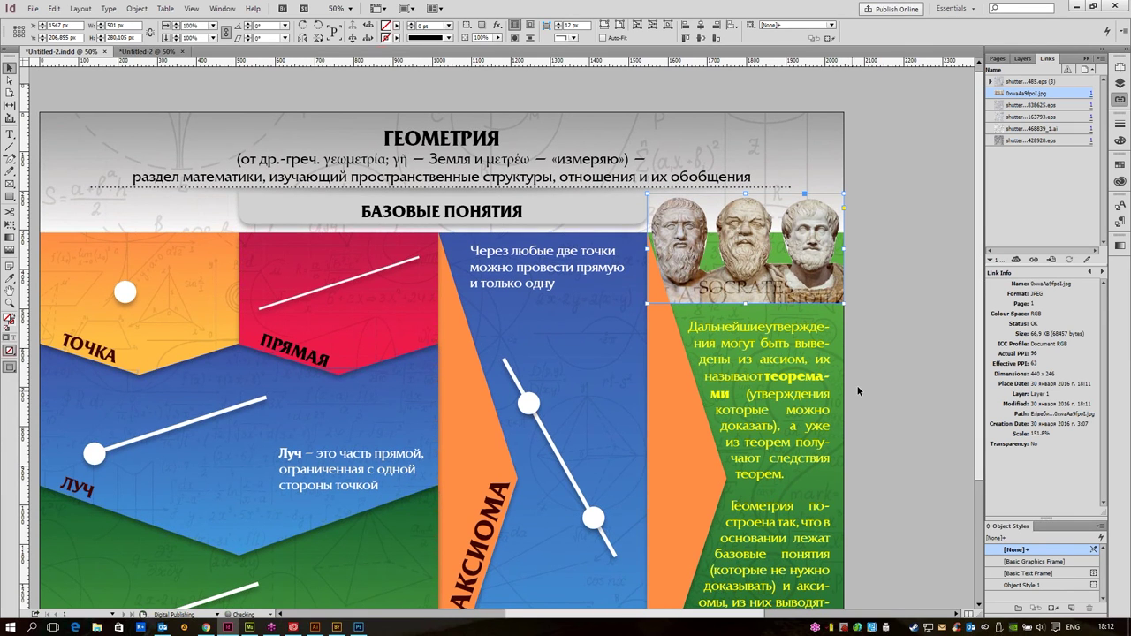
drag(507, 370, 535, 302)
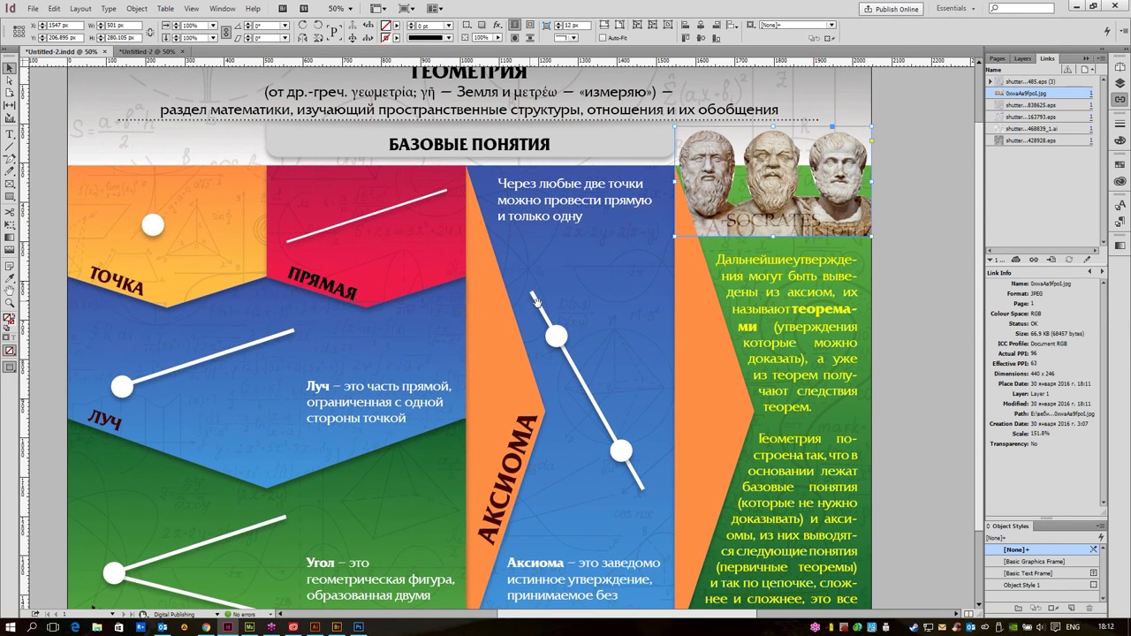
key(ctrl+minus)
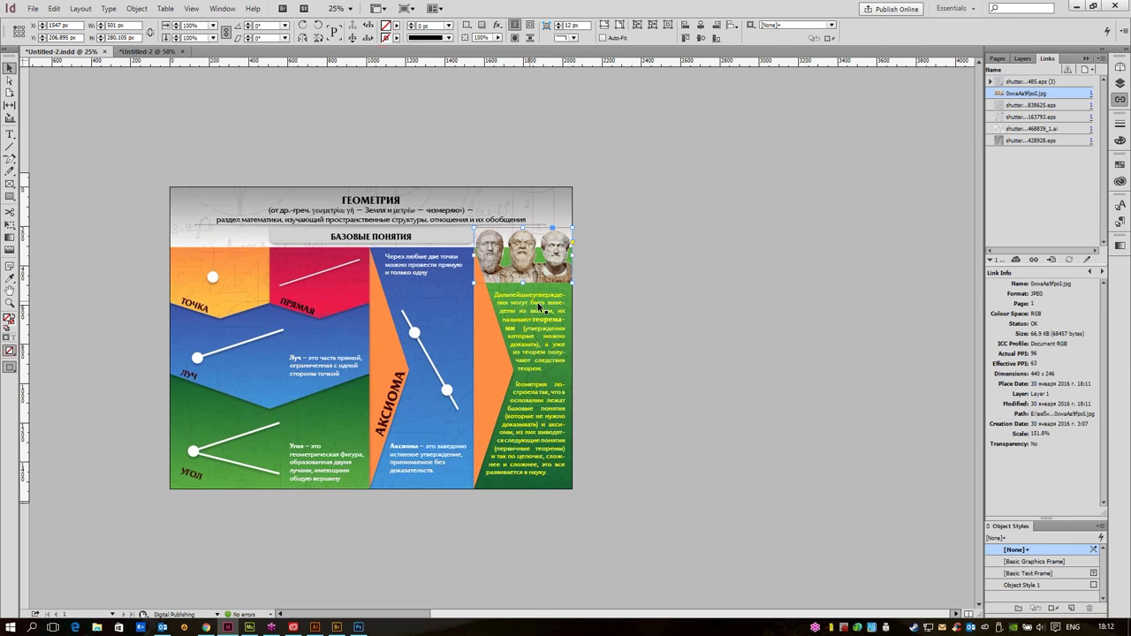
key(ctrl+0)
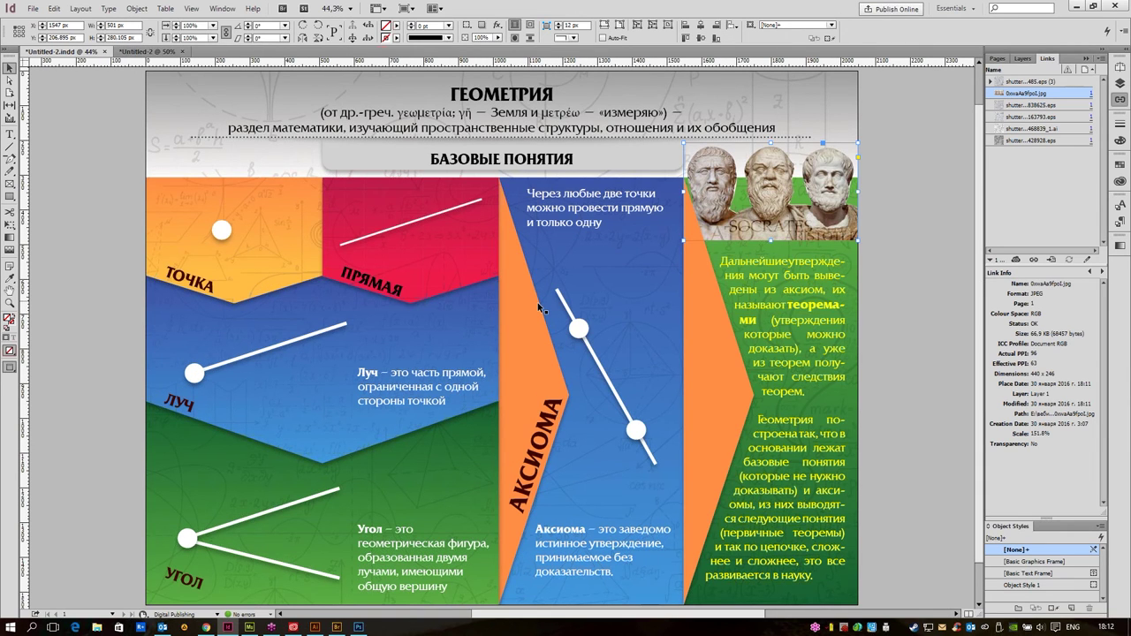
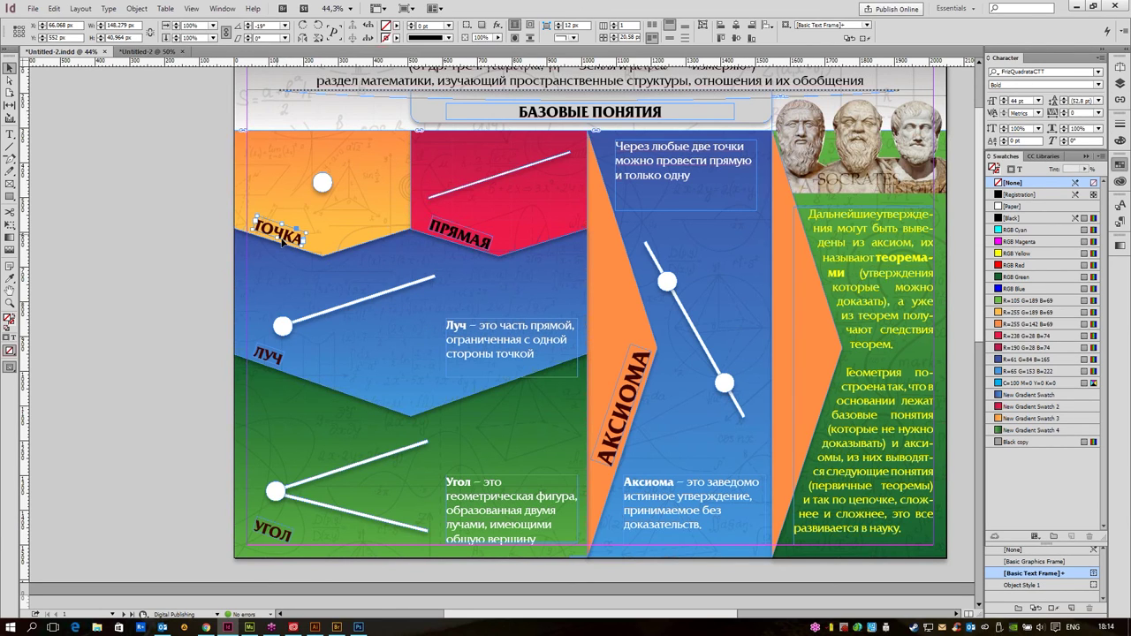
- Group the orange ТОЧКА panel with its white dot and label, and convert the group to a button
click(359, 170)
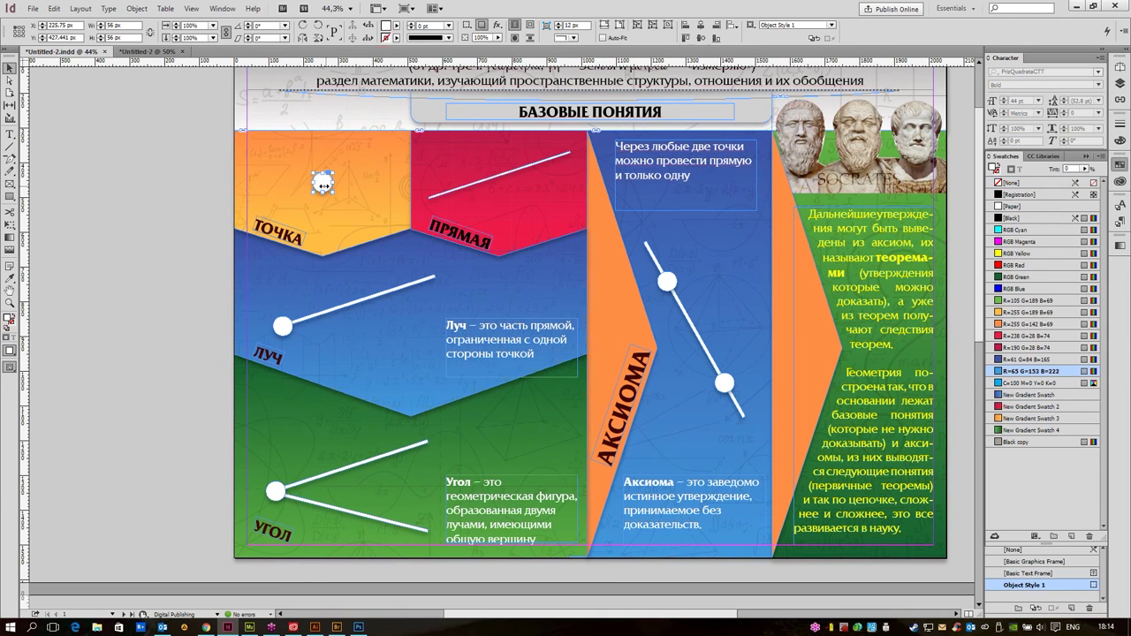
click(332, 198)
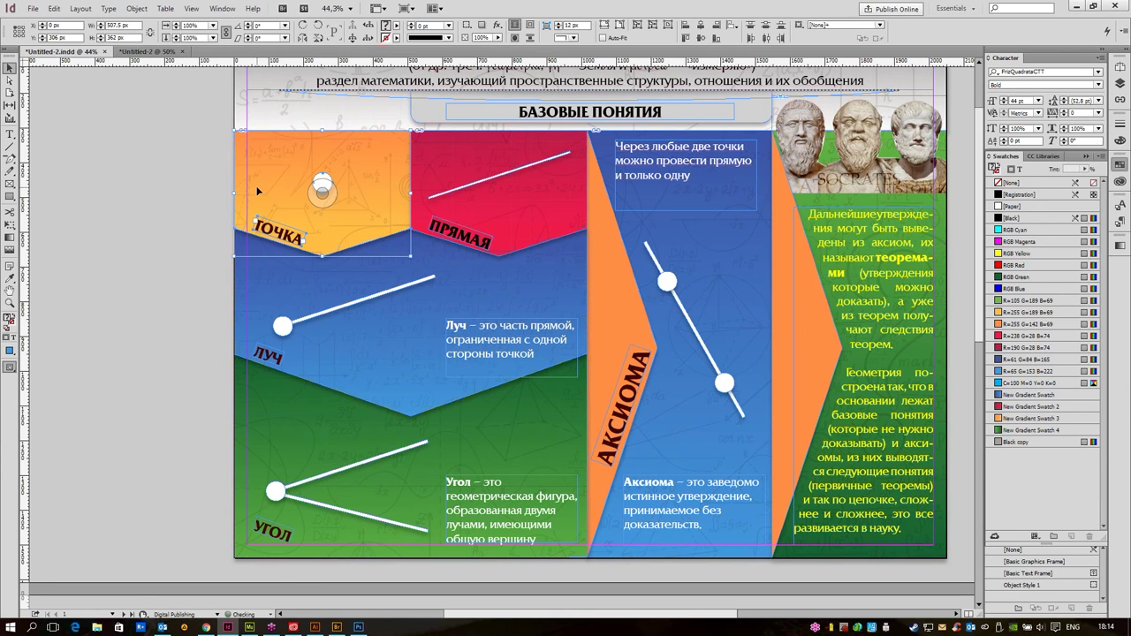
right_click(268, 163)
mouse_move(318, 451)
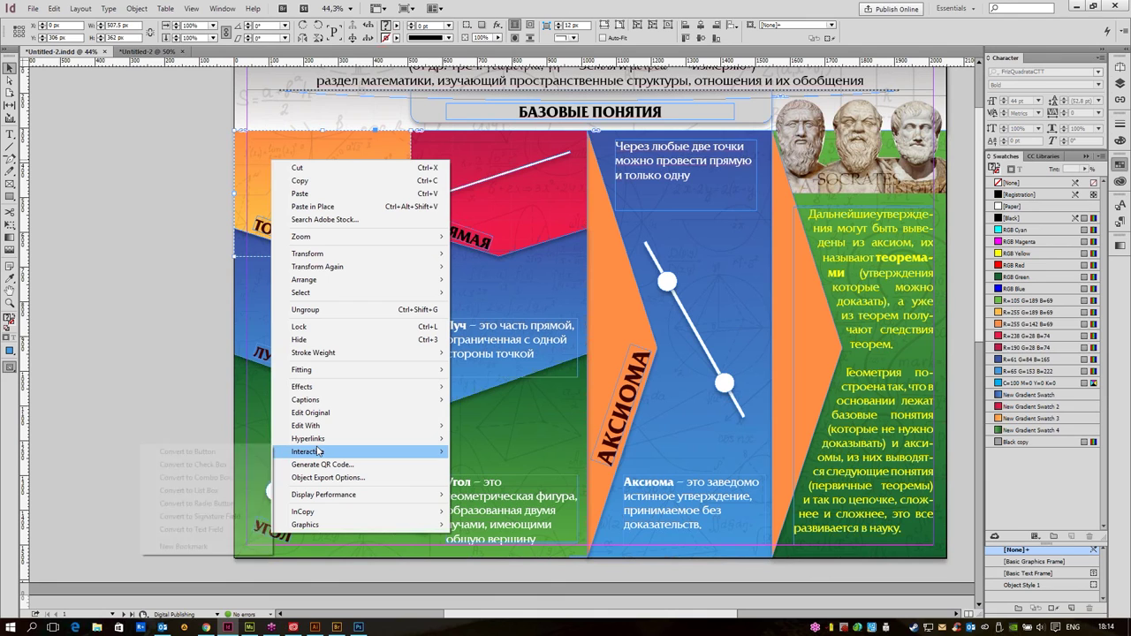
click(187, 452)
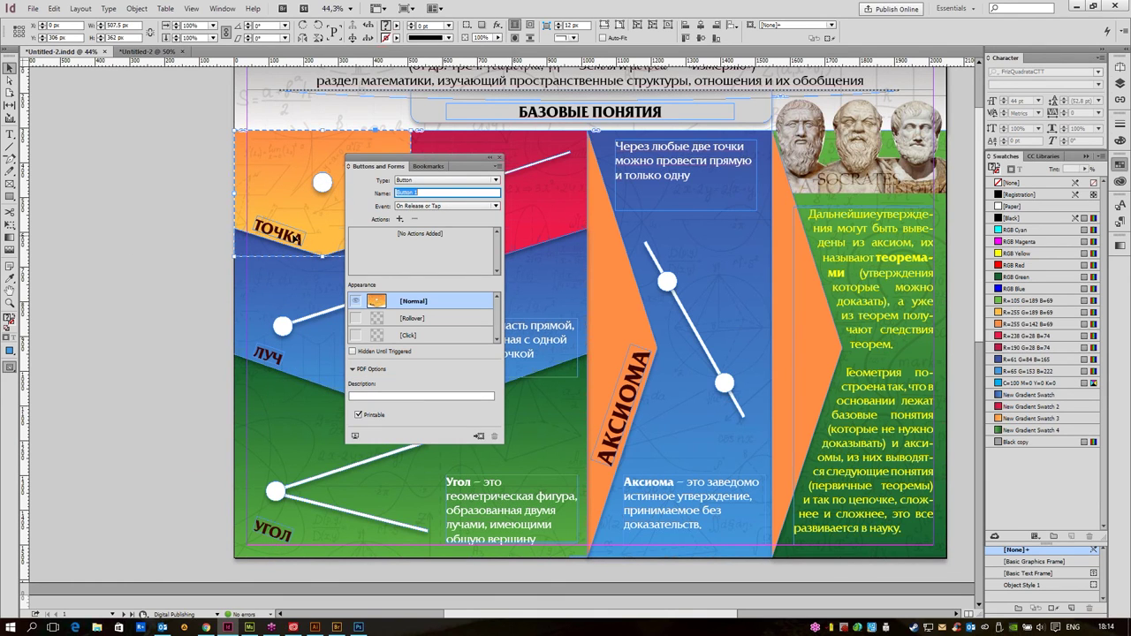
drag(379, 166, 106, 94)
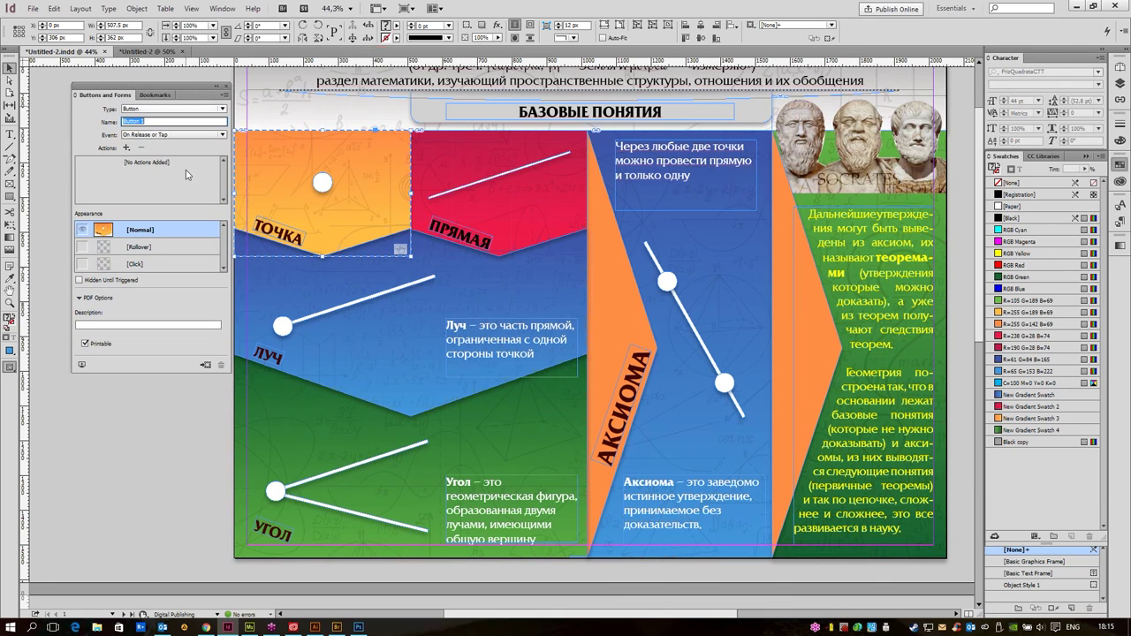
- Set the ТОЧКА button's event to On Click and add a Go To Page action for page 2
click(143, 136)
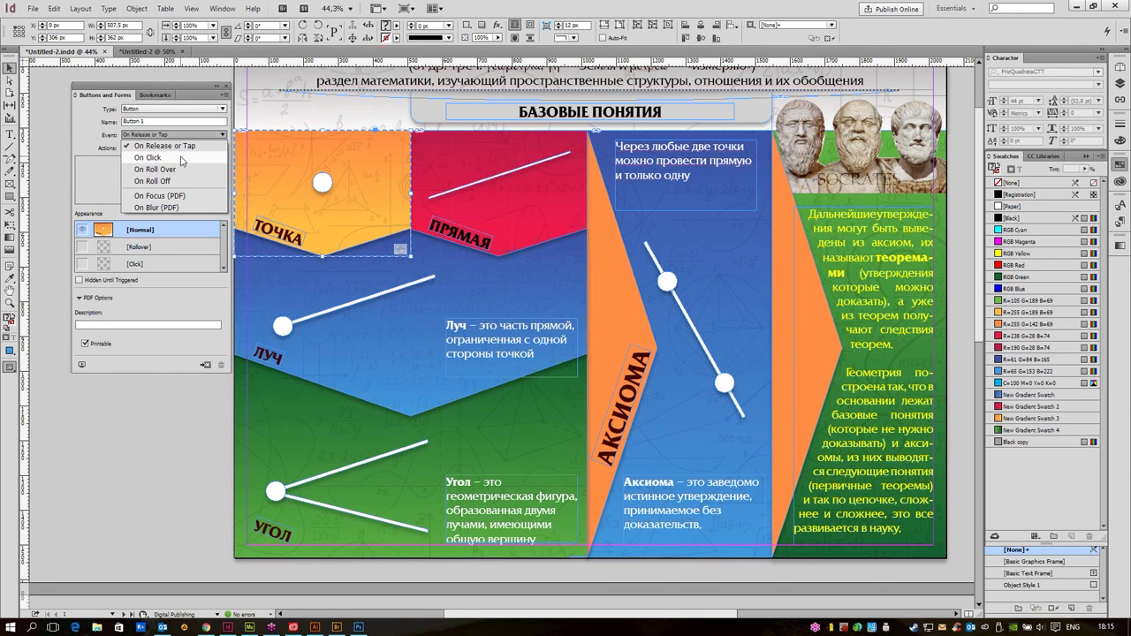
click(181, 159)
click(127, 147)
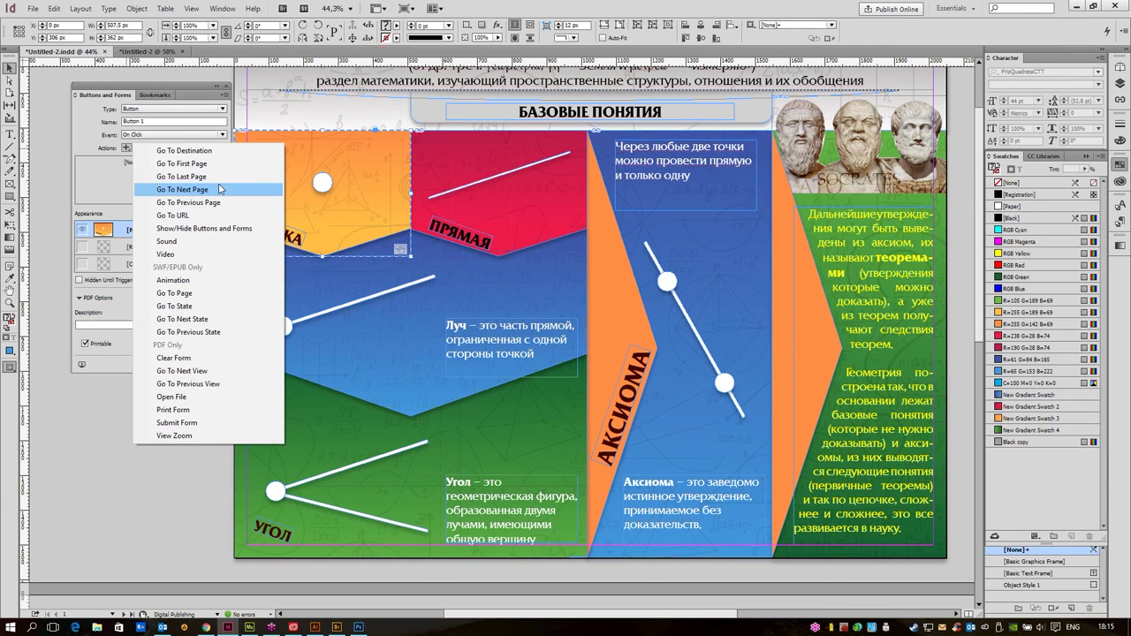
click(176, 292)
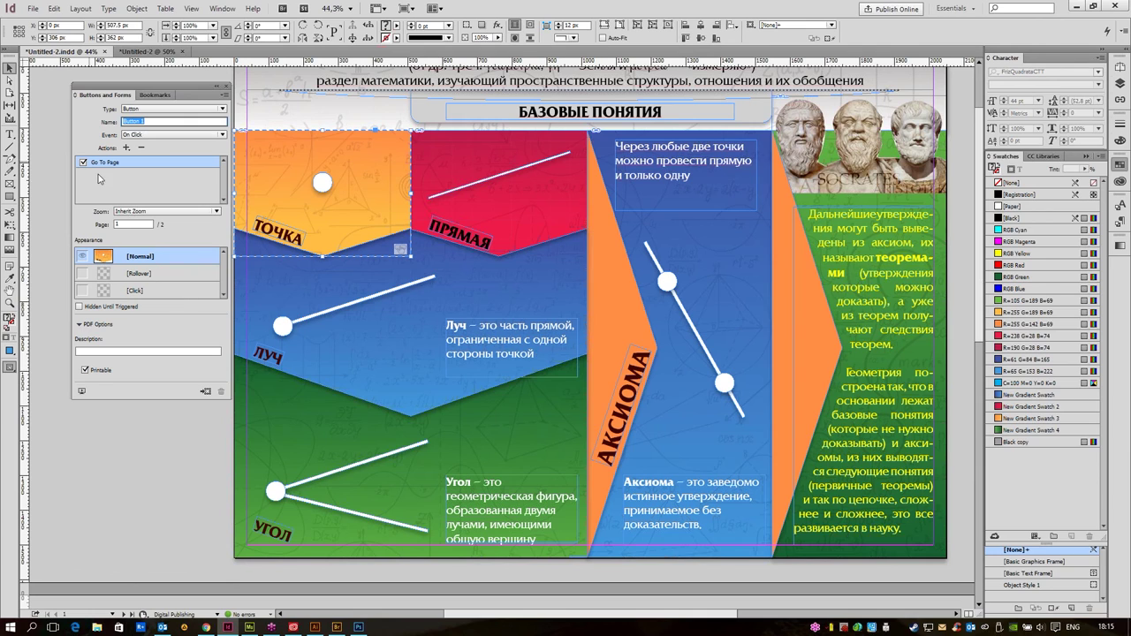
double_click(133, 224)
text(2)
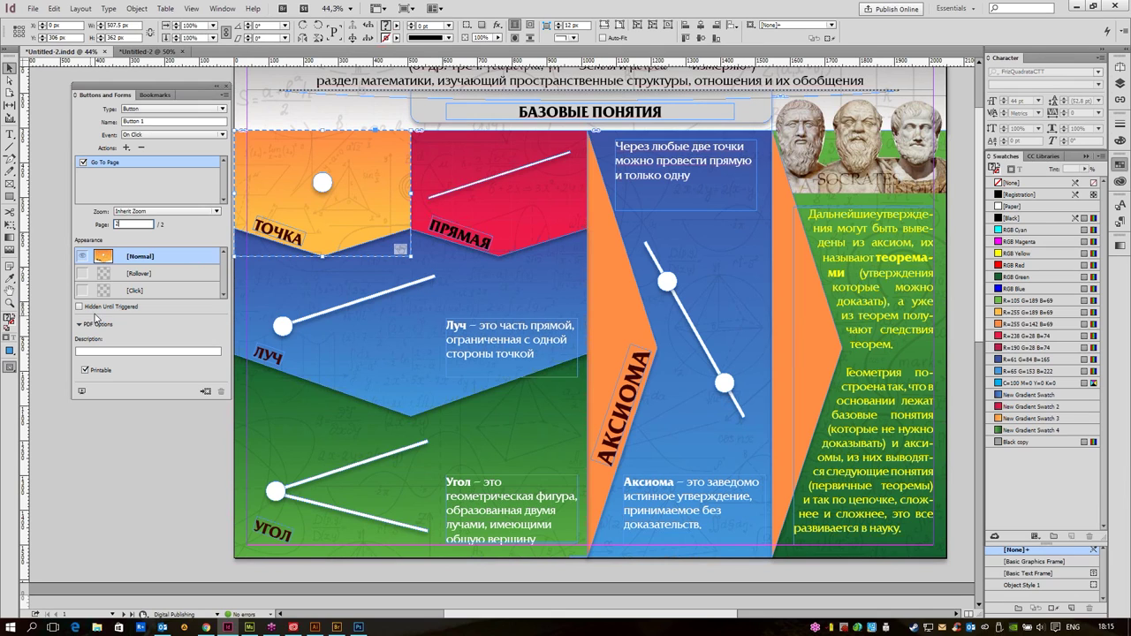
- Enable the ТОЧКА button's Rollover state and set its orange panel's drop shadow to size 0 px and Y offset 2 px
click(158, 274)
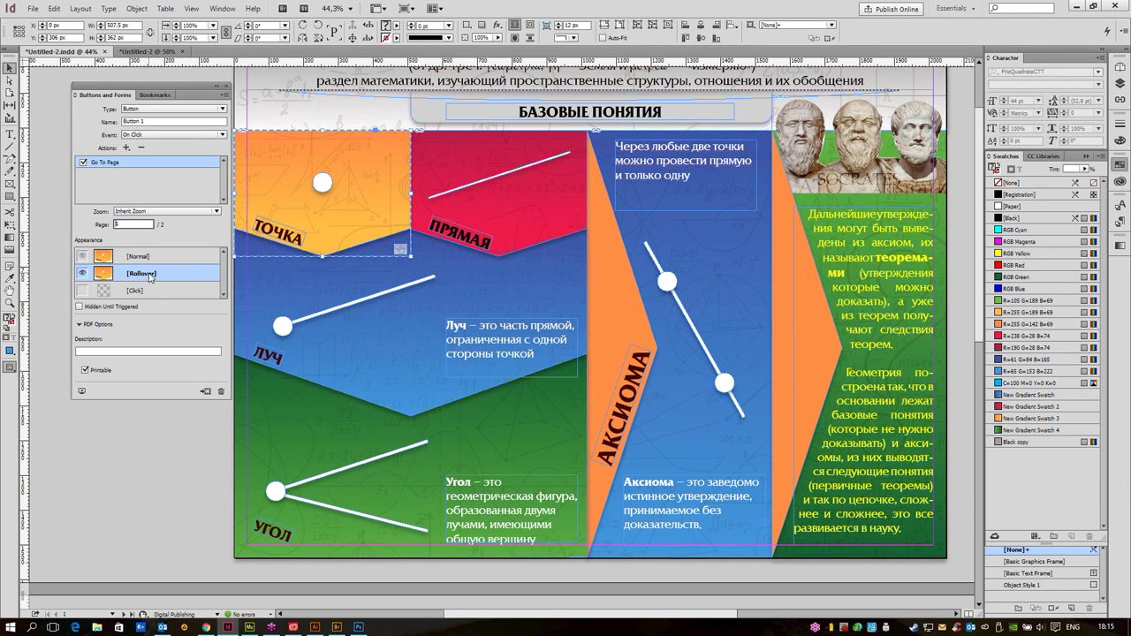
click(371, 240)
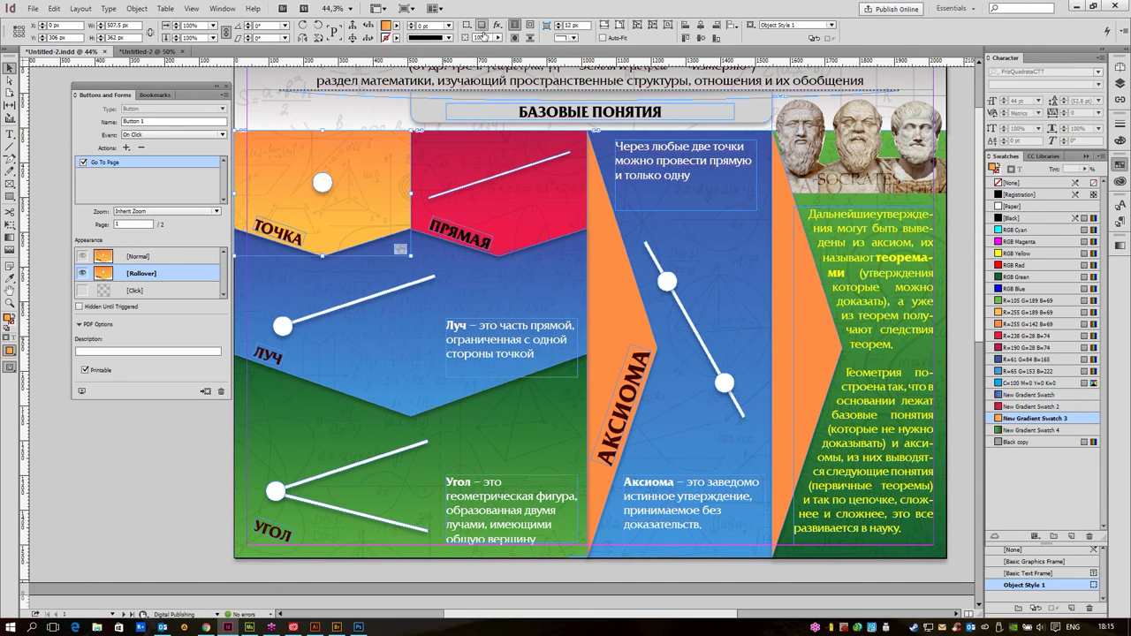
click(497, 25)
click(541, 48)
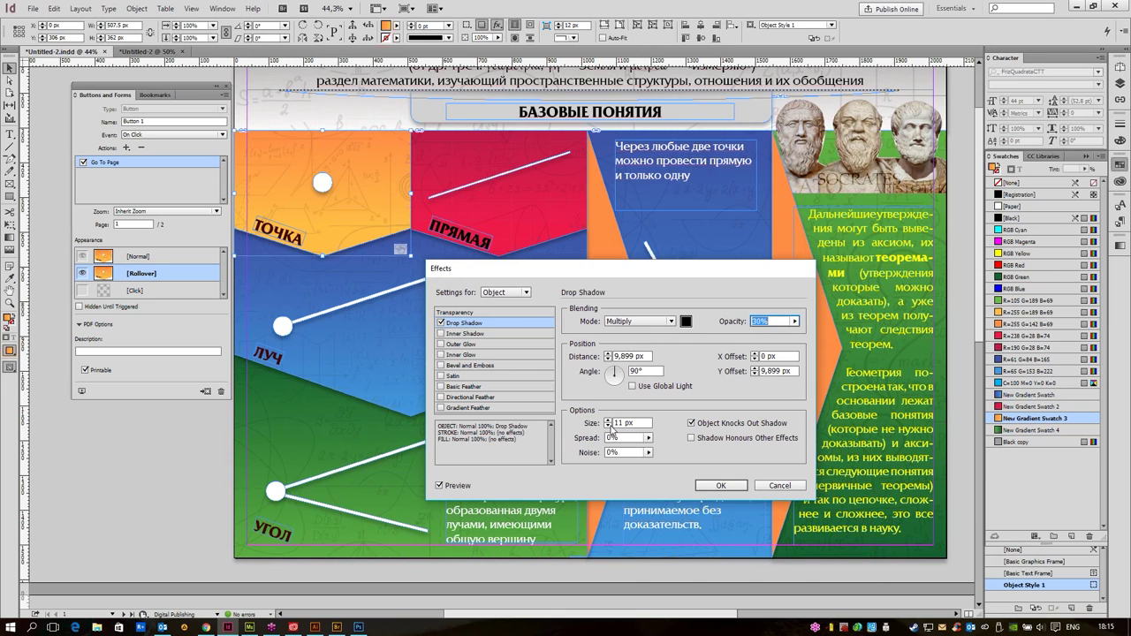
click(608, 427)
click(607, 427)
click(754, 373)
click(753, 375)
click(753, 375)
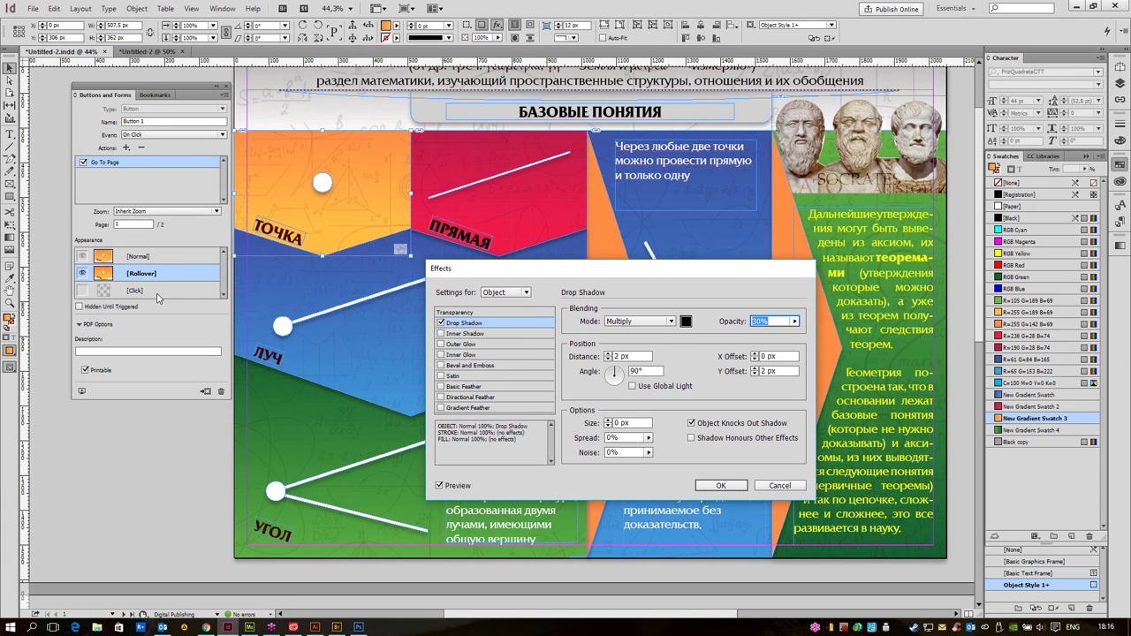
click(720, 485)
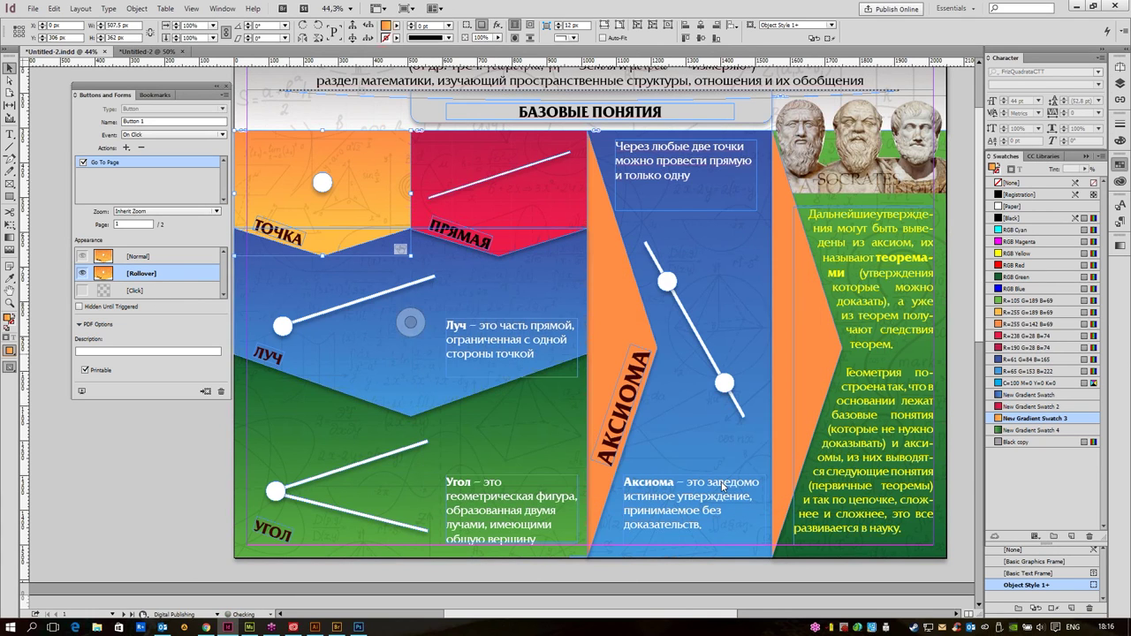
- Enable the ТОЧКА button's Click state and fill its orange panel with the R=255 G=189 B=69 swatch, finishing on the Normal state
click(173, 294)
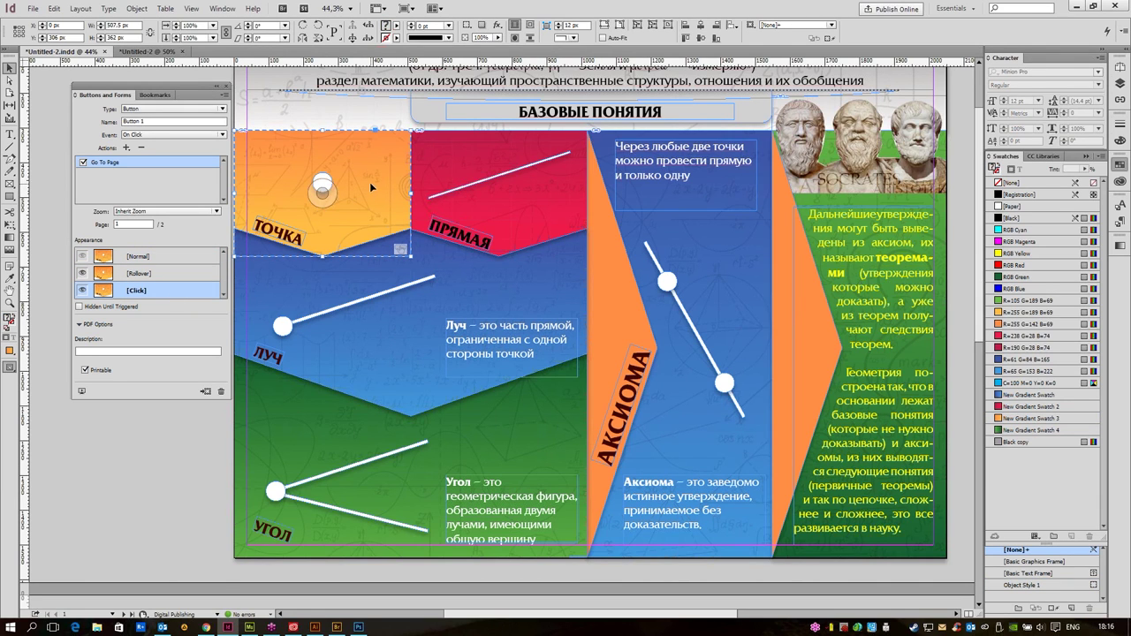
click(105, 296)
click(371, 210)
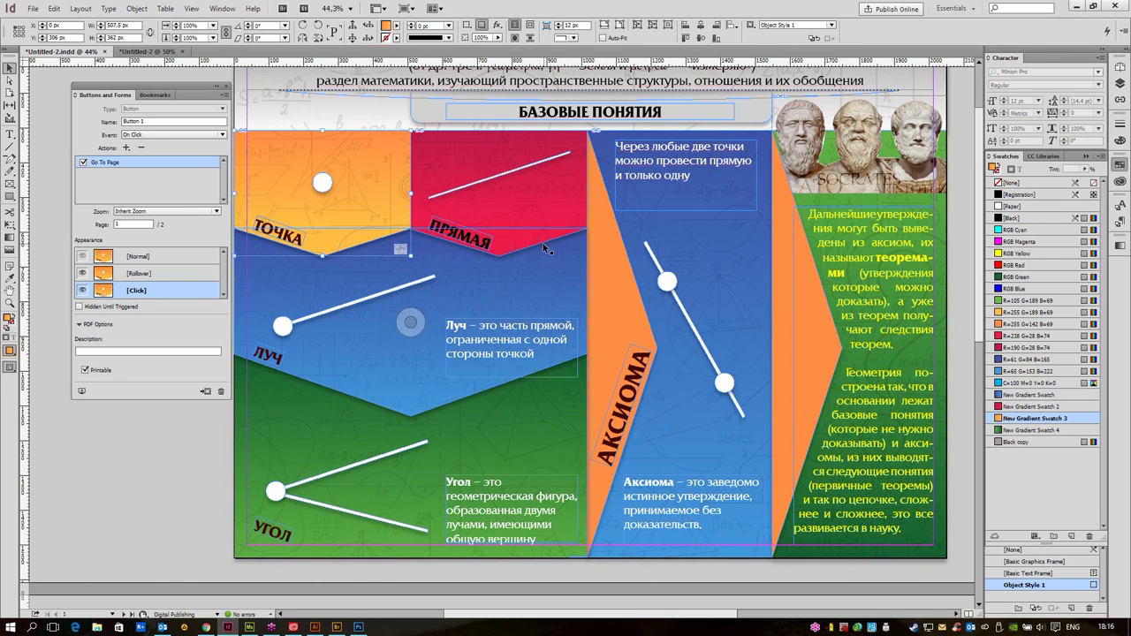
click(499, 193)
click(410, 323)
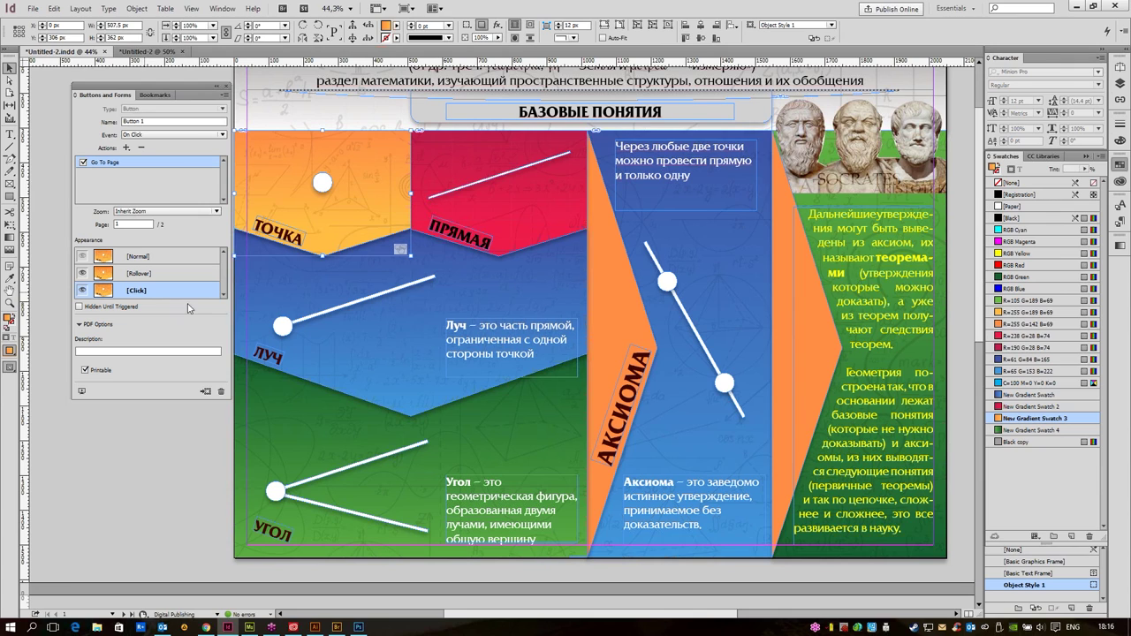
click(322, 193)
click(1032, 313)
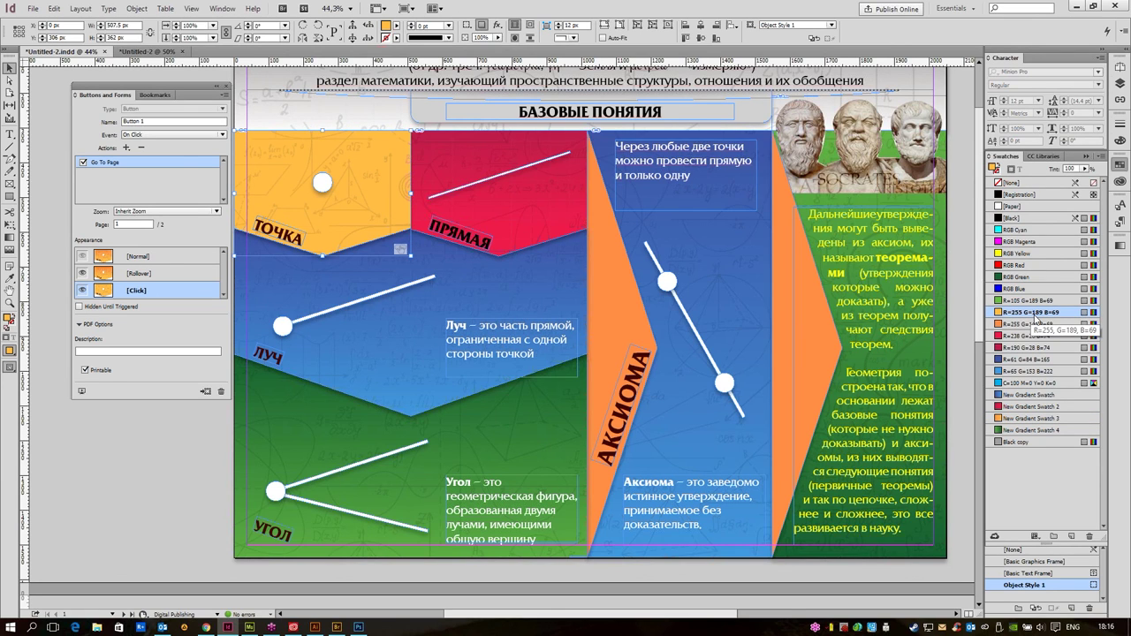
click(167, 256)
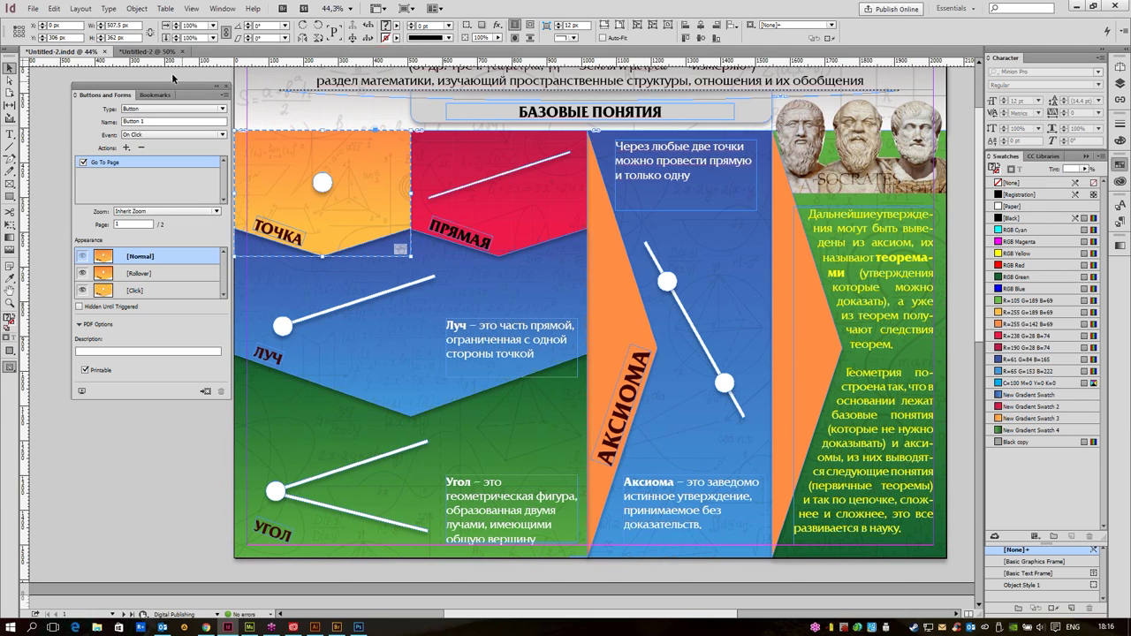
- Save the poster with nothing selected and start exporting it as Adobe PDF (Interactive) under the name Untitled-2.pdf
key(ctrl+shift+a)
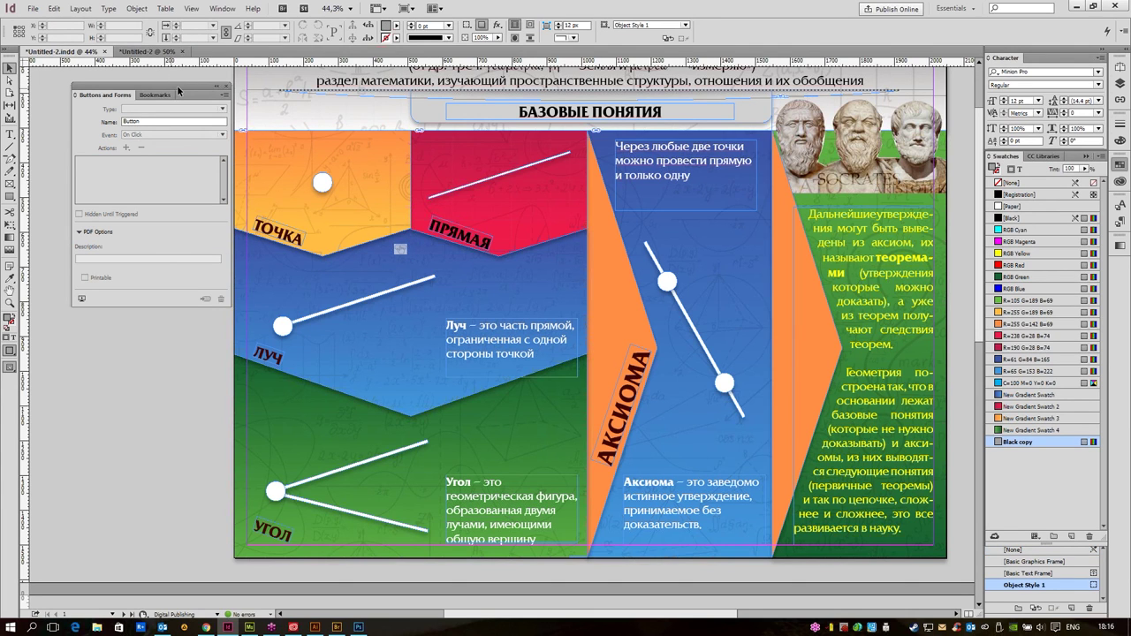
key(ctrl+s)
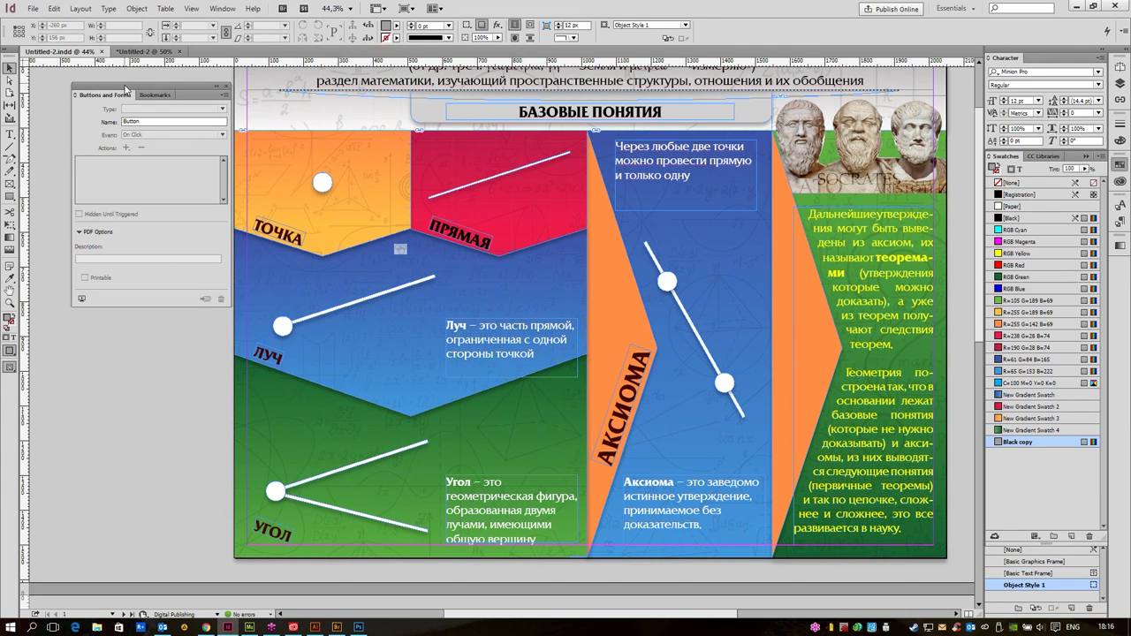
key(ctrl+e)
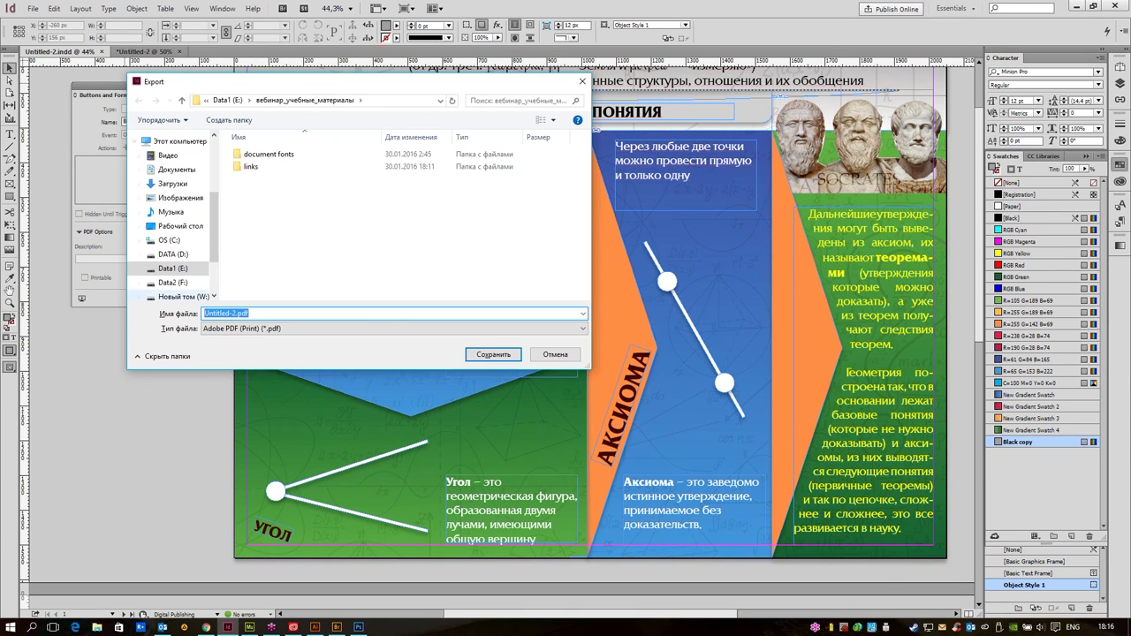
click(274, 328)
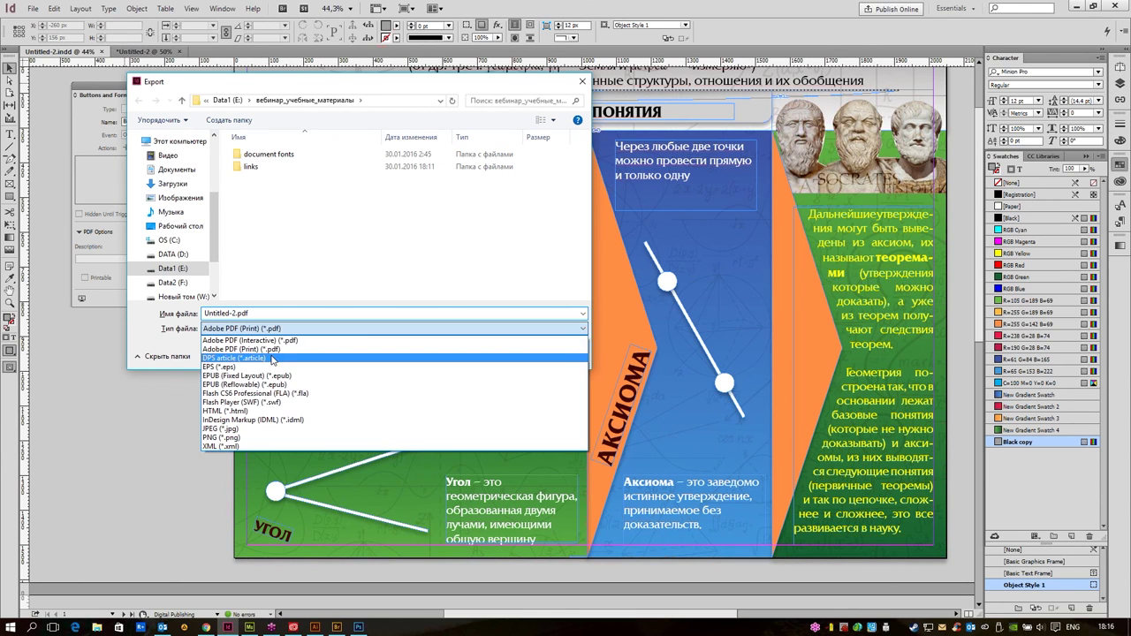
click(274, 341)
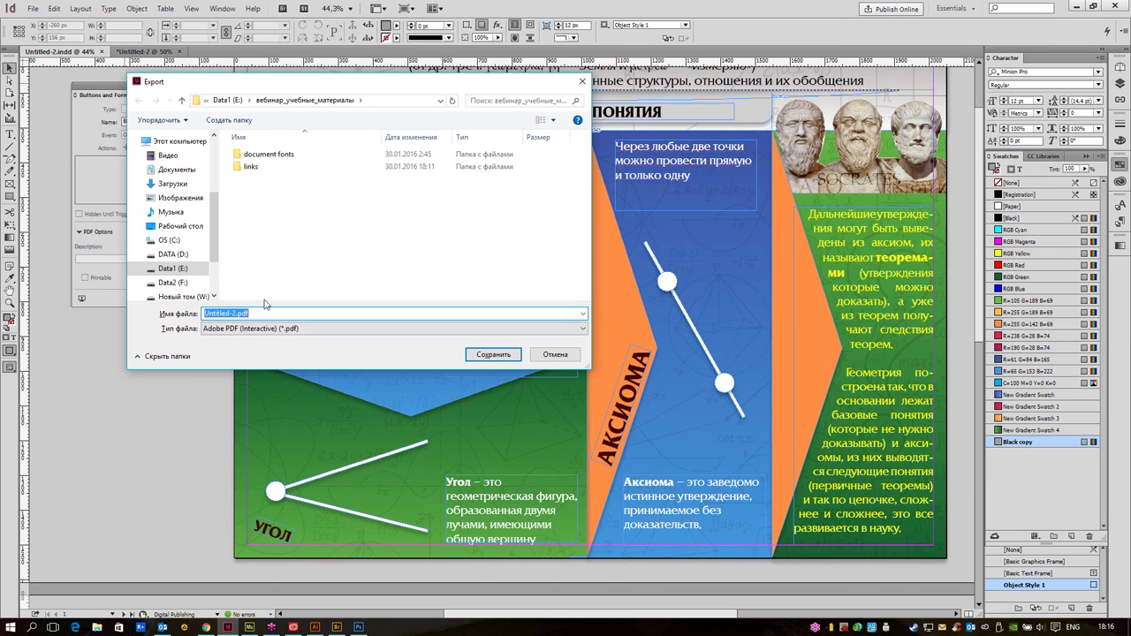
click(492, 353)
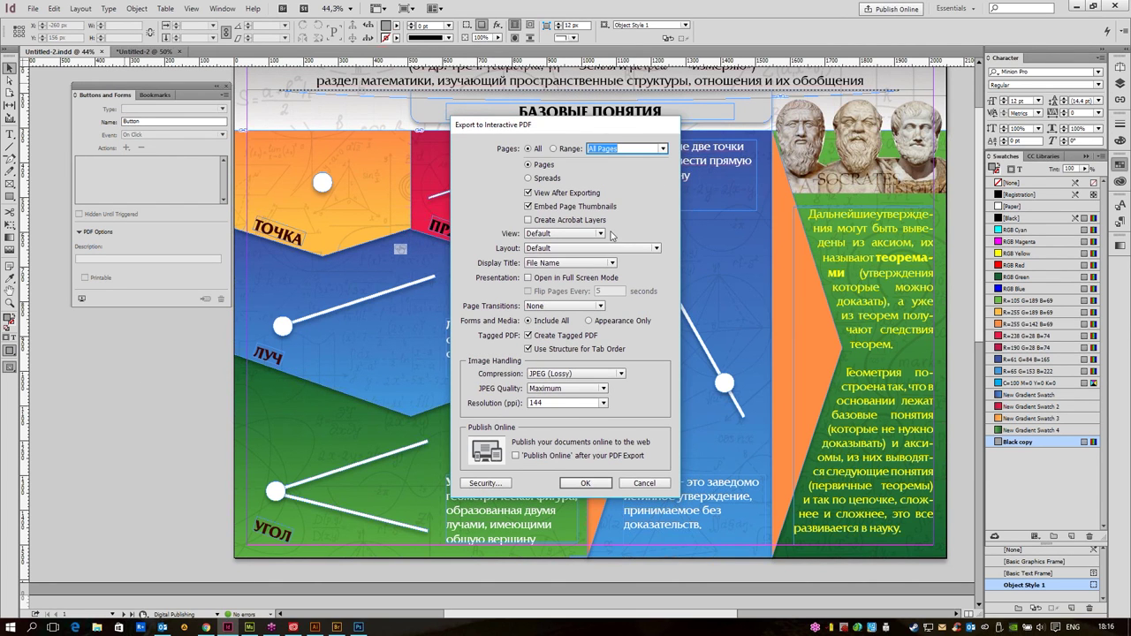
- Turn off Embed Page Thumbnails and complete the interactive PDF export of all pages
click(570, 208)
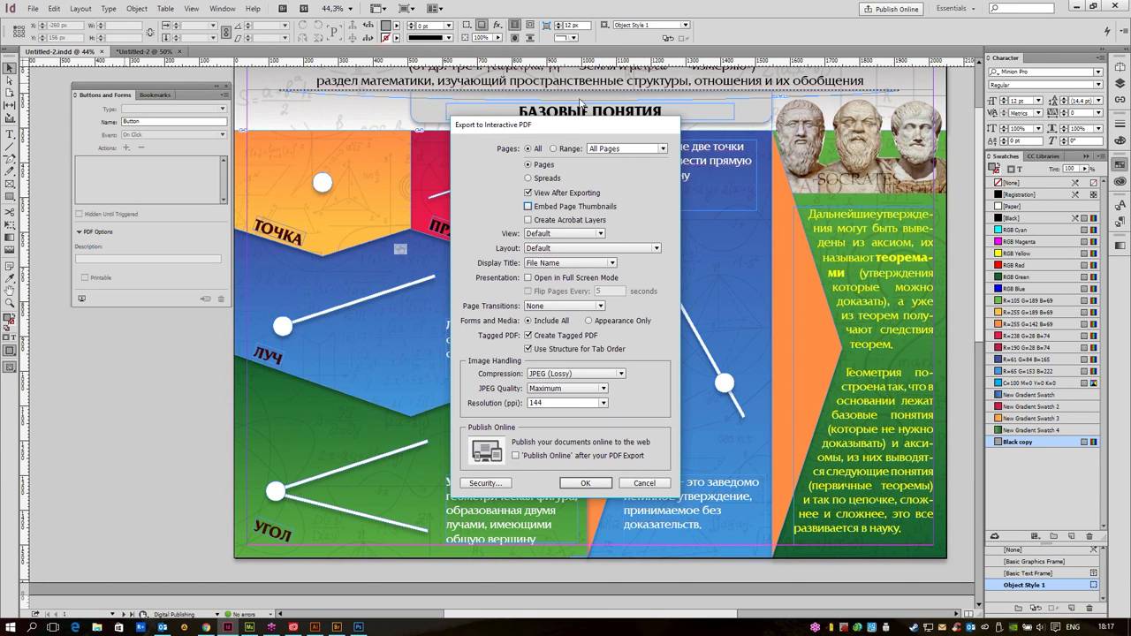
click(583, 484)
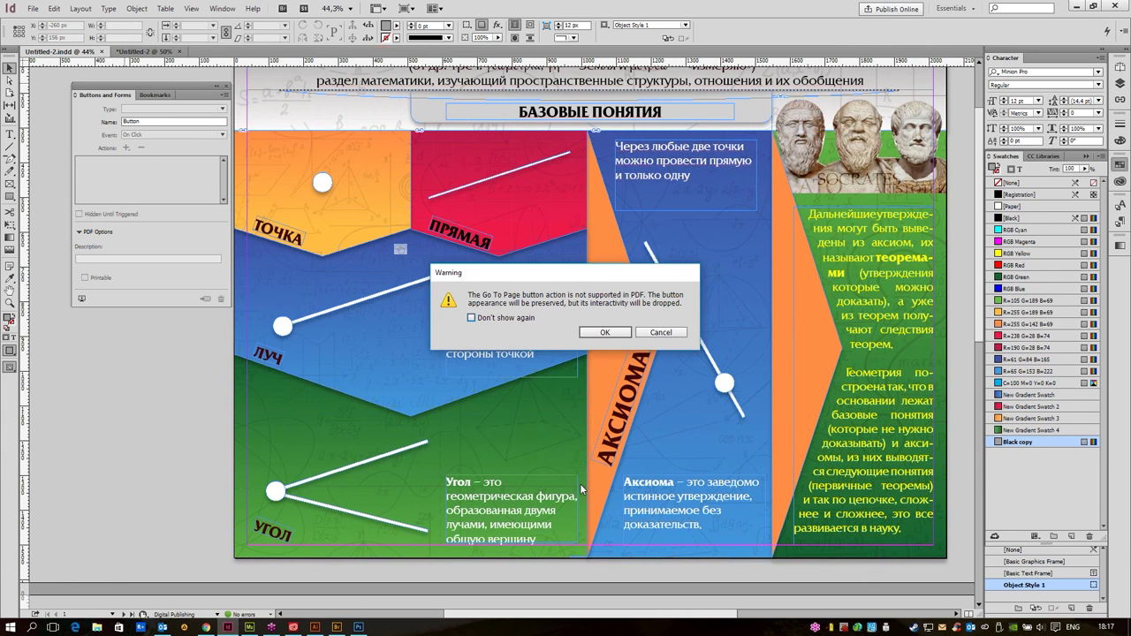
click(674, 325)
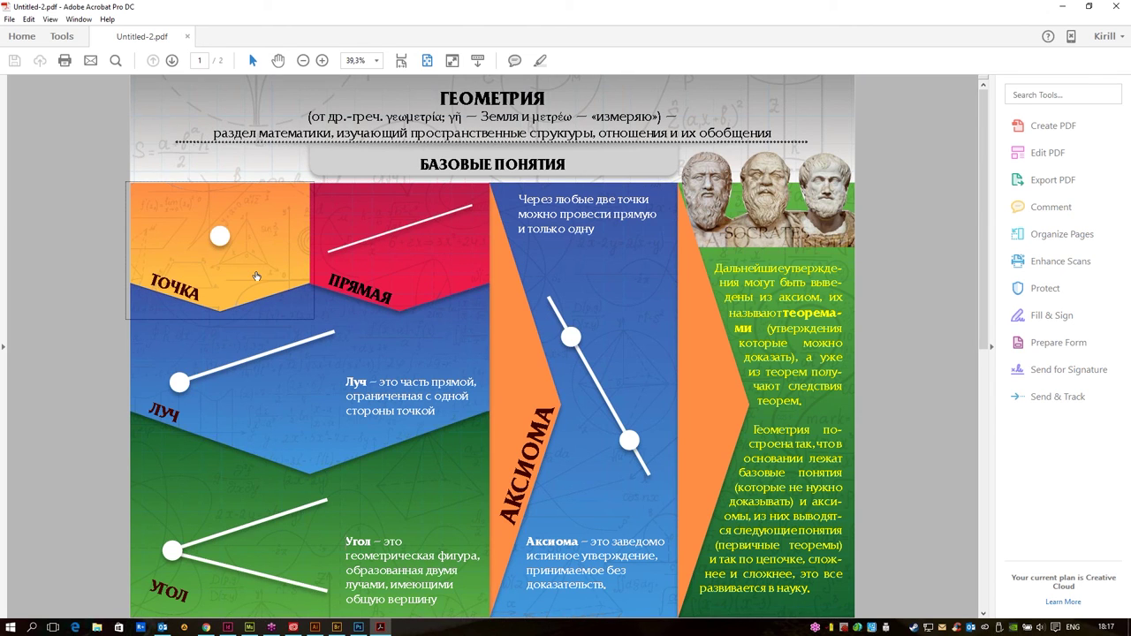
- Close the exported PDF in Acrobat and switch back to the poster in InDesign
click(186, 36)
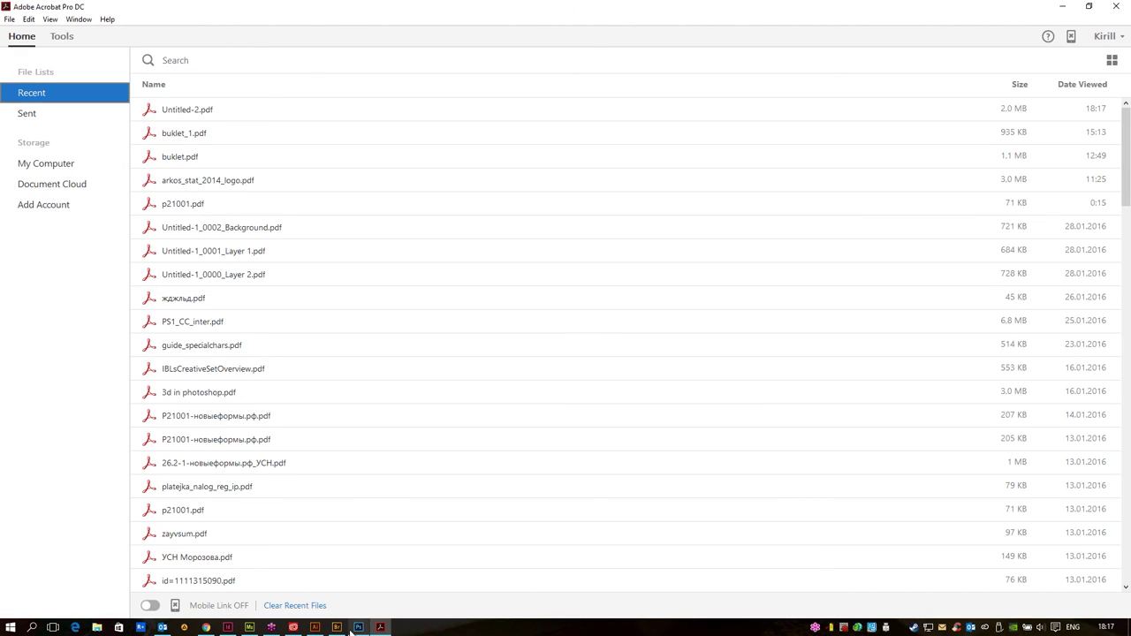
click(314, 627)
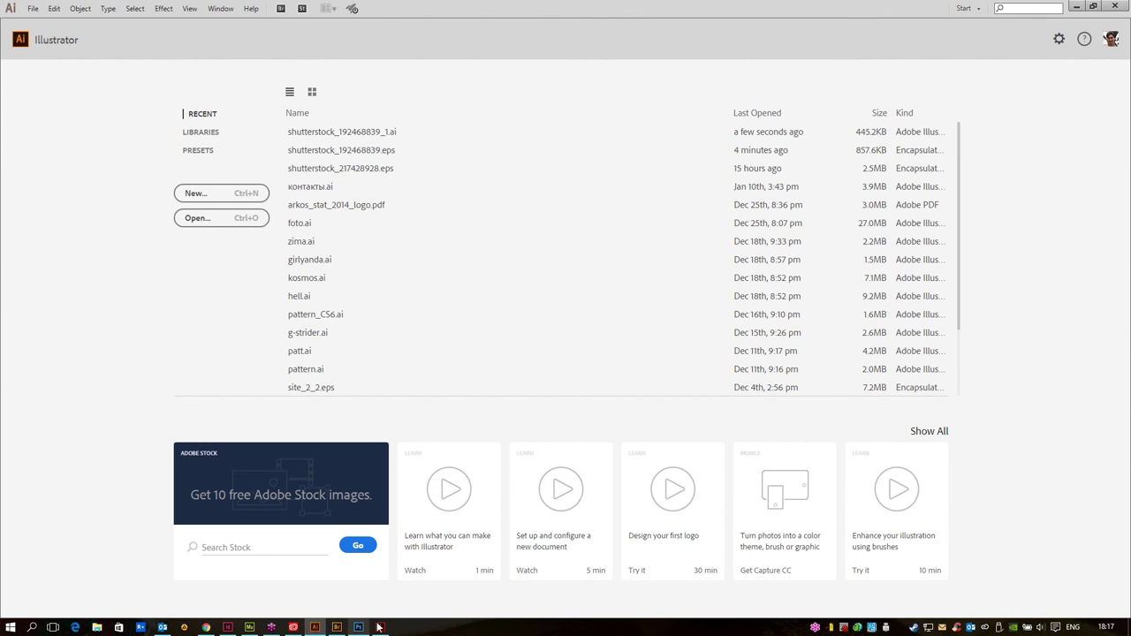
click(228, 628)
- Replace the ТОЧКА button's Go To Page action with a Go To Next Page action
click(321, 183)
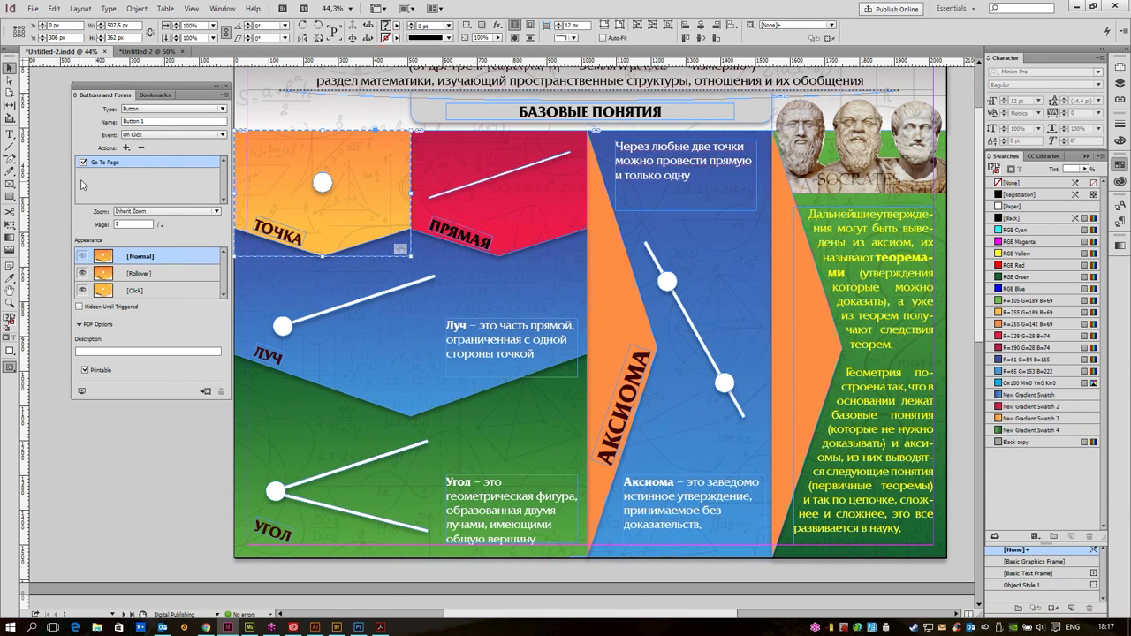
click(141, 147)
click(544, 329)
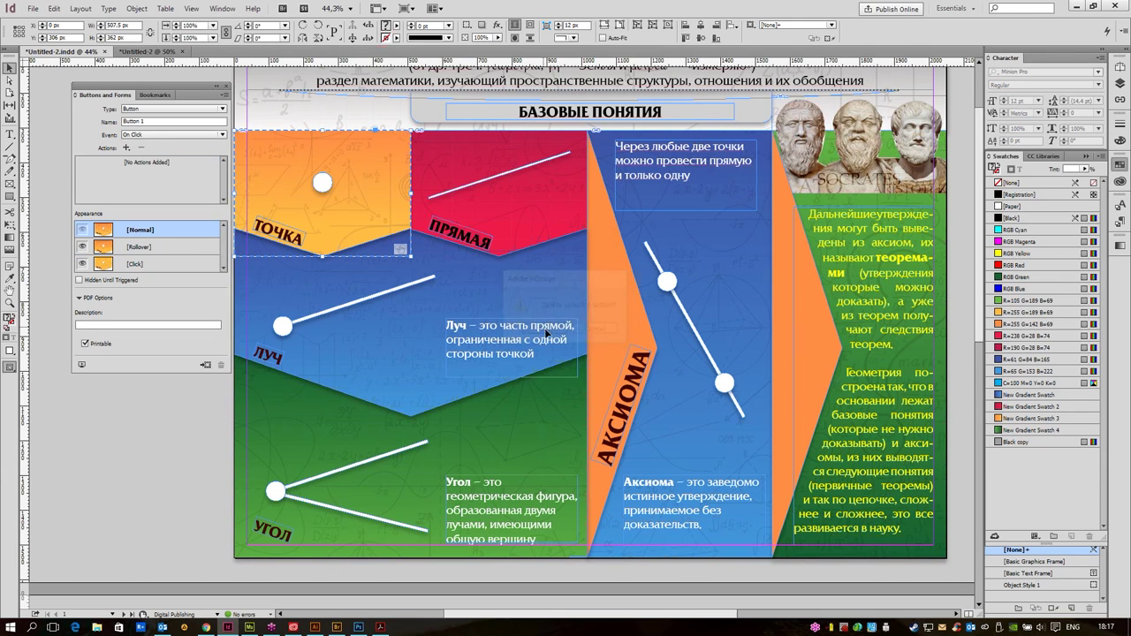
click(126, 147)
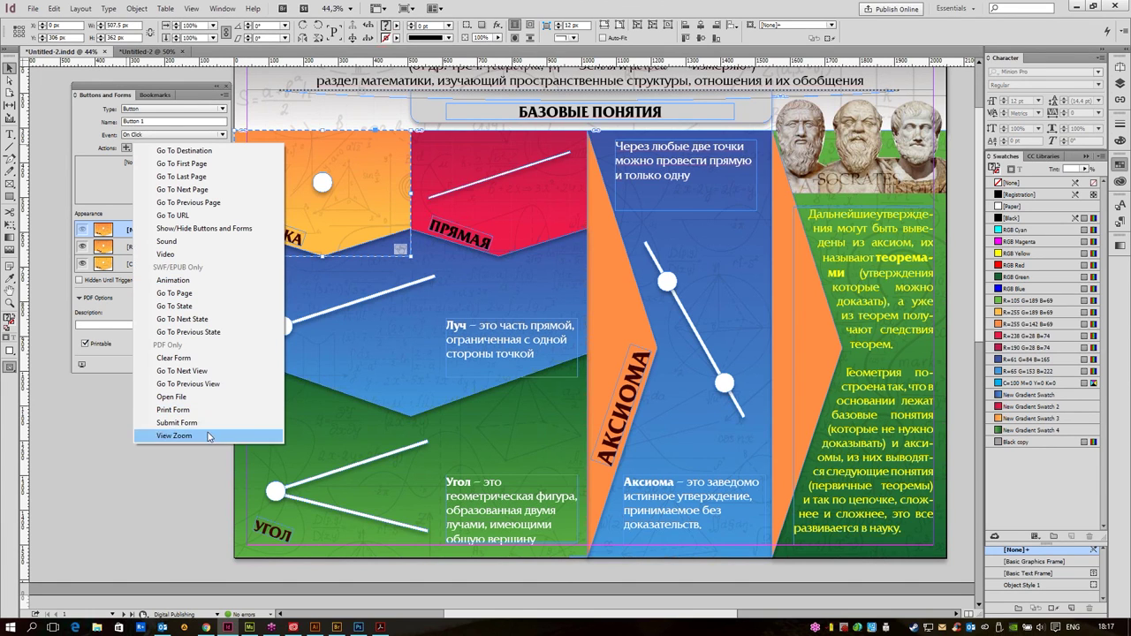
click(229, 191)
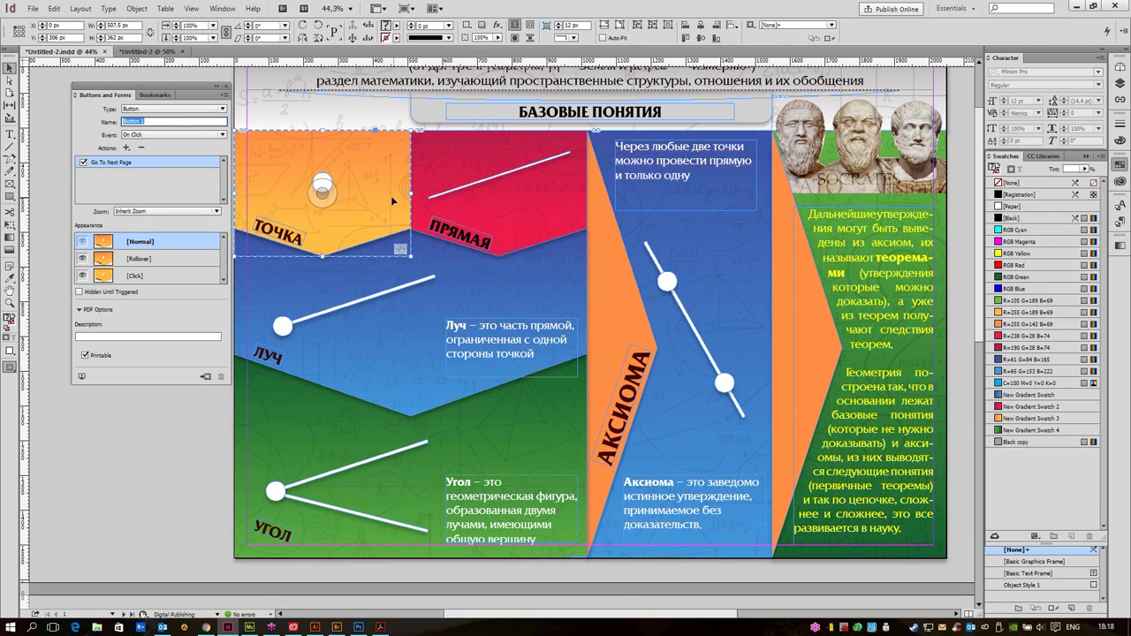
- Try swapping the ТОЧКА button's action for Go To Destination and choosing a destination in Untitled-2.indd
click(162, 136)
click(162, 136)
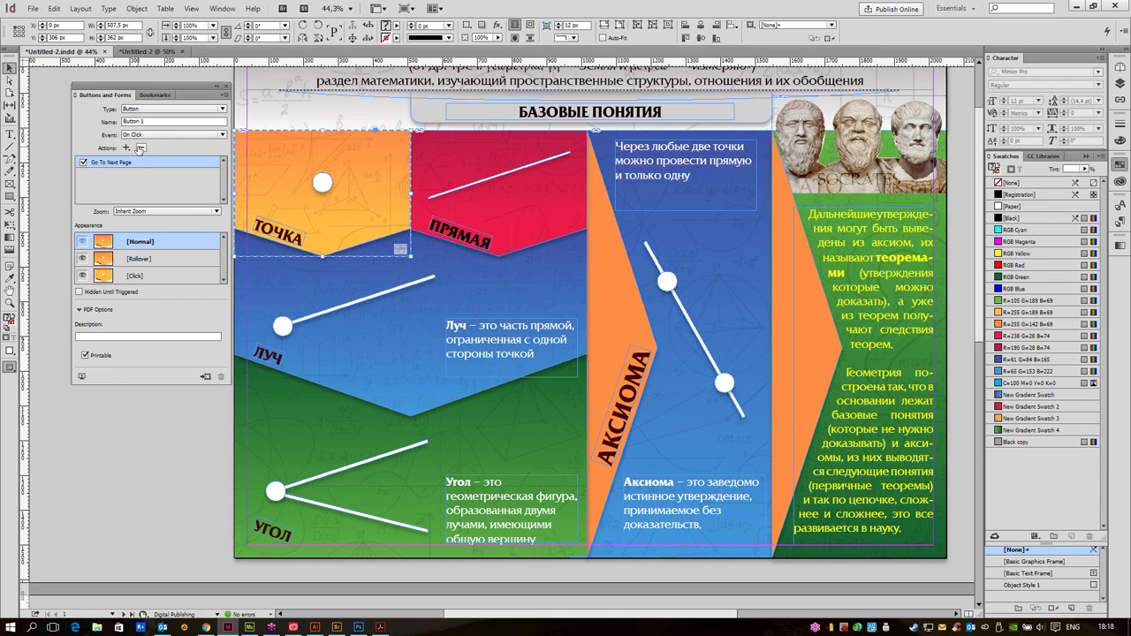
click(142, 147)
click(544, 330)
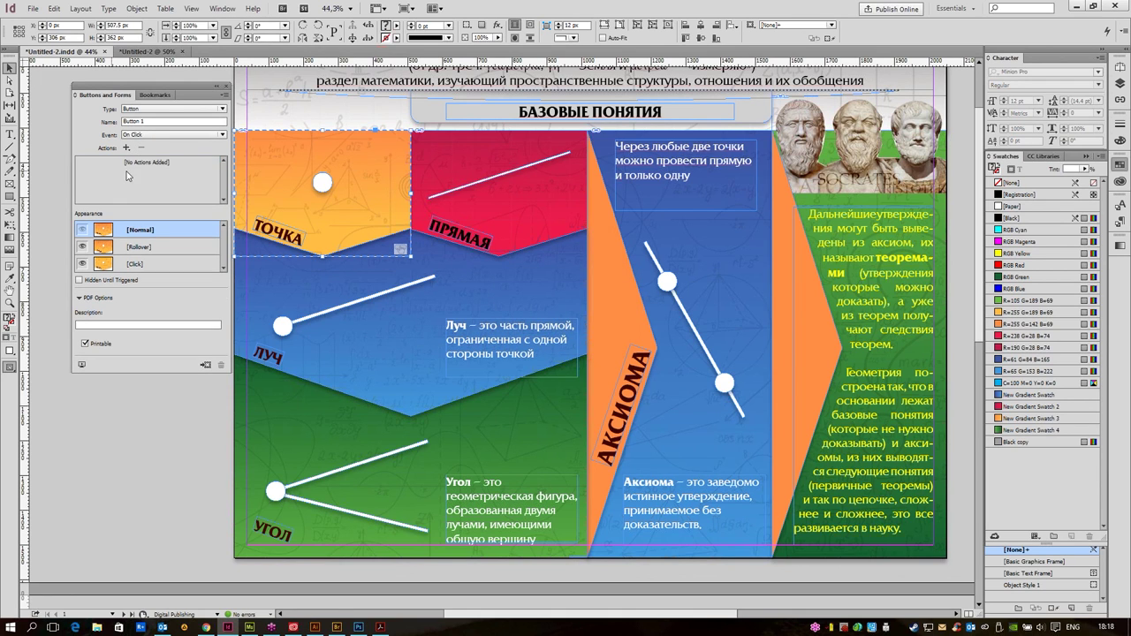
click(126, 148)
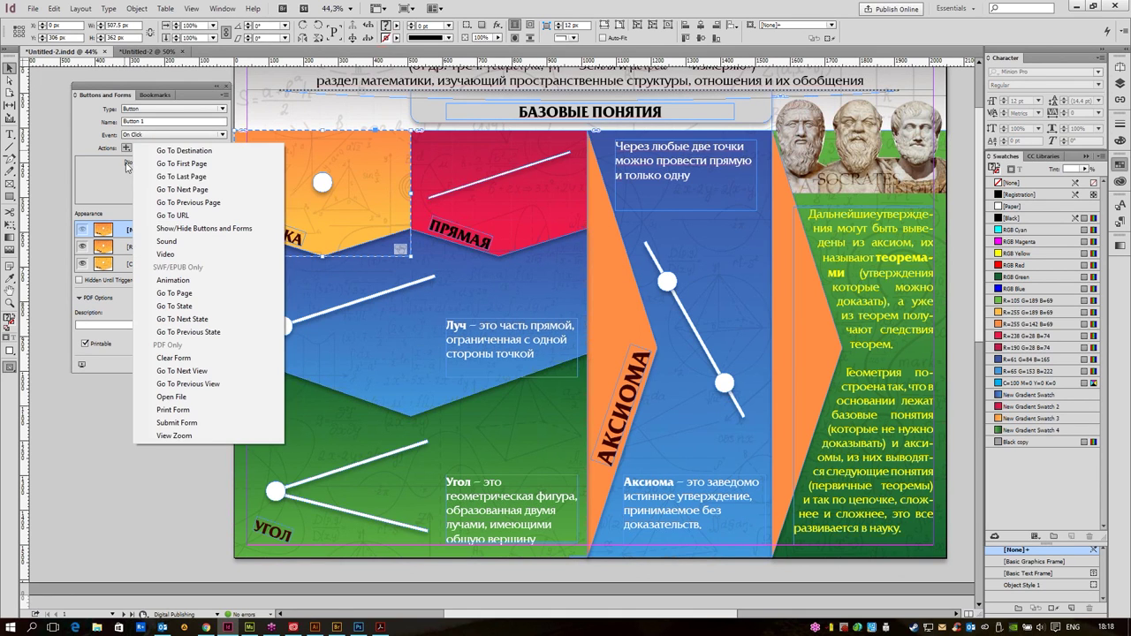
click(205, 151)
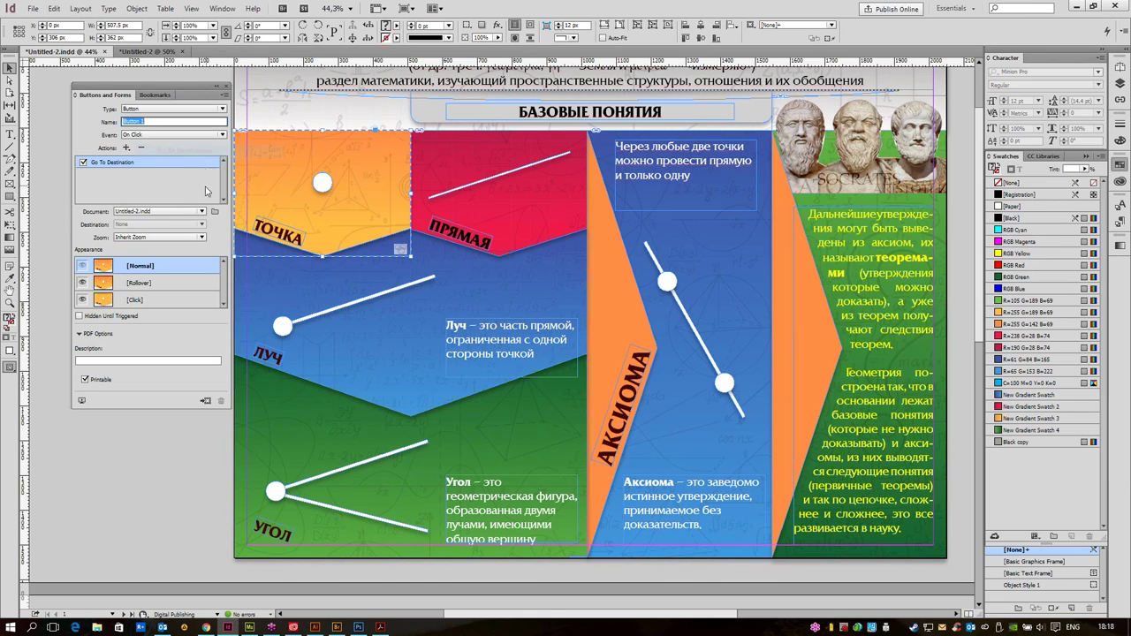
click(159, 212)
click(162, 222)
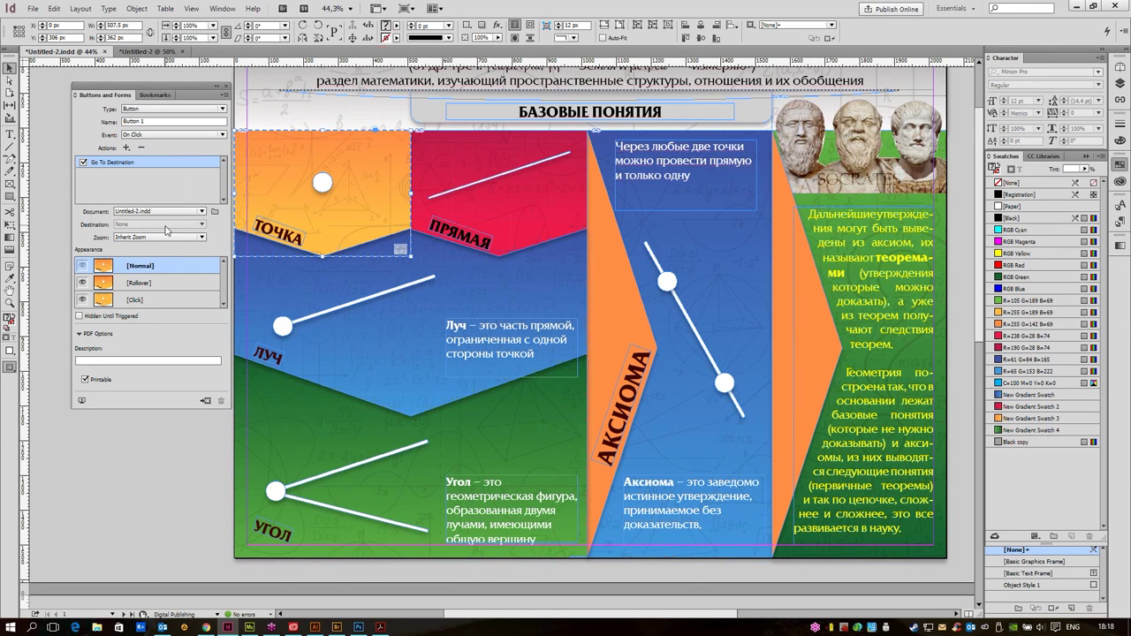
click(166, 237)
- Delete the ТОЧКА button's Go To Destination action and add Go To Next Page instead
click(140, 147)
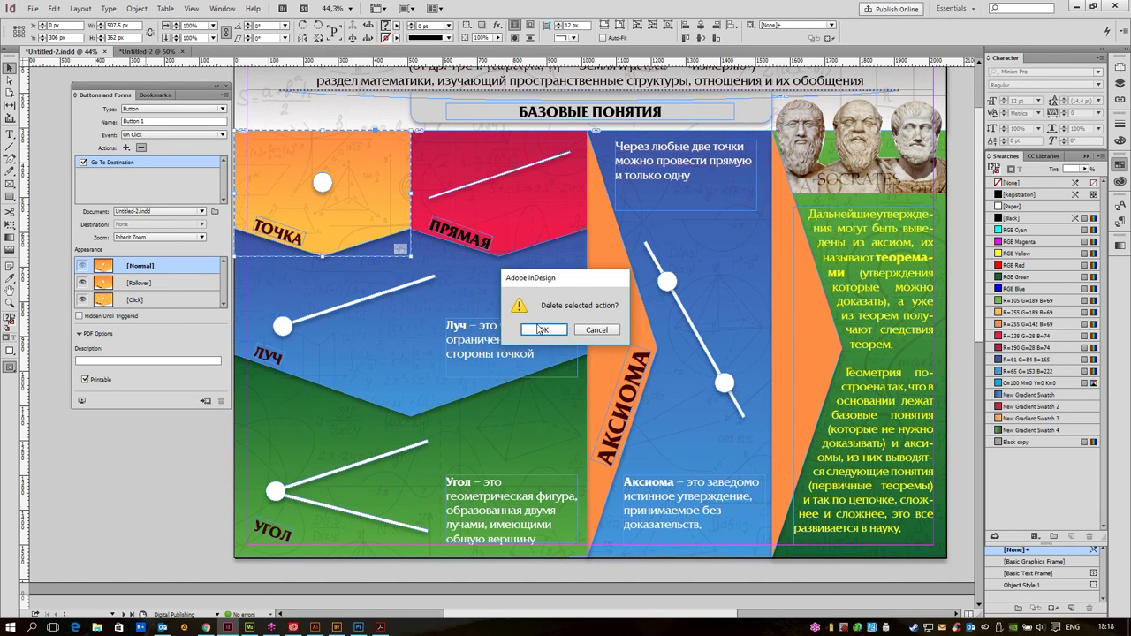
click(543, 330)
click(125, 147)
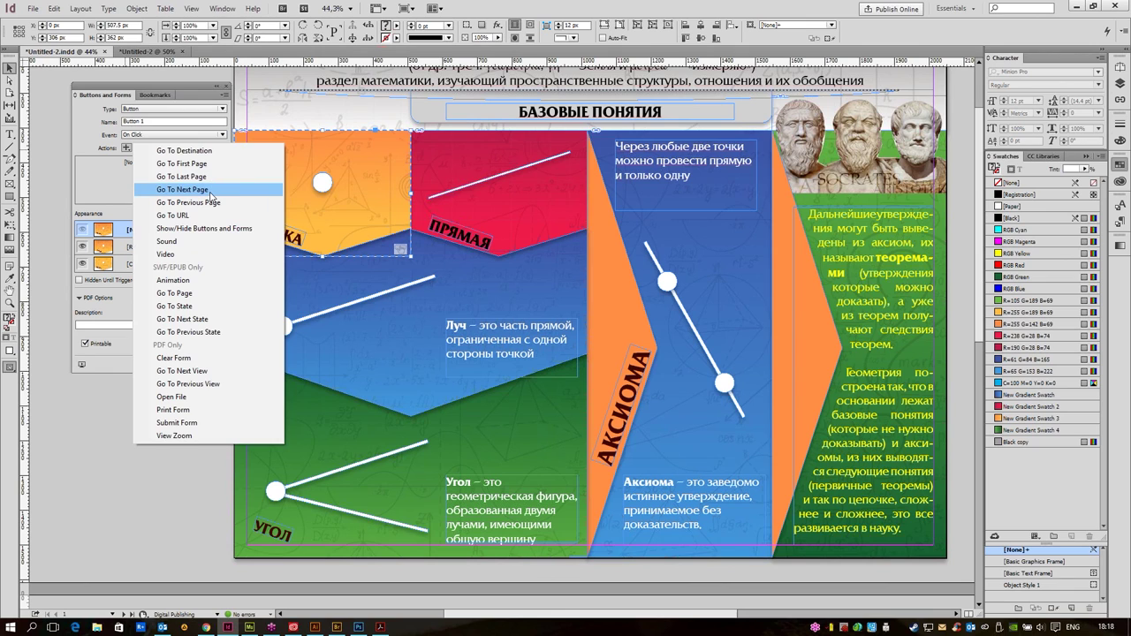
click(212, 193)
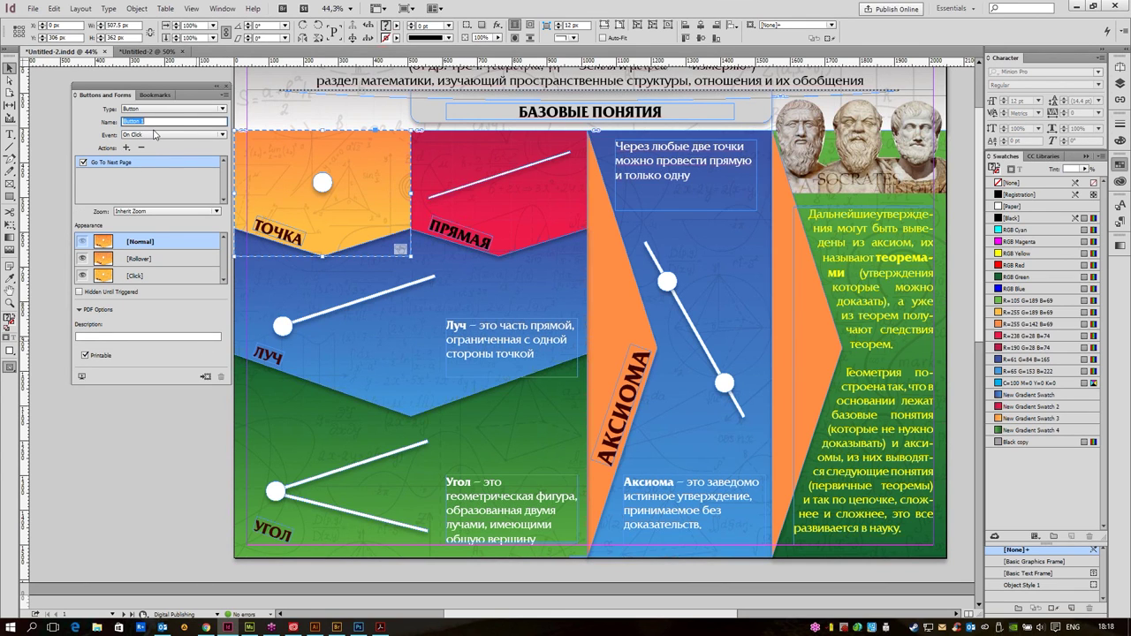
- Save the poster and export it again as an interactive PDF, overwriting the existing Untitled-2.pdf
click(167, 410)
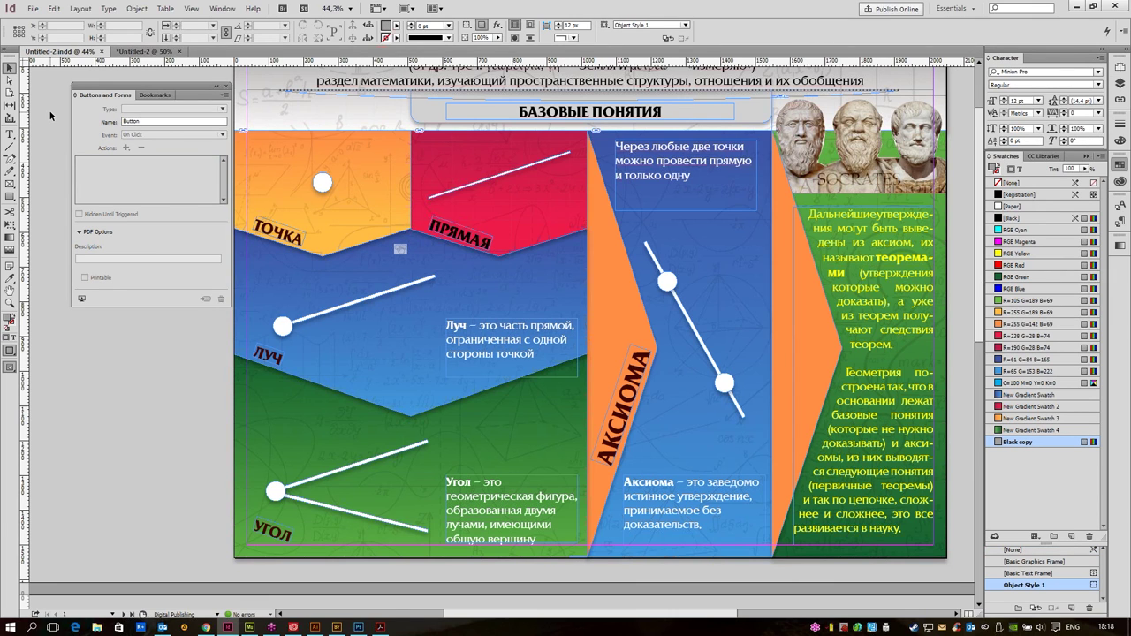
key(ctrl+e)
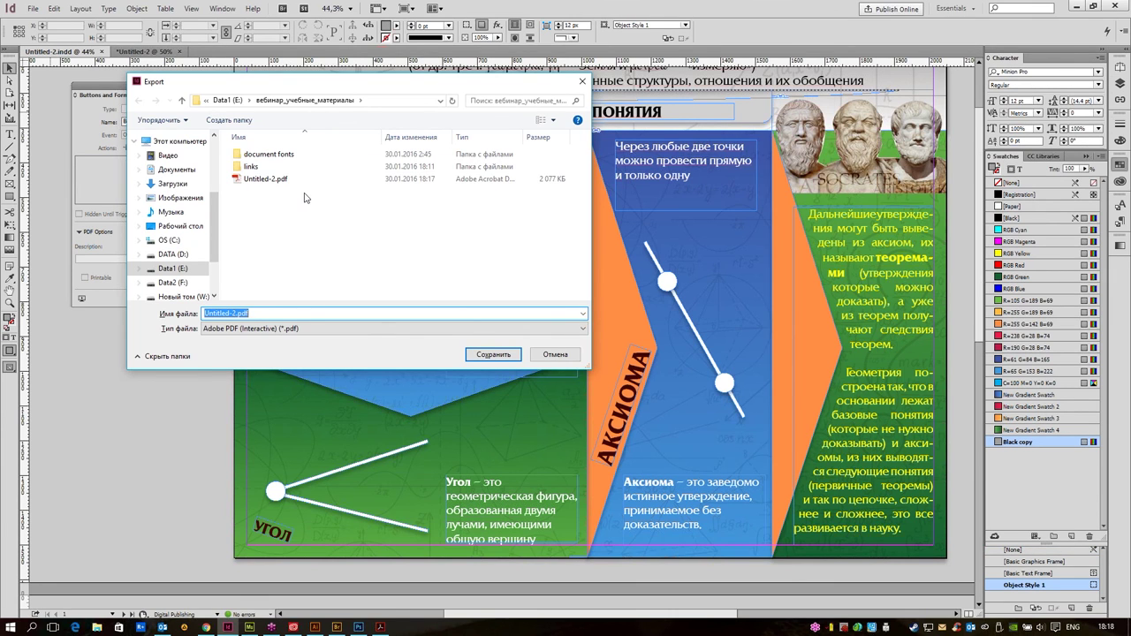
click(305, 180)
click(501, 358)
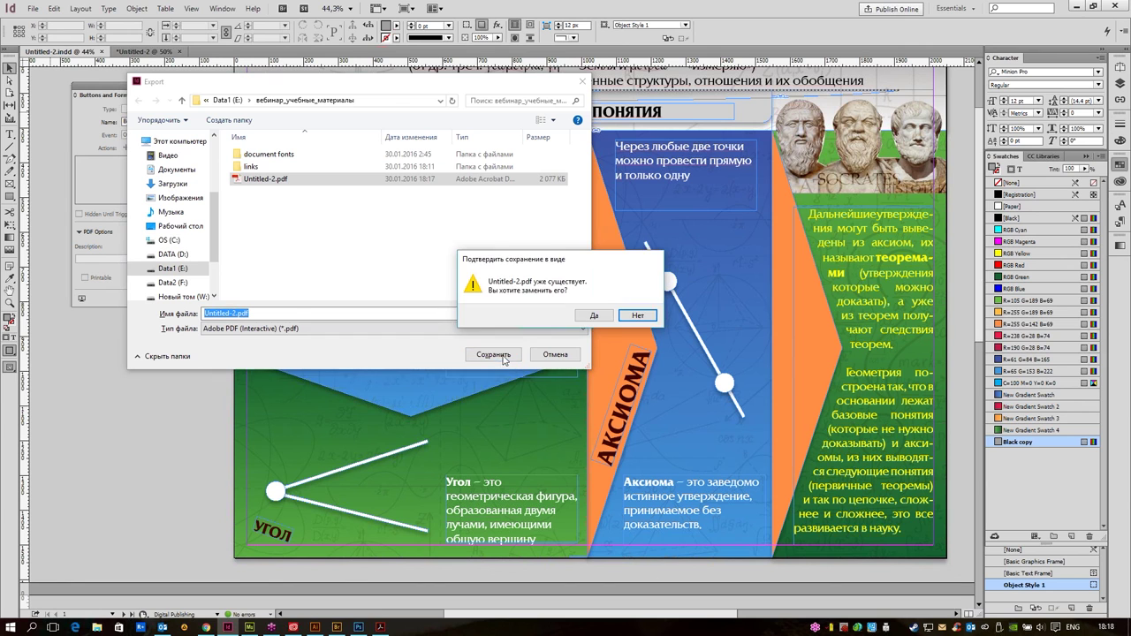
click(595, 315)
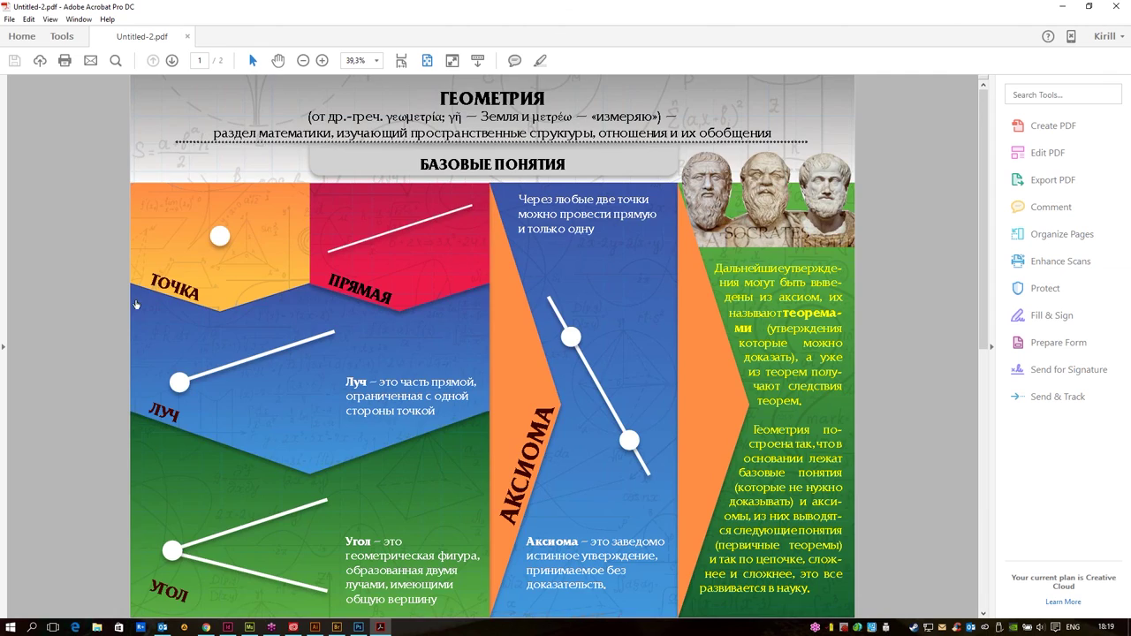
- Test the ТОЧКА button's page jump in the exported PDF and return to the poster page
click(204, 280)
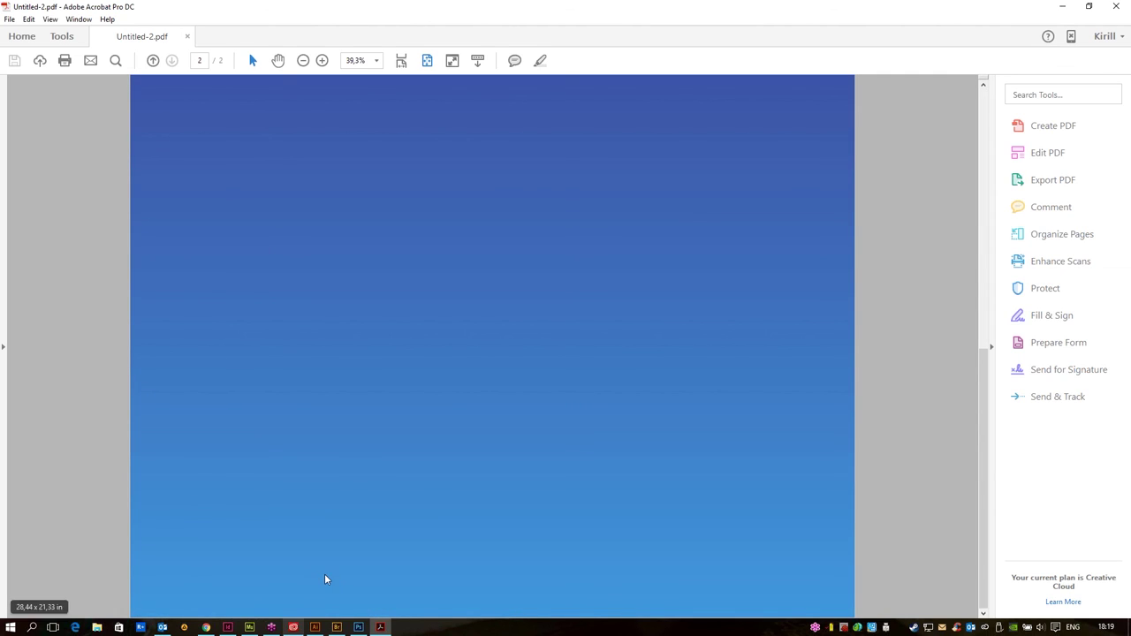
click(347, 521)
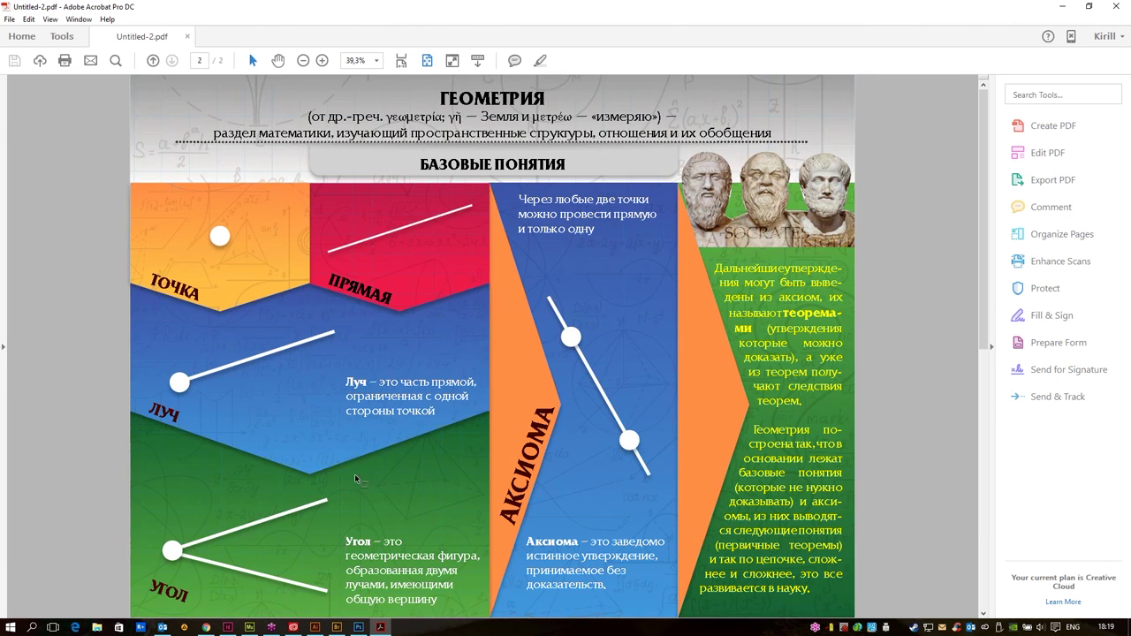